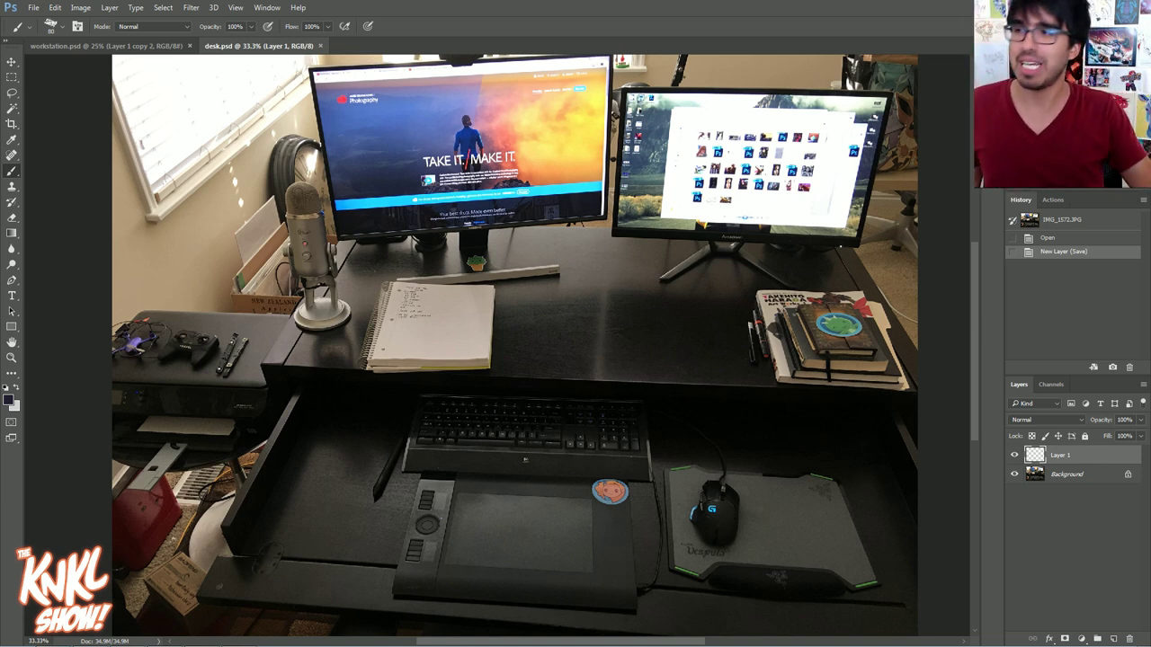
Switch to Chrome and look over the community artwork on the KNKL Facebook page
mouse_move(342, 646)
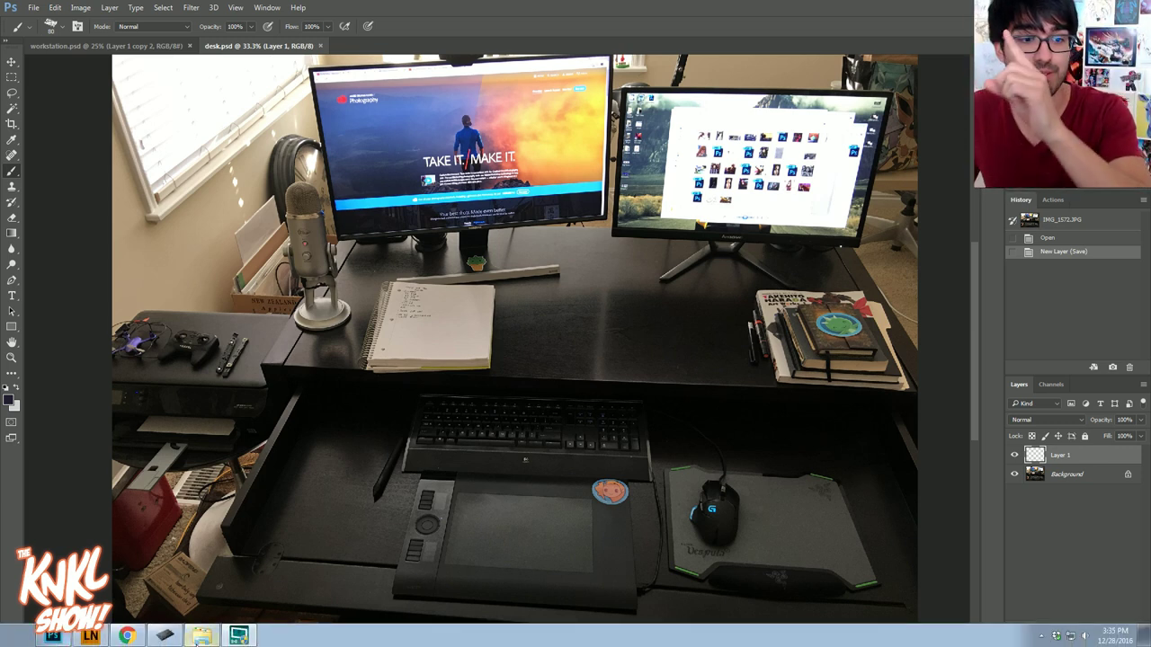
left_click(125, 638)
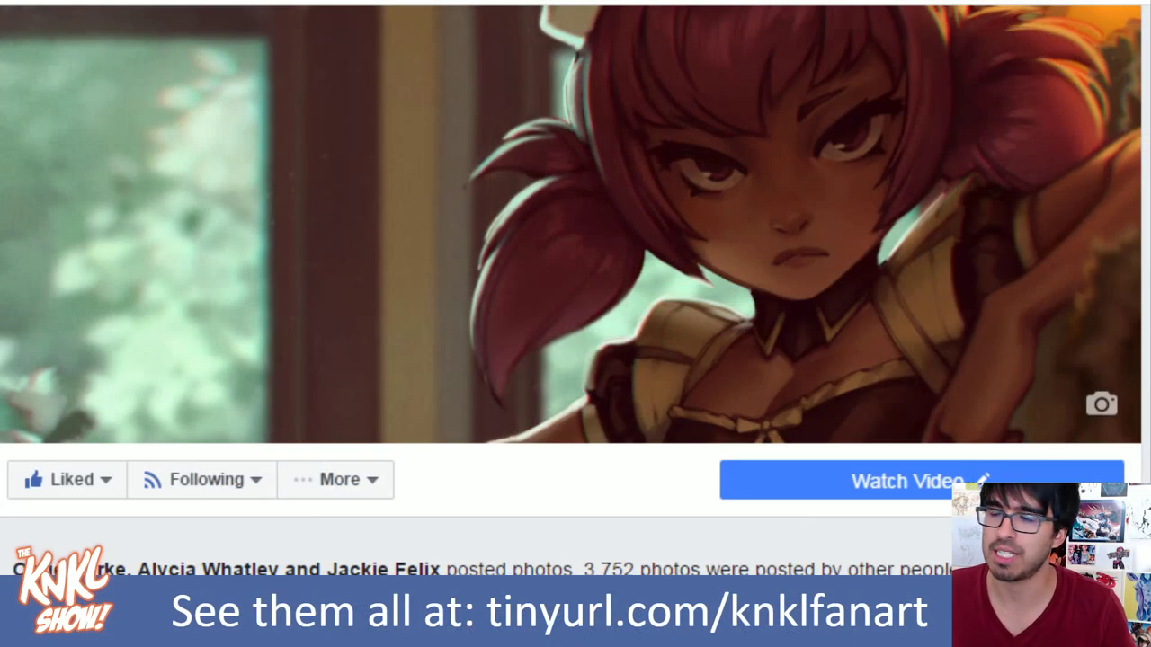
scroll(575, 288, "down", 3)
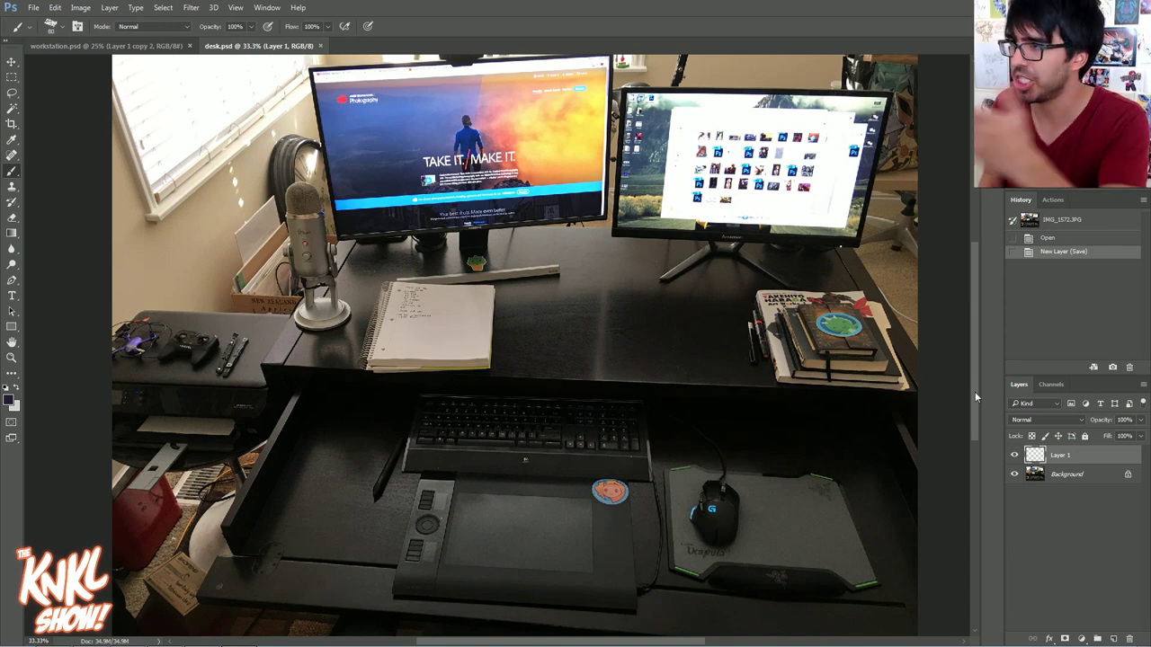
Set the foreground color to a bright green for annotating the desk photo
mouse_move(515, 345)
left_mouse_down()
mouse_move(496, 323)
mouse_move(505, 346)
left_mouse_up()
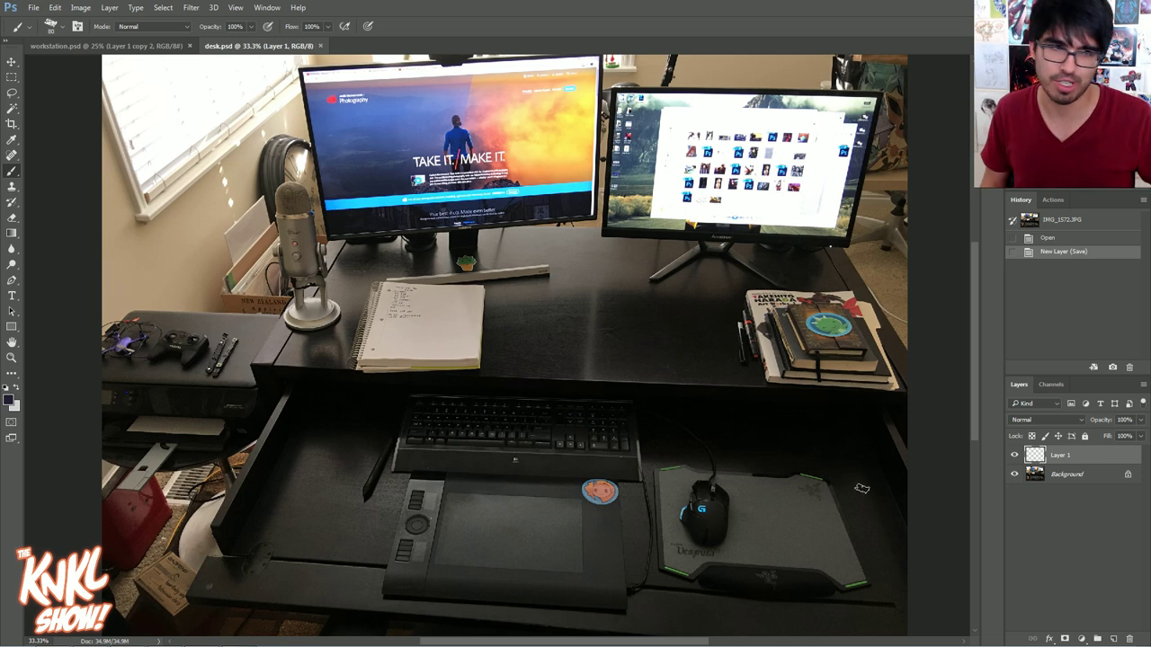
left_click(17, 388)
left_click(8, 400)
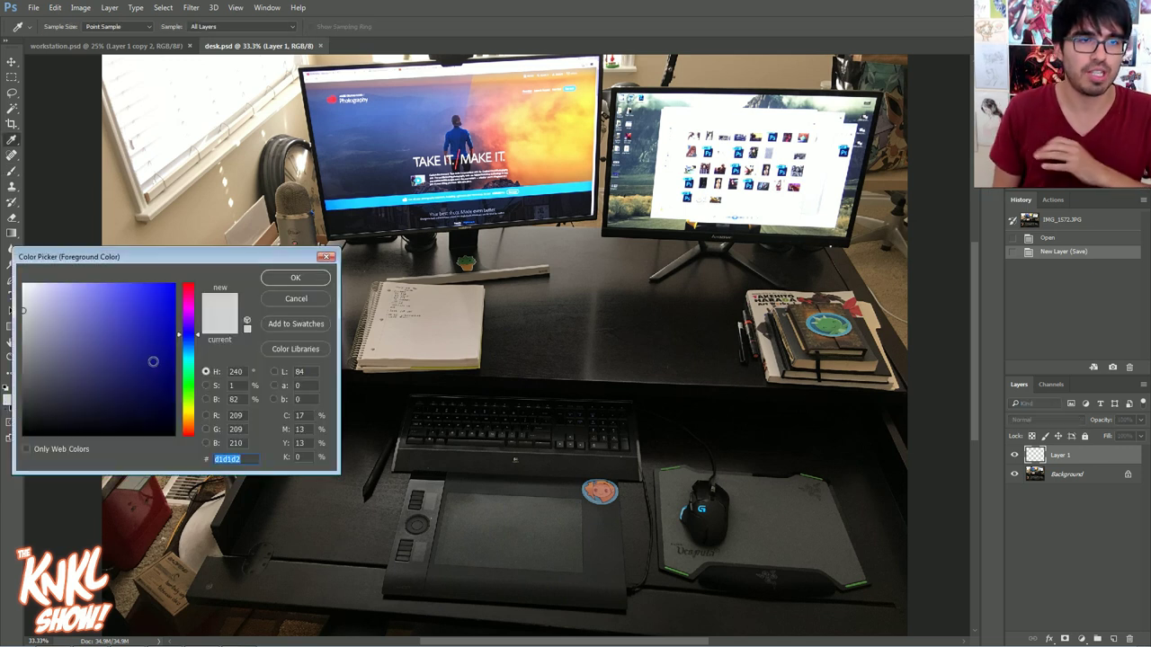
left_click(188, 390)
left_click_drag(156, 353, 150, 303)
left_click(294, 277)
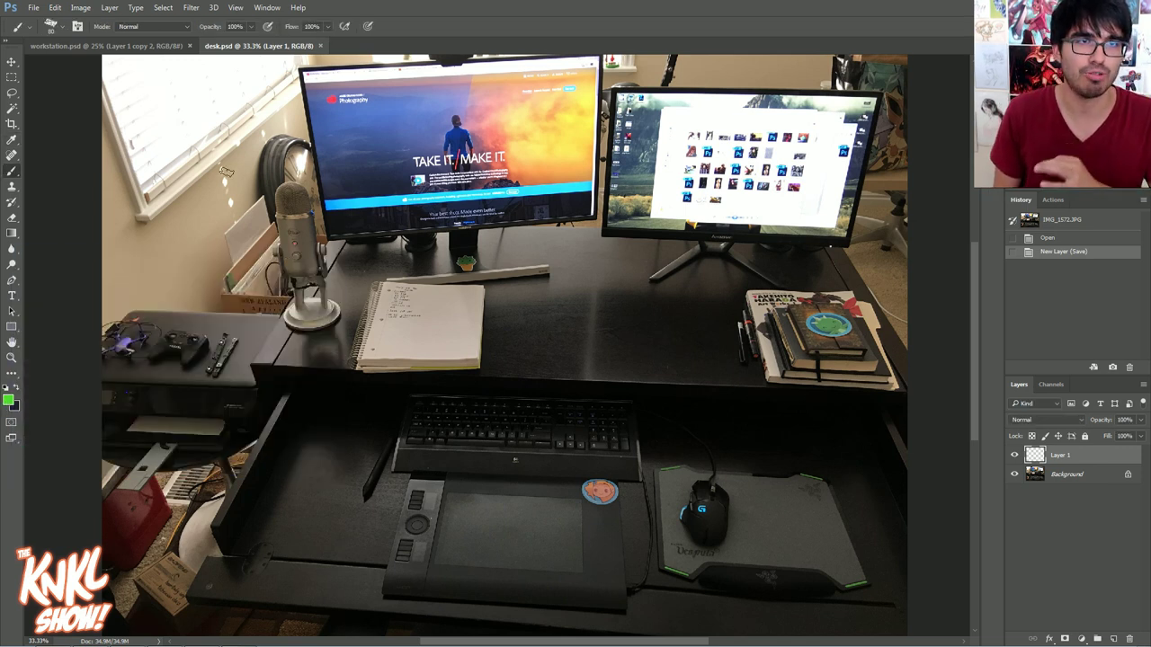
Look at the workstation.psd drawing and the list of recorded actions, and return to the desk.psd photo
left_click(135, 46)
key("b")
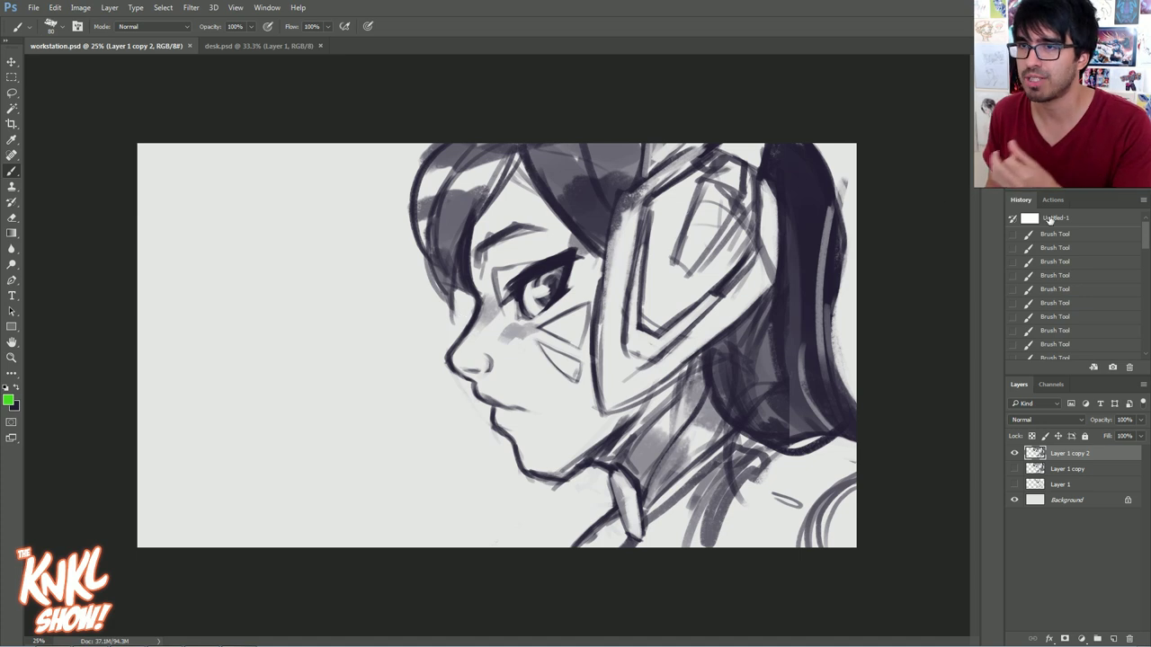
left_click(1050, 202)
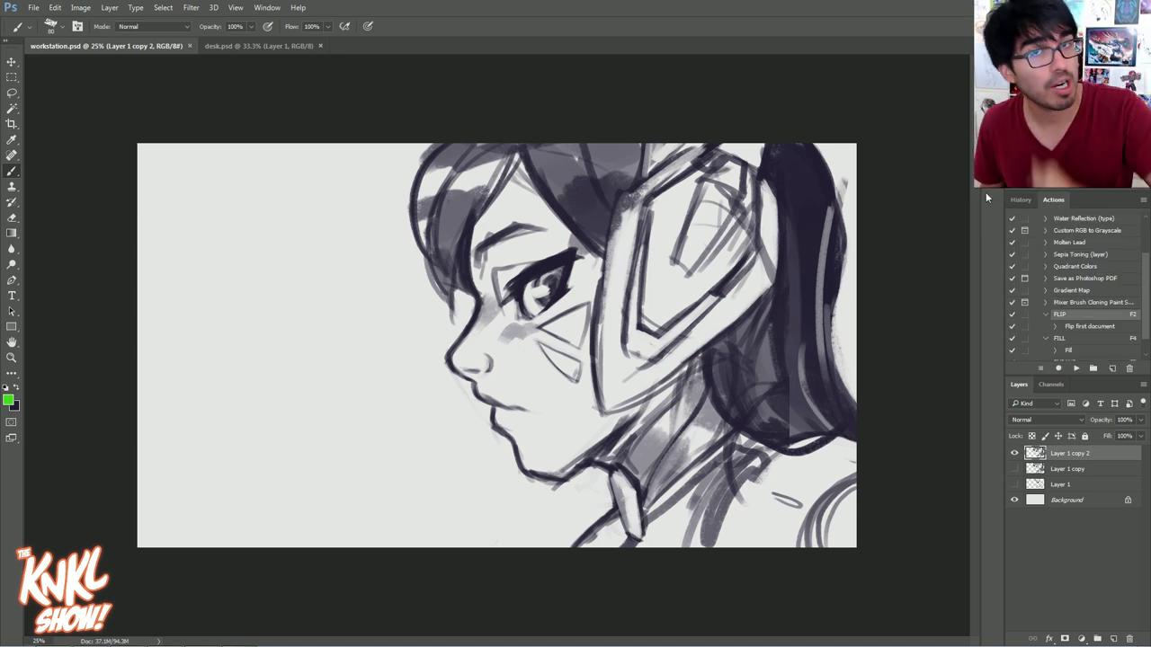
left_click(239, 43)
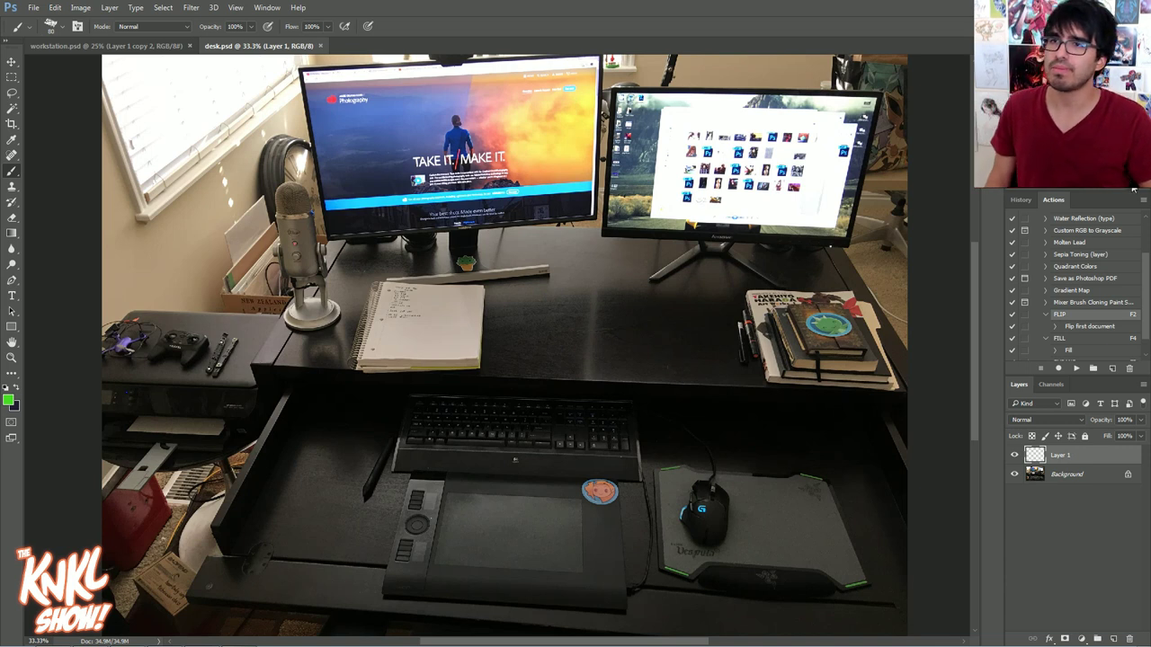
Examine the keyboard and tablet area of the desk photo, and view the Razer Vespula mouse mat's Amazon page in Chrome
key("ctrl+plus")
left_click_drag(497, 345, 528, 286)
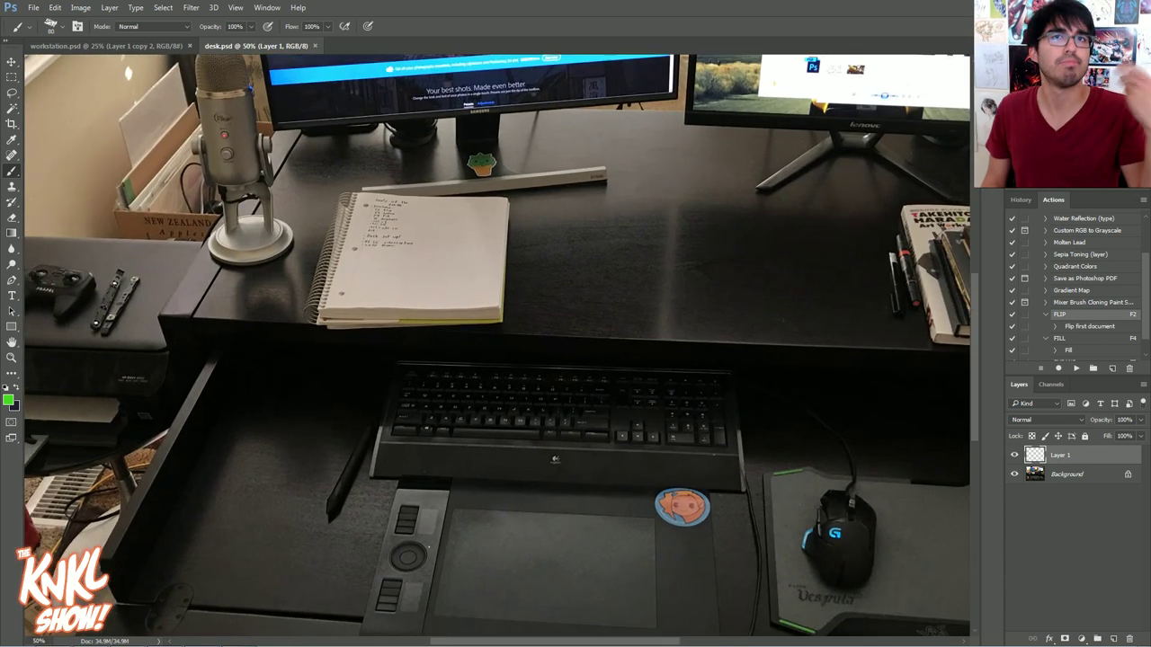
left_click_drag(497, 345, 440, 223)
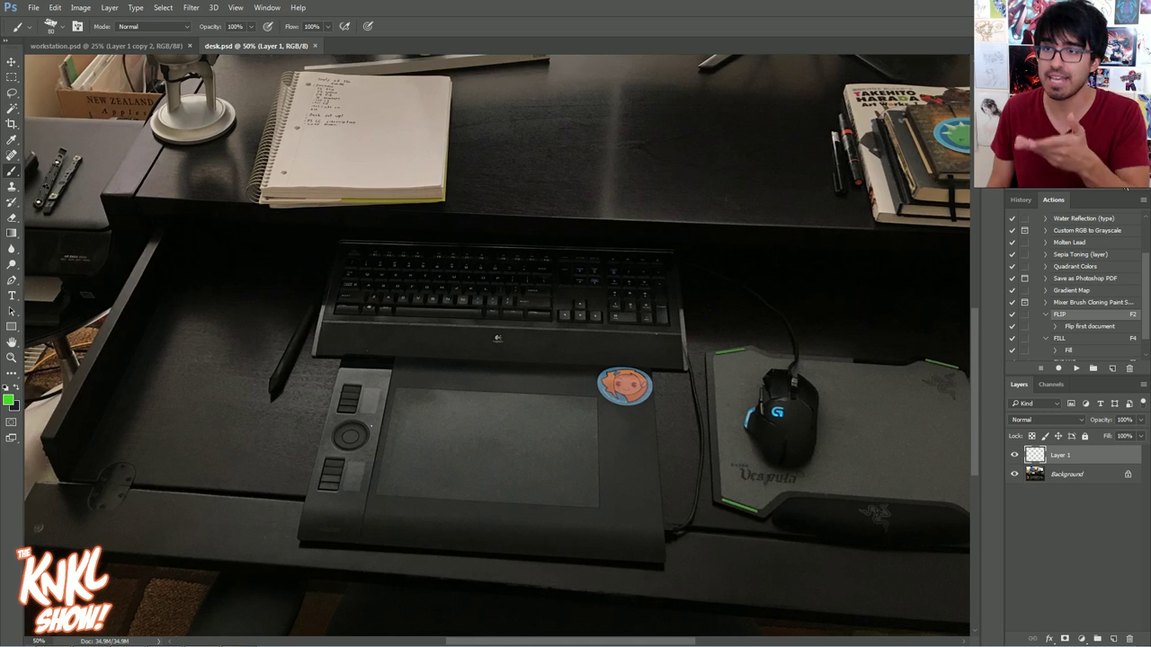
key("ctrl+plus")
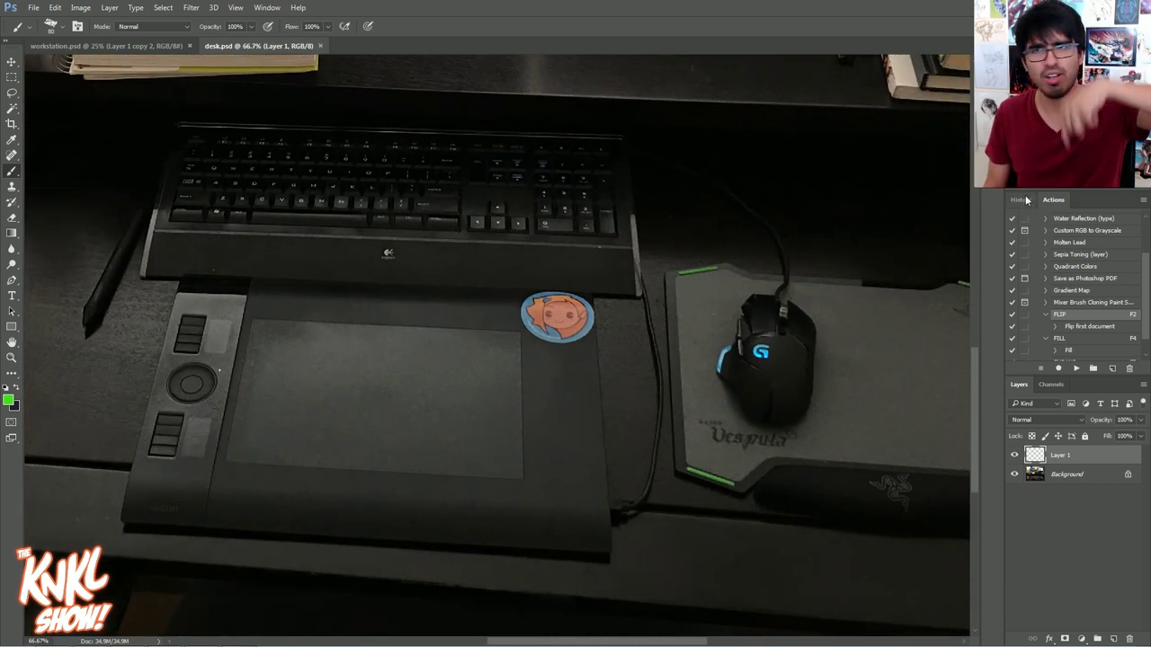
left_click_drag(498, 346, 678, 330)
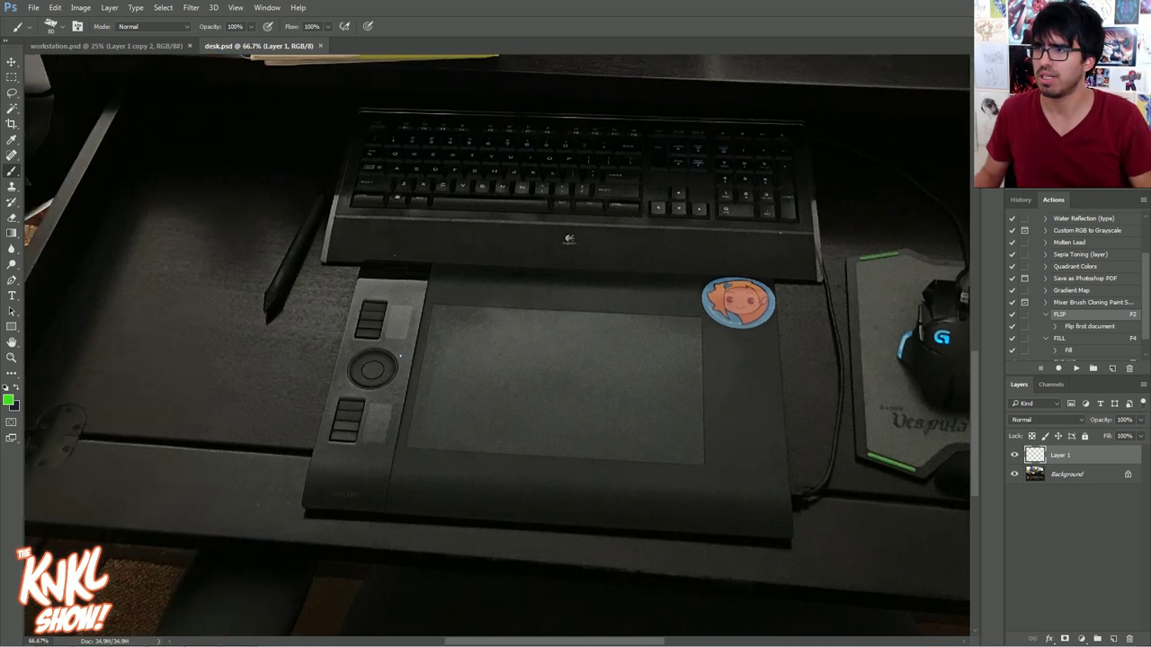
left_click(129, 637)
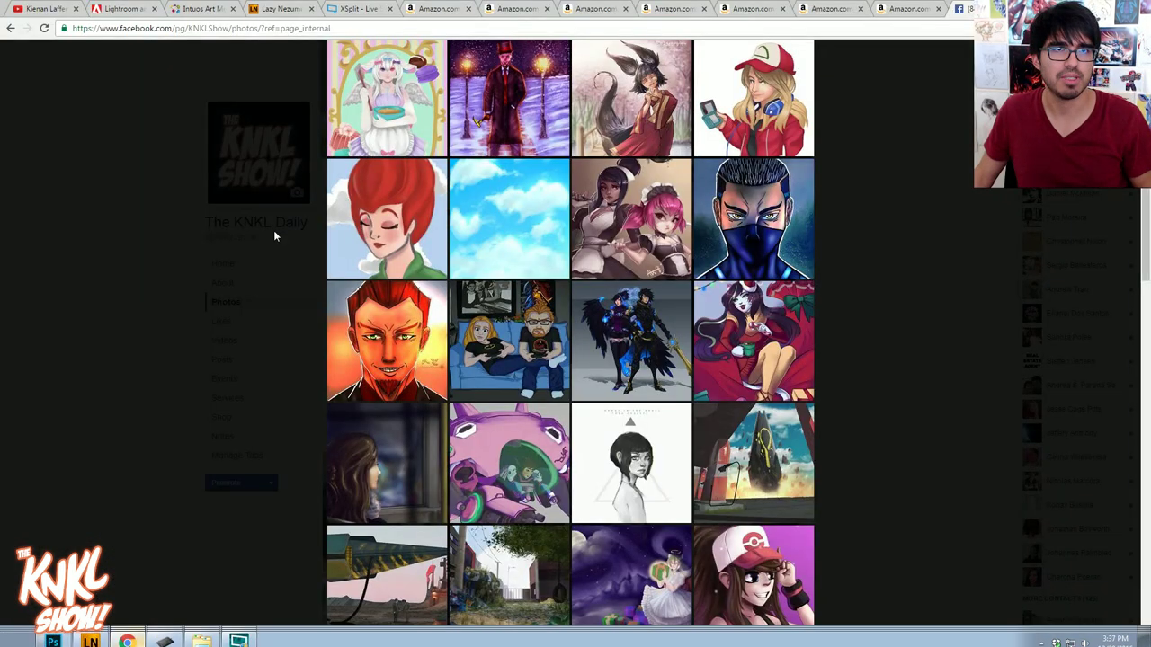
left_click(441, 9)
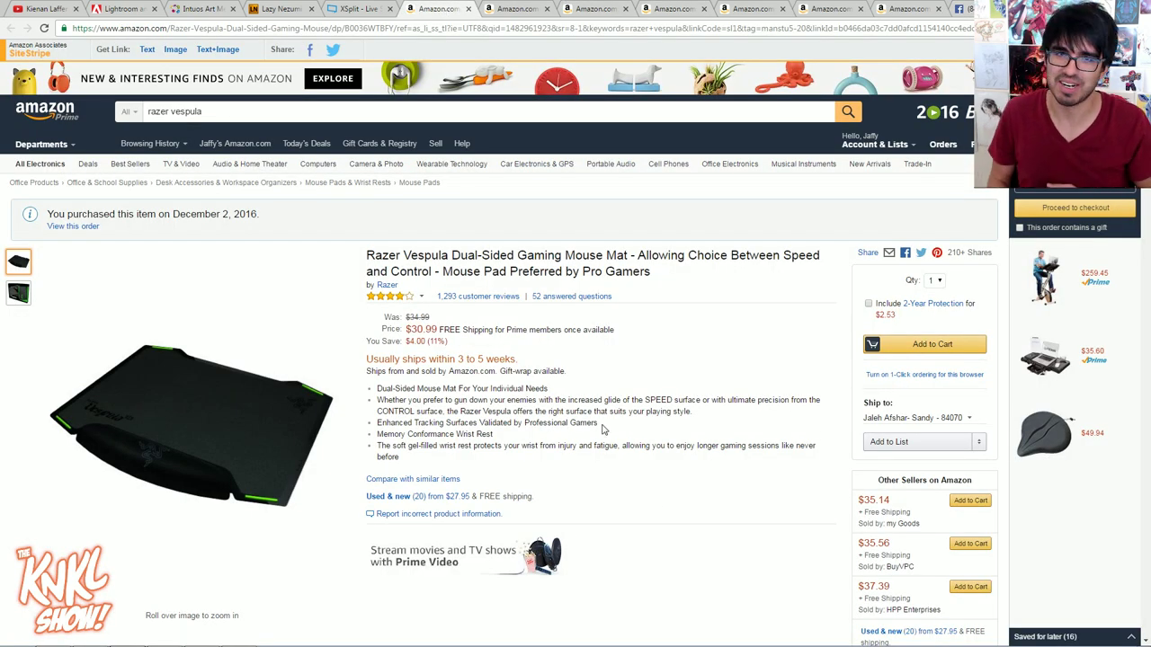
mouse_move(7, 641)
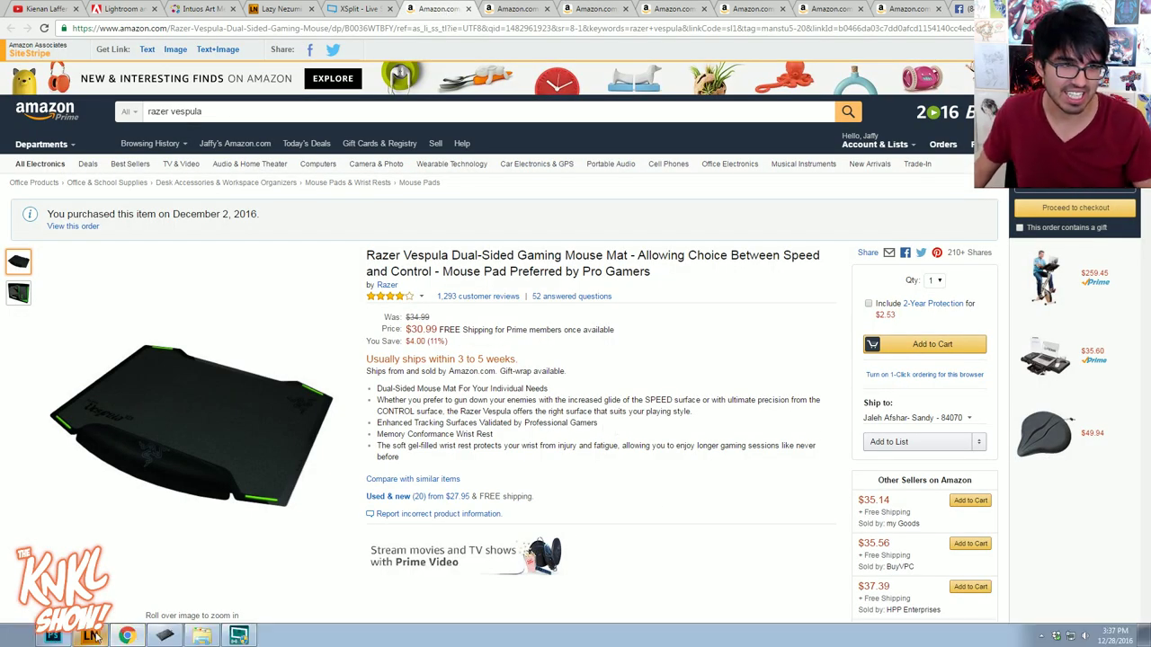
Back in Photoshop, outline the mouse pad and its wrist rest with green brush strokes and circle the wrist rest
left_click(53, 636)
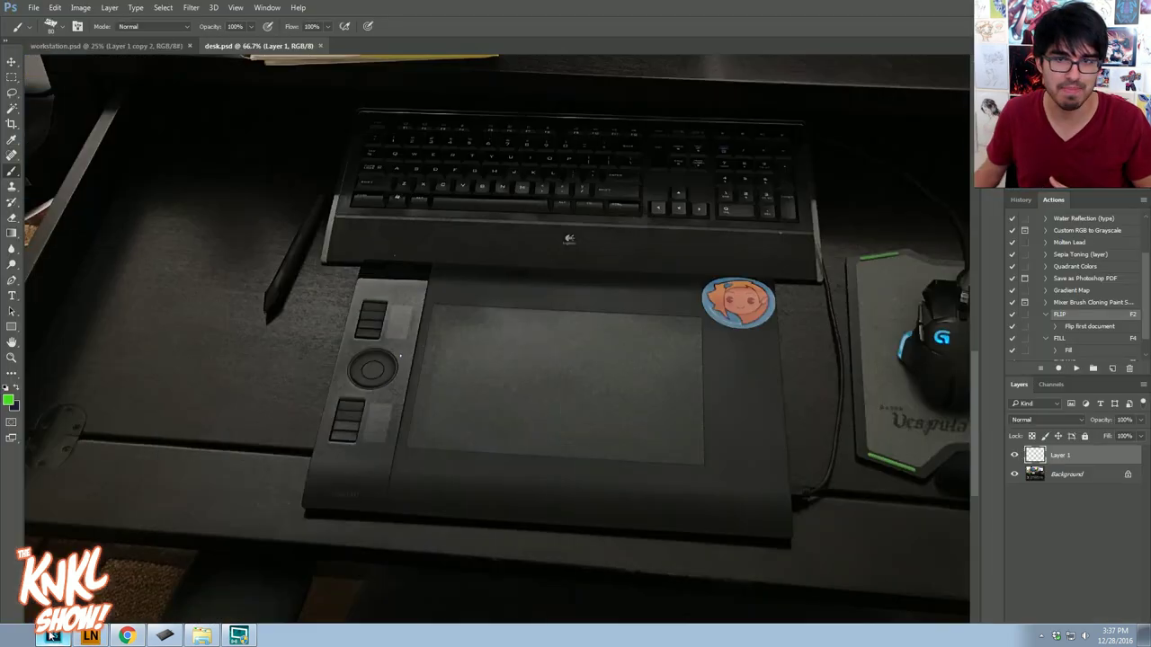
key("ctrl+plus")
key("ctrl+plus")
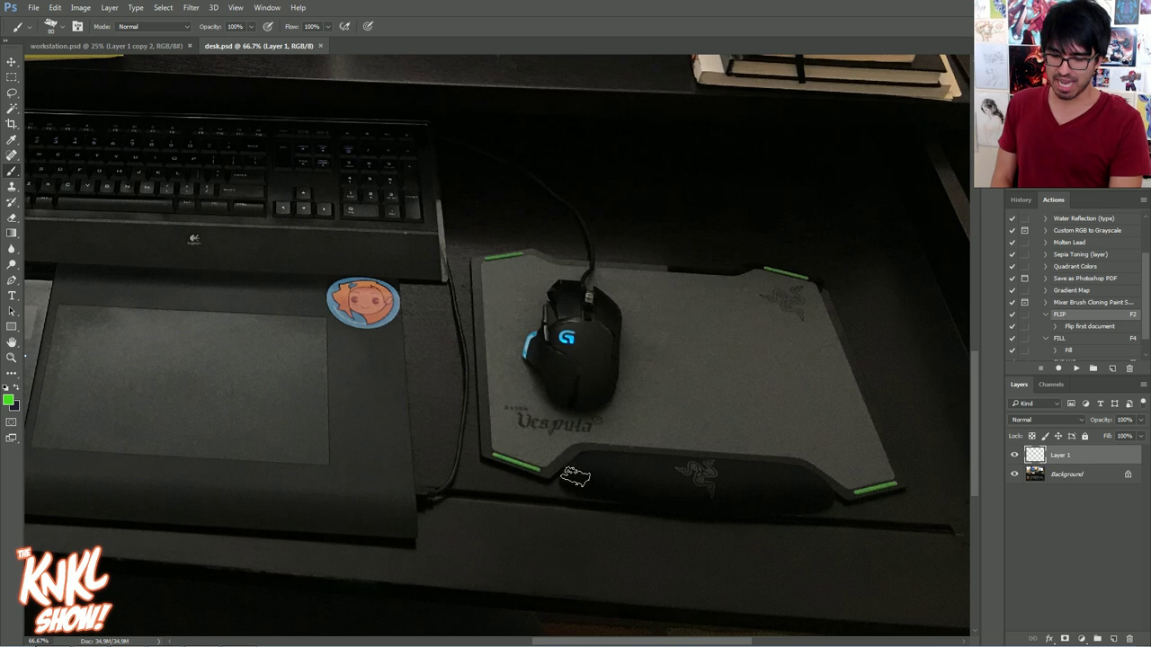
mouse_move(475, 454)
left_mouse_down()
mouse_move(532, 477)
mouse_move(598, 449)
mouse_move(779, 452)
mouse_move(863, 505)
mouse_move(906, 485)
mouse_move(827, 268)
mouse_move(531, 244)
mouse_move(473, 256)
mouse_move(450, 486)
left_mouse_up()
mouse_move(580, 250)
left_mouse_down()
mouse_move(882, 263)
mouse_move(751, 263)
mouse_move(756, 245)
mouse_move(875, 303)
mouse_move(829, 299)
mouse_move(884, 522)
mouse_move(775, 449)
mouse_move(657, 451)
mouse_move(688, 472)
mouse_move(595, 488)
mouse_move(670, 507)
mouse_move(838, 507)
mouse_move(805, 465)
left_mouse_up()
mouse_move(594, 455)
left_mouse_down()
mouse_move(595, 490)
mouse_move(669, 498)
mouse_move(682, 455)
left_mouse_up()
mouse_move(706, 456)
left_mouse_down()
mouse_move(715, 503)
mouse_move(755, 456)
left_mouse_up()
left_click_drag(777, 504, 795, 456)
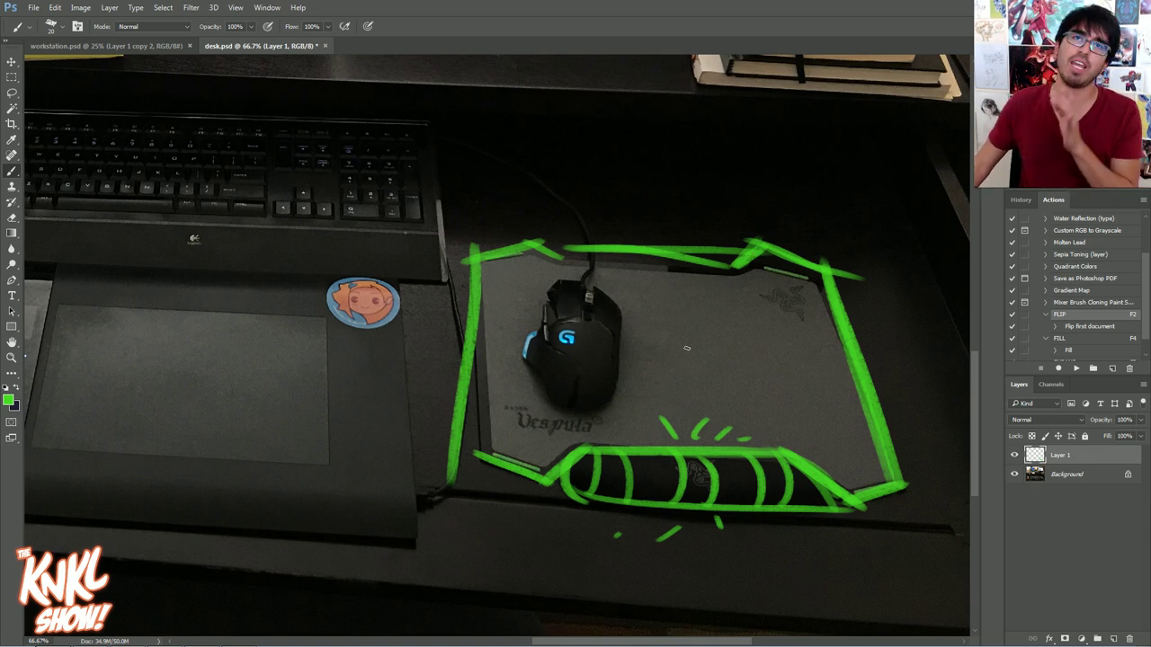
mouse_move(738, 525)
left_mouse_down()
mouse_move(764, 486)
mouse_move(720, 551)
left_mouse_up()
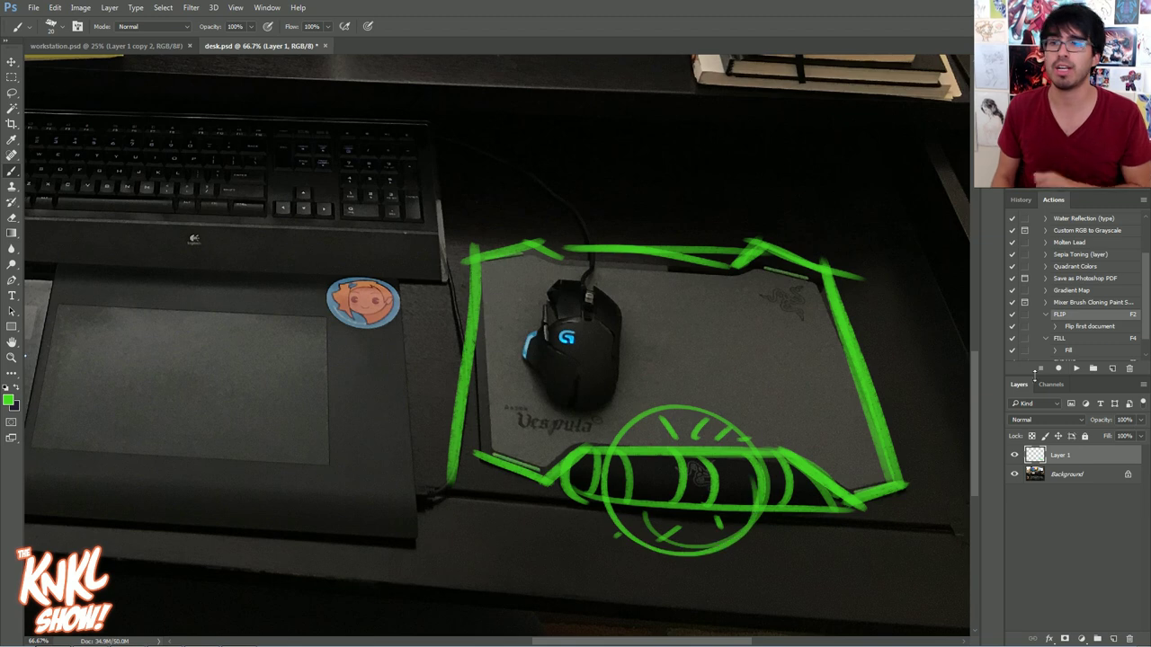
Mark the mouse's lower edge in green and view the Logitech G502 mouse's Amazon page in Chrome
left_click_drag(560, 411, 608, 387)
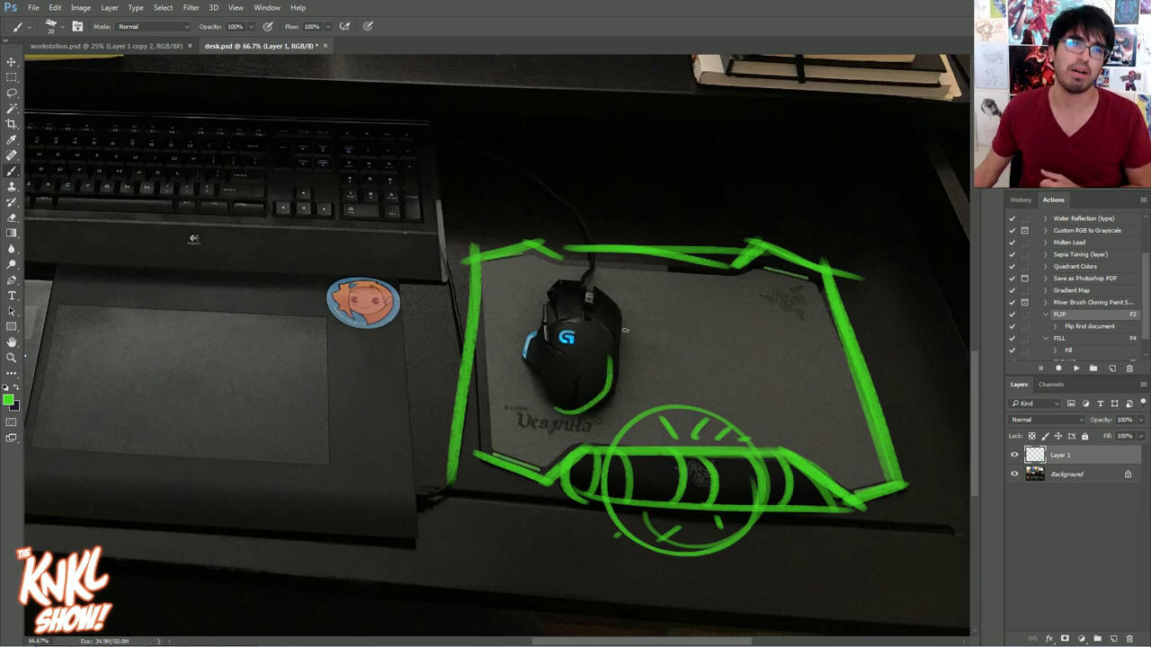
left_click(54, 640)
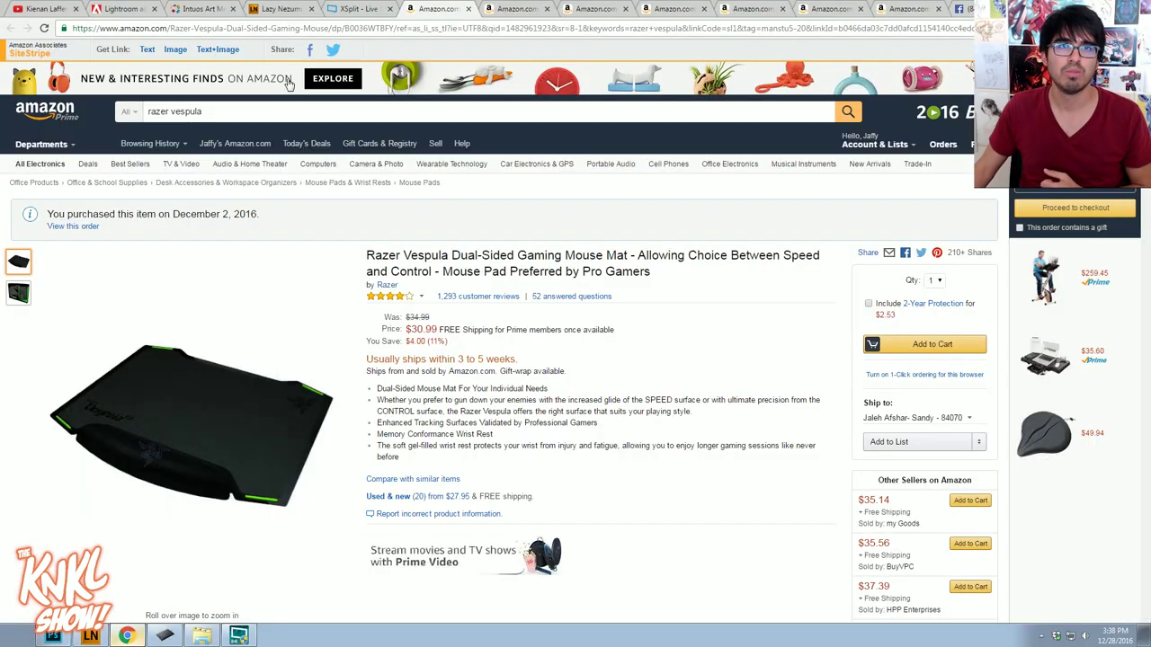
left_click(534, 9)
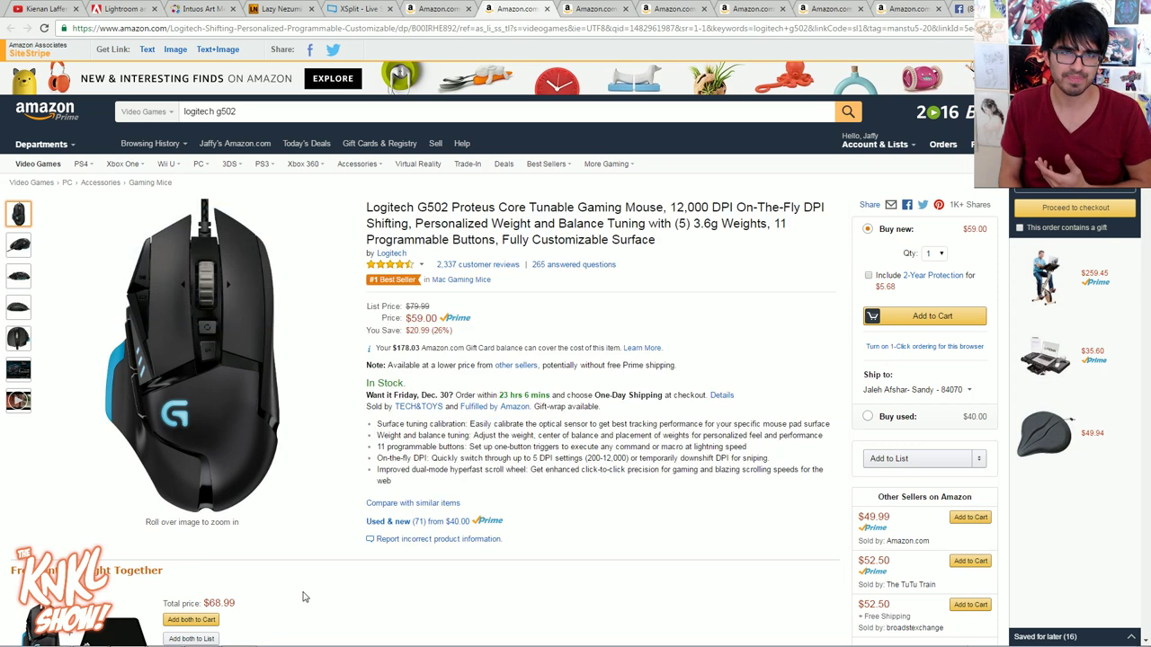
Back in Photoshop, outline the mouse's thumb rest, body and buttons in green, using a smaller brush for the fine details
left_click(54, 637)
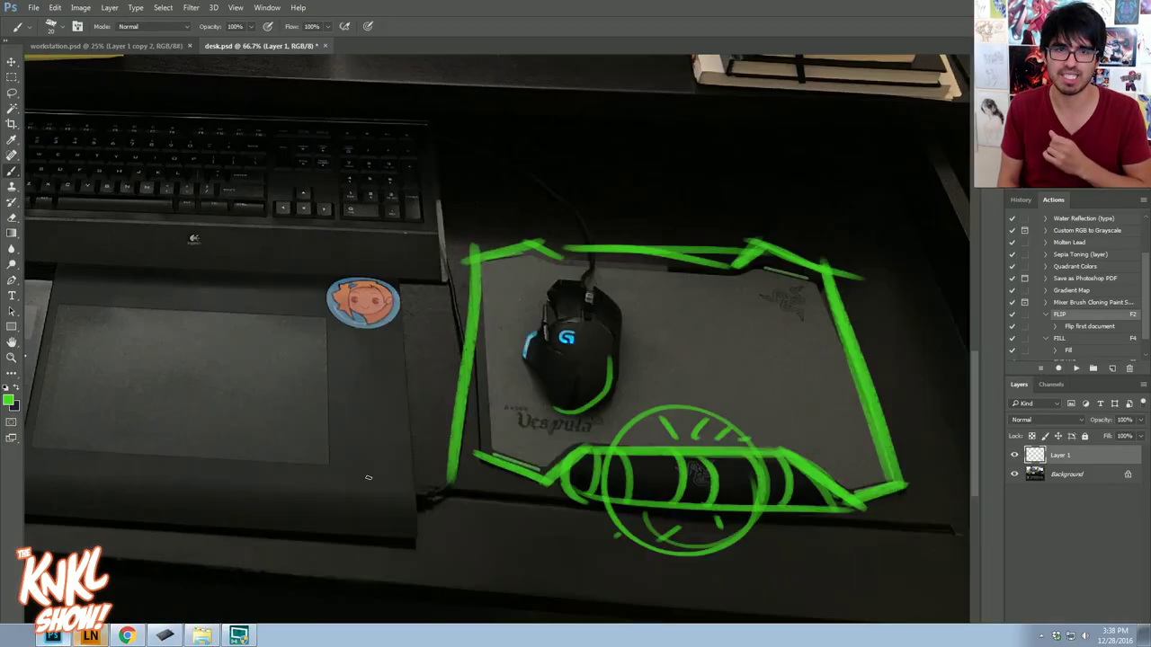
mouse_move(541, 371)
left_mouse_down()
mouse_move(524, 354)
mouse_move(542, 372)
mouse_move(540, 328)
left_mouse_up()
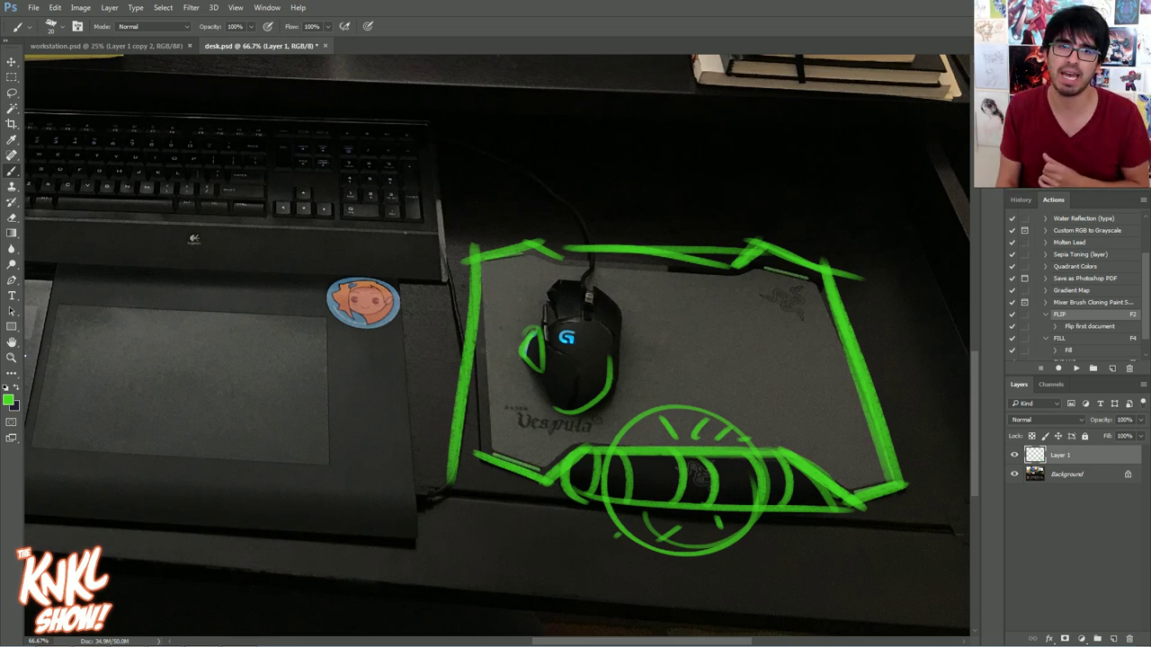
key("ctrl+plus")
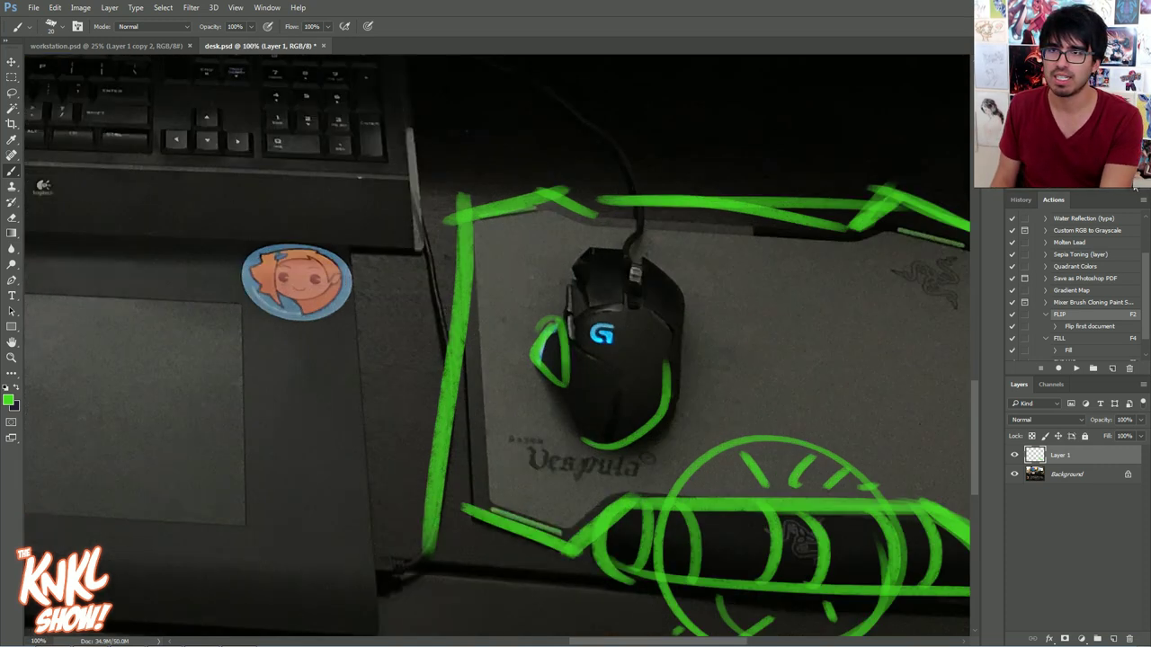
left_click_drag(769, 397, 591, 261)
key("bracketleft")
mouse_move(396, 216)
left_mouse_down()
mouse_move(395, 142)
mouse_move(466, 160)
mouse_move(454, 110)
mouse_move(496, 192)
left_mouse_up()
mouse_move(397, 180)
left_mouse_down()
mouse_move(489, 163)
mouse_move(432, 297)
mouse_move(455, 303)
left_mouse_up()
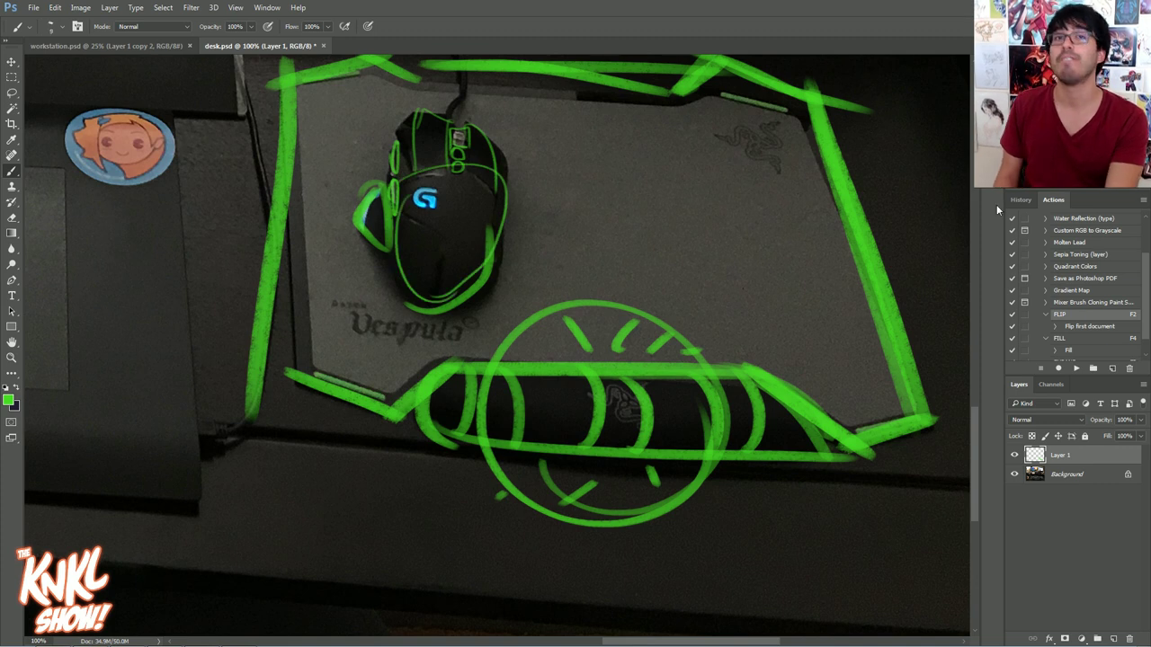
Outline the outer side edges and the top edge of the keyboard with thin green strokes
left_click_drag(315, 180, 876, 544)
mouse_move(813, 487)
left_mouse_down()
mouse_move(796, 232)
mouse_move(751, 231)
left_mouse_up()
mouse_move(58, 449)
left_mouse_down()
mouse_move(87, 240)
mouse_move(140, 221)
left_mouse_up()
left_click_drag(780, 235, 667, 236)
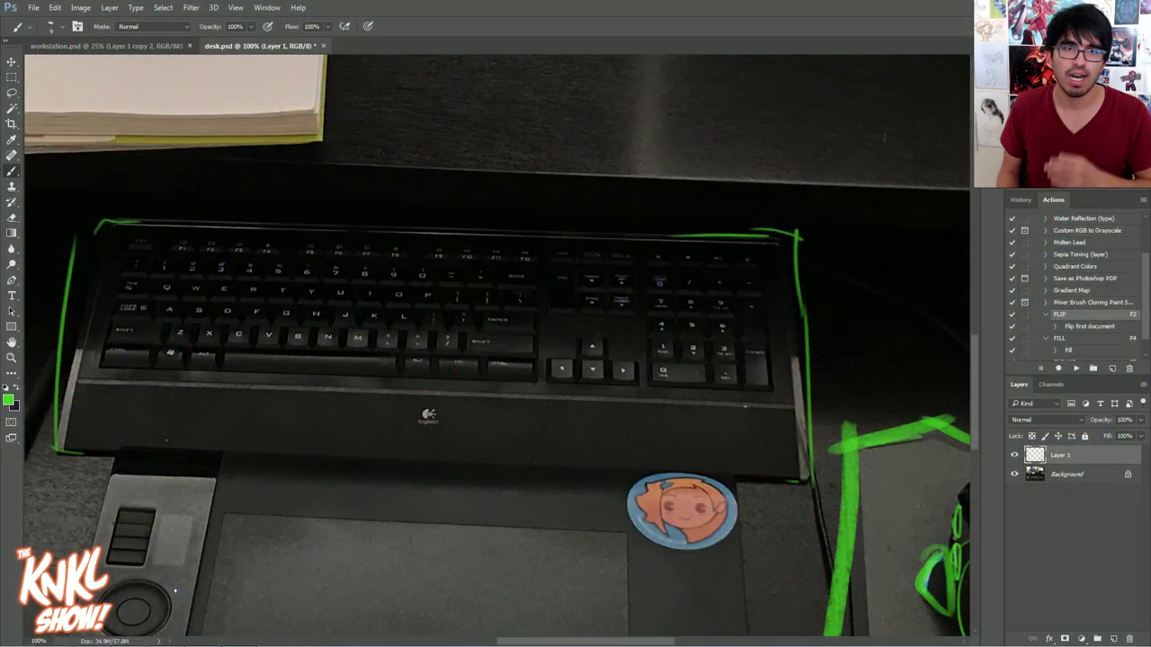
mouse_move(772, 236)
left_mouse_down()
mouse_move(571, 240)
mouse_move(687, 236)
mouse_move(336, 224)
left_mouse_up()
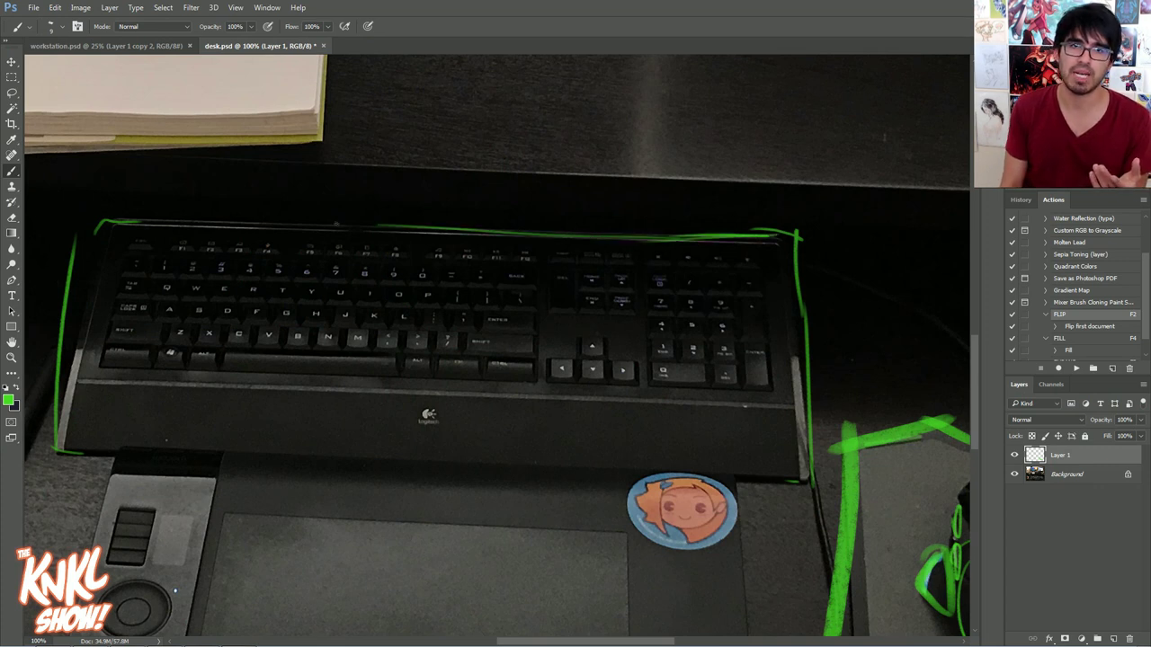
Add green strokes along the keyboard's inner left edge, its bottom corners and the top of its palm rest
left_click_drag(115, 221, 79, 374)
left_click_drag(70, 437, 225, 440)
mouse_move(761, 484)
left_mouse_down()
mouse_move(797, 487)
mouse_move(681, 471)
left_mouse_up()
left_click_drag(761, 407, 172, 412)
left_click_drag(676, 389, 417, 381)
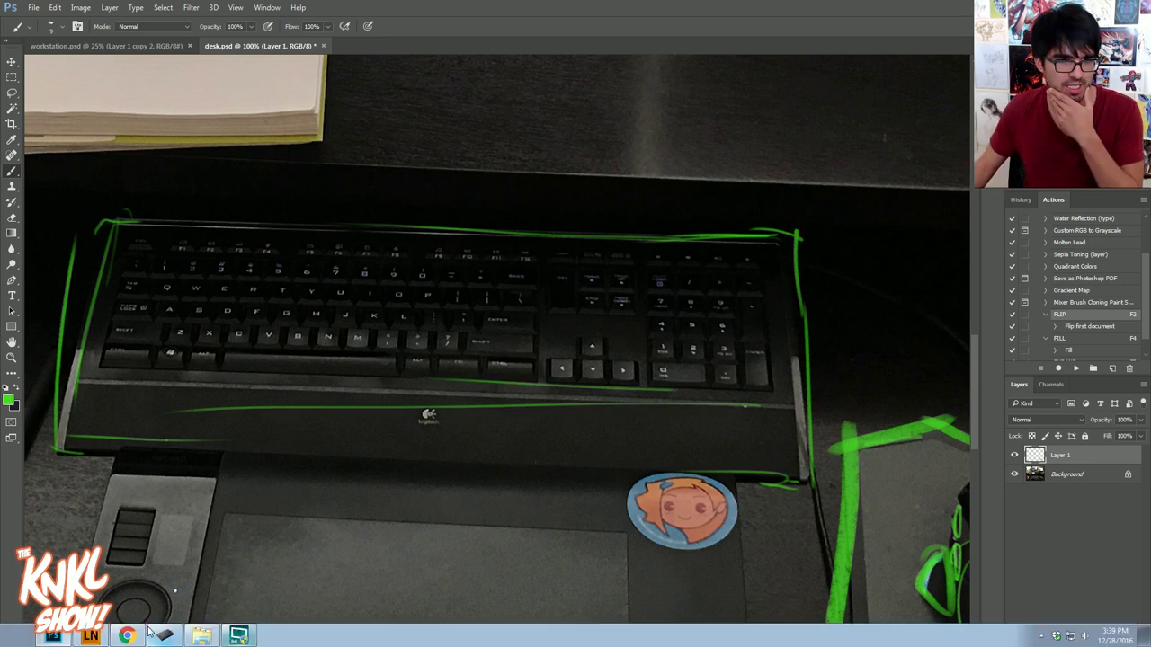
Switch to Chrome and view the Logitech Illuminated Thin Keyboard K740's Amazon page
left_click(139, 639)
left_click(597, 11)
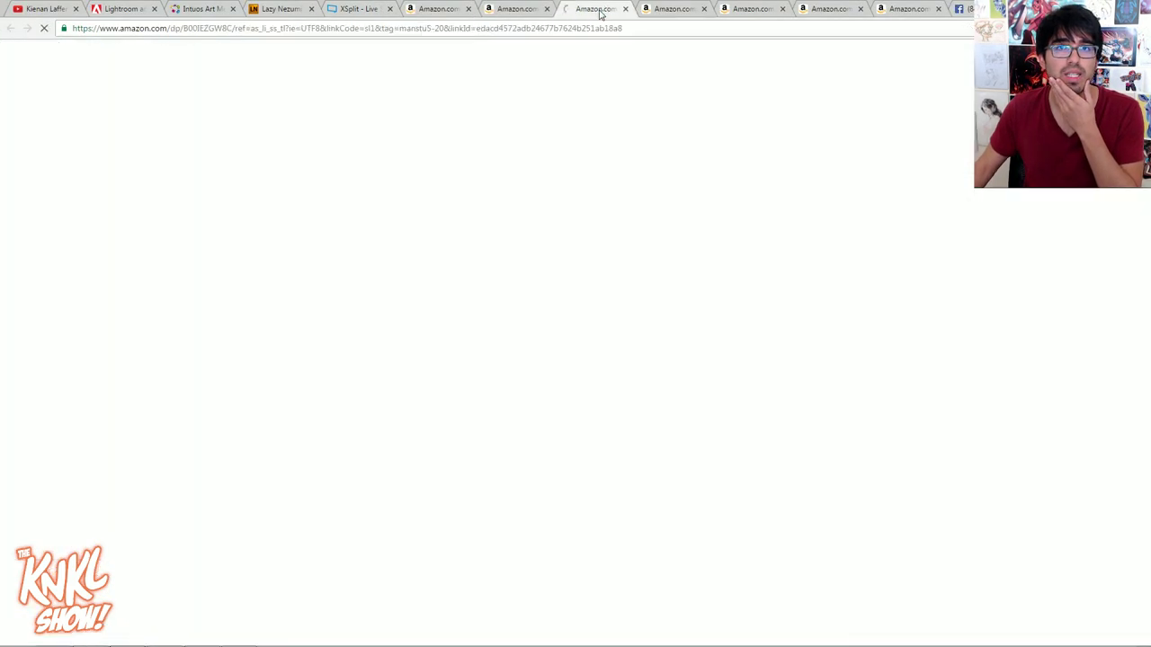
left_click(670, 11)
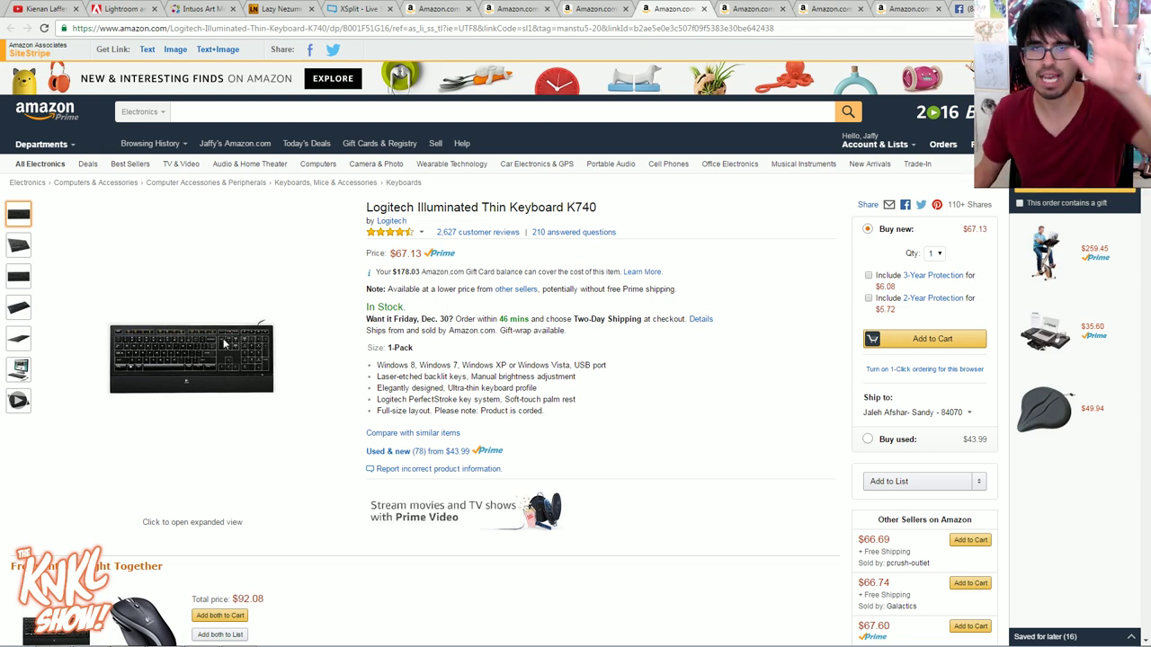
Switch back to Photoshop and mark the pen tablet's lower-right and upper-right corners with thin green strokes
left_click(53, 636)
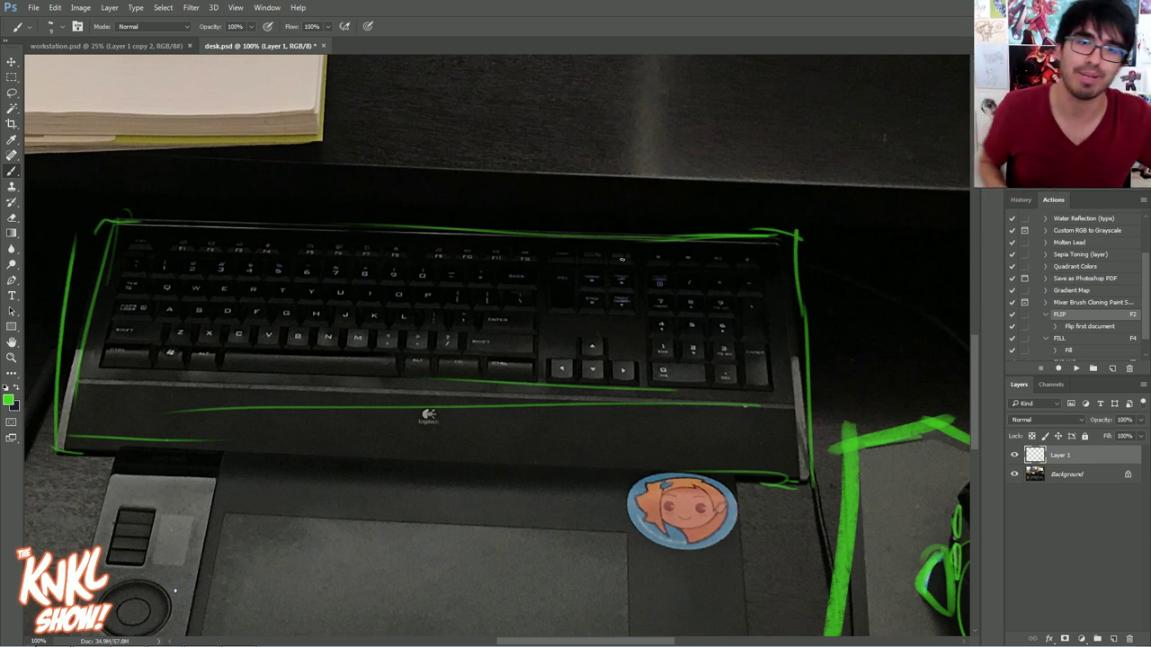
scroll(496, 345, "down", 3)
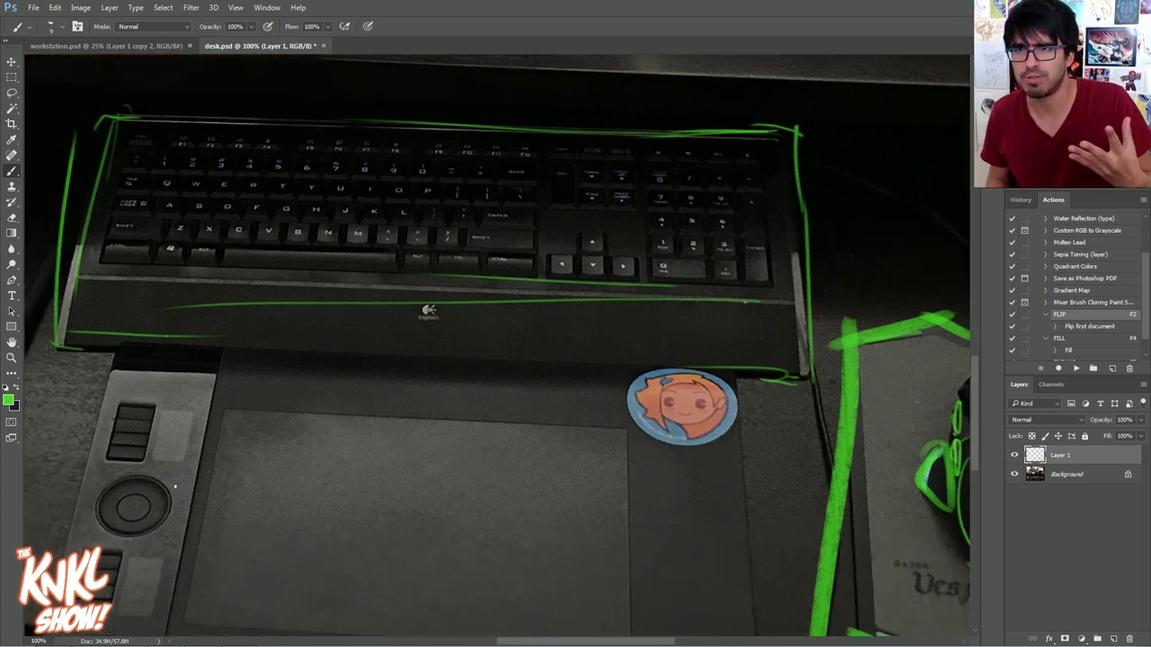
scroll(497, 345, "down", 5)
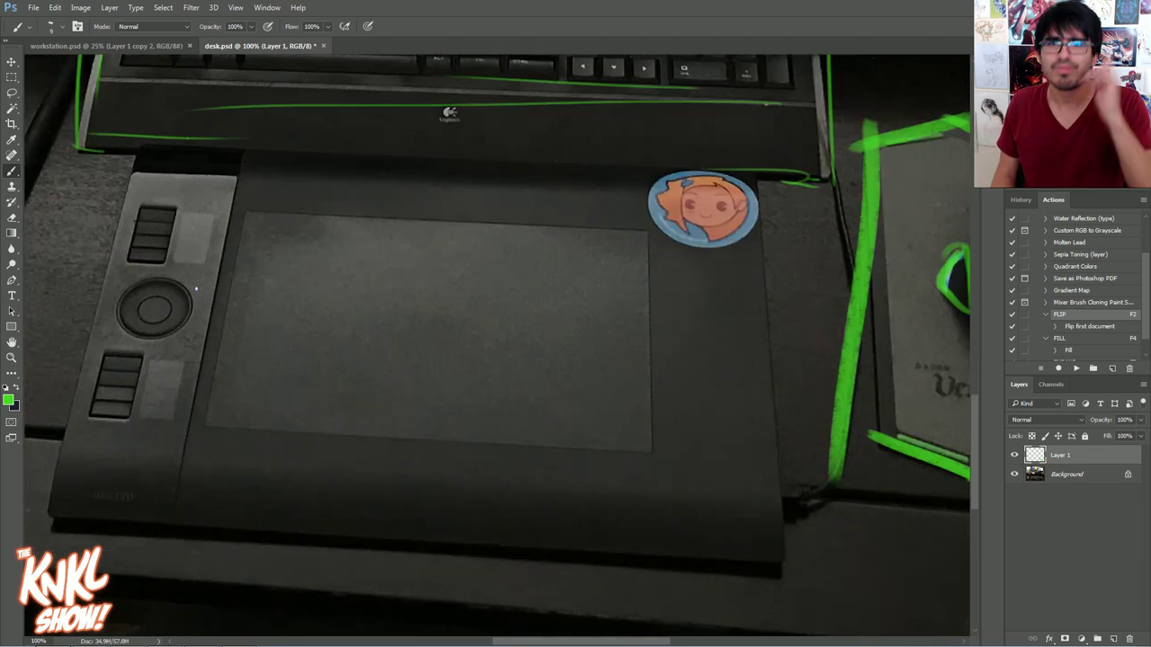
mouse_move(720, 562)
left_mouse_down()
mouse_move(789, 559)
mouse_move(787, 497)
left_mouse_up()
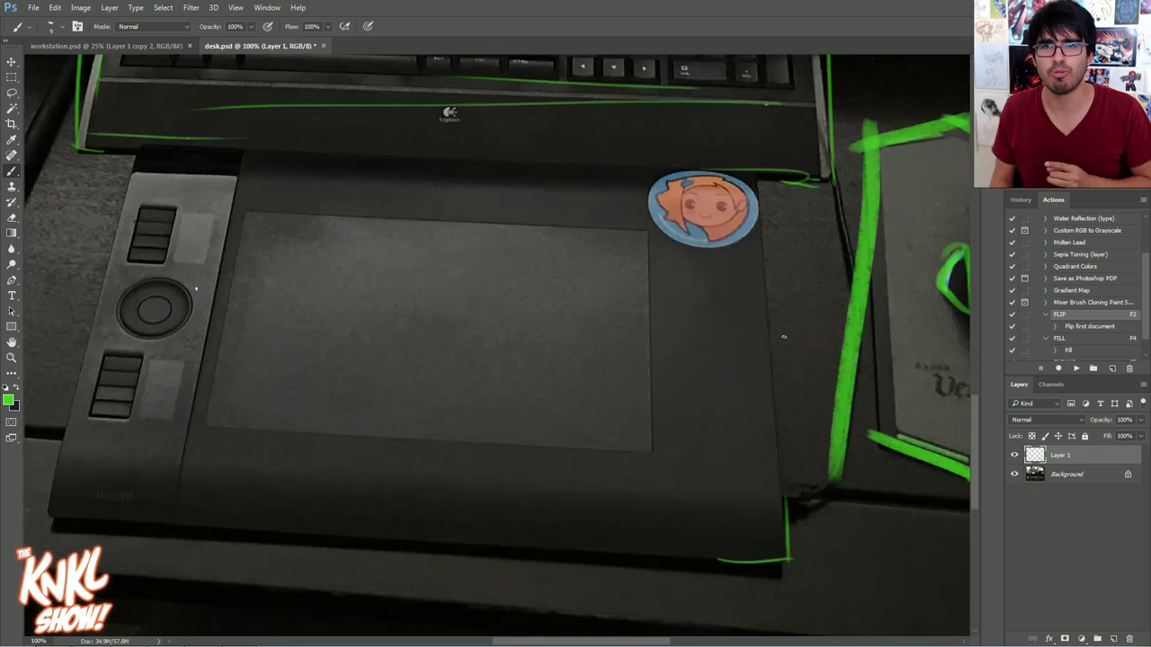
left_click_drag(763, 205, 762, 167)
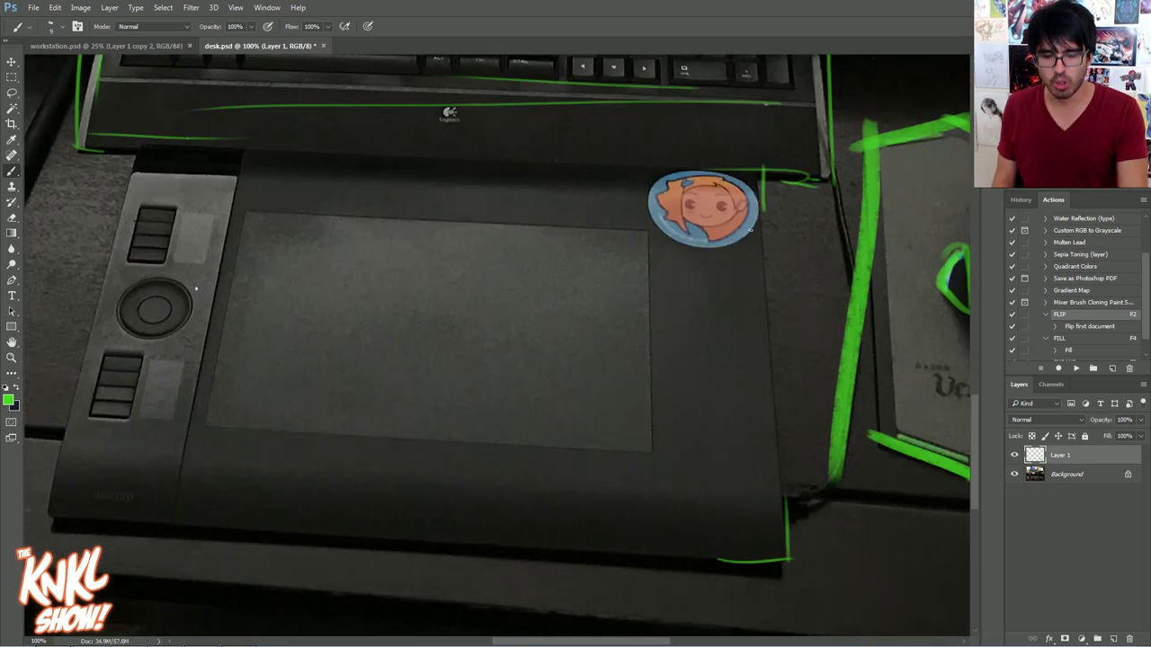
mouse_move(762, 212)
left_mouse_down()
mouse_move(754, 171)
mouse_move(701, 169)
left_mouse_up()
Outline the tablet's outer edges and its rectangular drawing area with green strokes
mouse_move(713, 554)
left_mouse_down()
mouse_move(788, 559)
mouse_move(782, 472)
left_mouse_up()
left_click_drag(793, 564, 764, 297)
mouse_move(756, 562)
left_mouse_down()
mouse_move(105, 508)
mouse_move(116, 121)
mouse_move(114, 266)
left_mouse_up()
left_click_drag(128, 139, 256, 152)
mouse_move(245, 213)
left_mouse_down()
mouse_move(608, 234)
mouse_move(664, 443)
mouse_move(205, 419)
mouse_move(239, 212)
left_mouse_up()
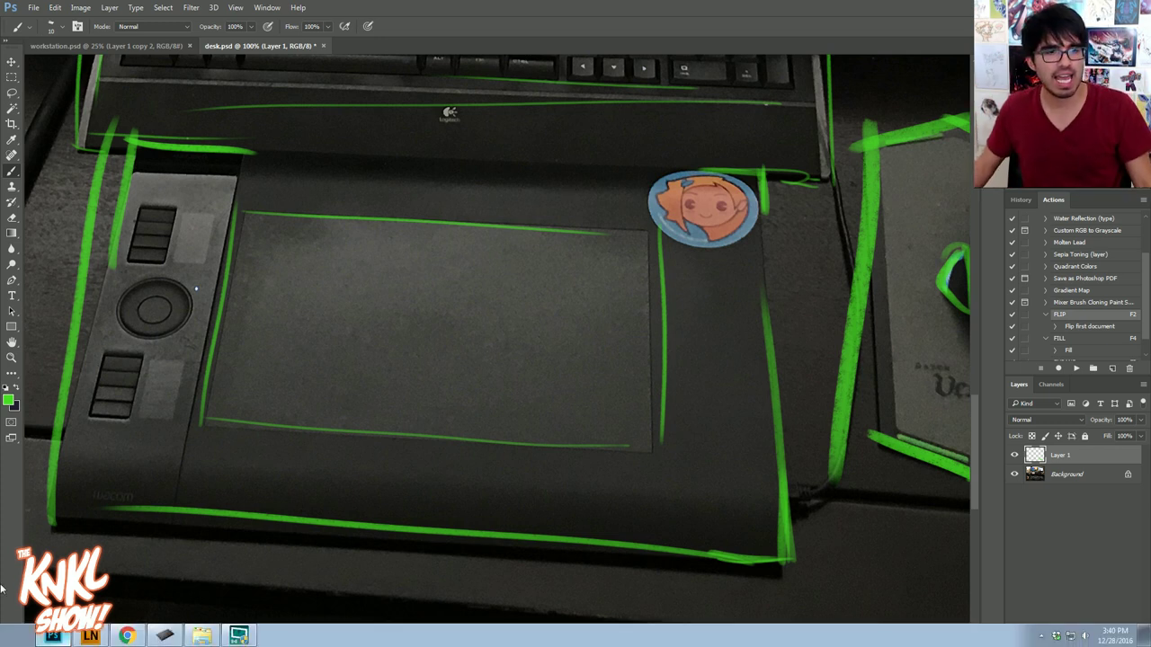
Switch to Chrome and view the Wacom Intuos4 Medium Pen Tablet's Amazon page and its product images
left_click(126, 637)
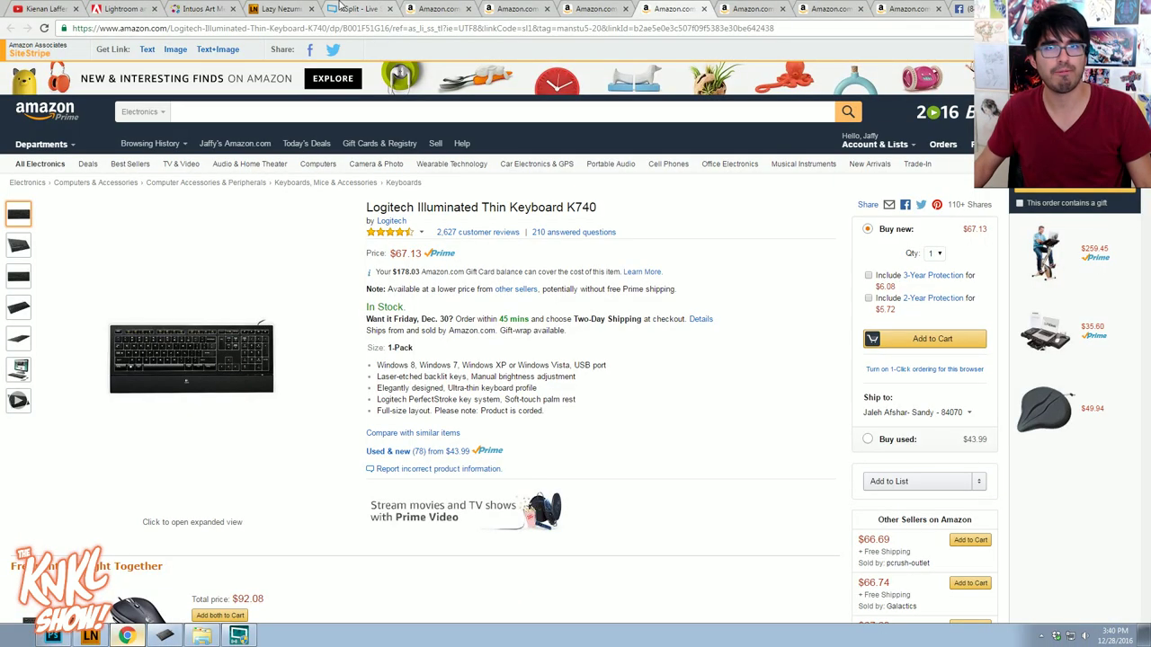
left_click(752, 9)
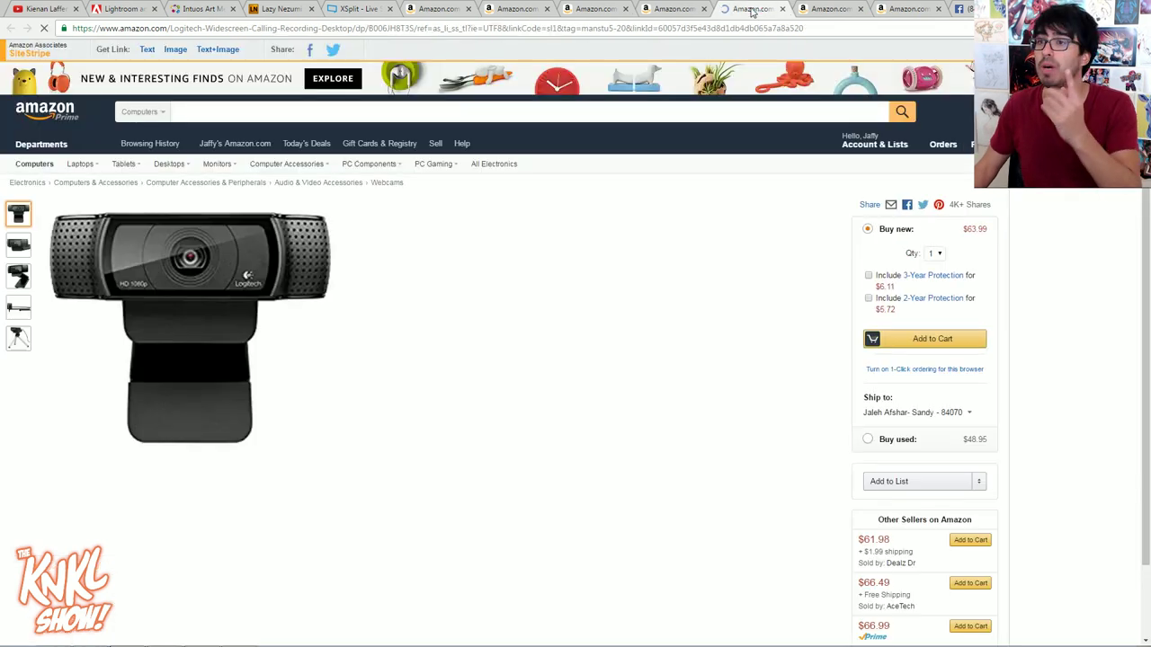
left_click(885, 9)
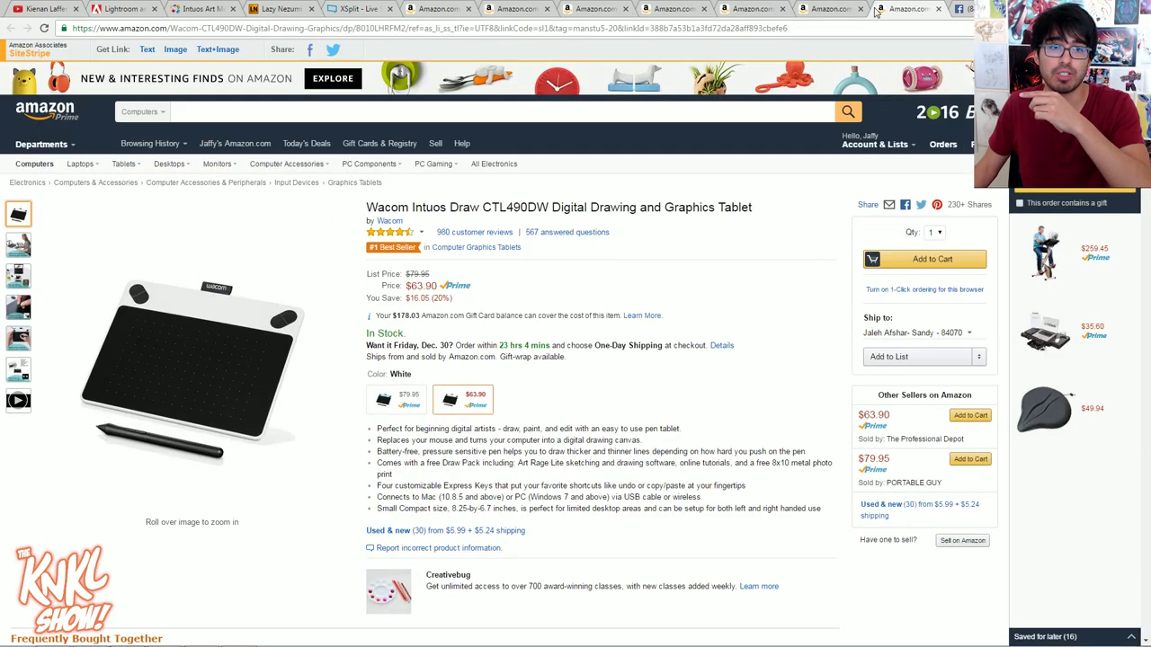
left_click(829, 9)
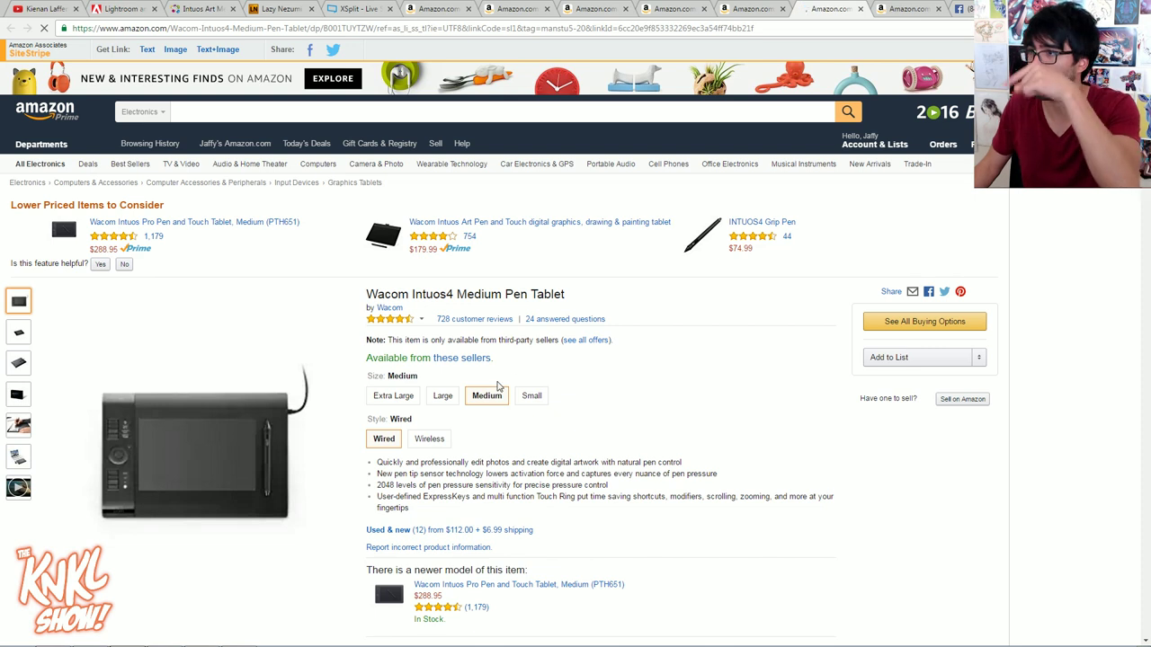
left_click(385, 381)
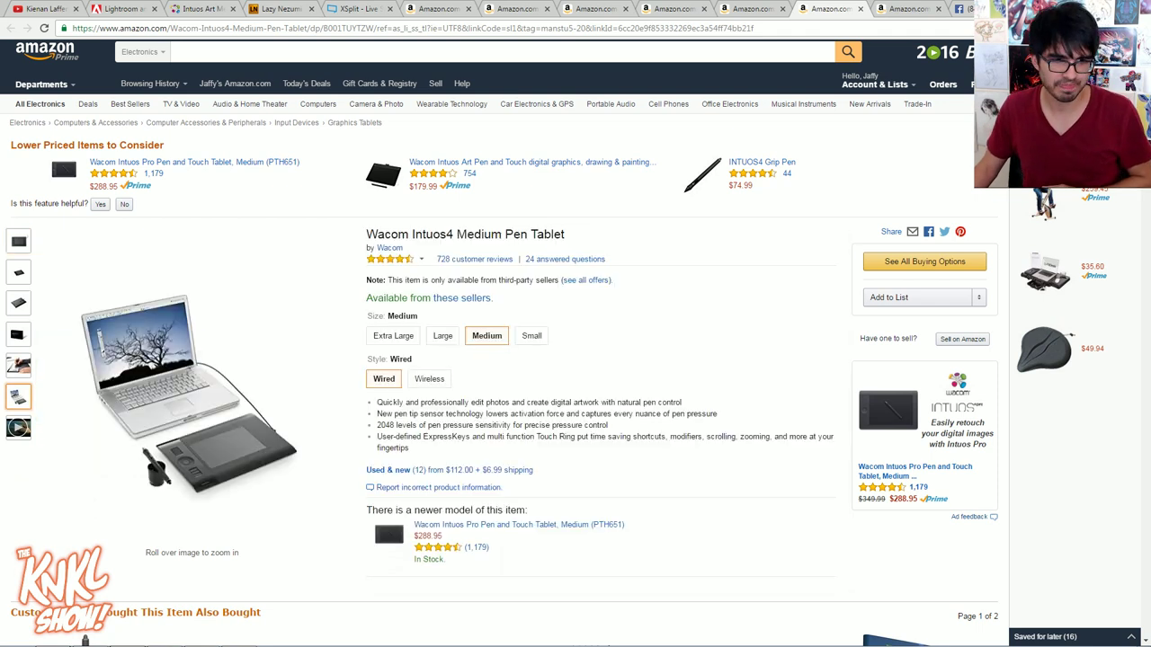
Back in Photoshop, outline the tablet's upper express keys, the label area beside them and the touch ring in green
left_click(59, 636)
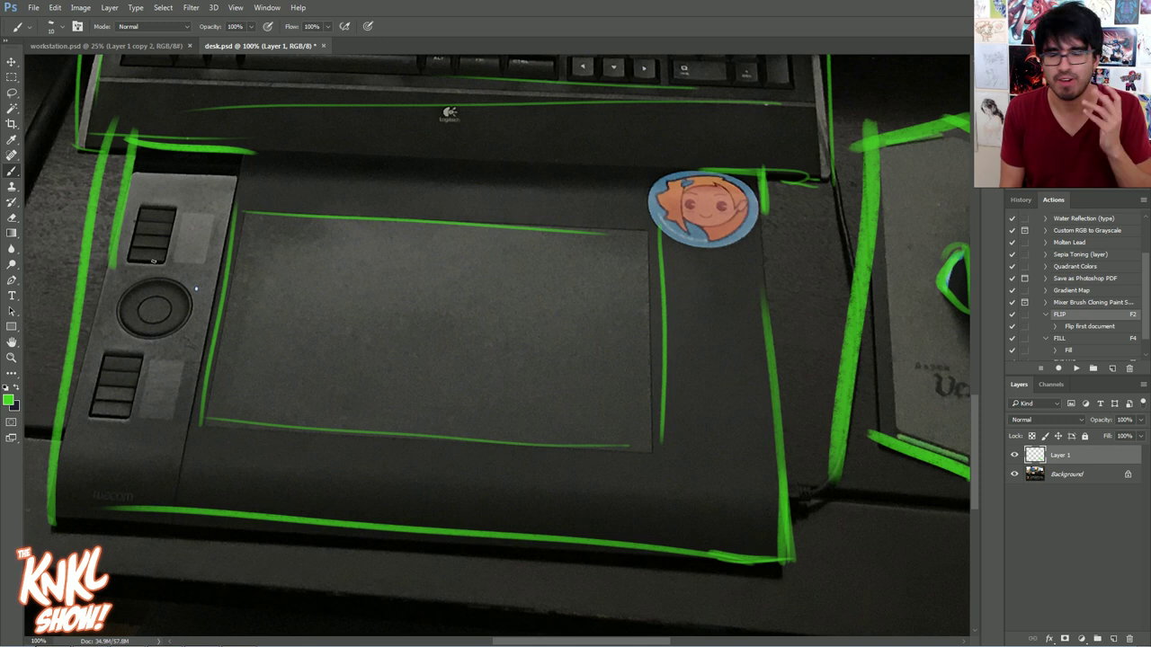
mouse_move(128, 267)
left_mouse_down()
mouse_move(161, 266)
mouse_move(141, 209)
mouse_move(155, 233)
mouse_move(175, 226)
mouse_move(167, 265)
mouse_move(193, 262)
mouse_move(177, 262)
mouse_move(188, 213)
mouse_move(214, 267)
left_mouse_up()
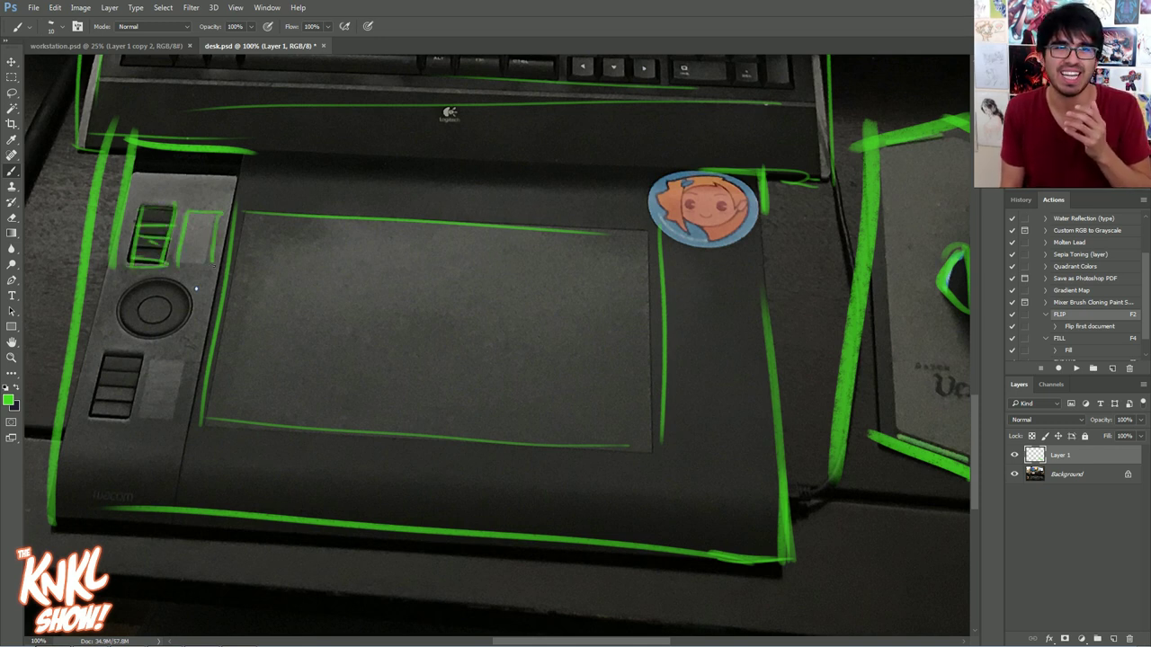
mouse_move(146, 336)
left_mouse_down()
mouse_move(185, 318)
mouse_move(156, 338)
mouse_move(144, 299)
left_mouse_up()
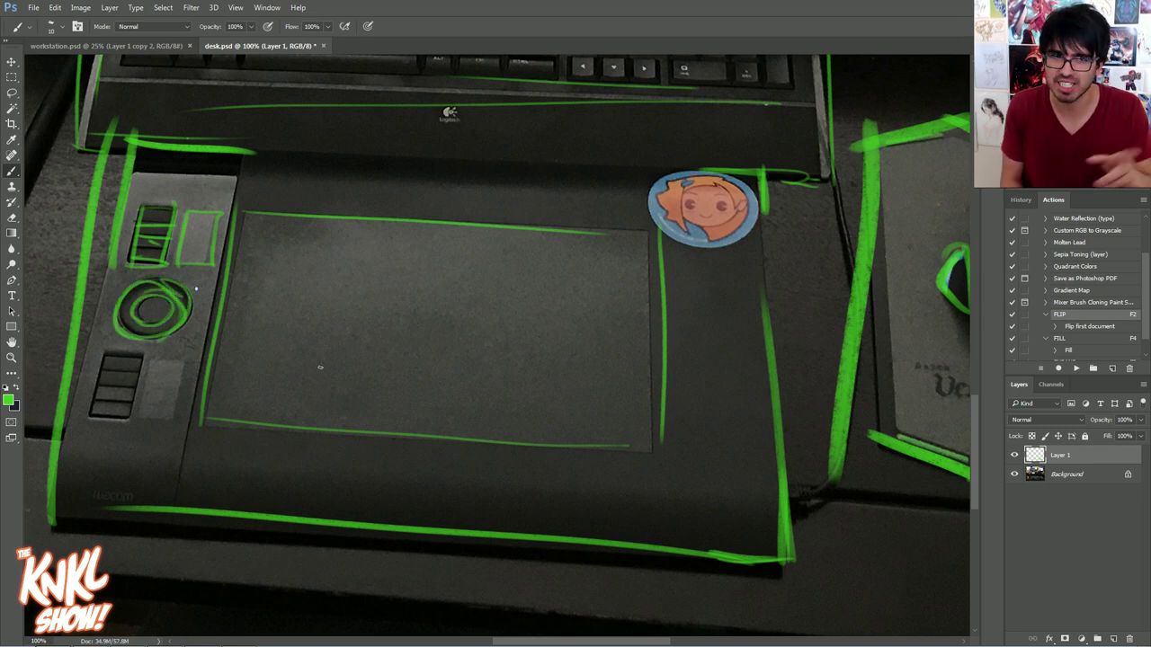
Outline the tablet's lower express keys in green and scribble over the whole strip of controls
left_click_drag(155, 356, 177, 432)
left_click_drag(149, 381, 169, 422)
left_click_drag(160, 340, 152, 381)
mouse_move(144, 426)
left_mouse_down()
mouse_move(144, 345)
mouse_move(102, 354)
mouse_move(102, 421)
left_mouse_up()
mouse_move(90, 415)
left_mouse_down()
mouse_move(135, 412)
mouse_move(139, 385)
left_mouse_up()
mouse_move(98, 370)
left_mouse_down()
mouse_move(153, 363)
mouse_move(134, 423)
left_mouse_up()
mouse_move(196, 289)
left_mouse_down()
mouse_move(153, 423)
mouse_move(192, 291)
mouse_move(203, 368)
mouse_move(223, 180)
left_mouse_up()
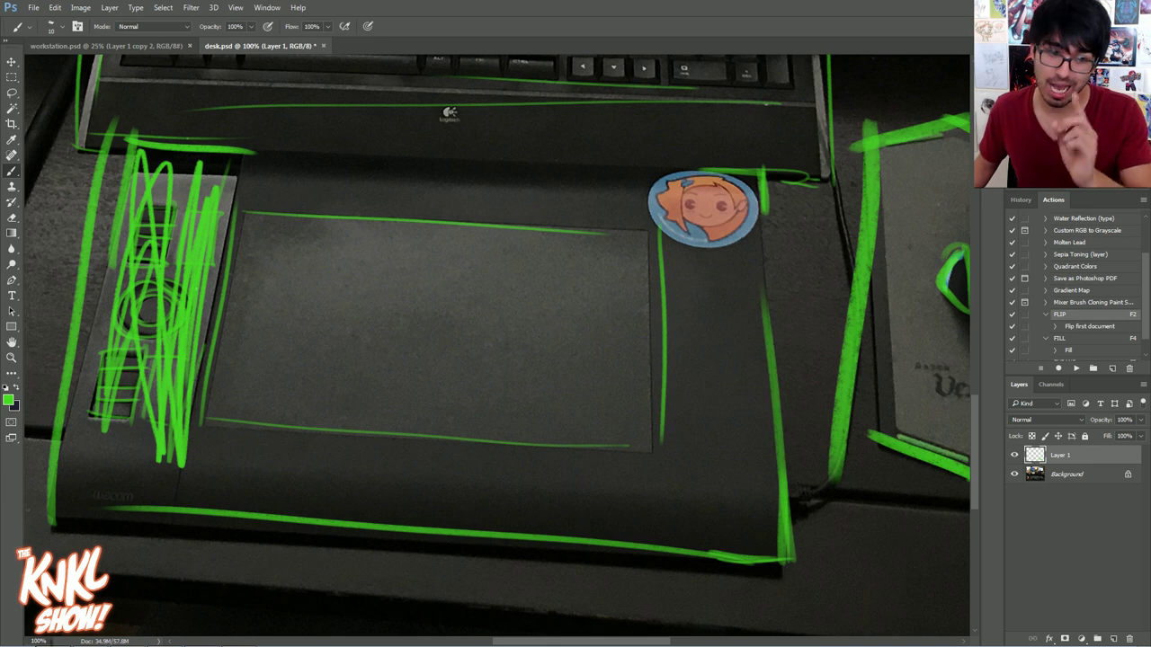
Switch to Chrome and view the Wacom Intuos Draw CTL490DW tablet's Amazon page
left_click(126, 638)
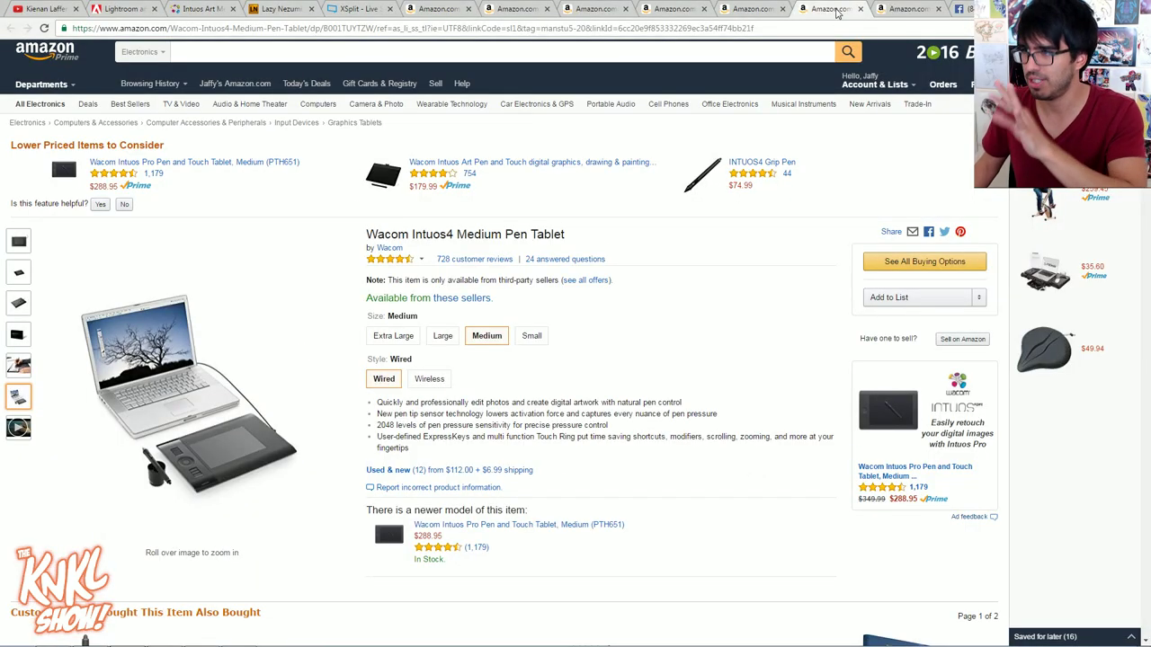
key("ctrl+shift+Tab")
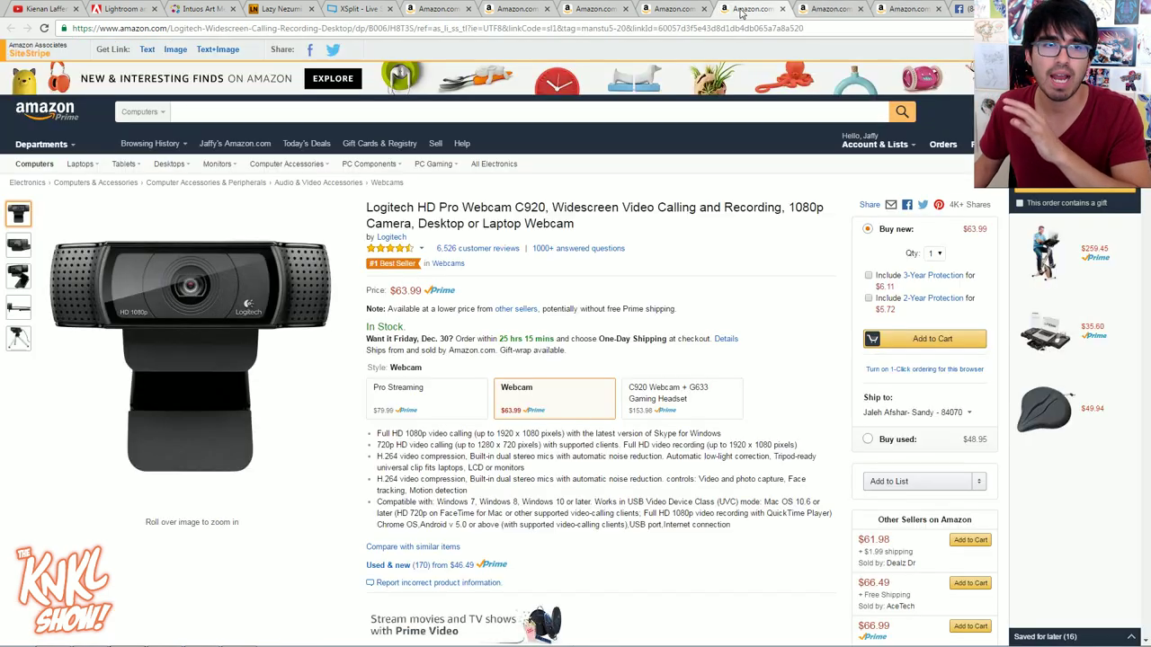
left_click(904, 13)
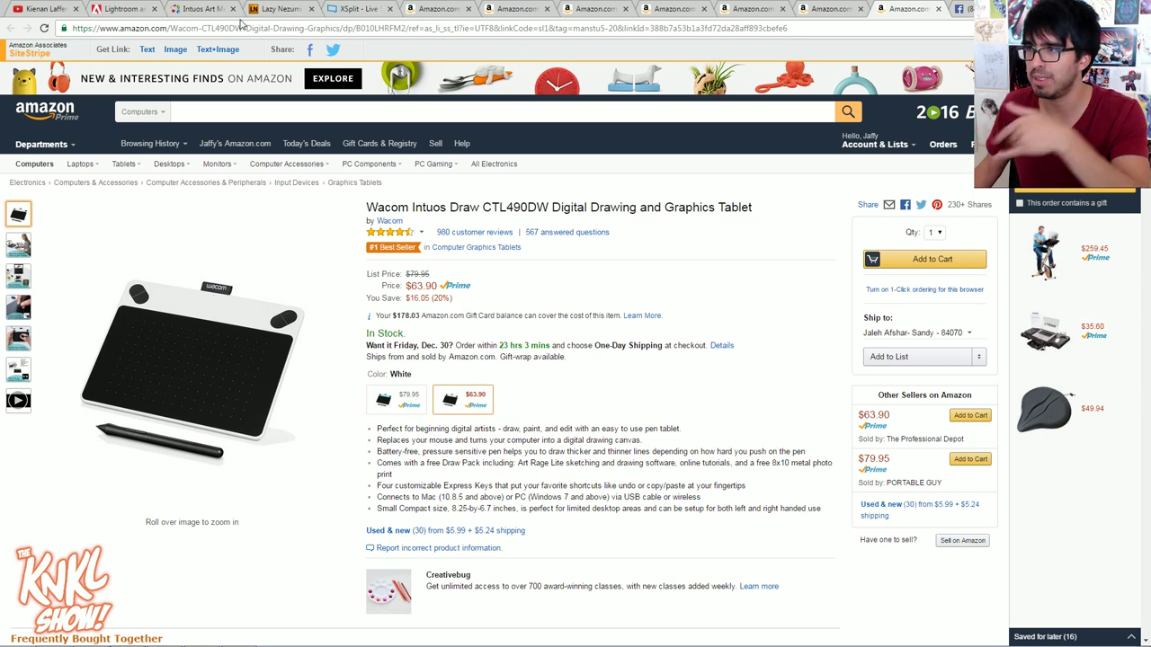
mouse_move(98, 282)
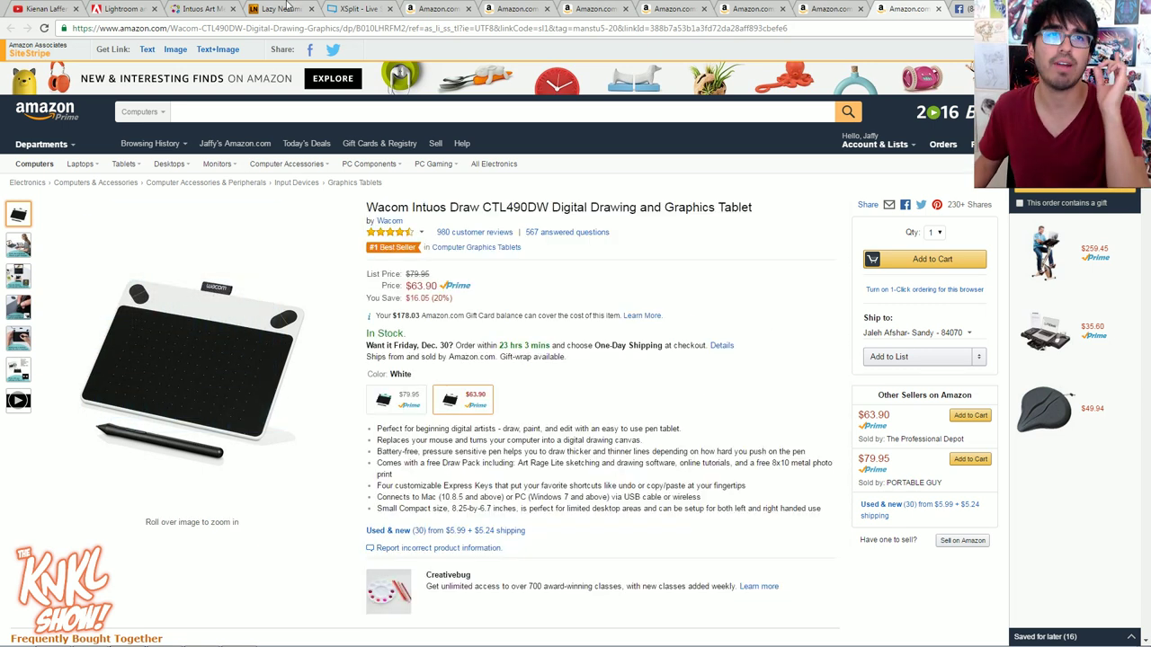
Highlight the price of the Intuos Art medium tablet on Wacom's store page and return to the Intuos Draw page
left_click(200, 11)
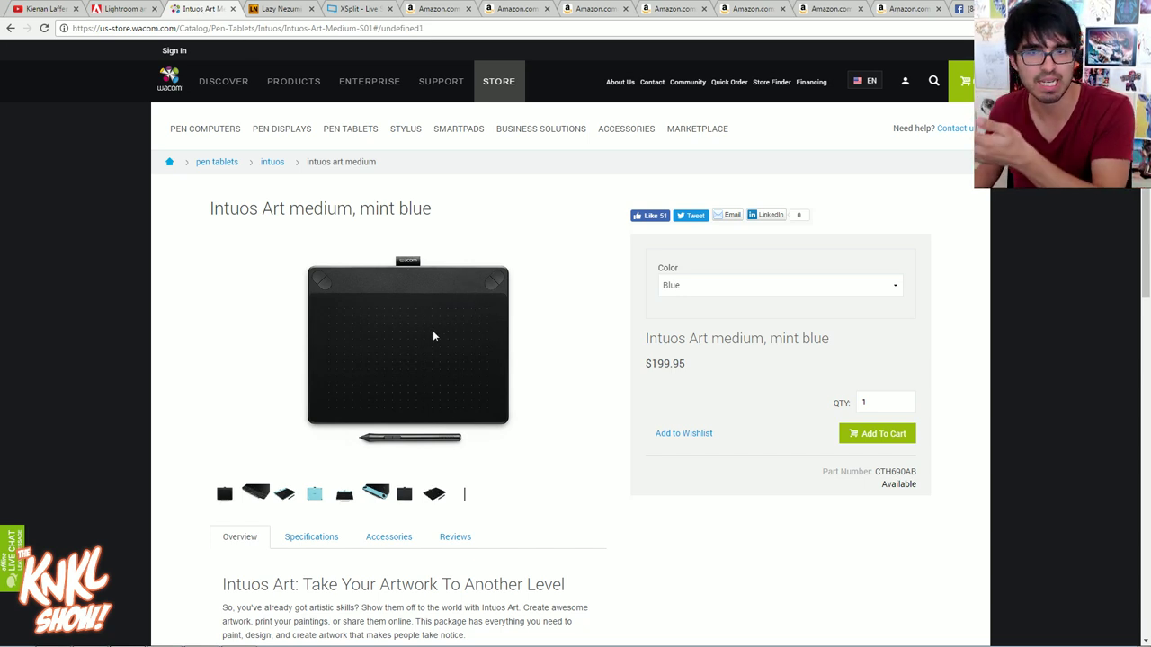
left_click_drag(651, 364, 685, 364)
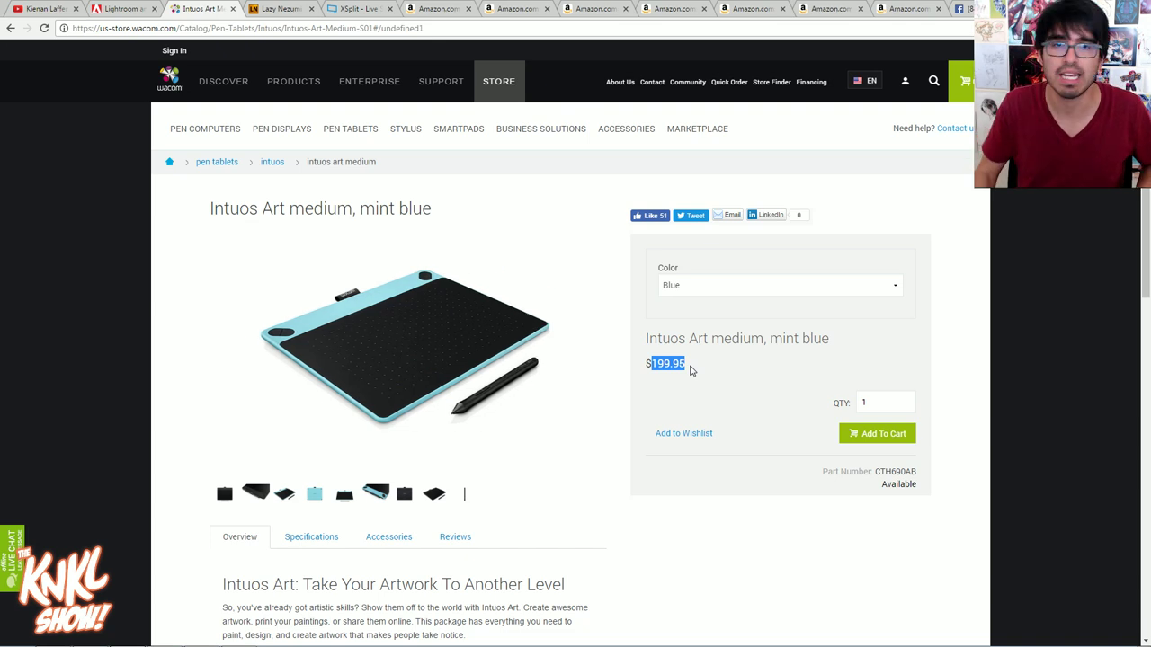
left_click(849, 12)
left_click(901, 11)
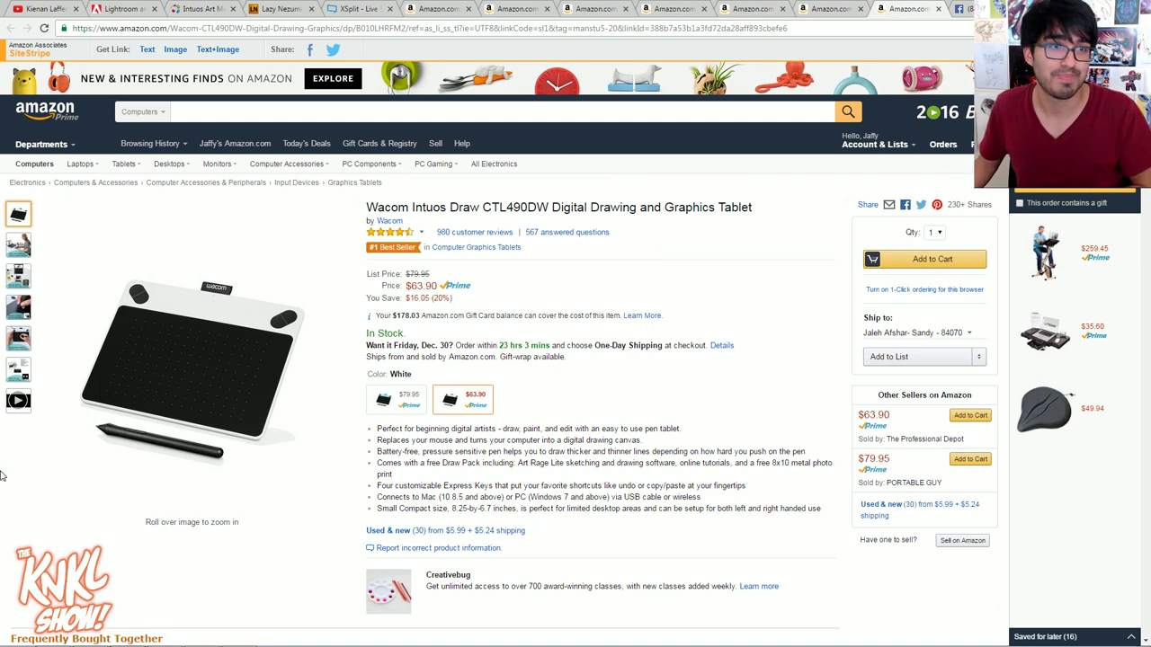
Switch back to Photoshop and show the desk photo's monitors and microphone at 50% zoom
left_click(54, 635)
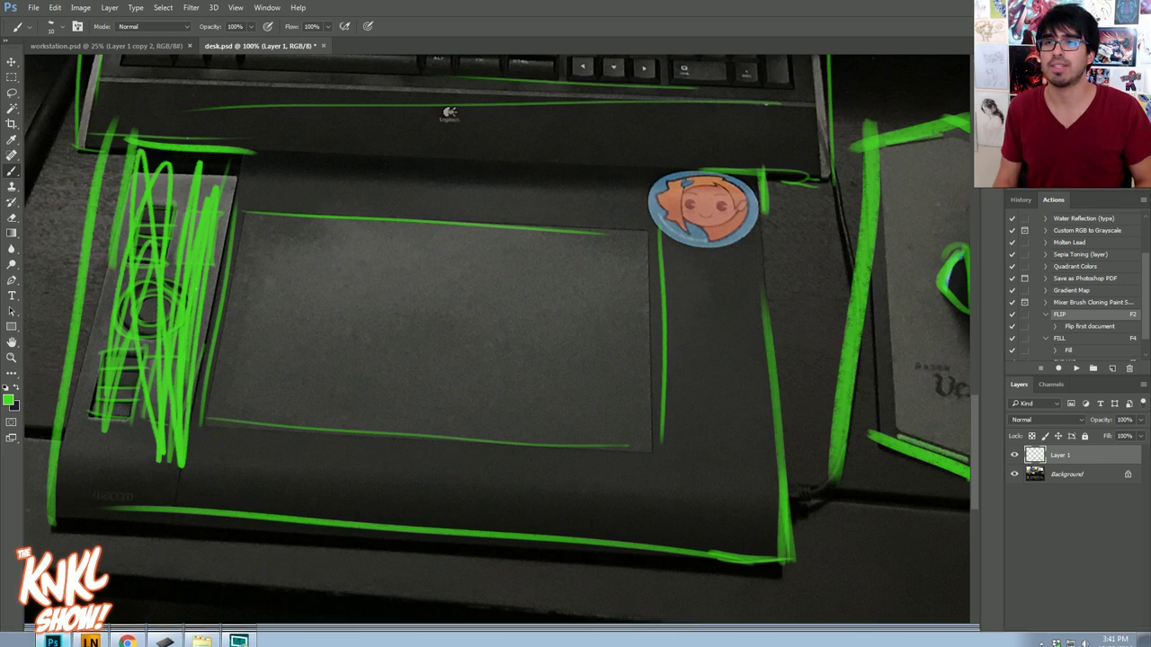
key("ctrl+minus")
key("ctrl+minus")
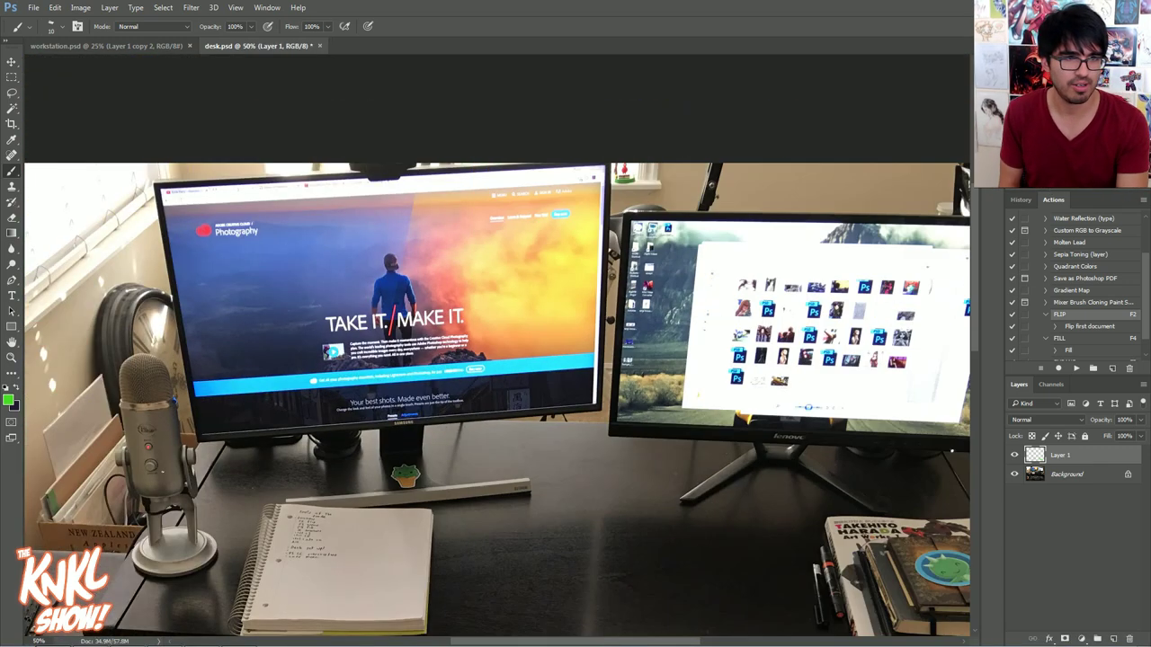
Try outlining the microphone in green with a larger brush, and undo those strokes
key("]")
left_click_drag(177, 432, 147, 496)
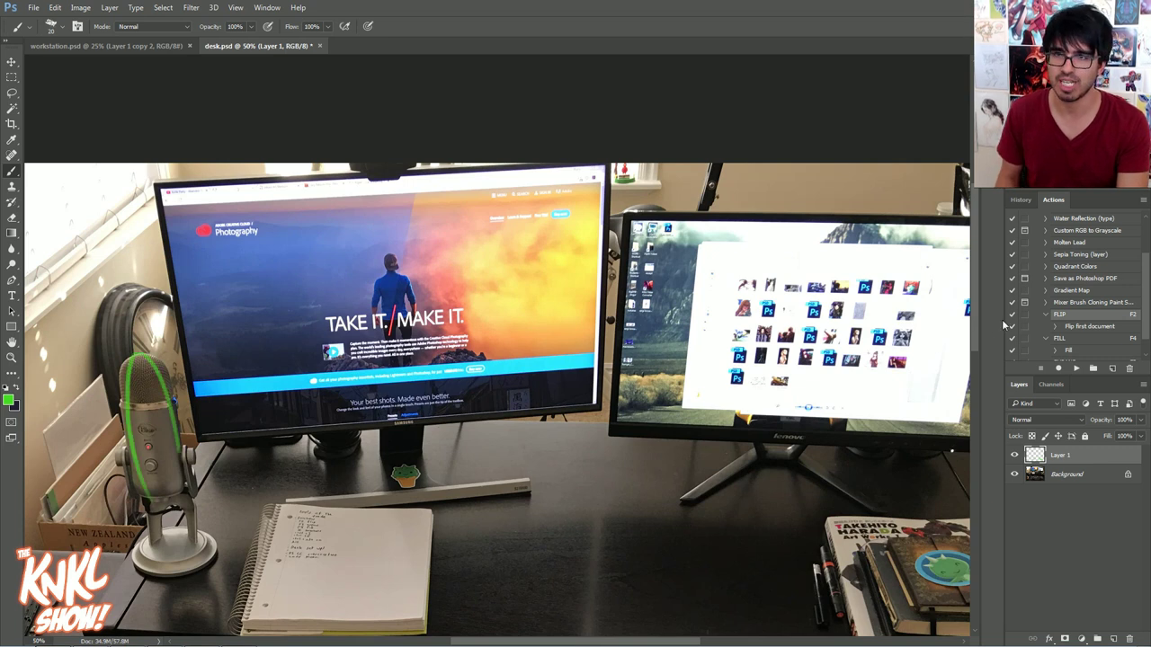
left_click(1021, 200)
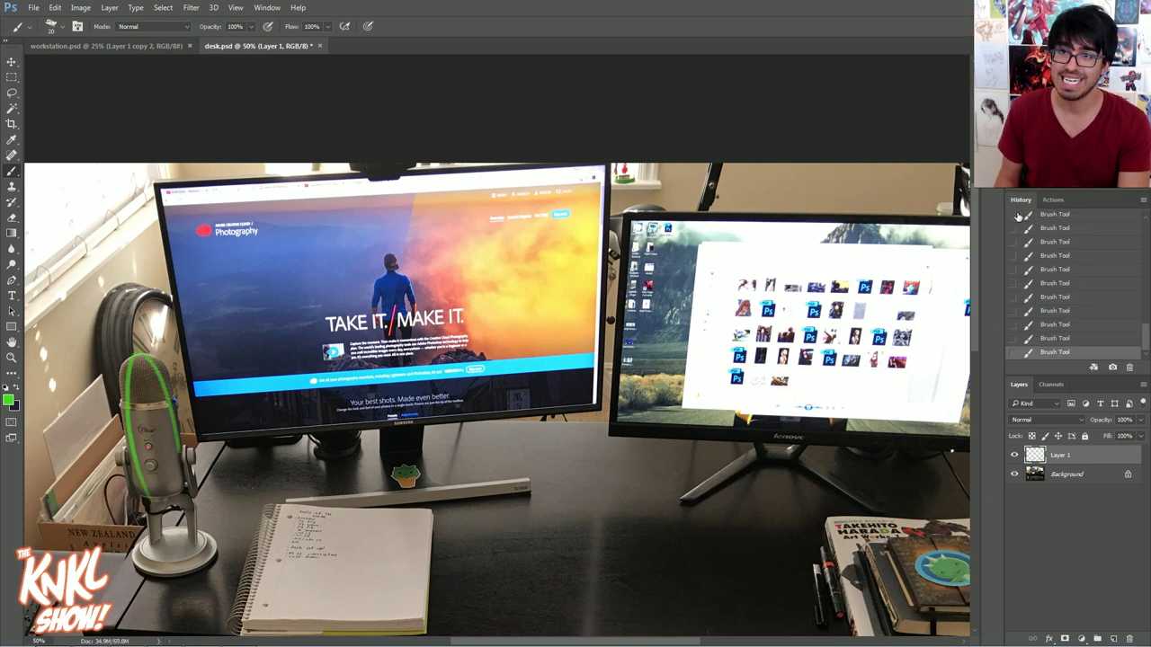
left_click(1056, 339)
key("ctrl+z")
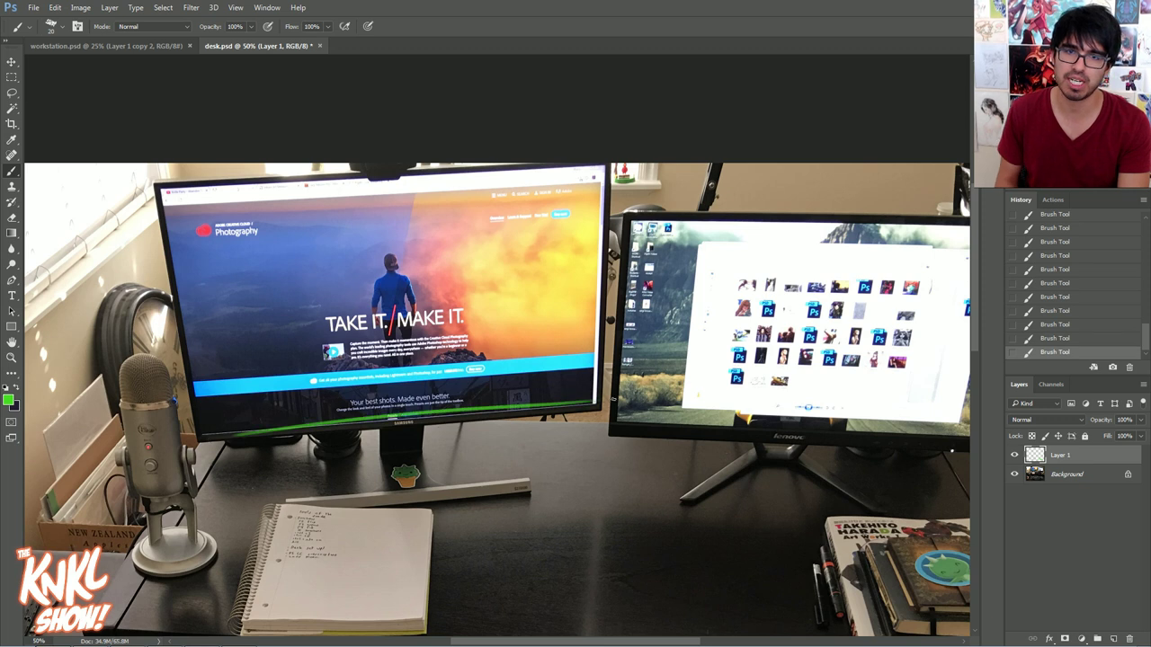
Draw a green arrow from the right monitor toward the left one and cross out the right screen with a large X
left_click_drag(665, 410, 525, 243)
key("]")
key("]")
key("]")
left_click_drag(524, 243, 567, 255)
left_click_drag(524, 243, 530, 287)
left_click_drag(563, 337, 873, 118)
mouse_move(539, 109)
left_mouse_down()
mouse_move(647, 172)
mouse_move(856, 342)
left_mouse_up()
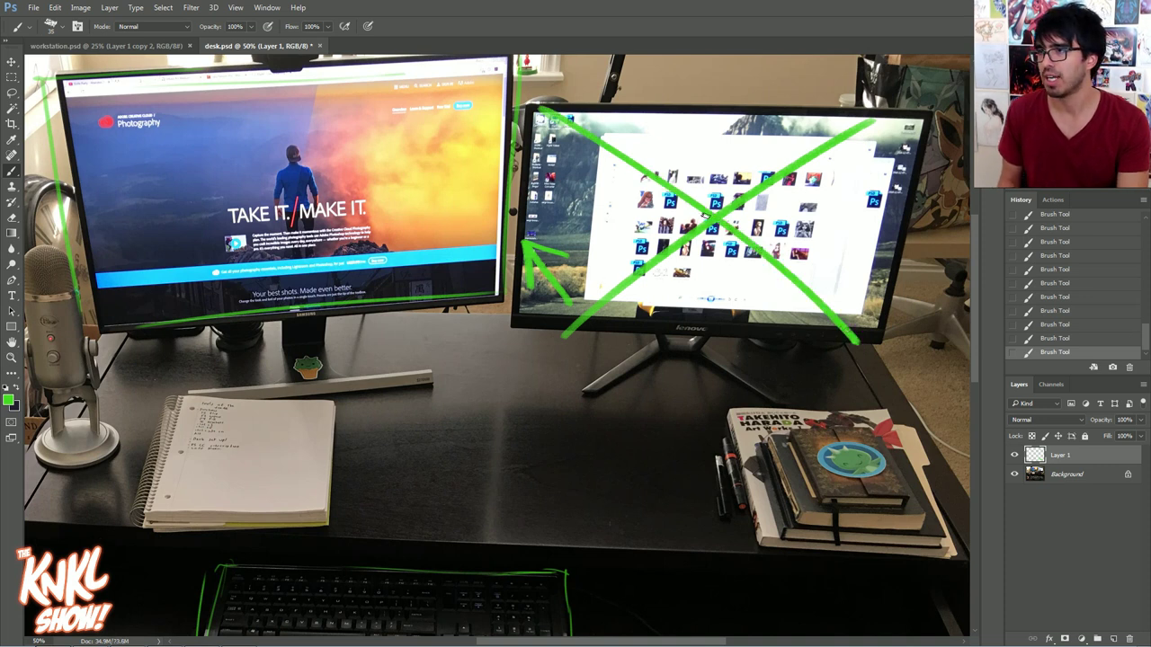
Circle the Lenovo logo and the right monitor's screen in green, and add strokes along the left monitor's edges
mouse_move(686, 338)
left_mouse_down()
mouse_move(661, 328)
mouse_move(728, 339)
left_mouse_up()
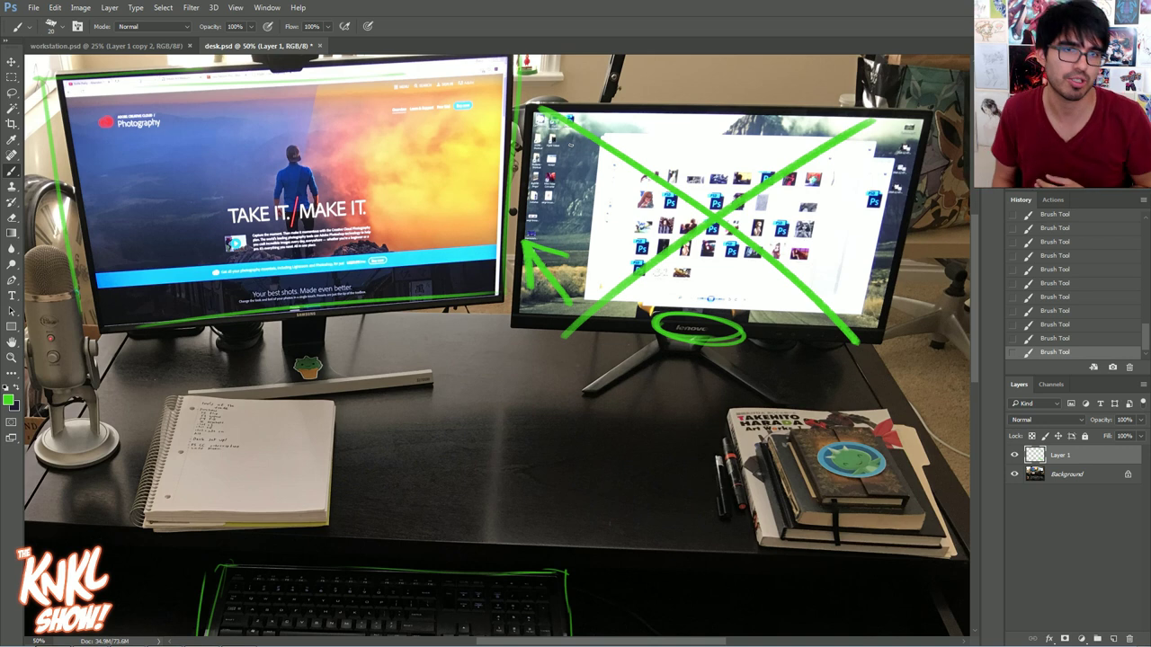
mouse_move(659, 264)
left_mouse_down()
mouse_move(863, 198)
mouse_move(846, 256)
left_mouse_up()
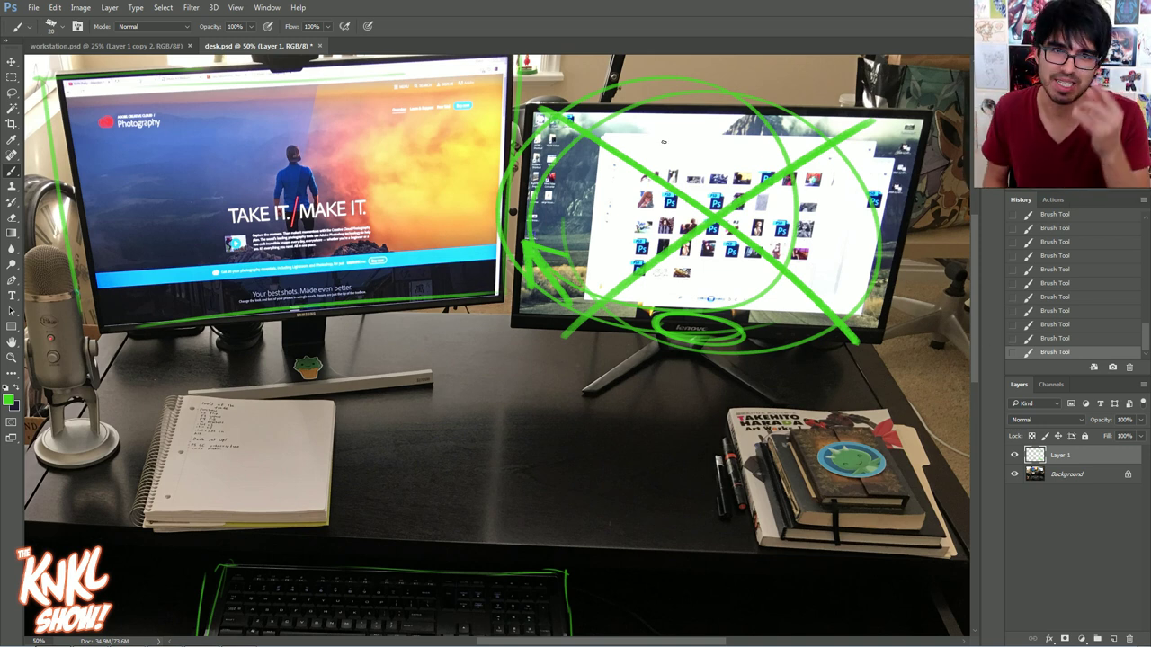
mouse_move(94, 319)
left_mouse_down()
mouse_move(56, 63)
mouse_move(252, 57)
left_mouse_up()
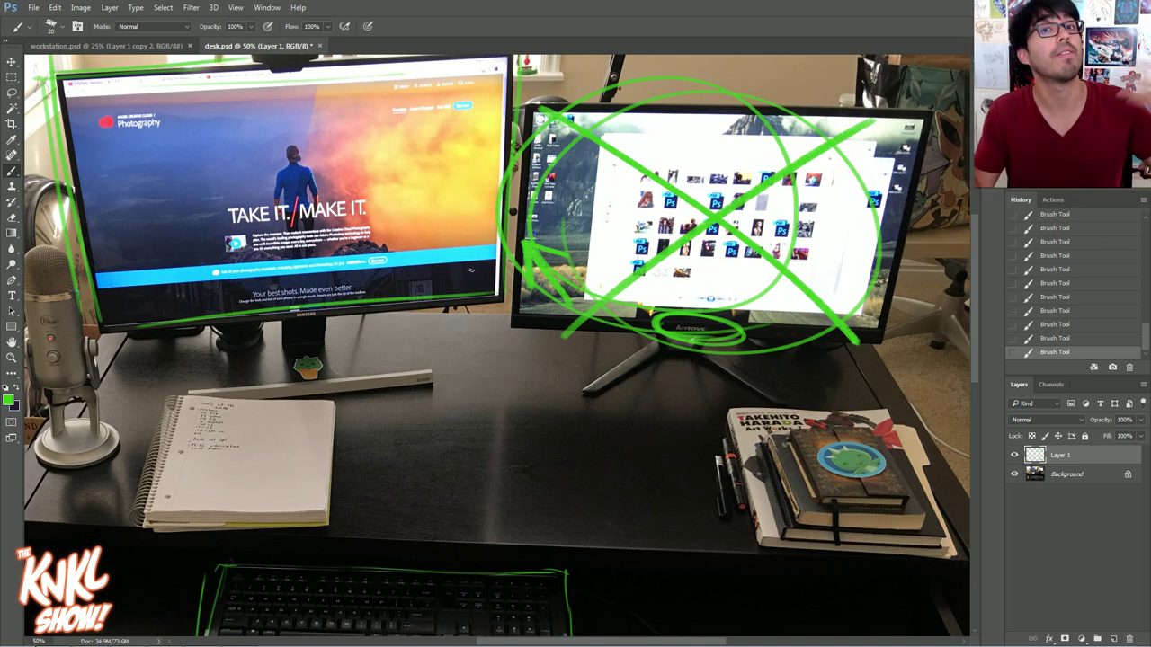
left_click_drag(276, 318, 409, 303)
Sketch a green paintbrush on the left monitor's screen and two window shapes on the right monitor's screen
mouse_move(368, 151)
left_mouse_down()
mouse_move(372, 169)
mouse_move(349, 186)
left_mouse_up()
mouse_move(671, 125)
left_mouse_down()
mouse_move(649, 200)
mouse_move(670, 122)
left_mouse_up()
mouse_move(758, 176)
left_mouse_down()
mouse_move(717, 190)
mouse_move(757, 180)
left_mouse_up()
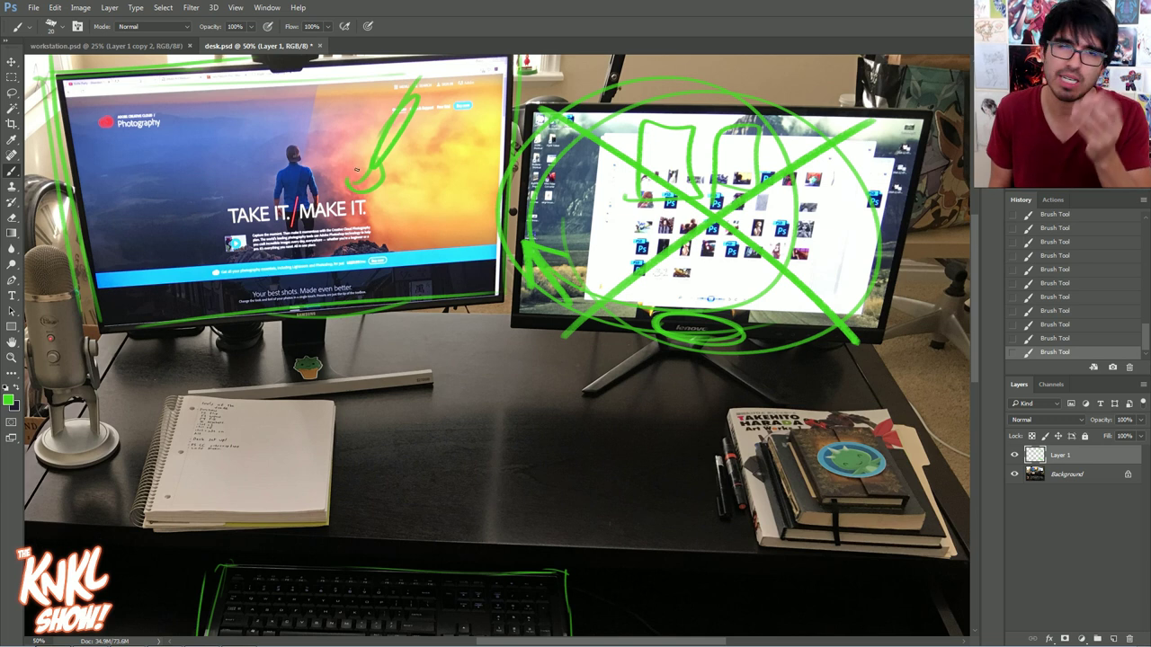
Add small green marks beside the sketched paintbrush and circle the logo on the left monitor's lower bezel
left_click_drag(326, 131, 318, 184)
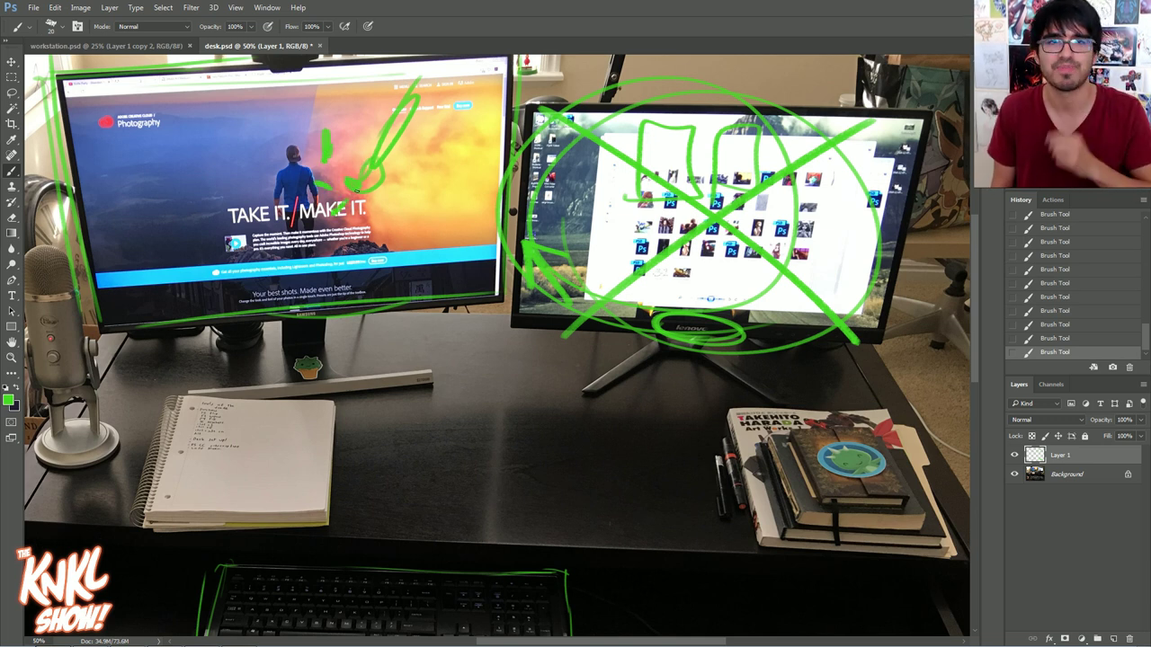
left_click_drag(334, 139, 332, 164)
left_click_drag(265, 317, 295, 322)
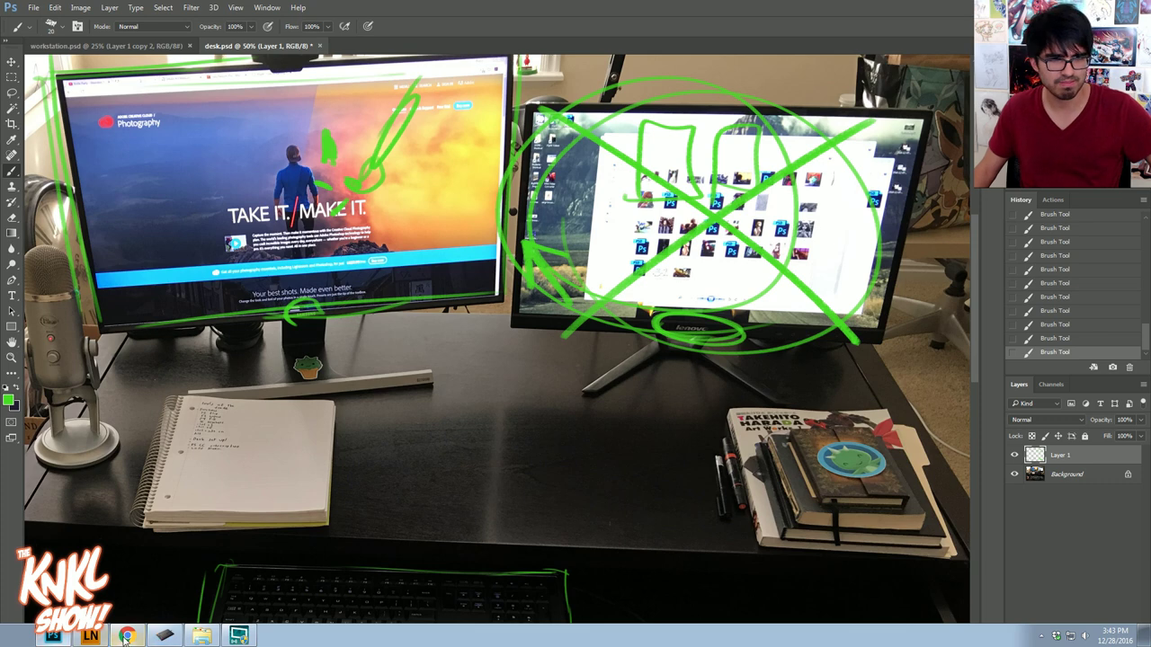
Switch to Chrome and look through the Amazon product pages in the open tabs
left_click(117, 640)
left_click(736, 10)
left_click(806, 10)
left_click(663, 8)
left_click(594, 9)
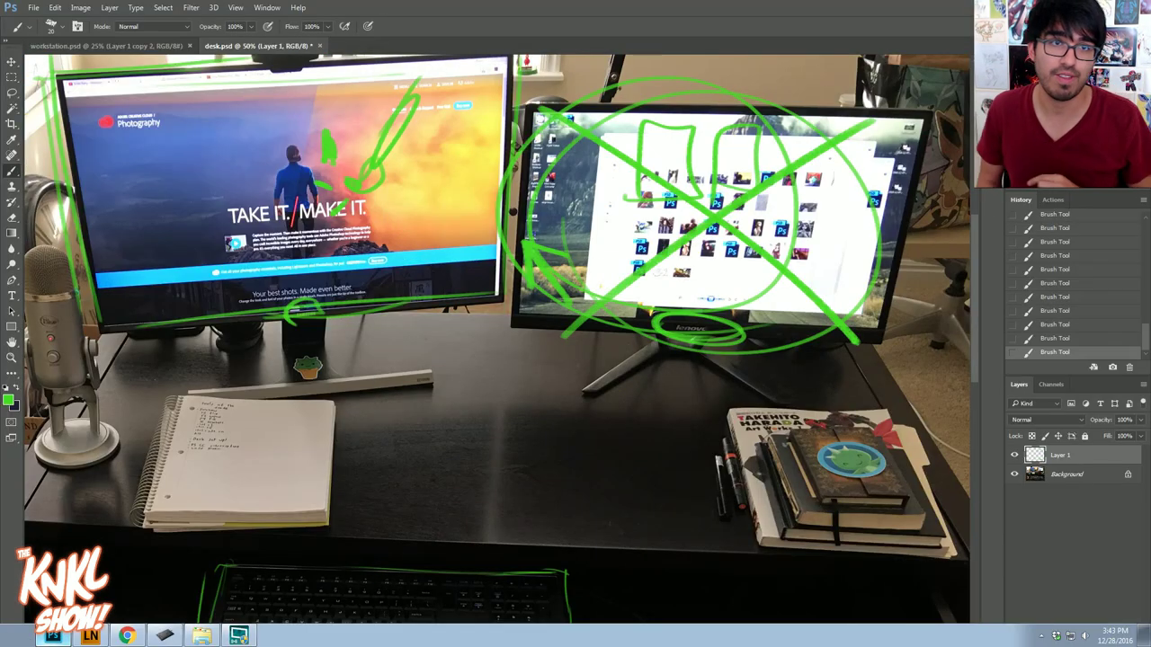
Draw a green arrow pointing at the webcam above the left monitor and add marks around the webcam
mouse_move(250, 149)
left_mouse_down()
mouse_move(264, 87)
mouse_move(273, 106)
left_mouse_up()
left_click_drag(244, 67, 263, 82)
left_click_drag(221, 71, 238, 83)
left_click_drag(326, 64, 324, 78)
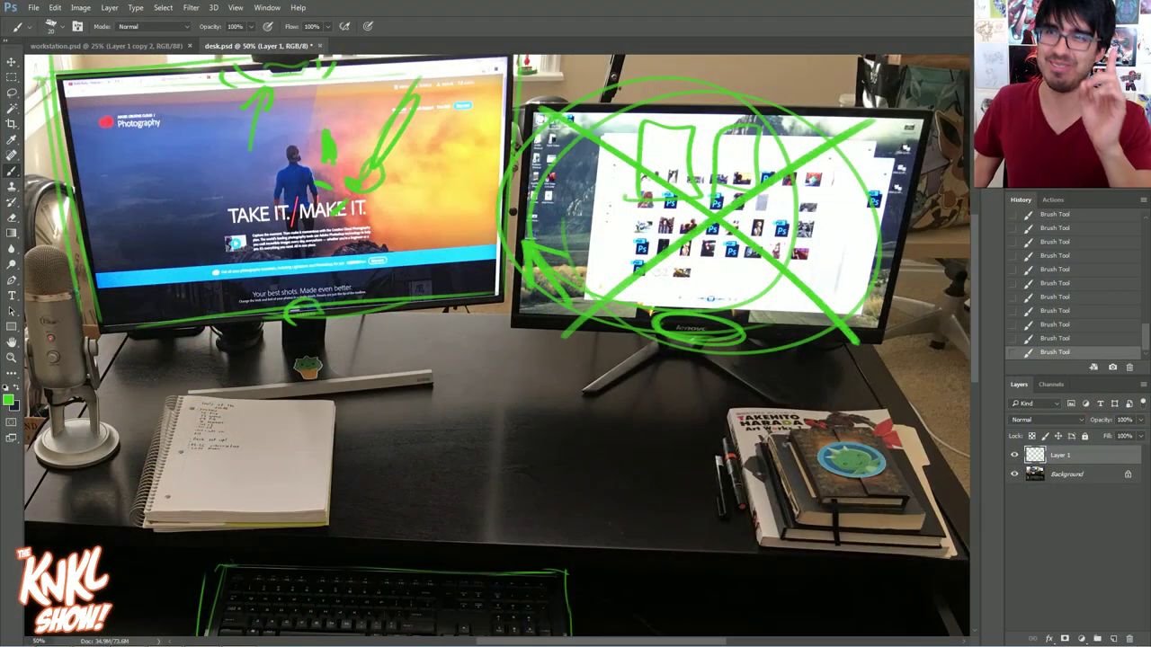
Circle the microphone in green and mark its head, the lower edge of its body and its front controls
left_click_drag(380, 360, 615, 335)
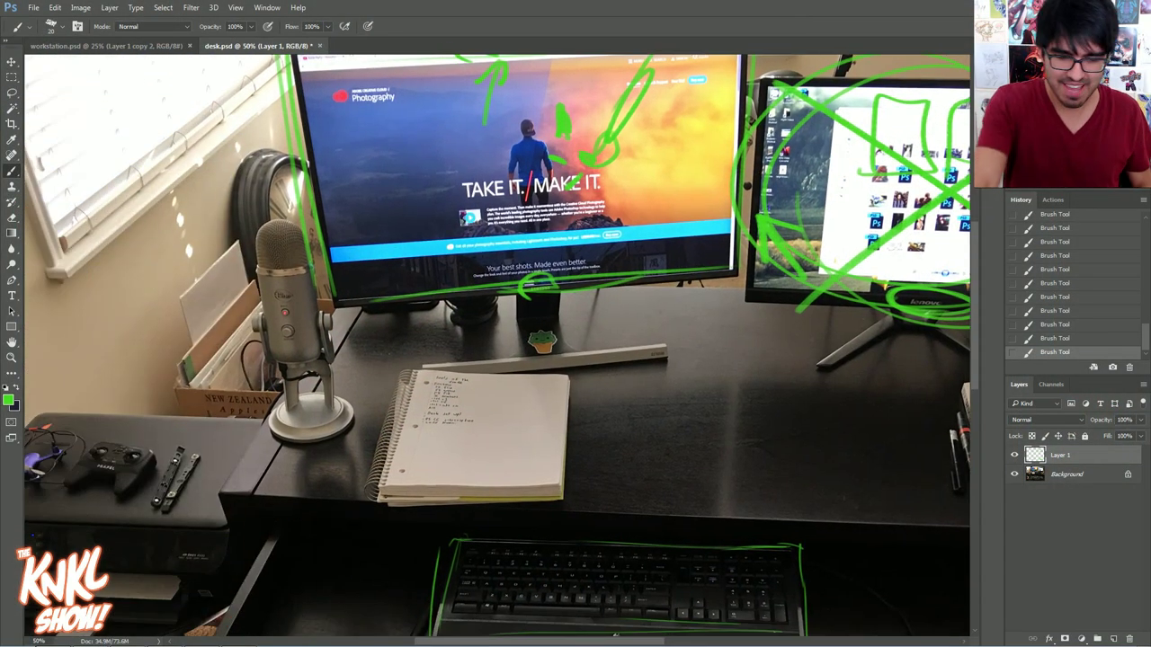
mouse_move(286, 419)
left_mouse_down()
mouse_move(301, 237)
mouse_move(289, 419)
left_mouse_up()
left_click_drag(275, 368, 325, 363)
mouse_move(289, 309)
left_mouse_down()
mouse_move(294, 330)
mouse_move(299, 232)
mouse_move(308, 268)
left_mouse_up()
left_click_drag(259, 269, 263, 248)
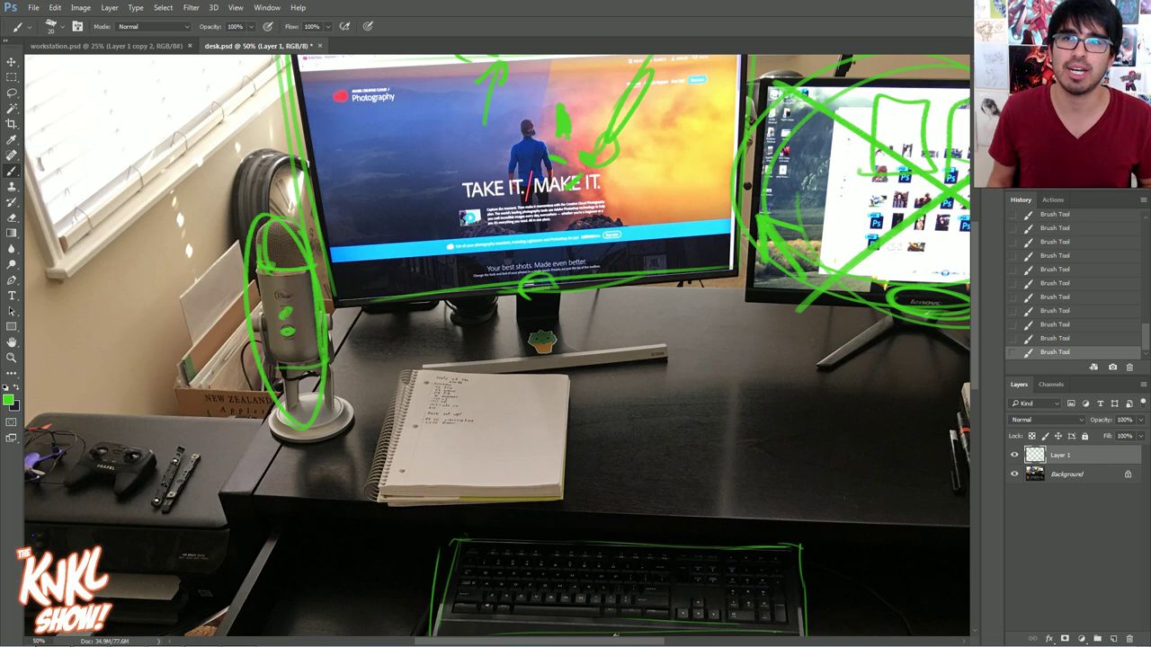
Add a small green mark with a smaller brush at the bottom of the microphone's body
left_click_drag(615, 635, 644, 553)
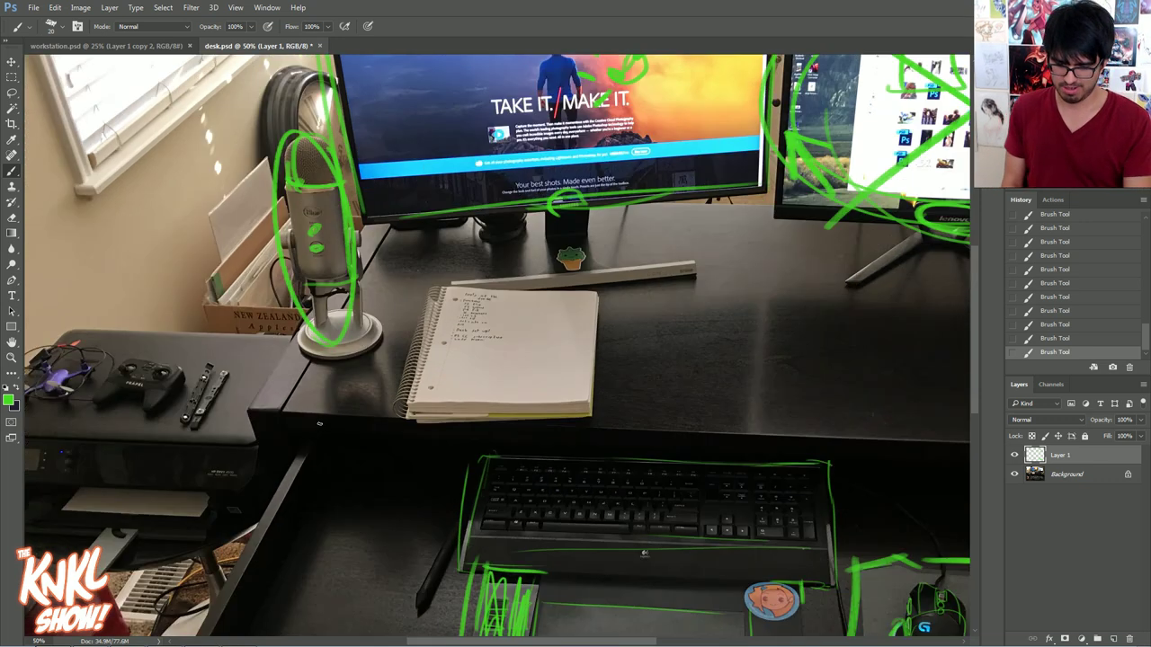
key("ctrl+plus")
left_click_drag(498, 345, 656, 365)
key("bracketleft")
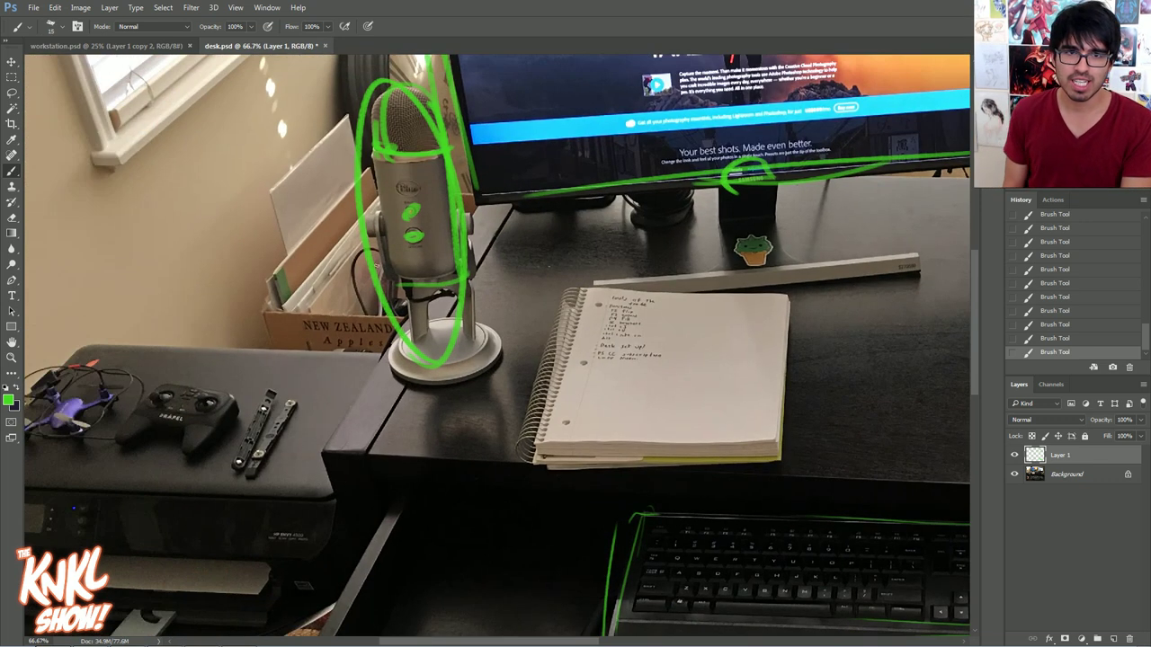
mouse_move(400, 292)
left_mouse_down()
mouse_move(414, 273)
mouse_move(453, 293)
left_mouse_up()
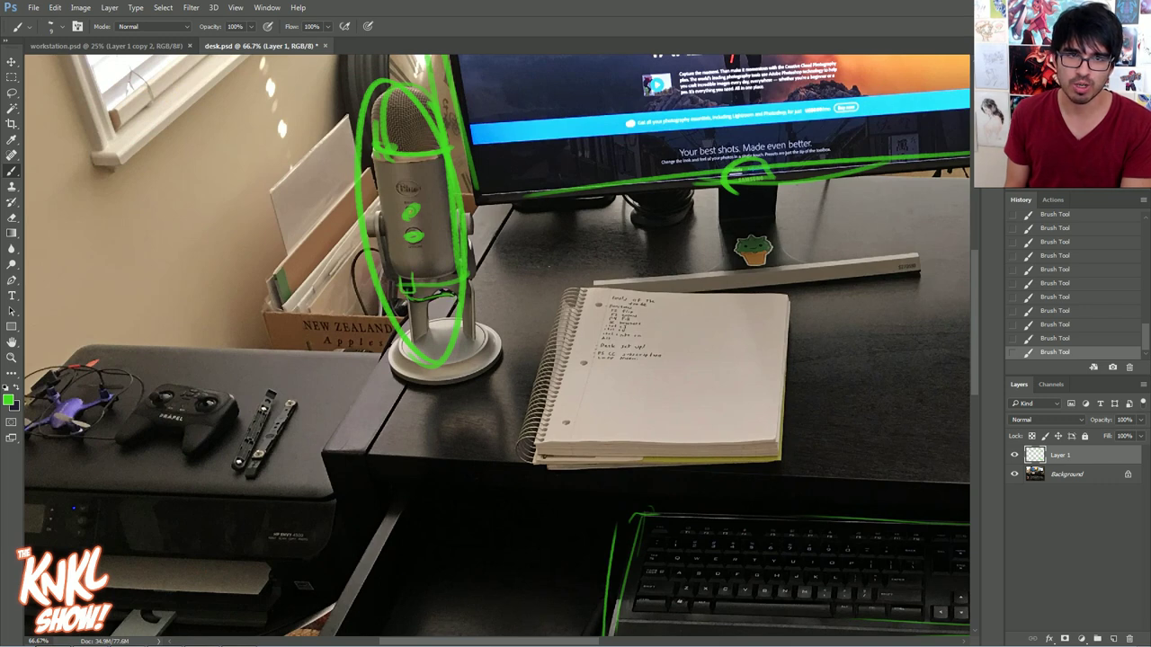
Draw a large green loop over the drawer area and sketch a slanted box-like outline of straight strokes beside the keyboard and tablet
scroll(501, 346, "down", 5)
mouse_move(461, 88)
left_mouse_down()
mouse_move(376, 154)
mouse_move(334, 337)
left_mouse_up()
scroll(337, 297, "down", 1)
mouse_move(340, 260)
left_mouse_down()
mouse_move(410, 527)
mouse_move(464, 240)
left_mouse_up()
key("bracketleft")
key("bracketleft")
left_click_drag(408, 267, 490, 237)
left_click_drag(472, 220, 531, 435)
left_click_drag(407, 267, 428, 297)
left_click_drag(409, 267, 512, 256)
mouse_move(395, 241)
left_mouse_down()
mouse_move(475, 445)
mouse_move(508, 110)
left_mouse_up()
left_click_drag(517, 274, 600, 106)
left_click_drag(501, 112, 629, 117)
left_click_drag(598, 107, 602, 364)
left_click_drag(630, 261, 538, 454)
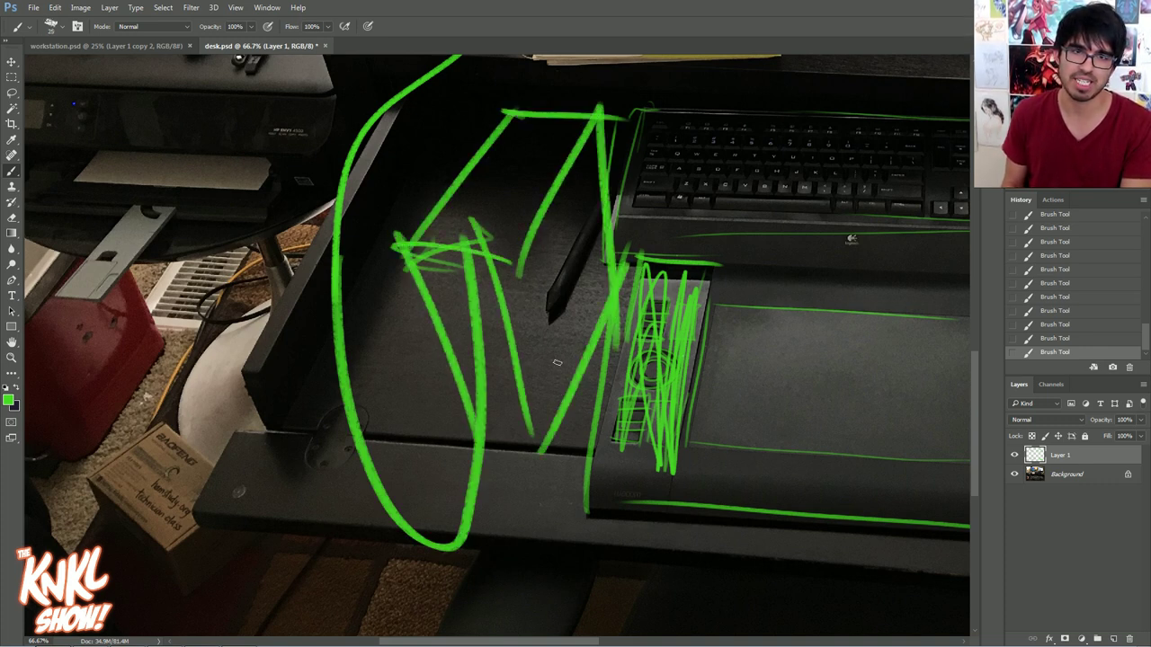
scroll(498, 345, "up", 5)
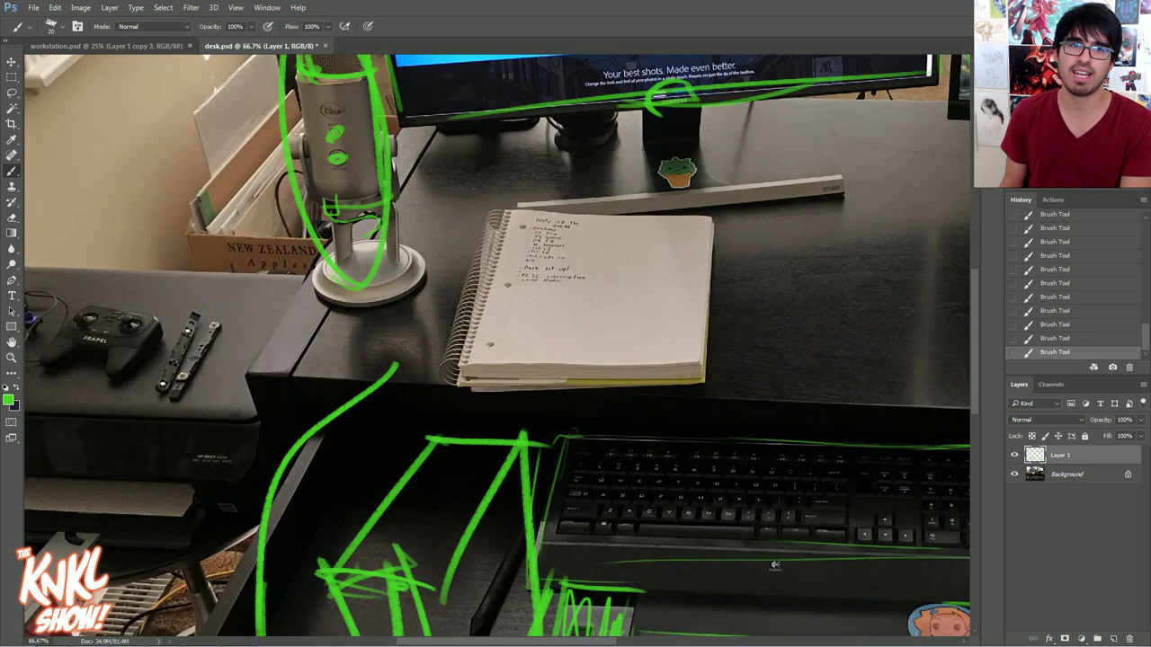
scroll(498, 345, "down", 3)
scroll(497, 346, "up", 1)
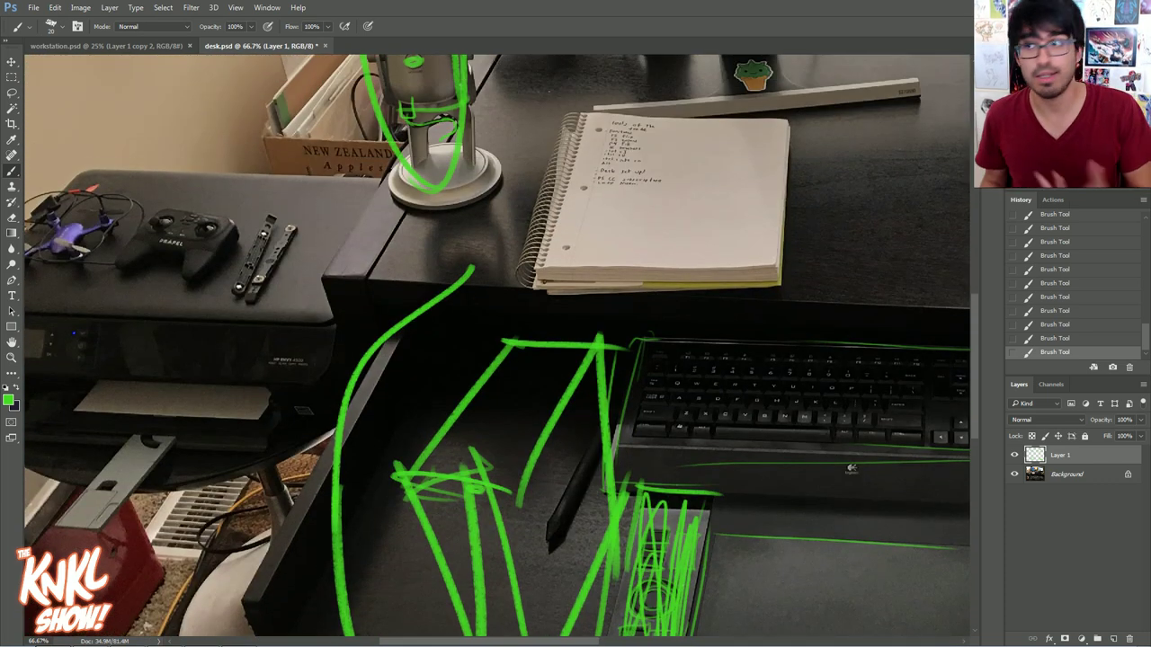
left_click_drag(497, 296, 470, 491)
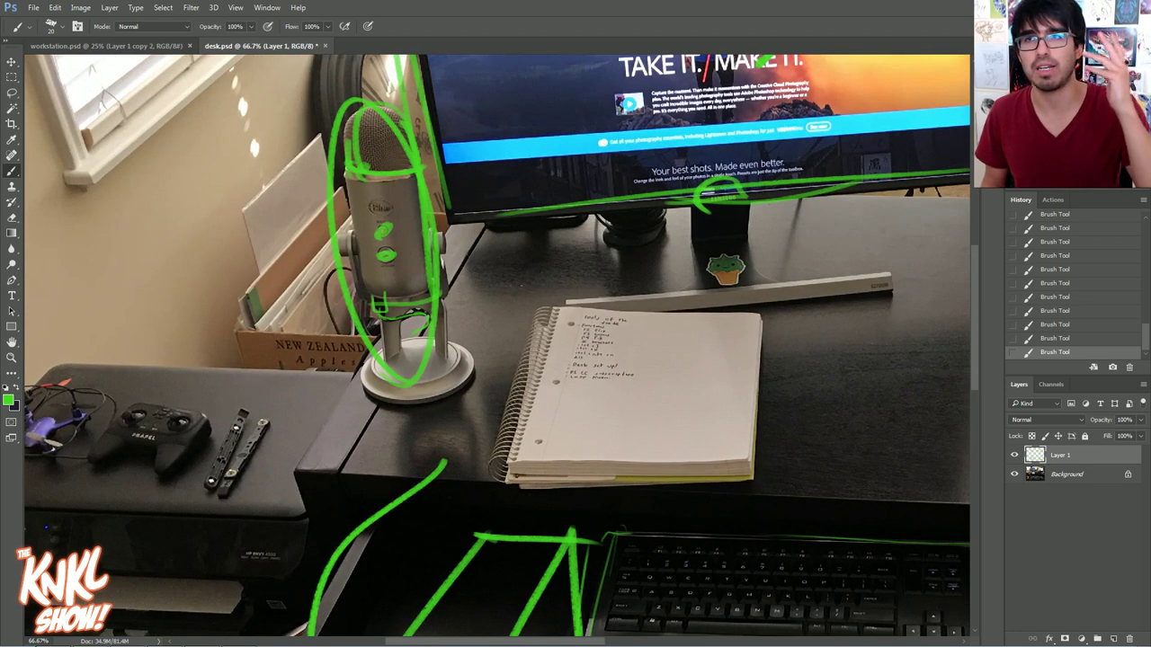
left_click_drag(498, 345, 442, 422)
key("ctrl+minus")
left_click_drag(497, 349, 352, 371)
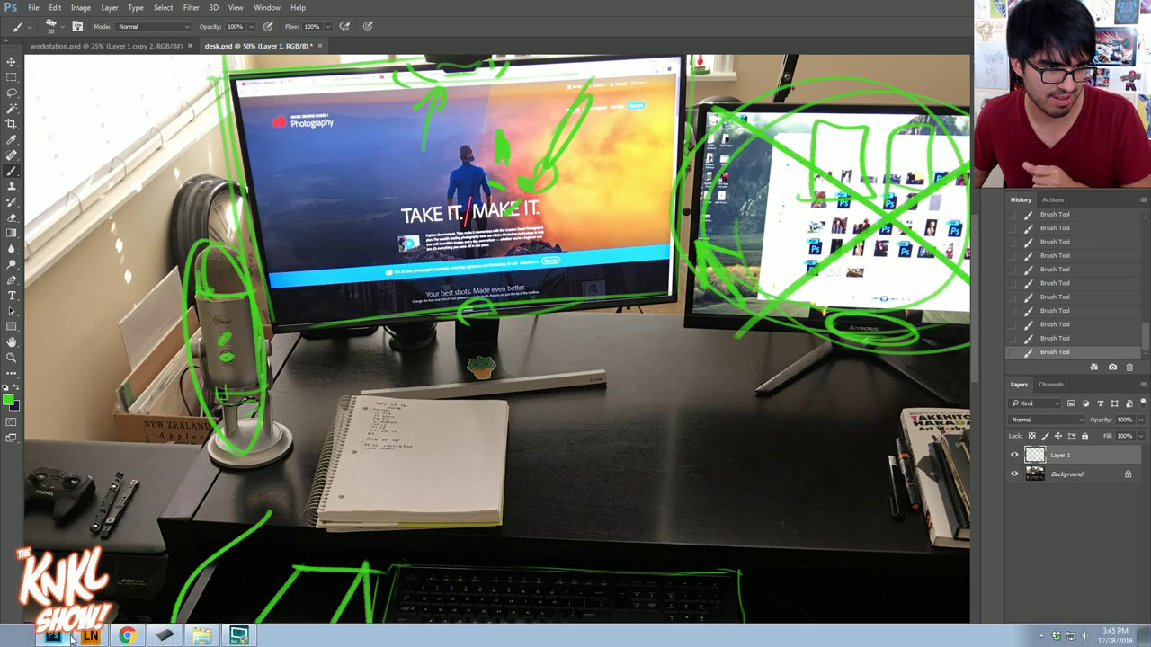
Switch to Chrome and look through the open pages for the webcam, Wacom tablet, Samsung monitor, Razer mouse mat and Adobe Lightroom
left_click(127, 641)
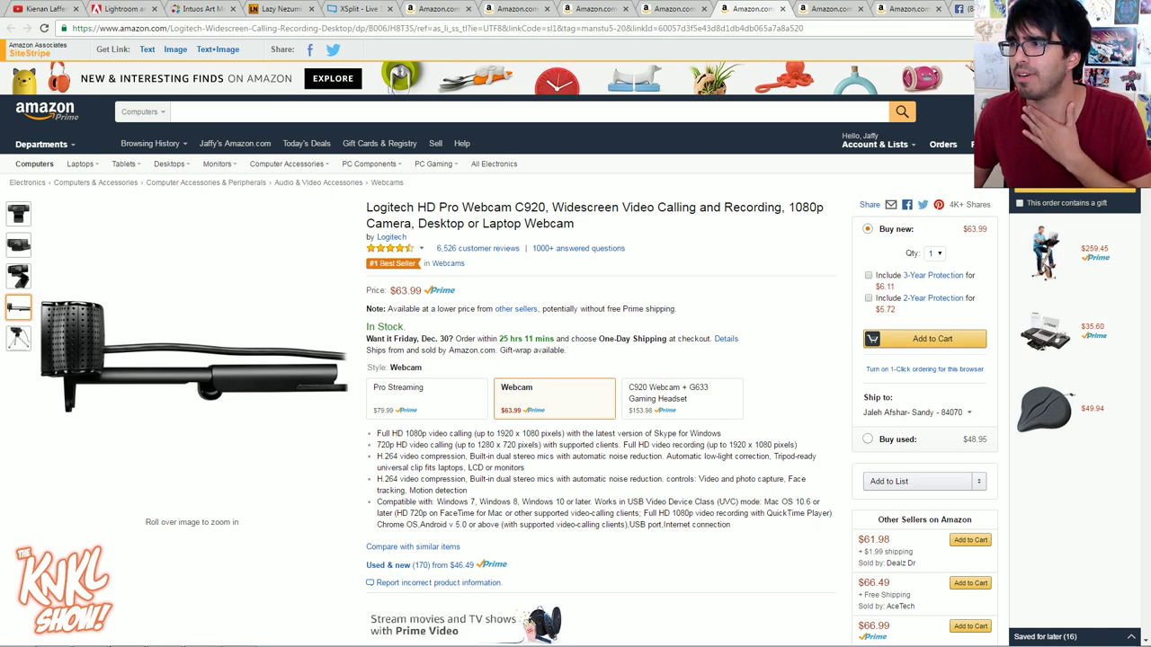
key("alt+Tab")
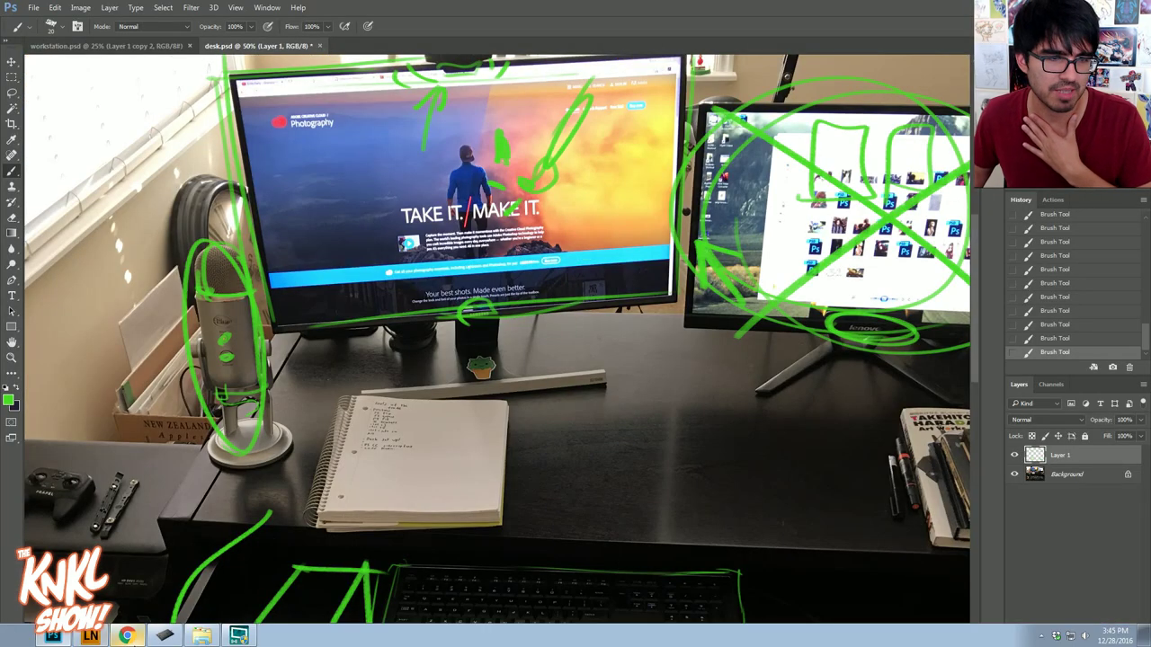
left_click(124, 639)
left_click(830, 10)
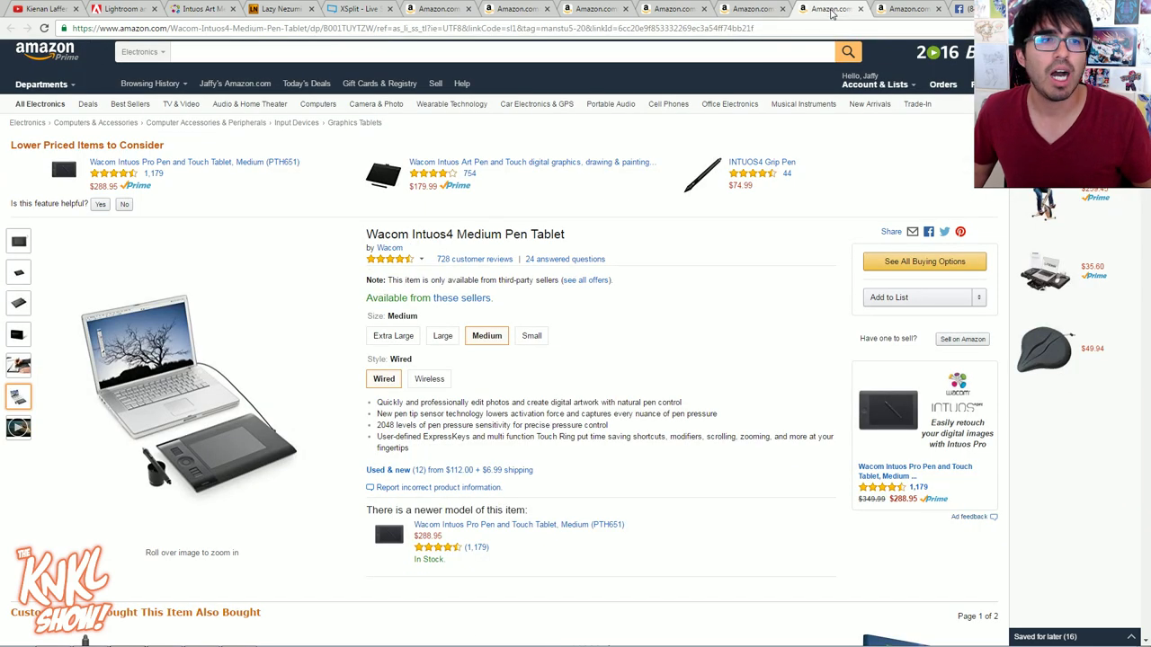
left_click(881, 11)
left_click(584, 11)
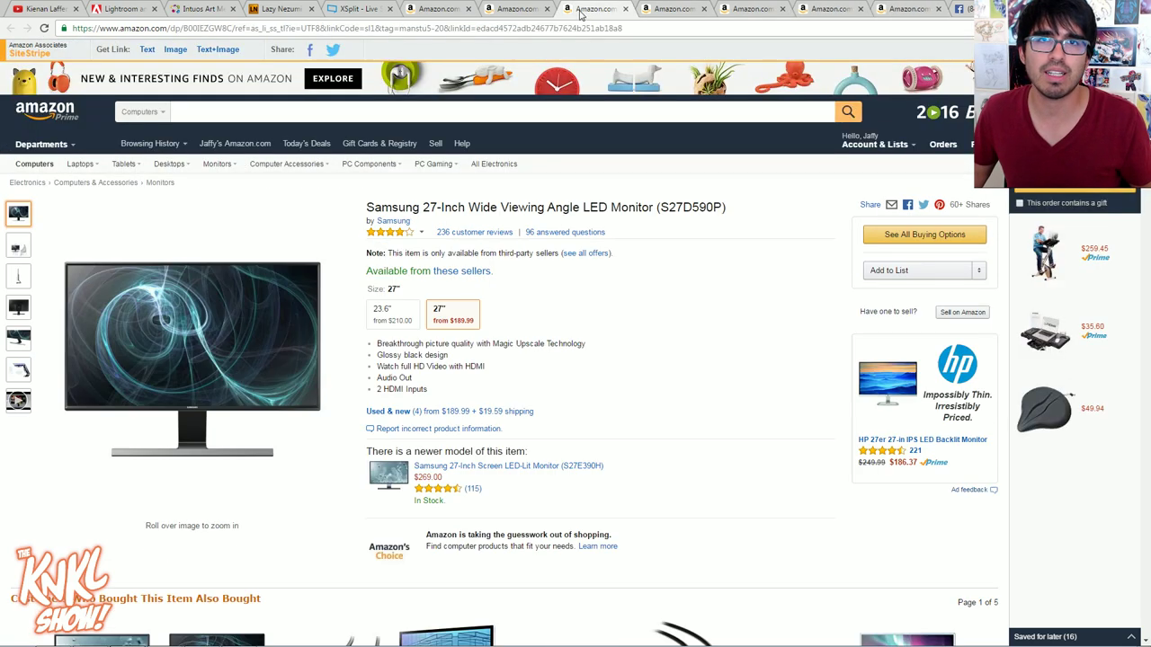
left_click(500, 11)
left_click(436, 12)
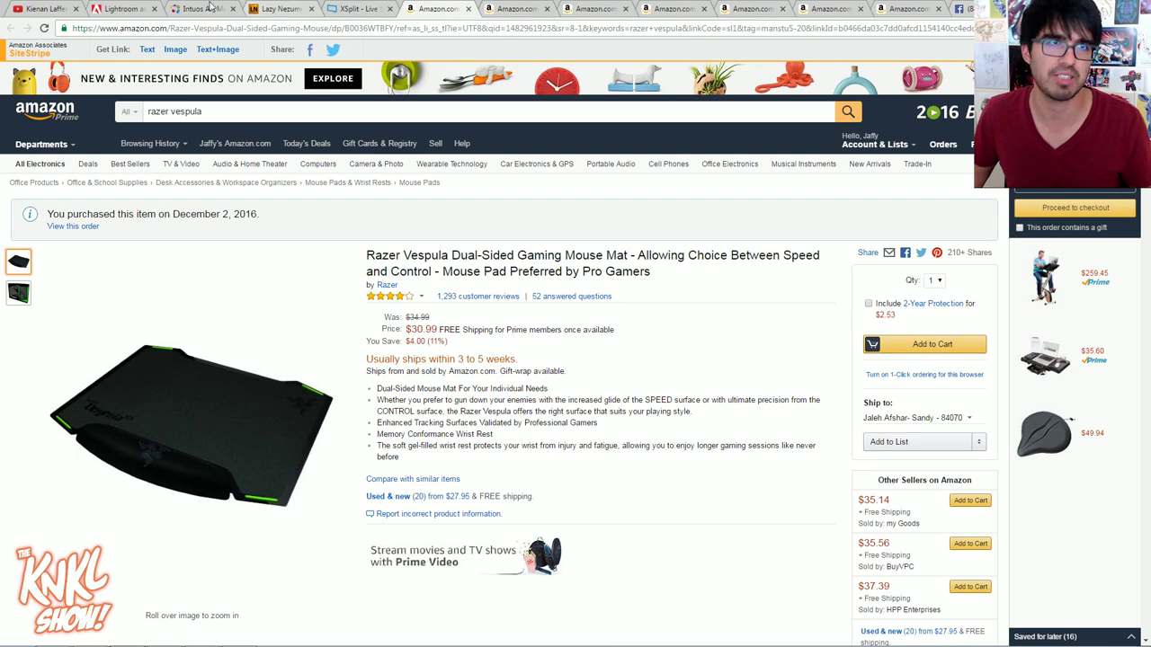
left_click(118, 10)
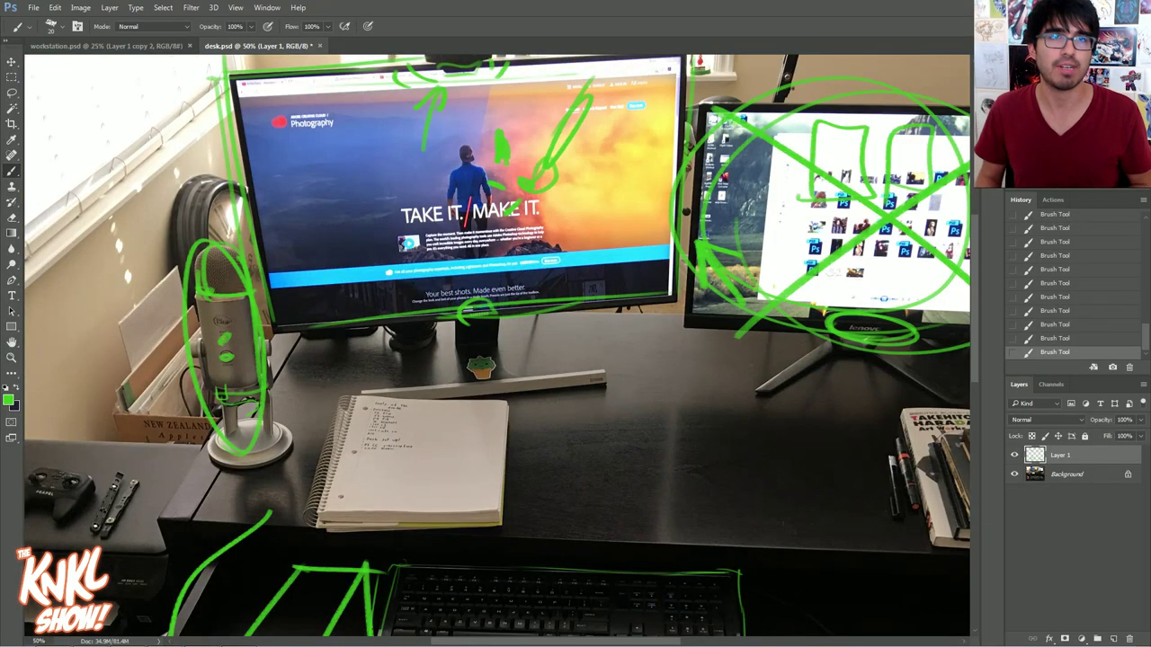
Bring up the workstation.psd portrait sketch and activate the Magic Wand tool
left_click(108, 45)
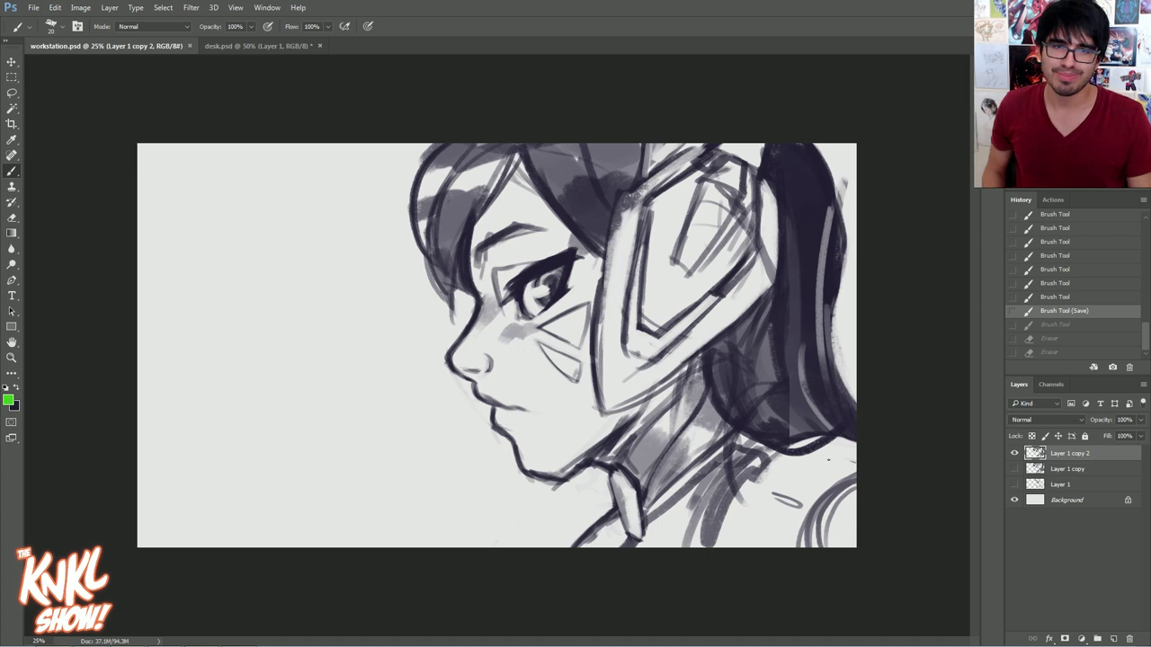
left_click(12, 108)
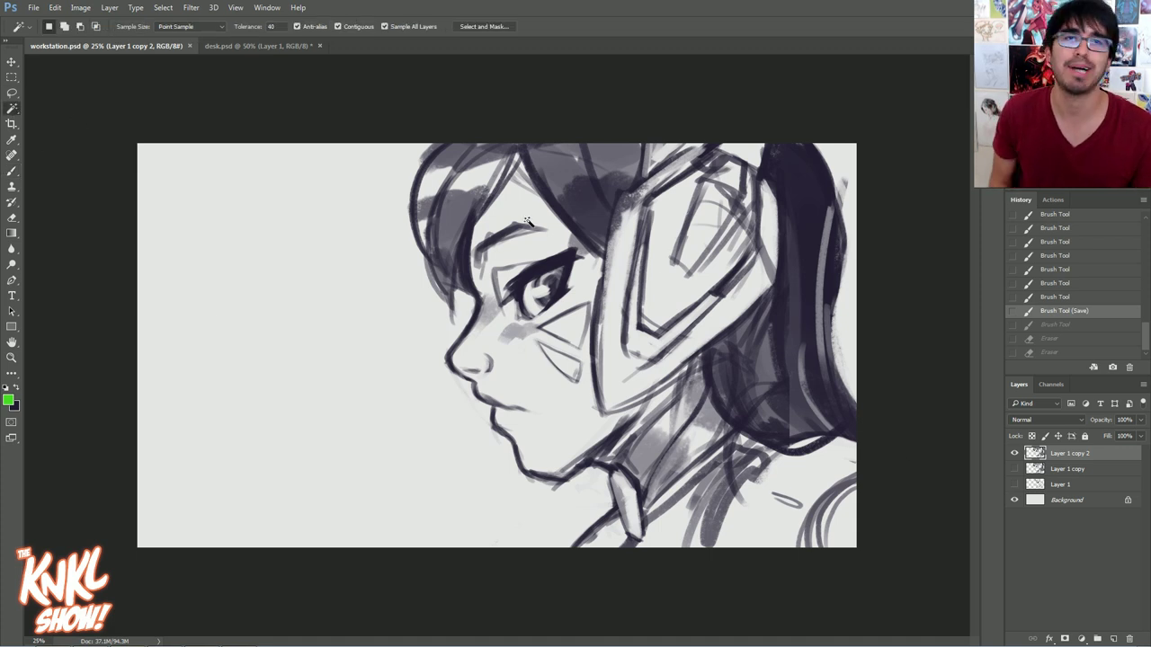
key("ctrl+plus")
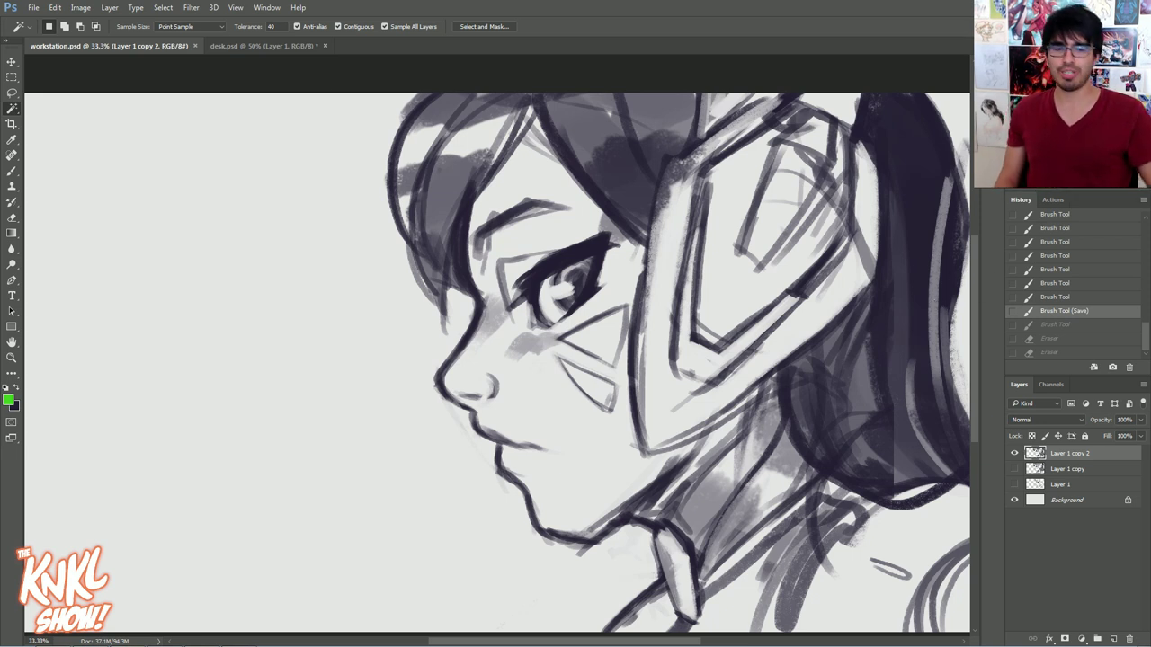
scroll(340, 193, "down", 1)
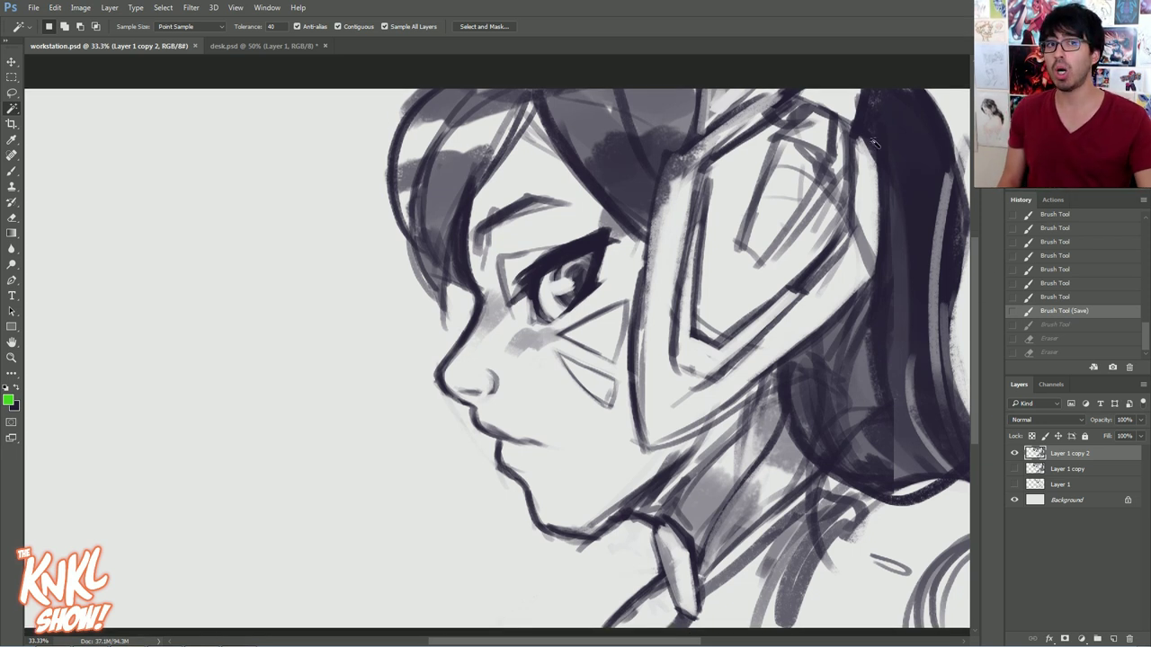
Flip the portrait canvas horizontally, and revert to the last saved brush state in the history
left_click(85, 10)
mouse_move(105, 124)
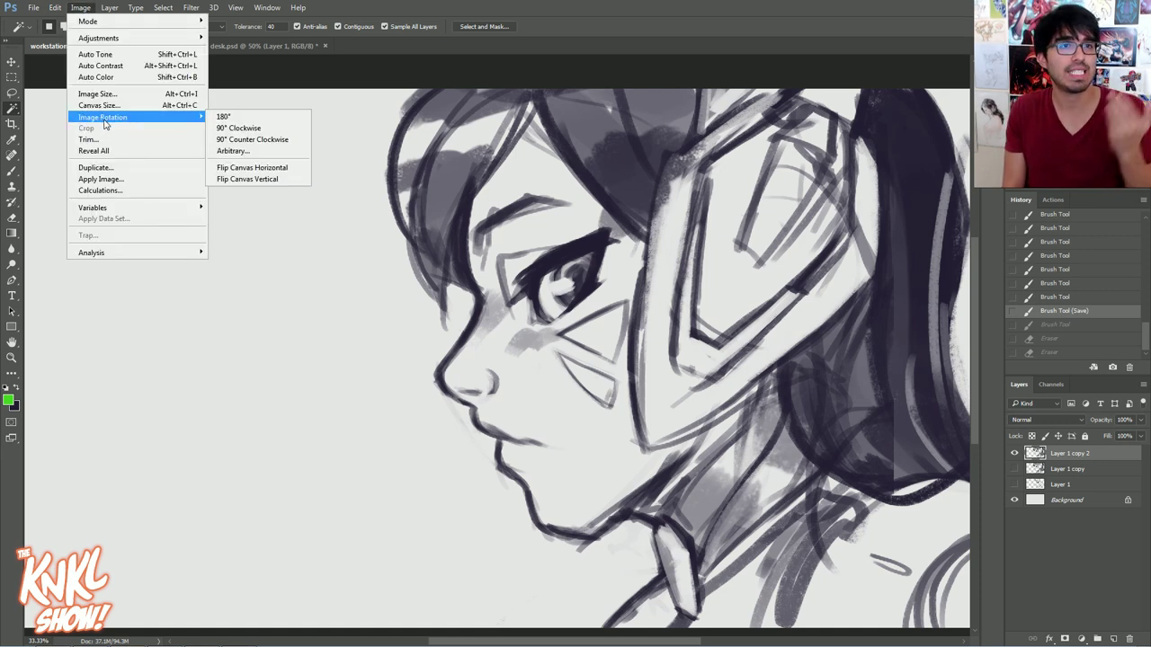
left_click(252, 168)
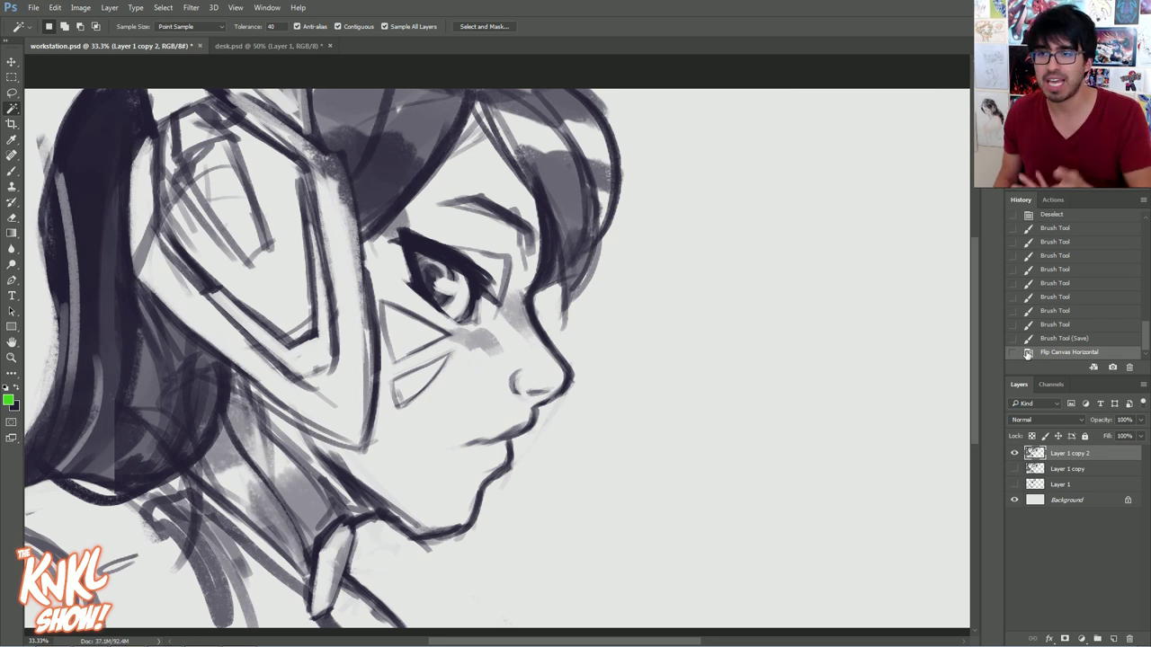
left_click(1055, 341)
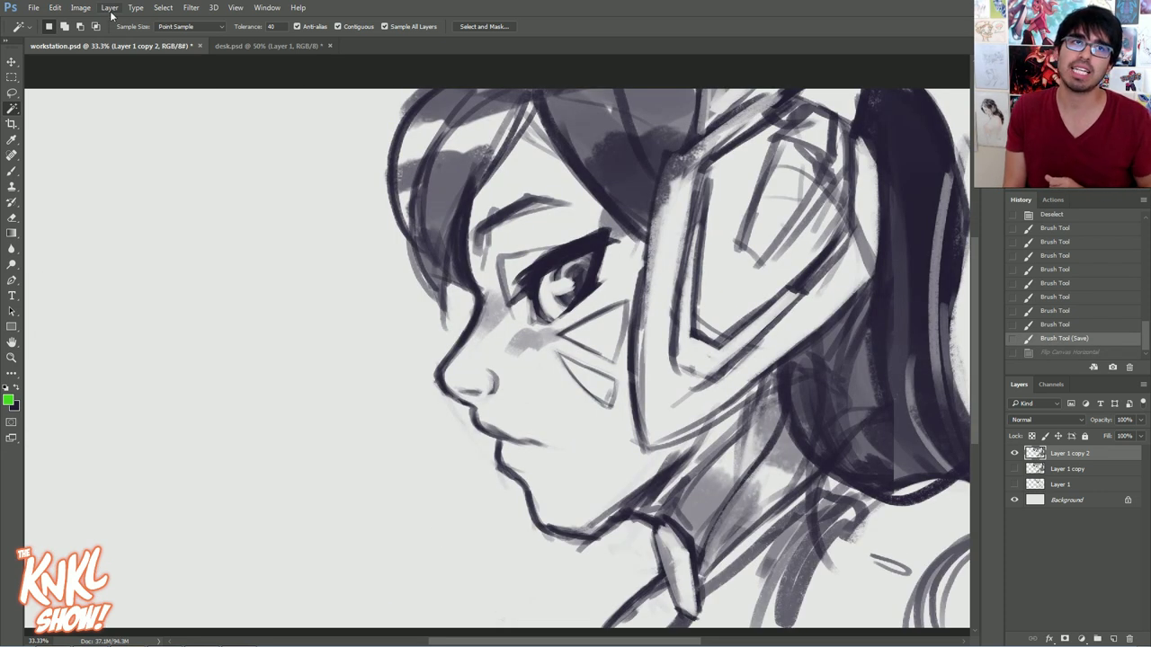
Flip the portrait canvas horizontally again and flip it back to its original direction
left_click(81, 7)
mouse_move(101, 121)
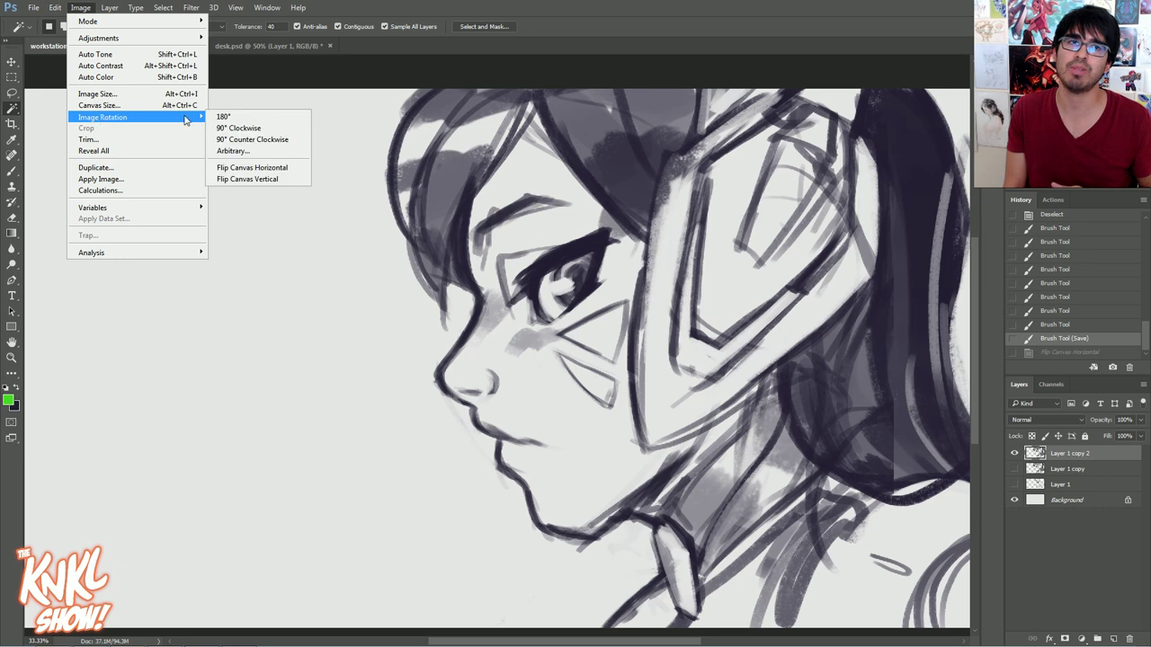
left_click(270, 169)
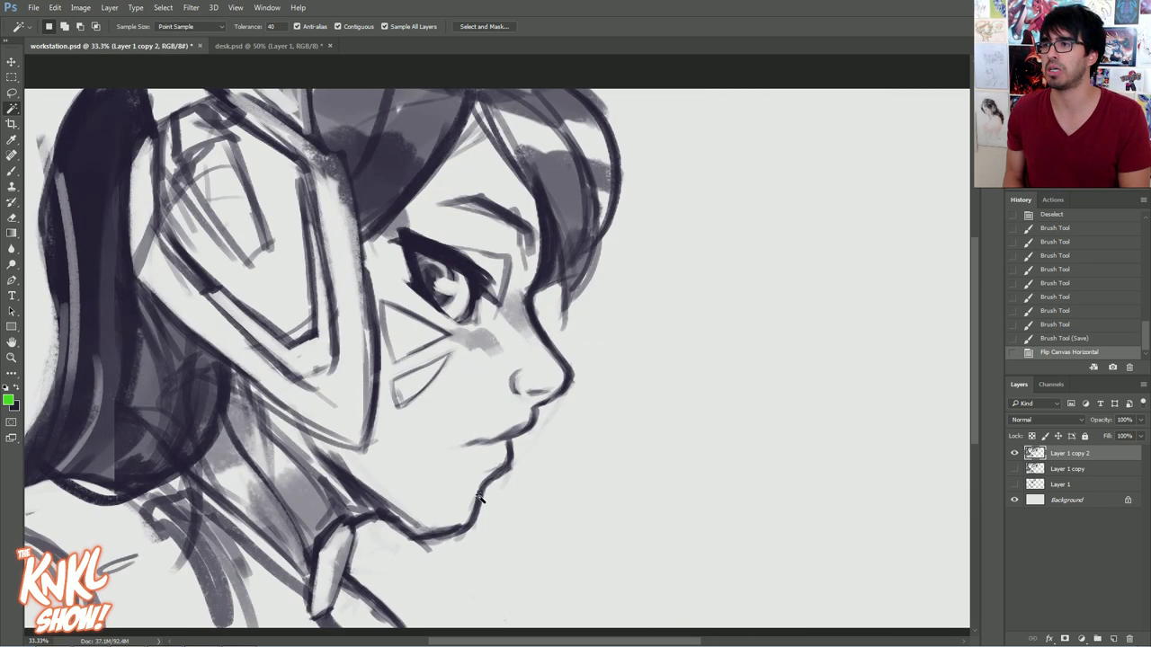
left_click(81, 7)
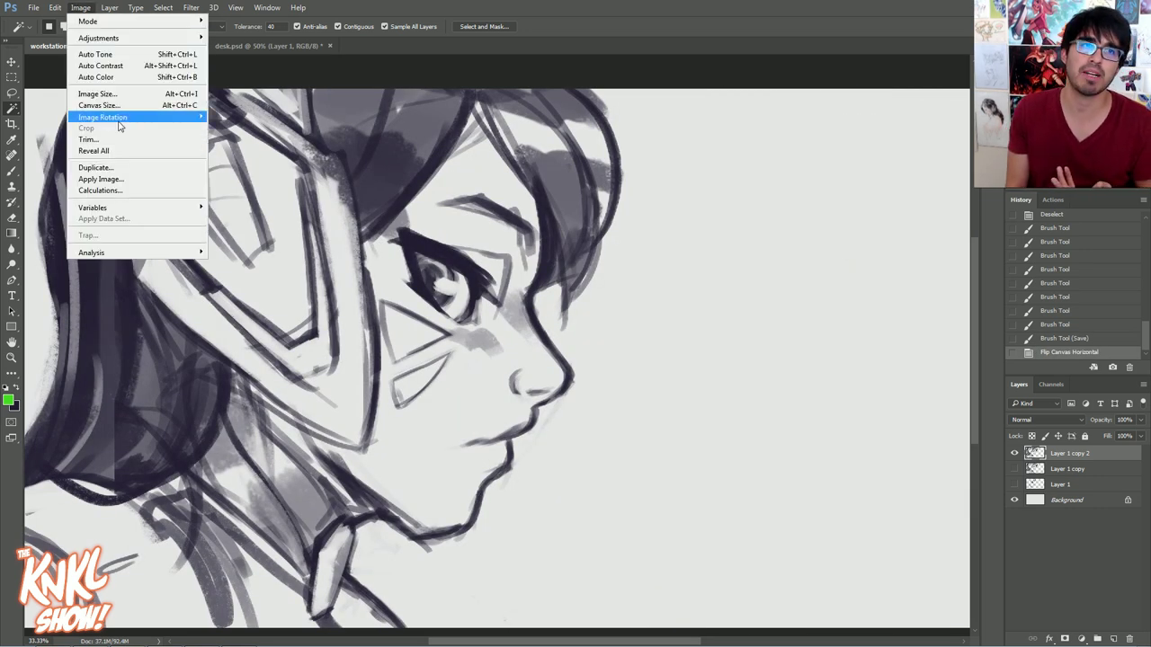
mouse_move(159, 117)
left_click(261, 171)
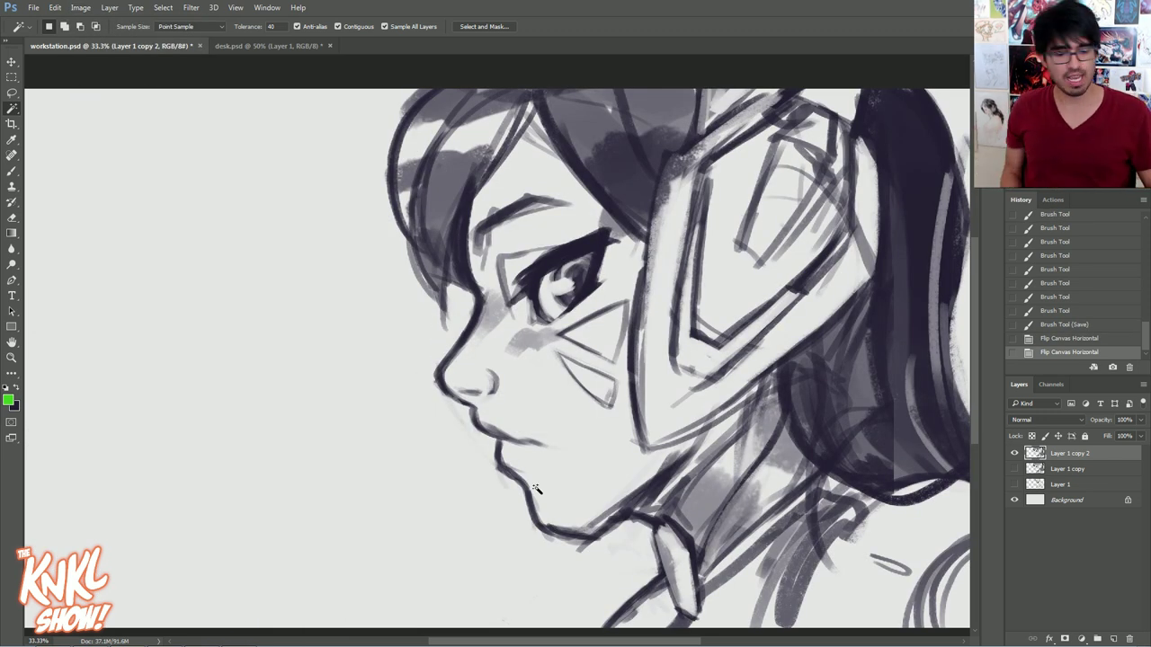
Flip the canvas horizontally back and forth several times, and restore the saved brush state from before all the flips
key("ctrl+shift+h")
key("ctrl+shift+h")
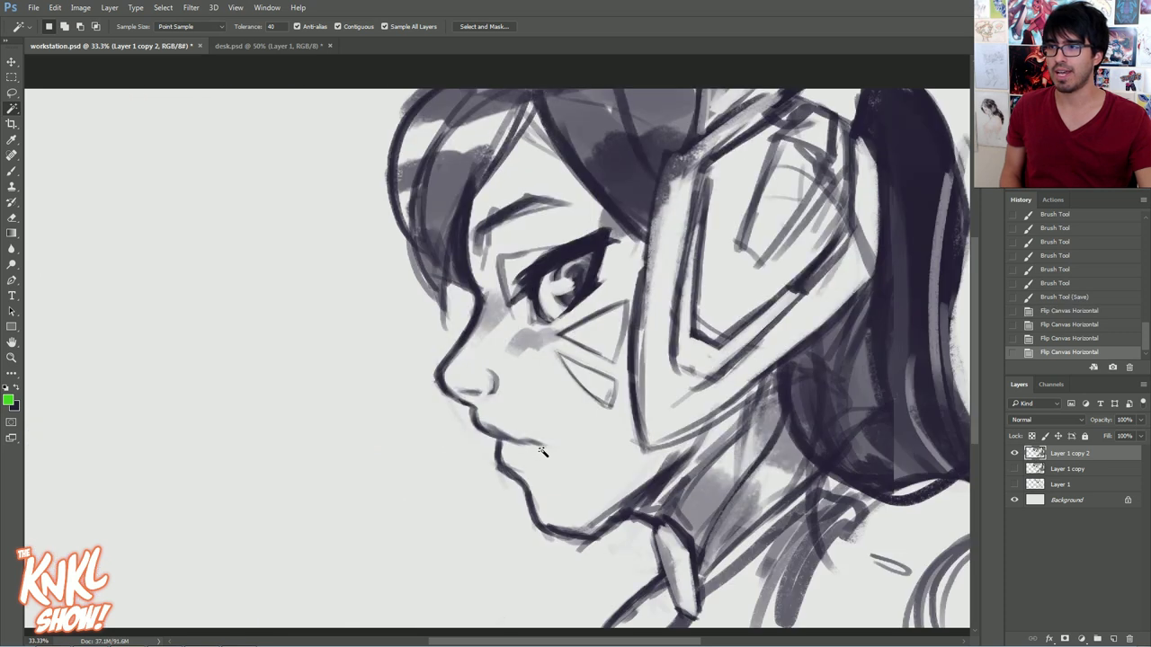
key("h")
key("h")
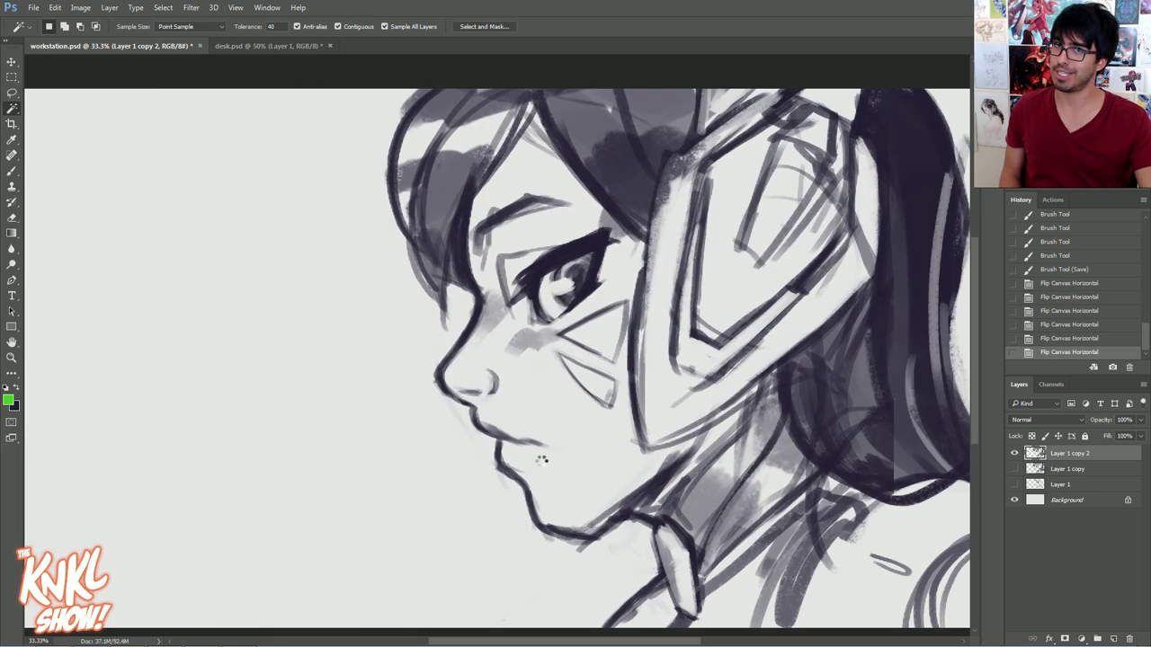
key("h")
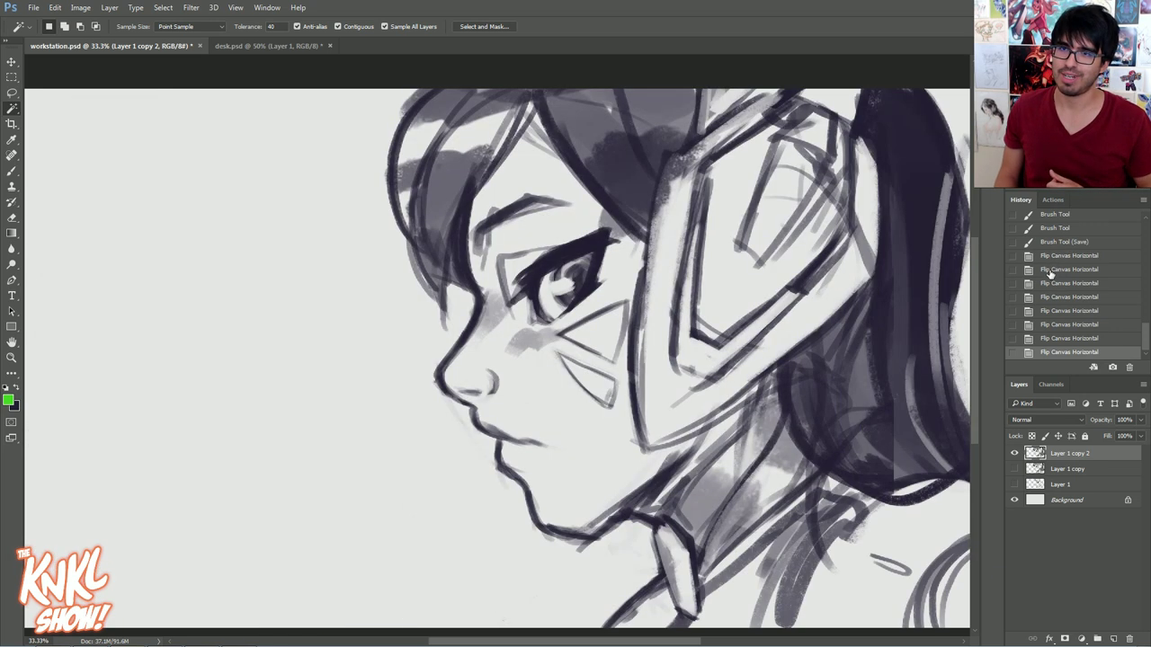
key("h")
left_click(1050, 243)
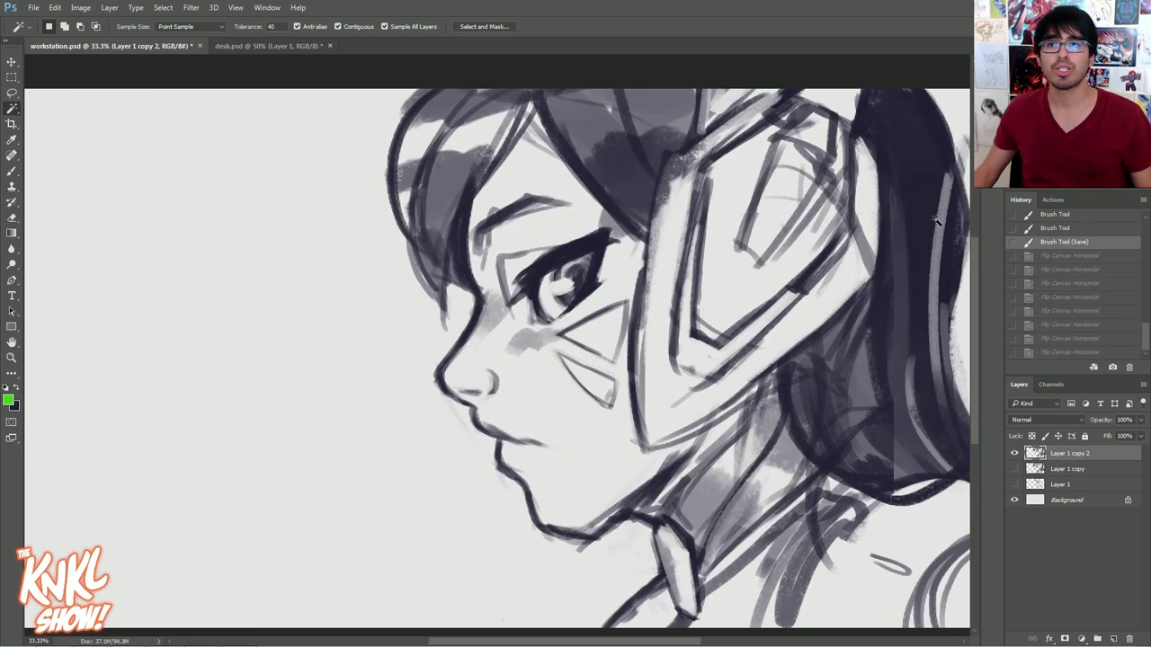
Display the list of recorded actions and delete the existing FLIP action
left_click(267, 7)
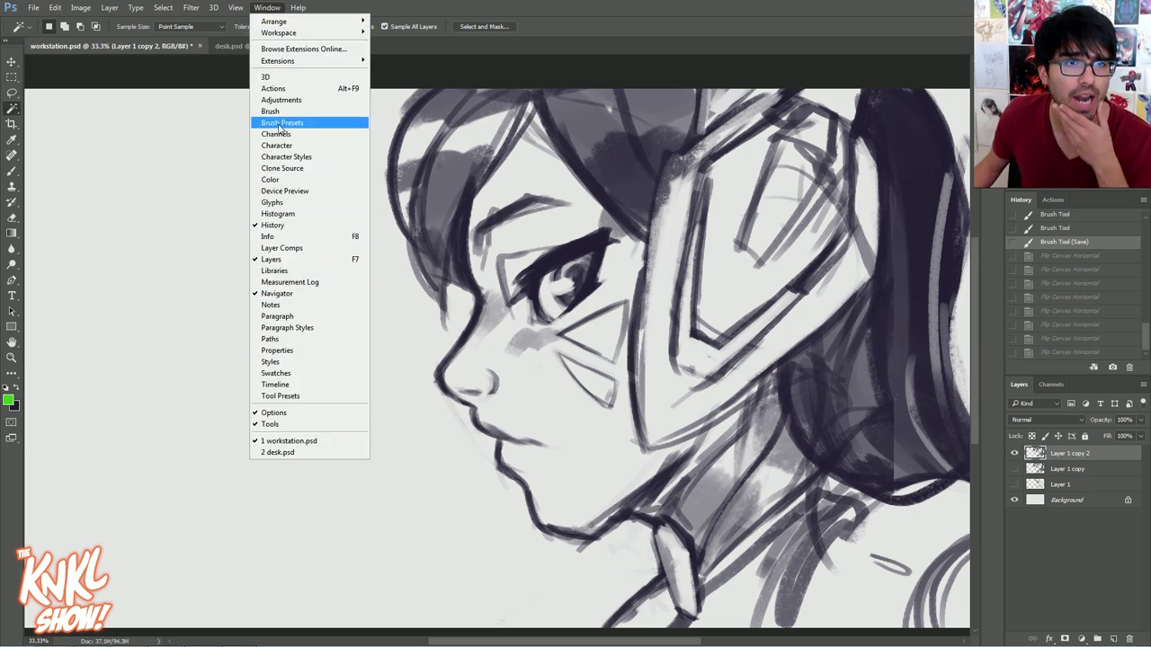
left_click(274, 88)
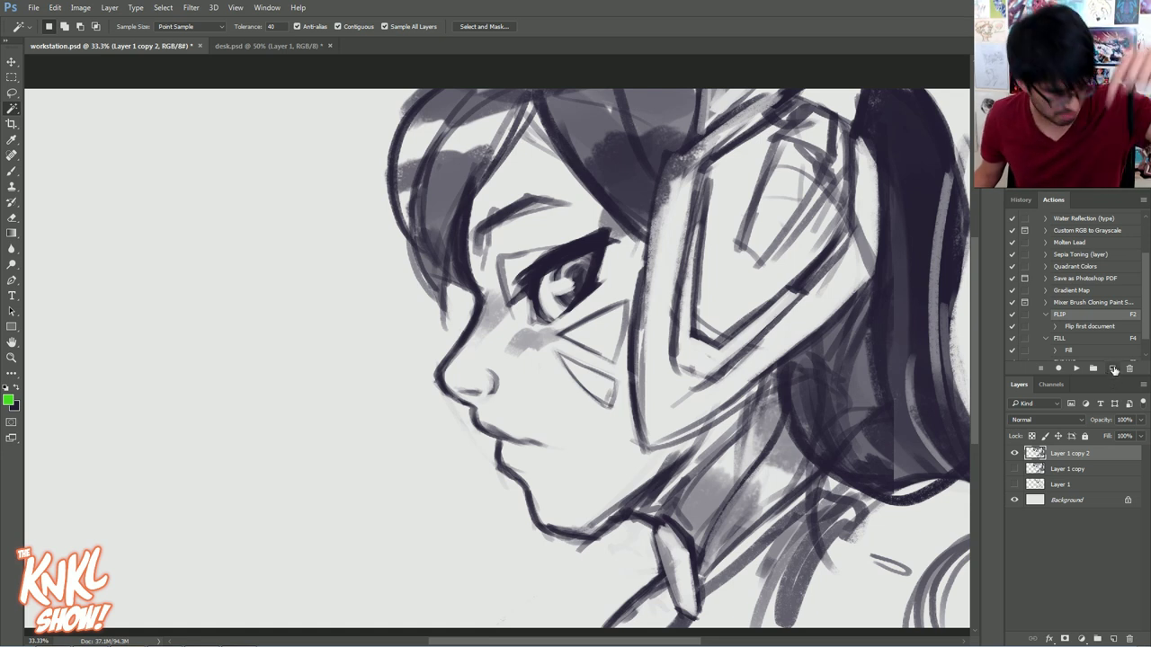
left_click(1114, 370)
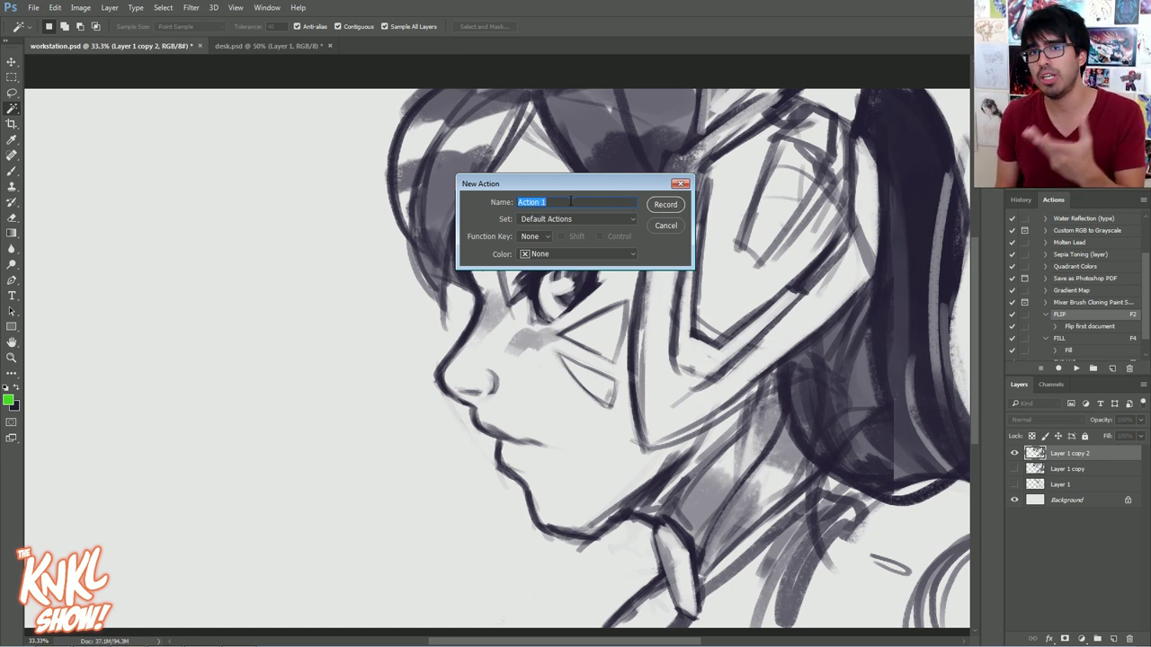
left_click(667, 226)
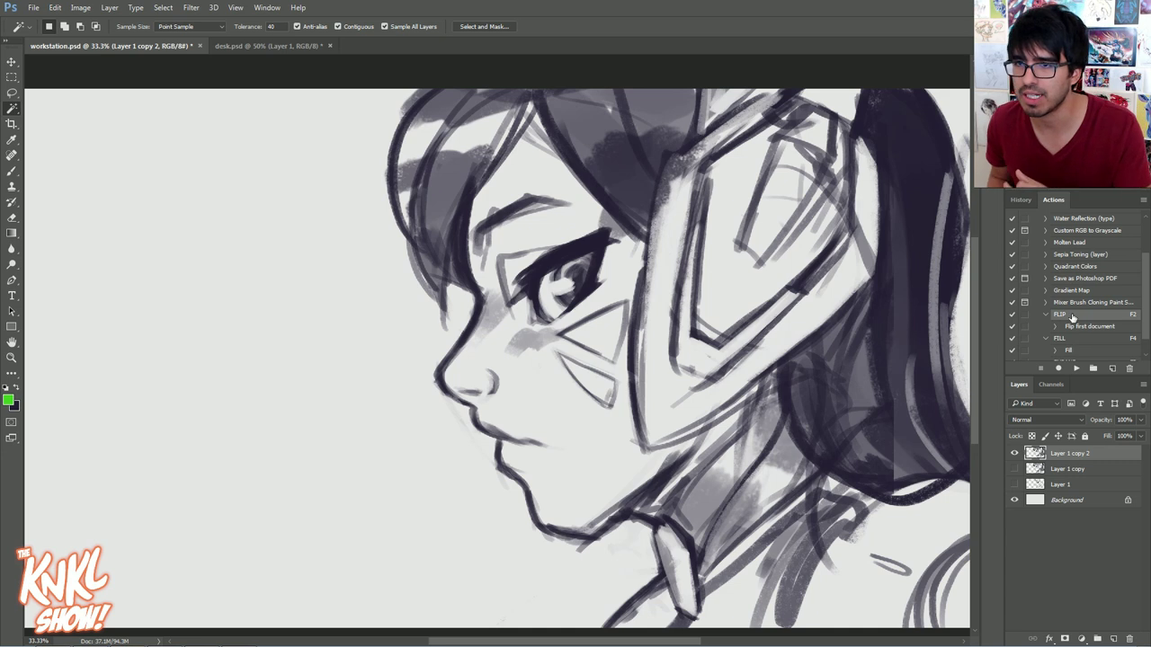
left_click(1129, 369)
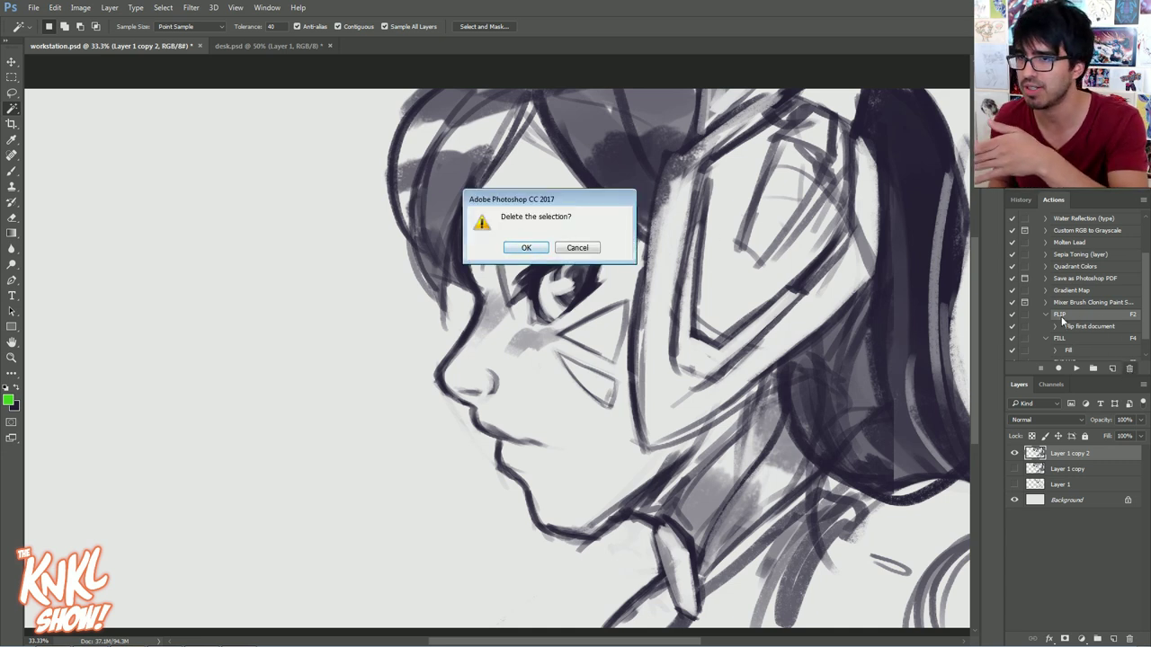
left_click(526, 247)
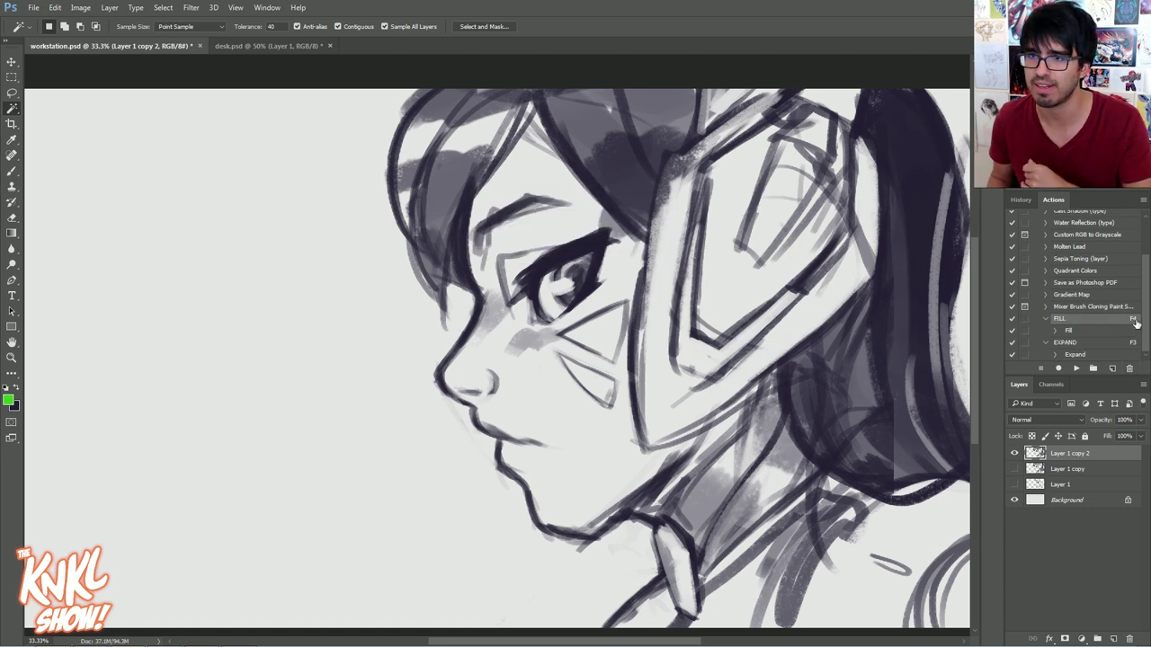
Start recording a new action named FLIP in the Default Actions set, with F2 assigned as its function key
left_click(1113, 369)
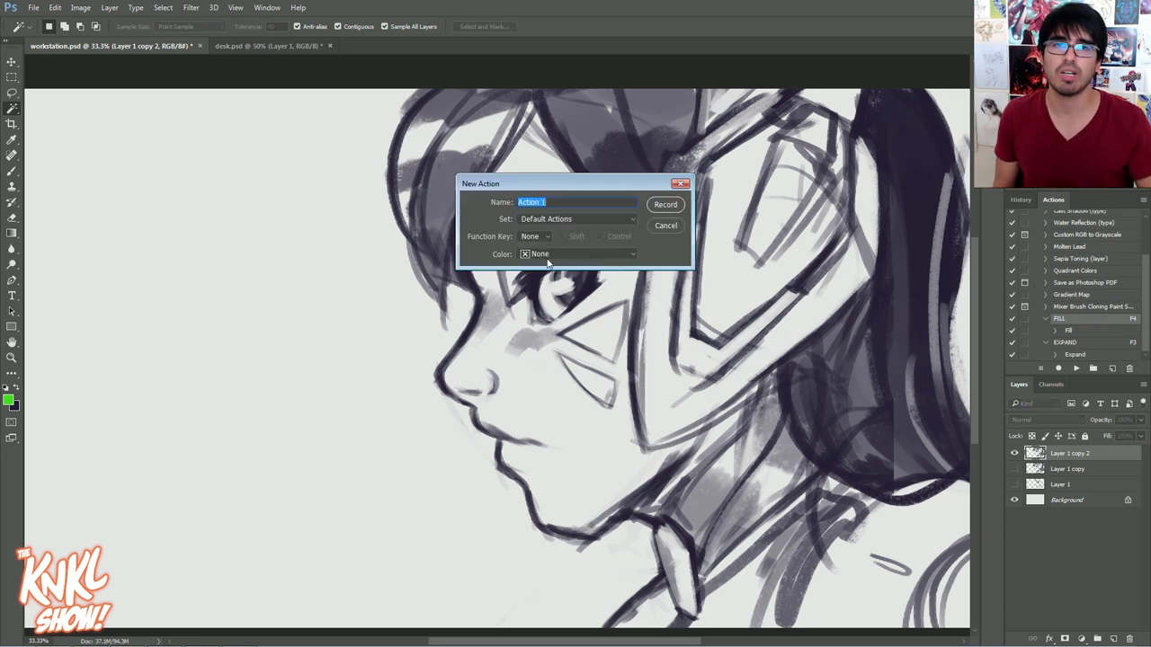
type("FLIP")
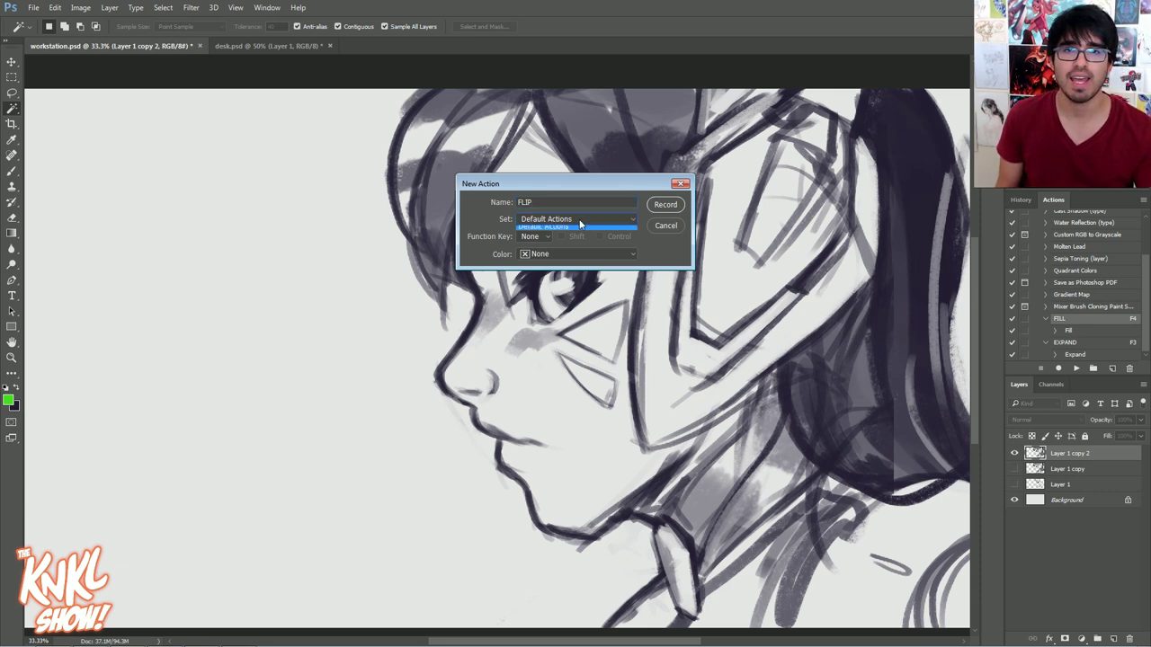
left_click(537, 240)
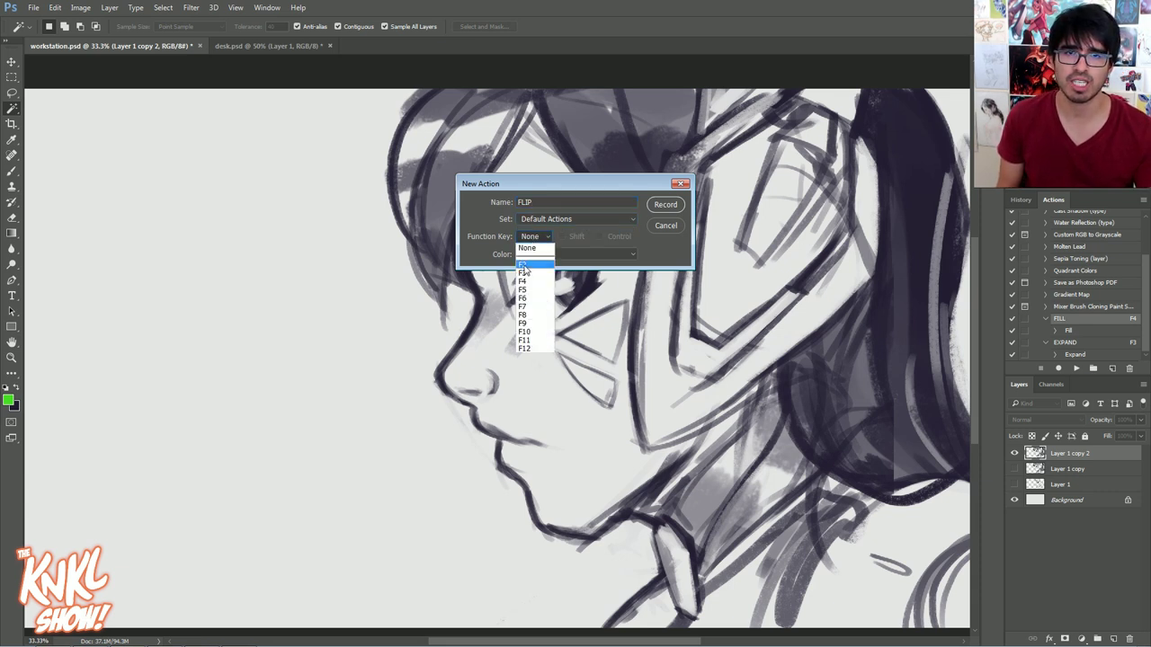
left_click(530, 267)
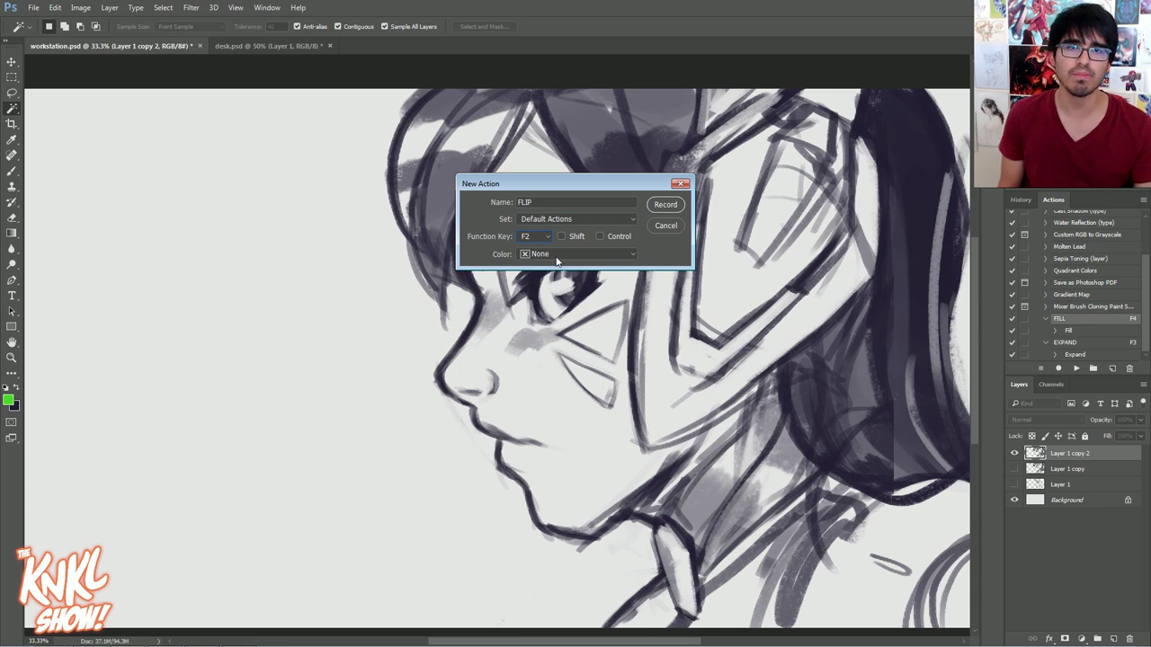
left_click(666, 205)
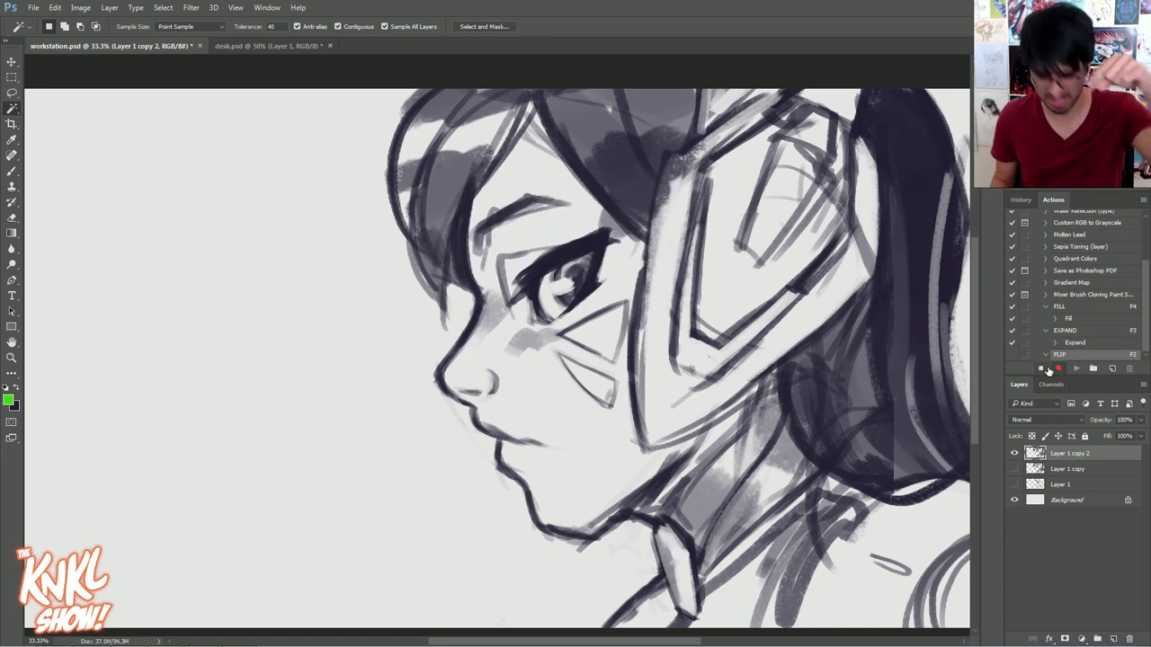
Record a horizontal canvas flip in the FLIP action, stop recording, and play the action once to flip the portrait back
left_click(110, 8)
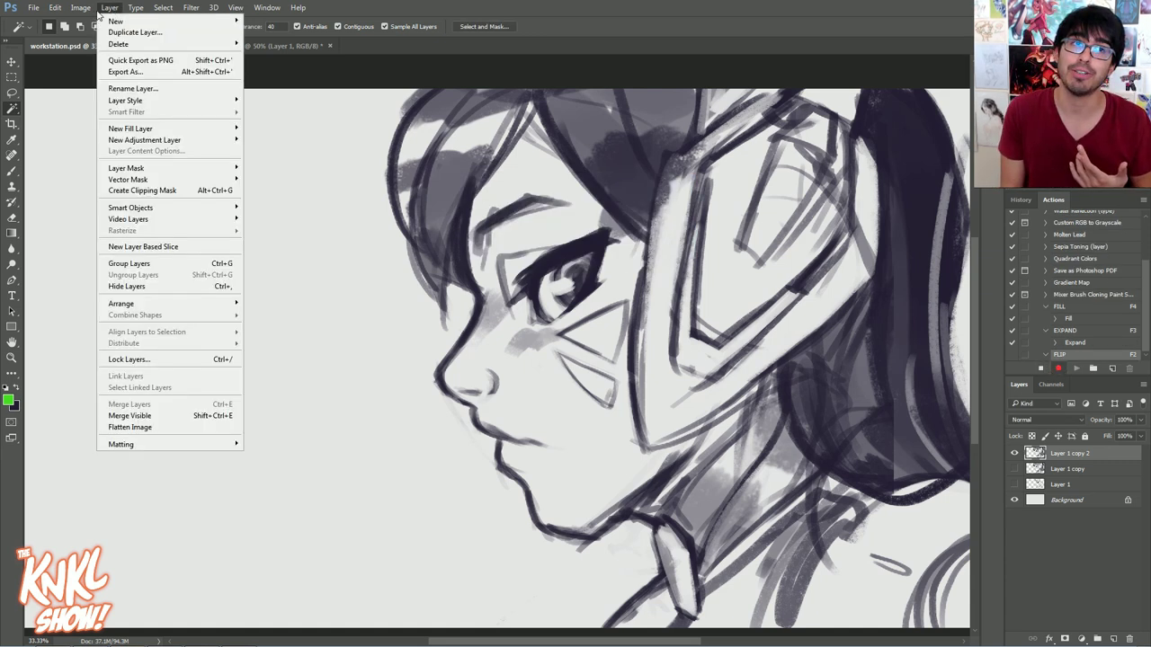
mouse_move(99, 118)
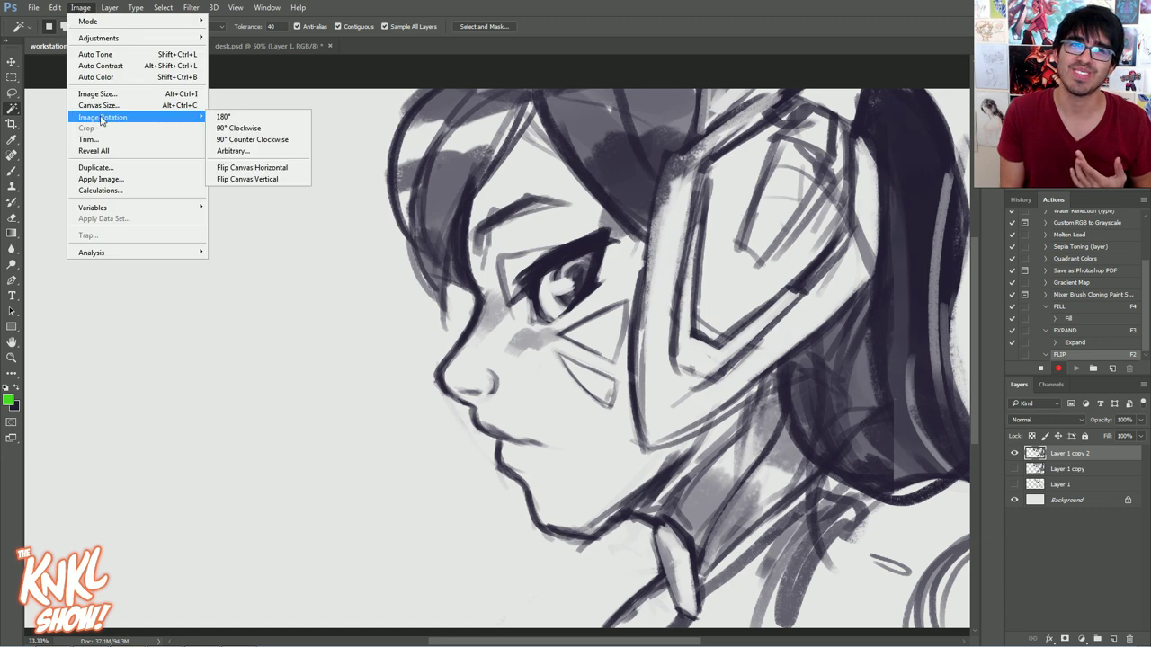
left_click(255, 171)
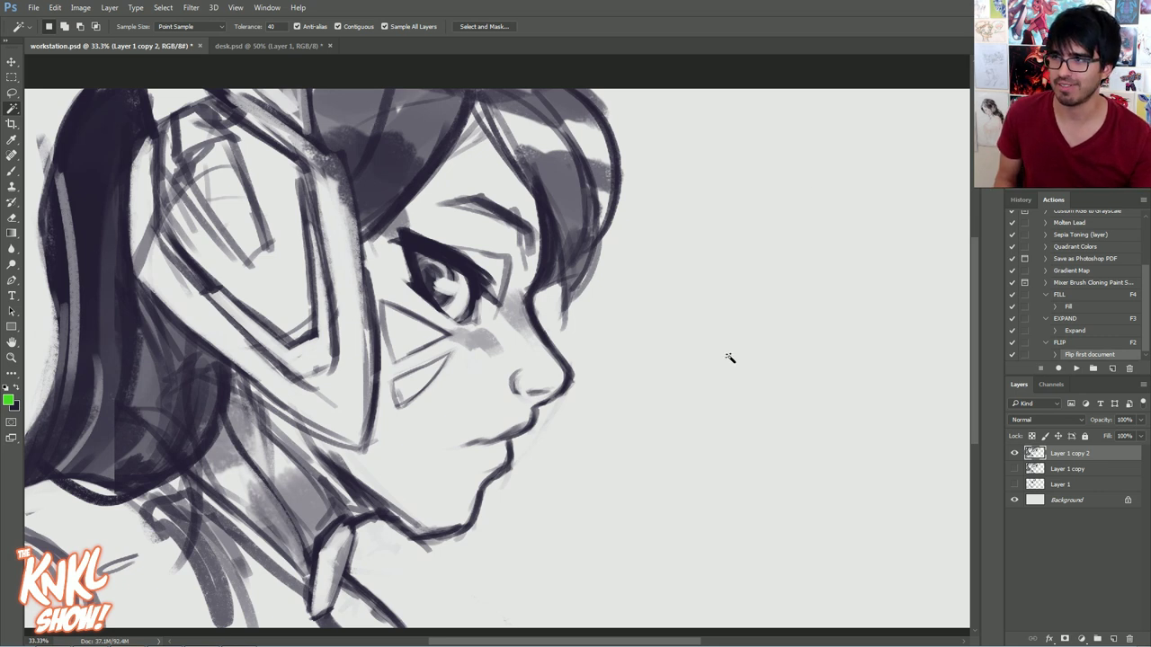
key("F2")
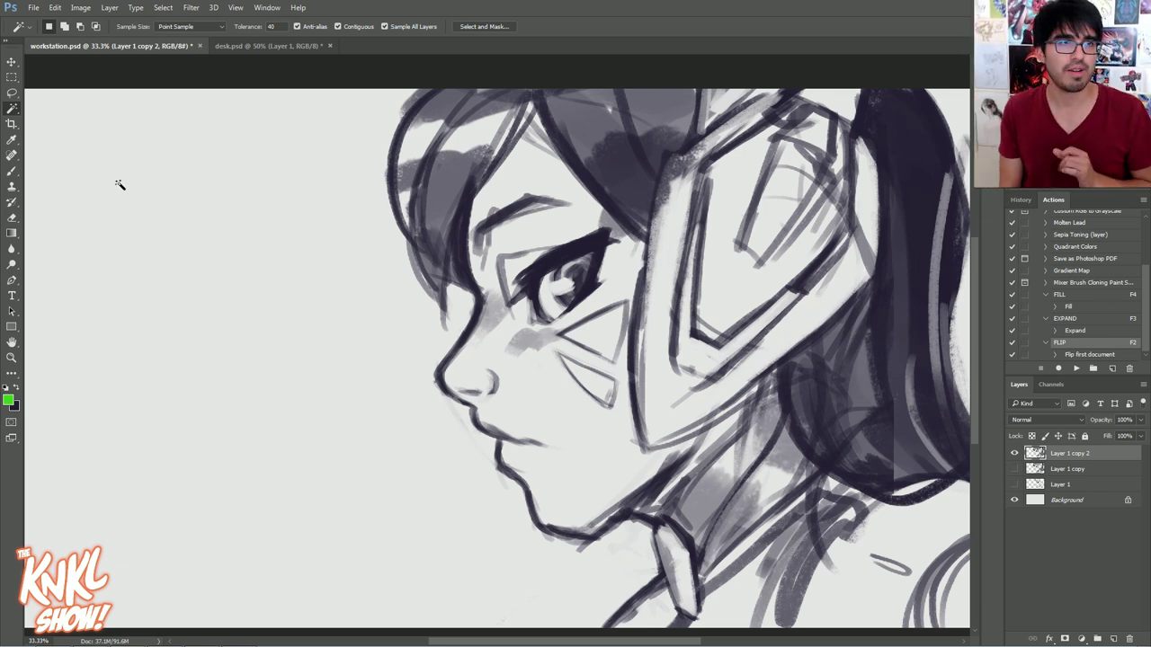
Try to select the light background in front of the face and behind the ponytail with the Magic Wand
scroll(360, 293, "down", 1)
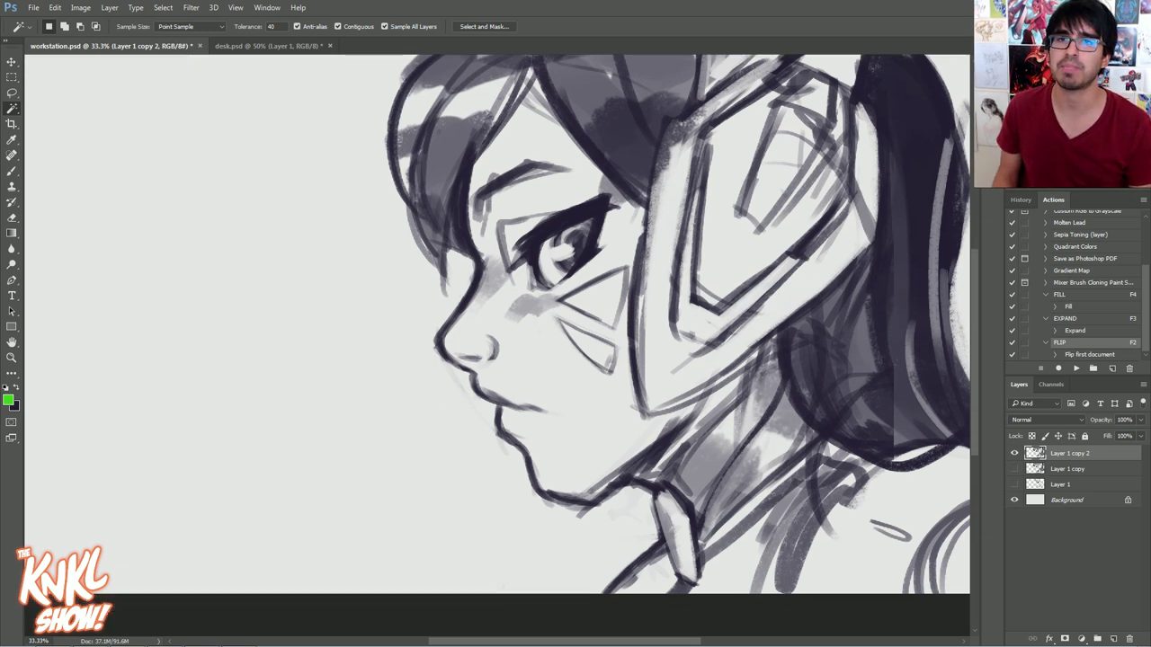
left_click(368, 384)
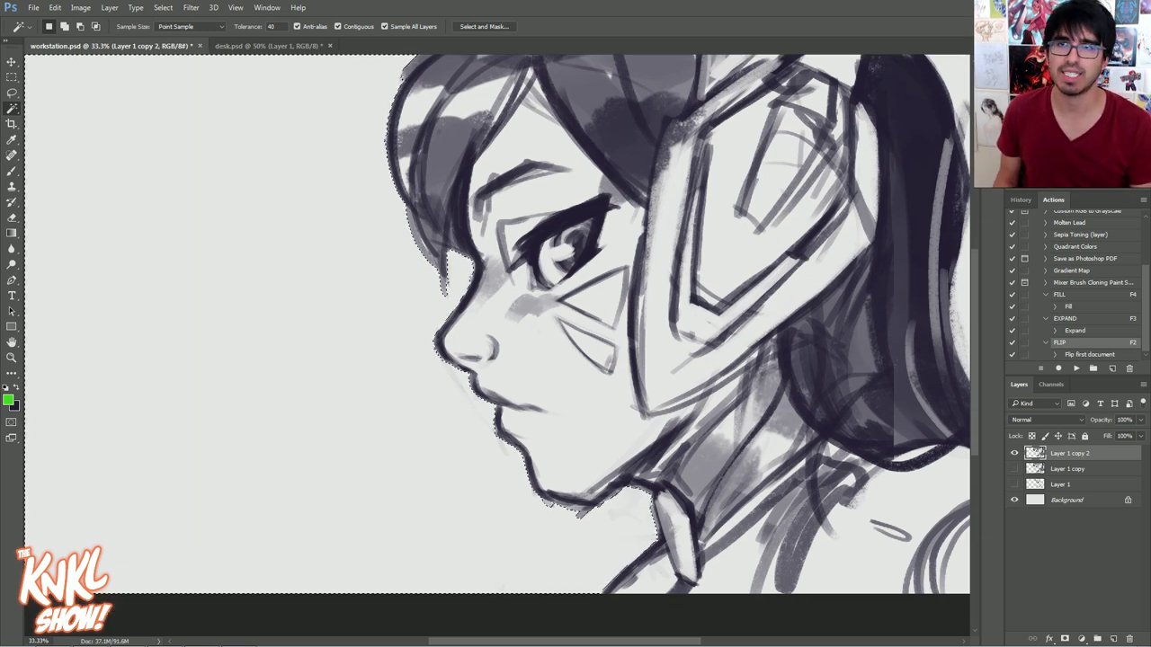
left_click_drag(967, 97, 953, 135)
left_click(952, 181, "shift")
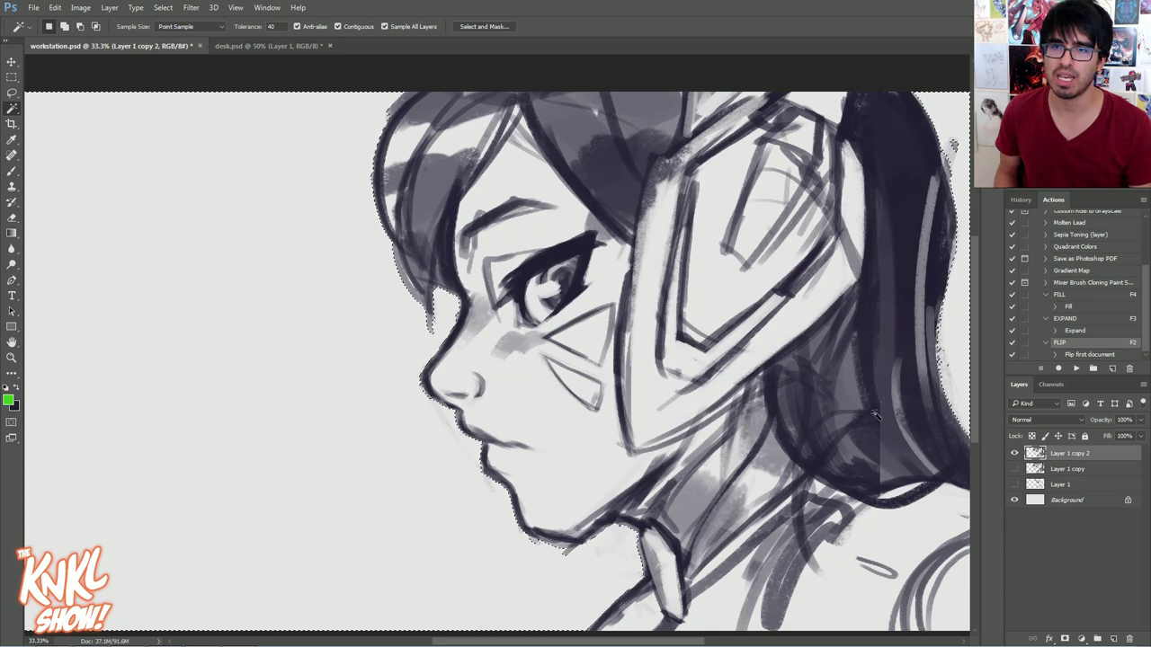
Set the Magic Wand tolerance to 60 and reselect the background in front of the face and behind the ponytail
key("Return")
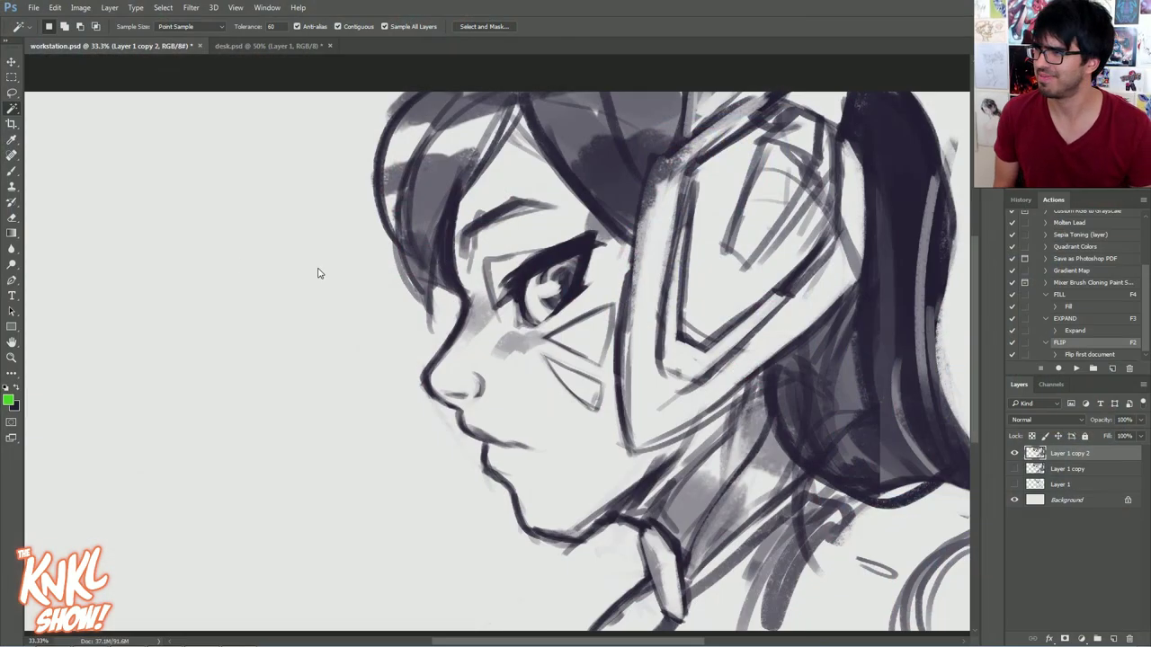
left_click(351, 278)
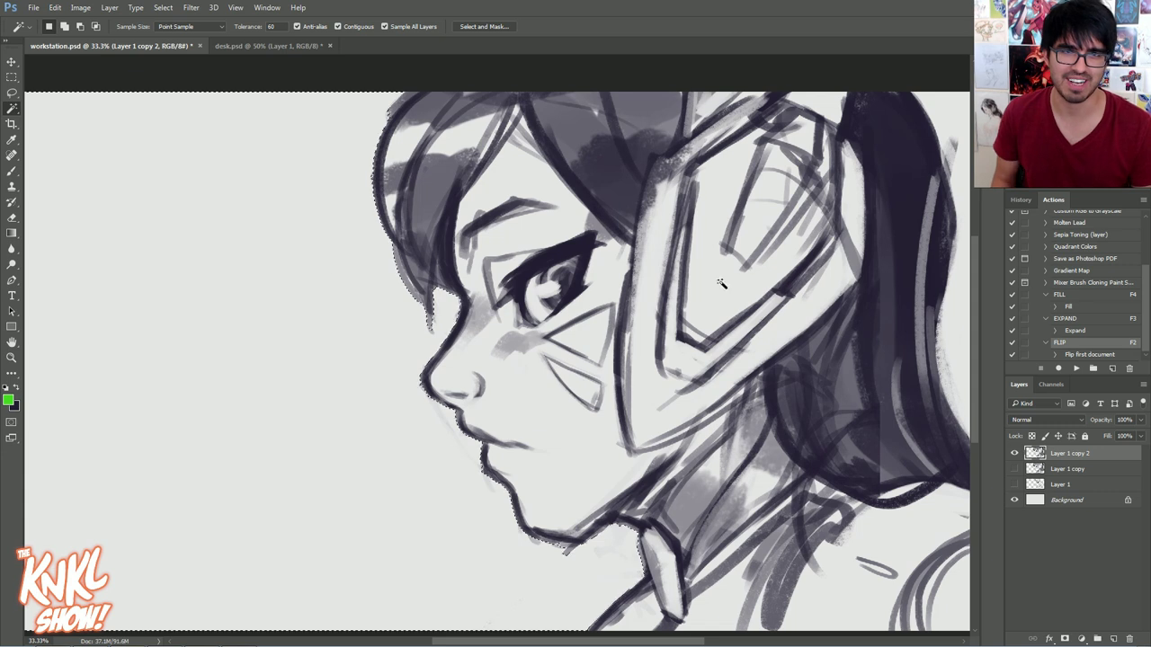
left_click(955, 348, "shift")
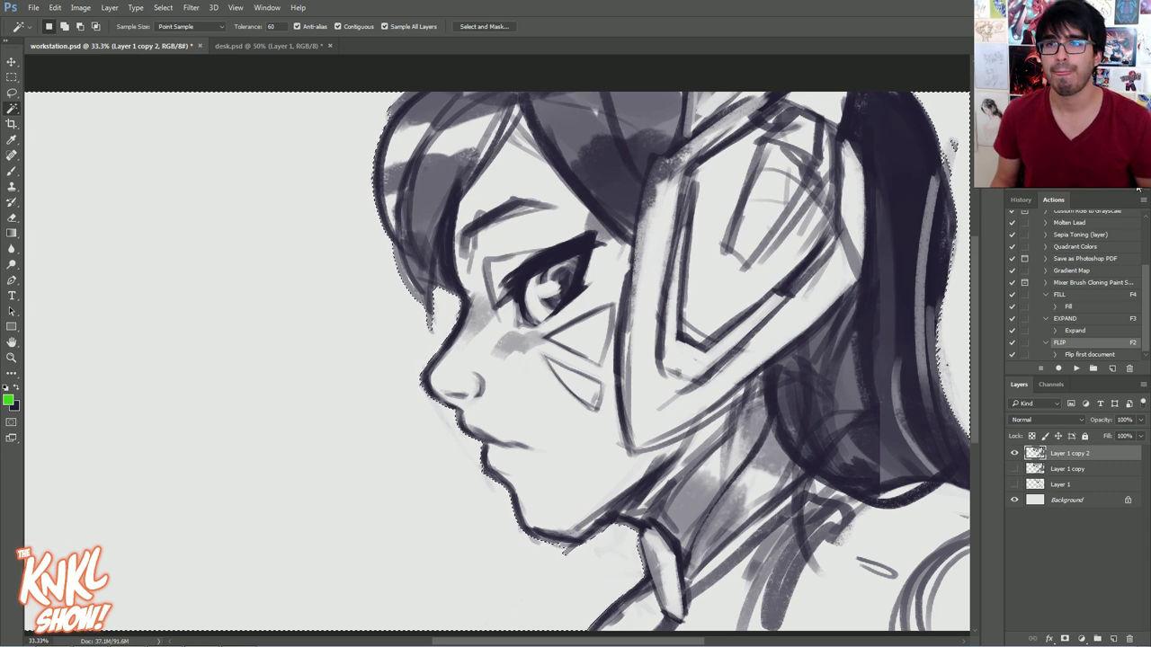
Play the existing EXPAND action to grow the background selection into the line art around the nose and lips
key("ctrl+plus")
key("ctrl+plus")
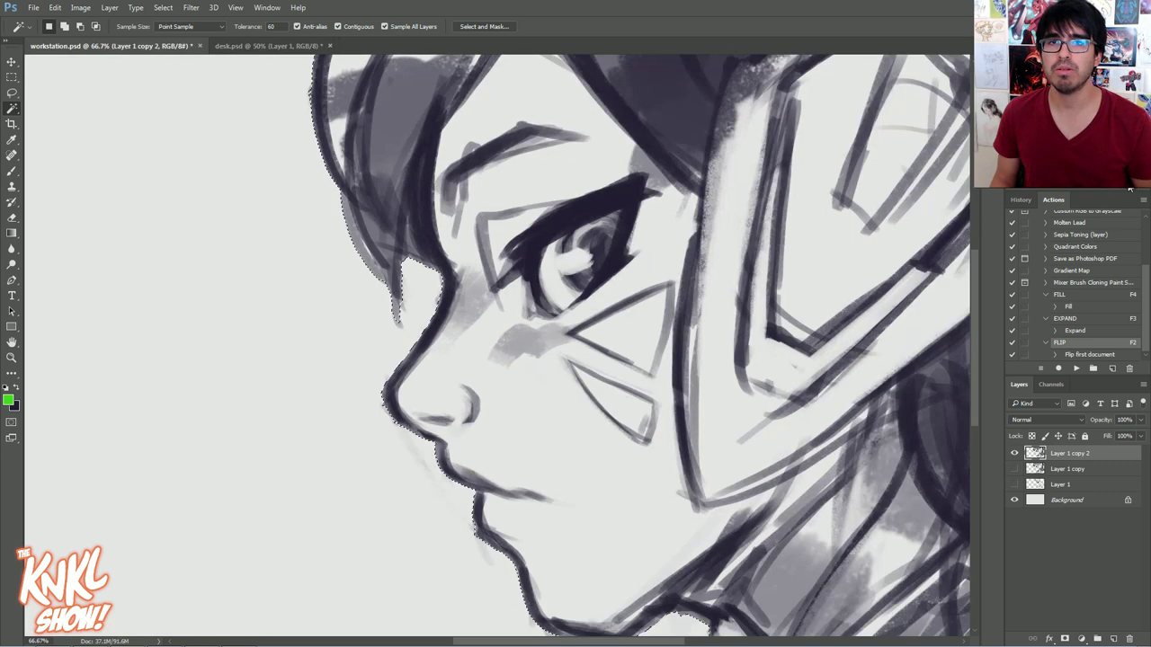
left_click_drag(385, 428, 519, 315)
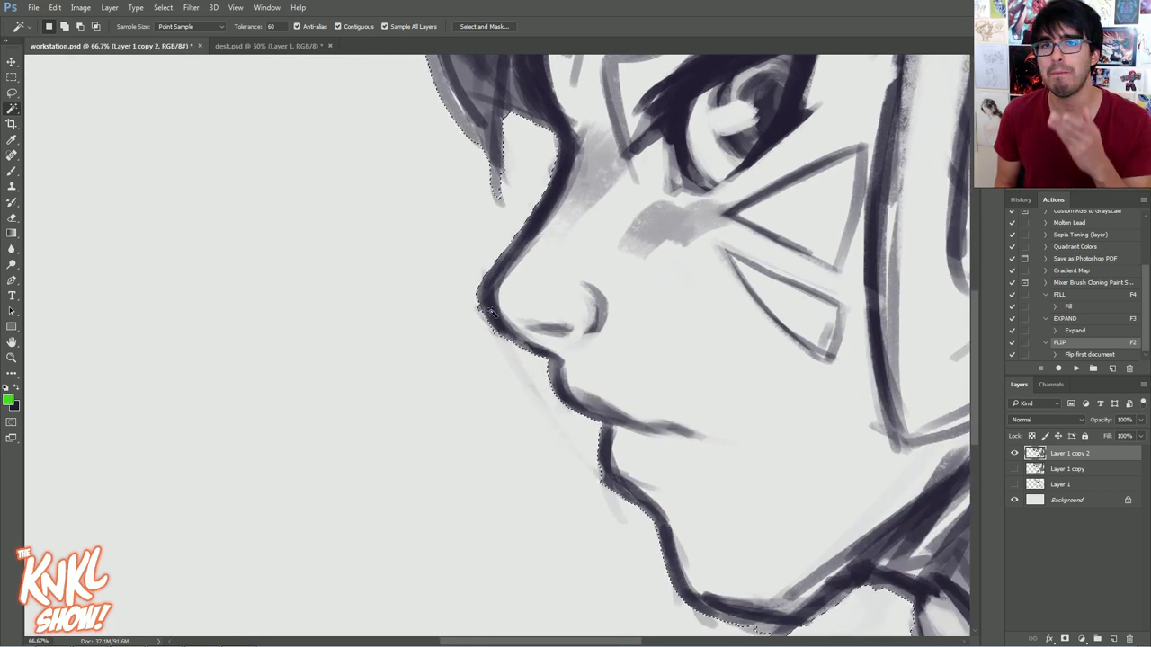
key("ctrl+plus")
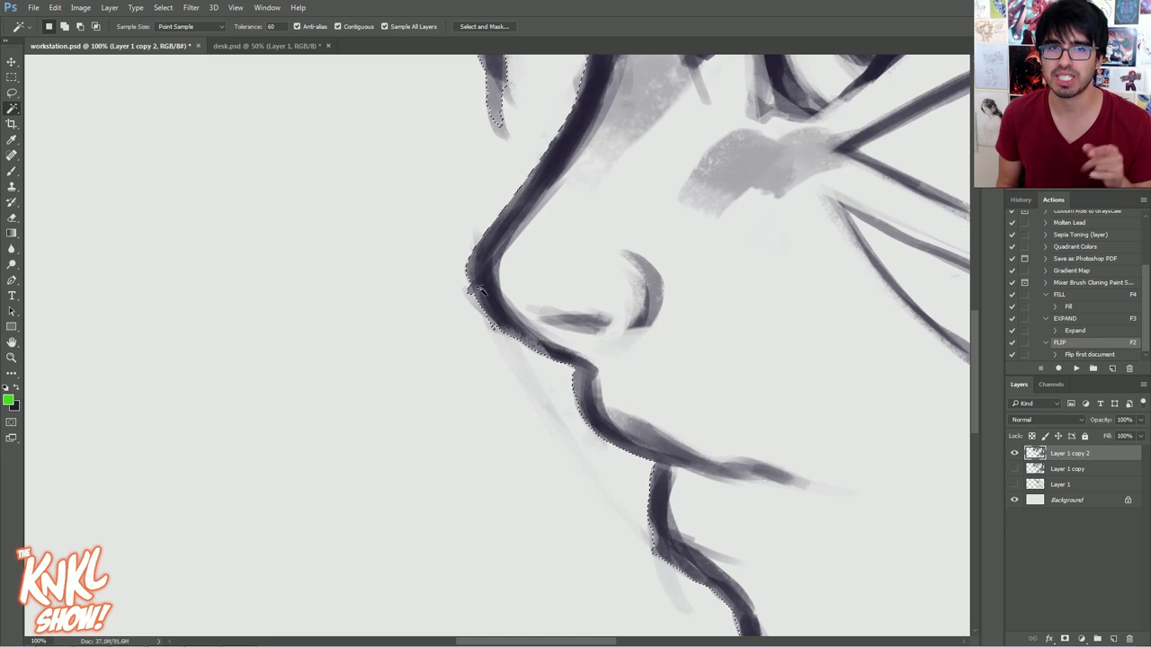
key("F3")
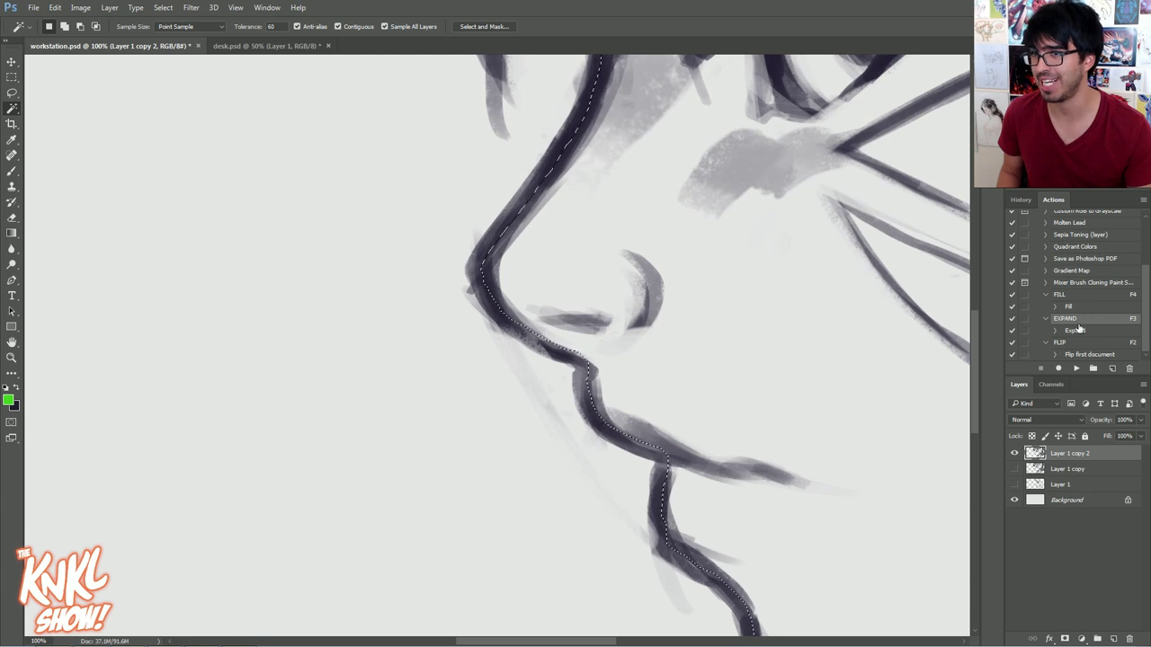
Expand the current selection by 2 pixels with the Modify Expand command
left_click(161, 8)
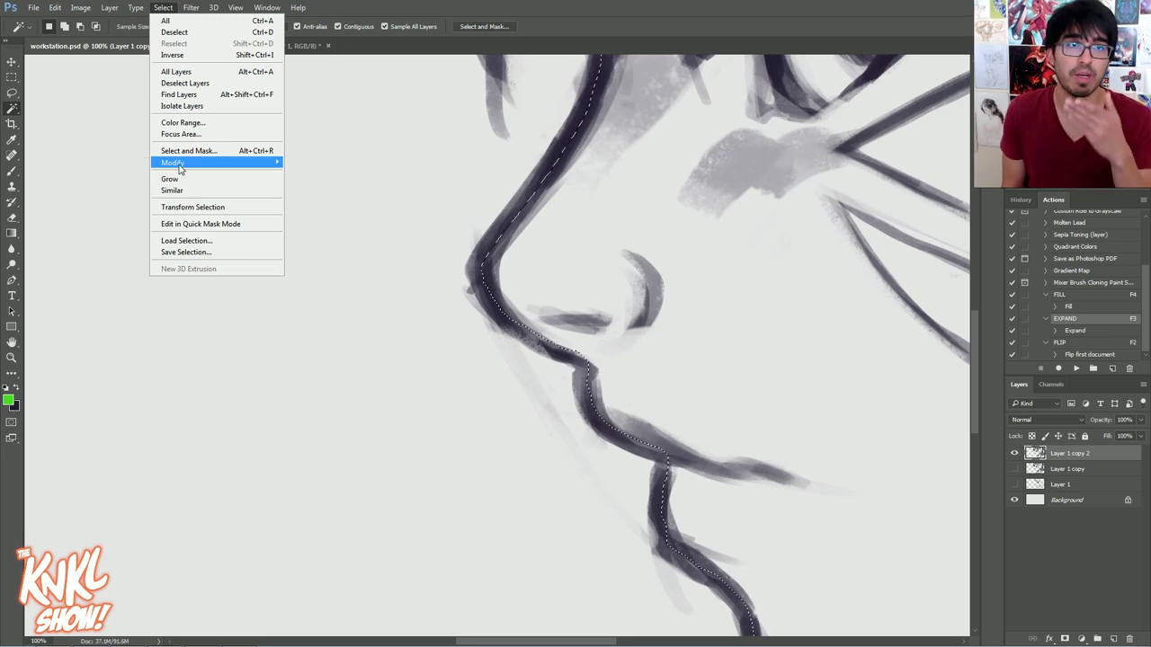
mouse_move(180, 163)
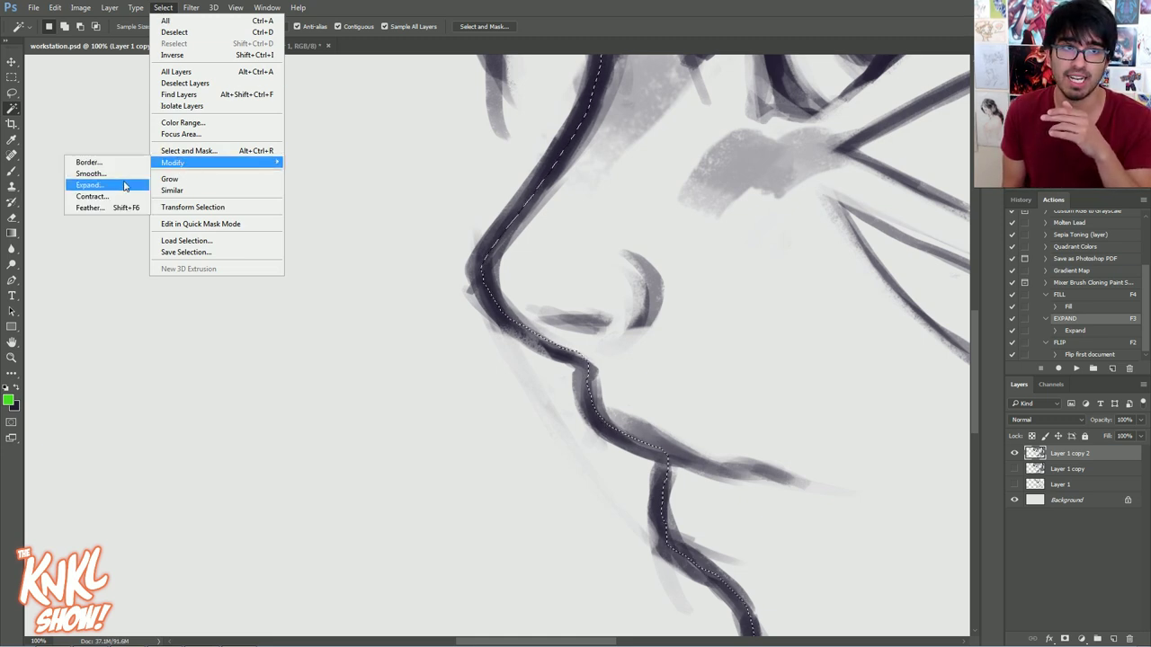
left_click(115, 191)
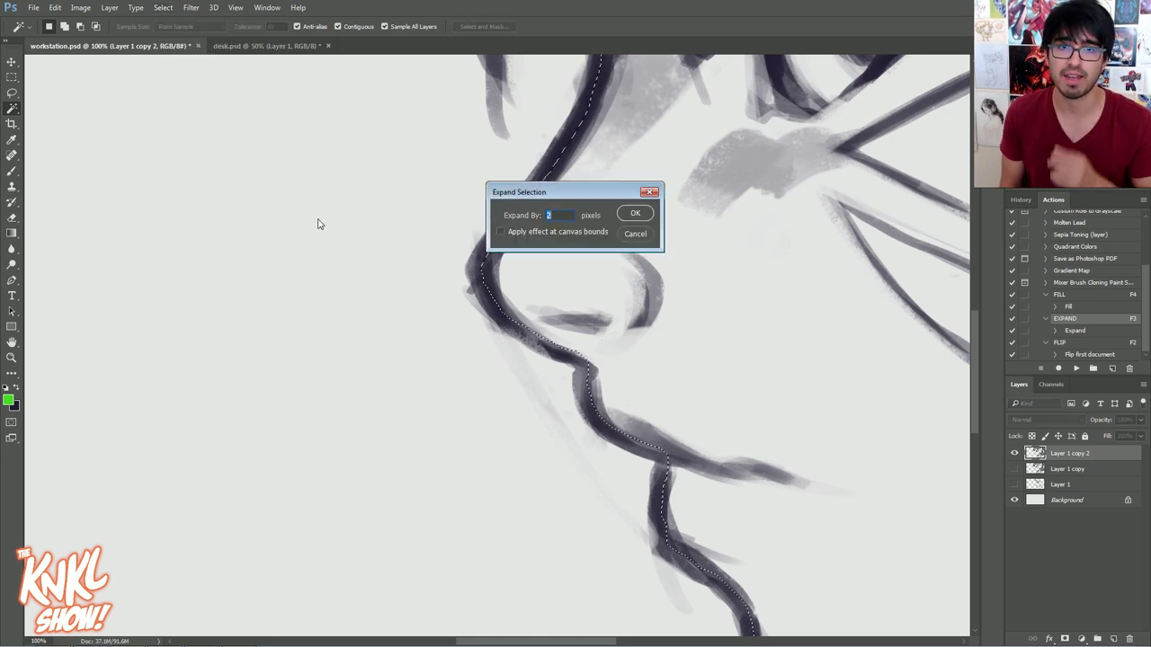
left_click(628, 217)
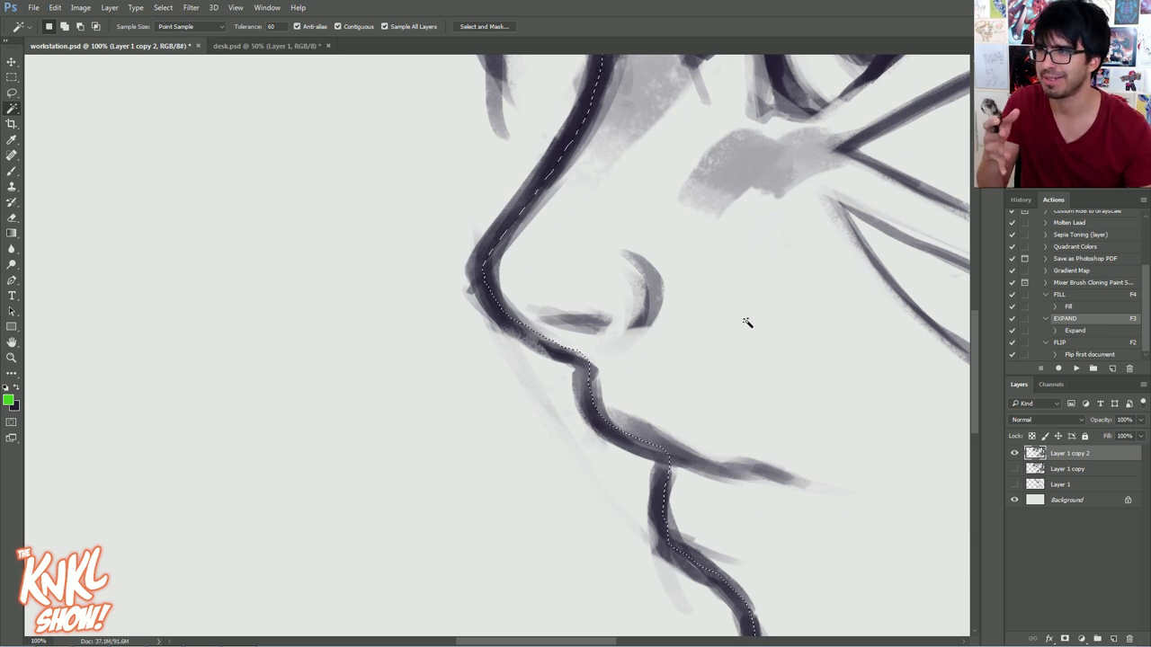
Delete the existing EXPAND action and make a fresh Magic Wand selection of the background on both sides of the head
left_click(1125, 370)
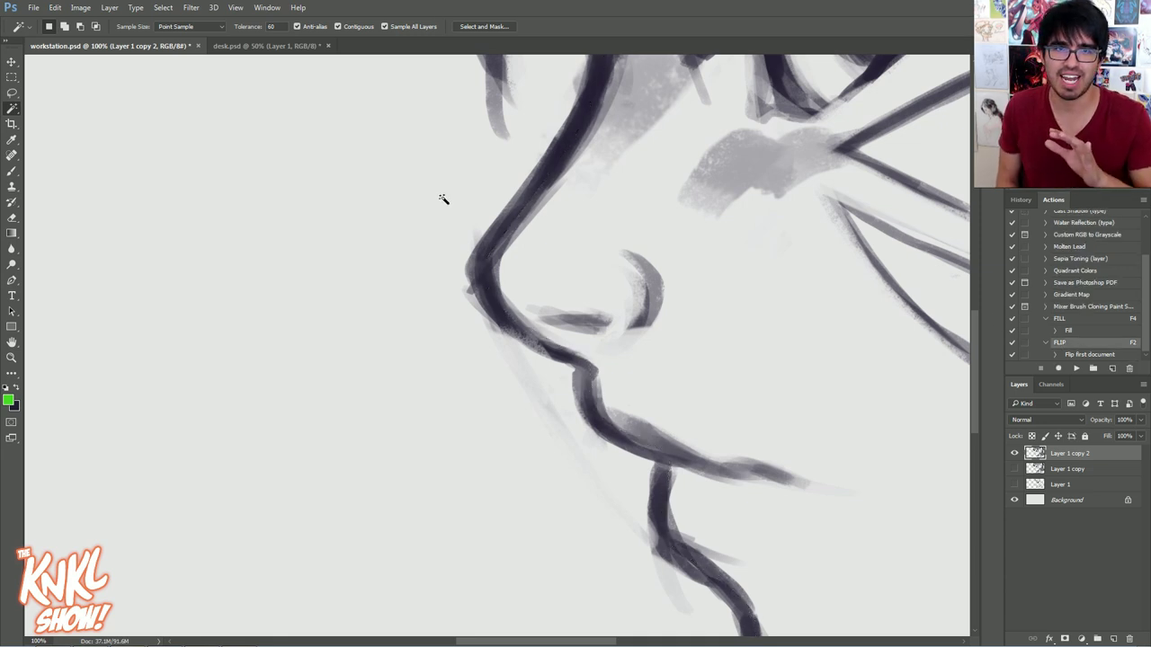
mouse_move(773, 167)
left_mouse_down()
mouse_move(90, 449)
mouse_move(27, 535)
left_mouse_up()
scroll(937, 106, "up", 3)
left_click(937, 105, "shift")
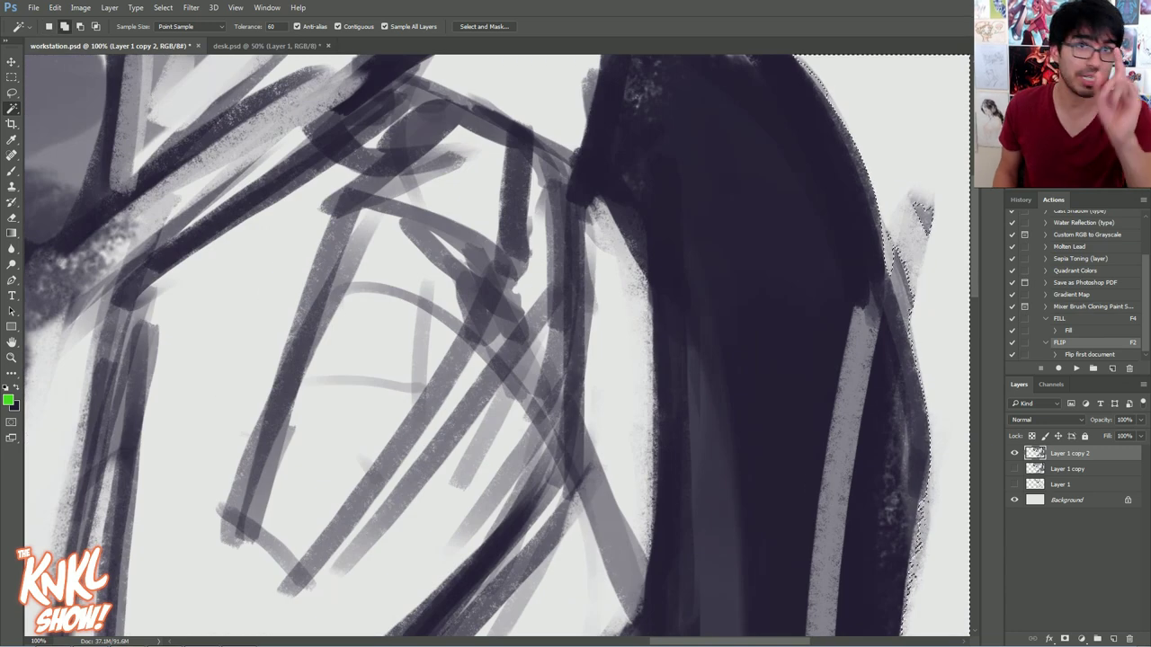
mouse_move(54, 620)
left_mouse_down()
mouse_move(144, 426)
mouse_move(407, 53)
mouse_move(521, 48)
mouse_move(573, 70)
left_mouse_up()
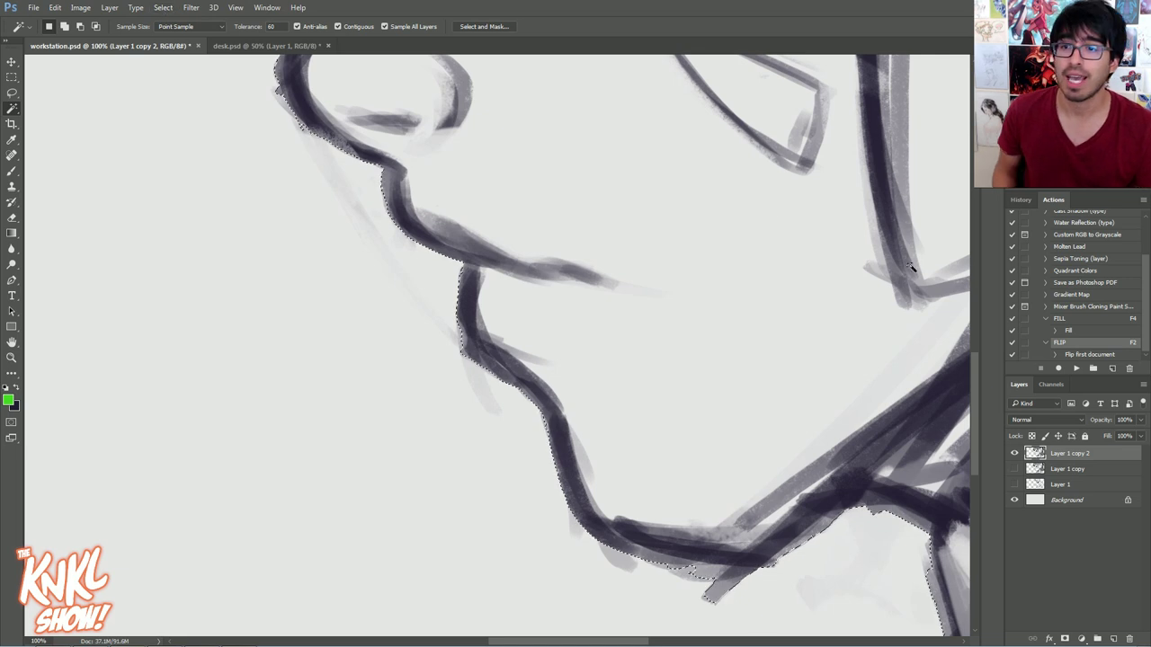
Start recording a new action named Expand in the Default Actions set, with F3 assigned as its function key
left_click(1113, 370)
type("Expand")
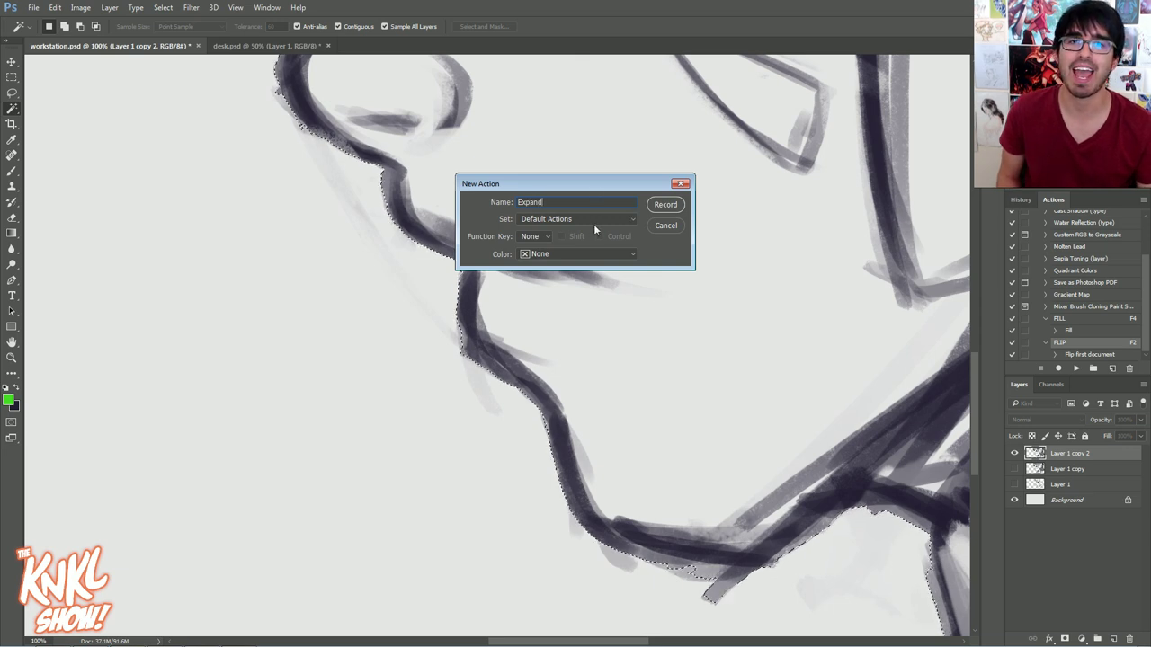
left_click(535, 235)
left_click(530, 268)
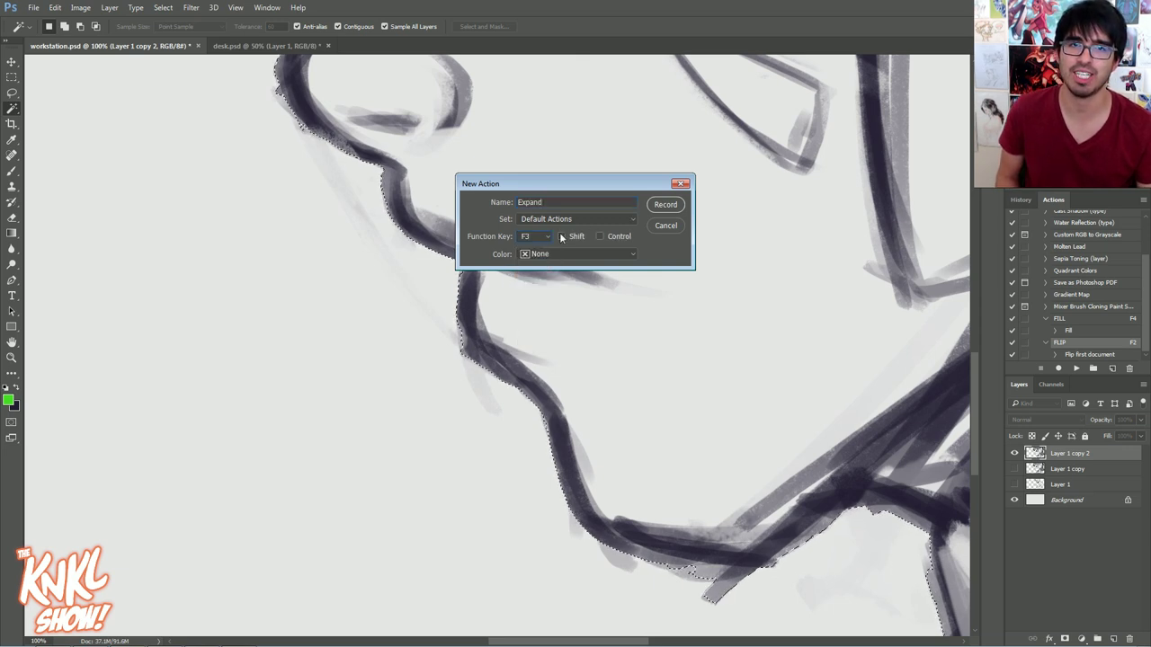
left_click(666, 205)
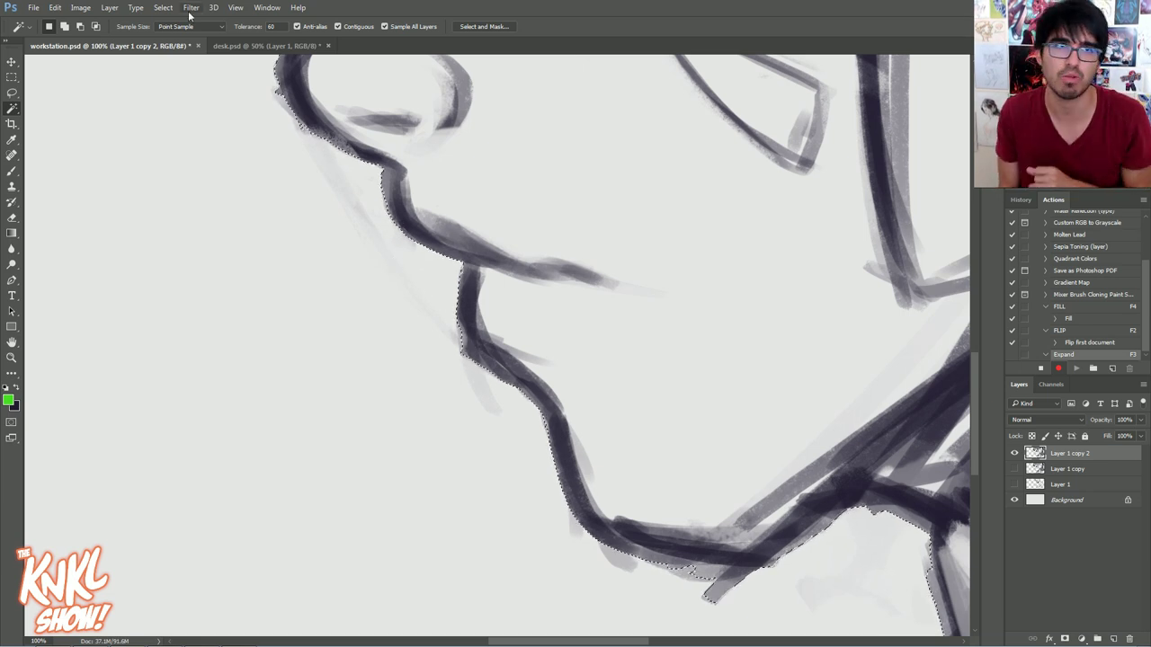
Record a 2-pixel Modify Expand of the selection into the Expand action, and stop recording
left_click(162, 9)
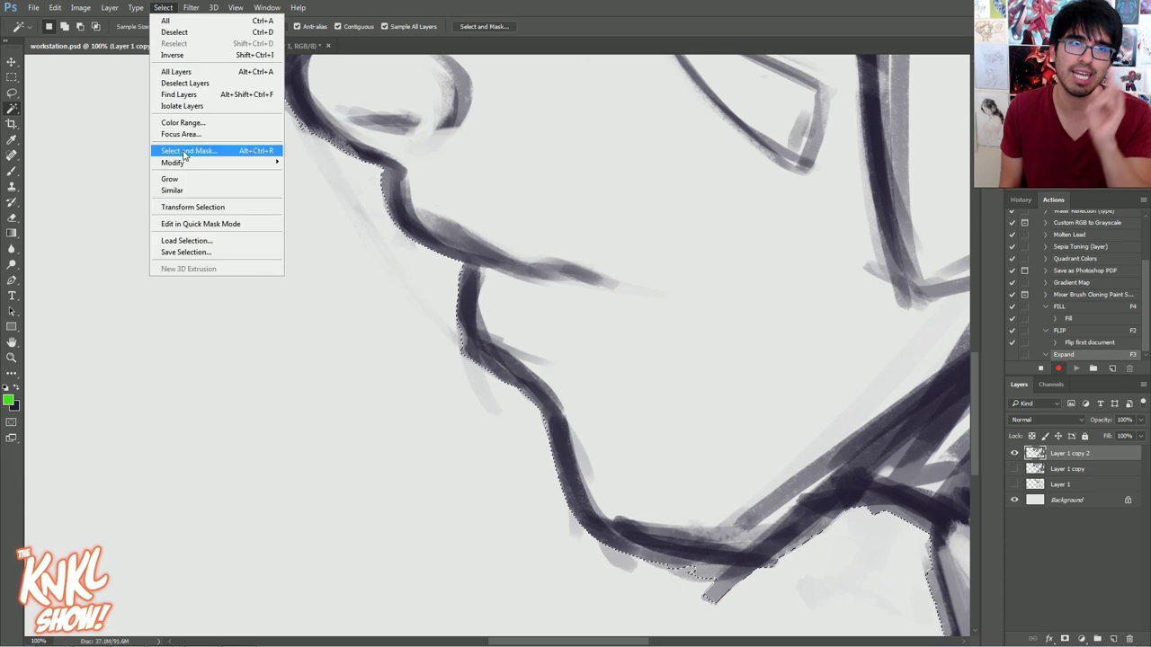
mouse_move(177, 166)
left_click(119, 187)
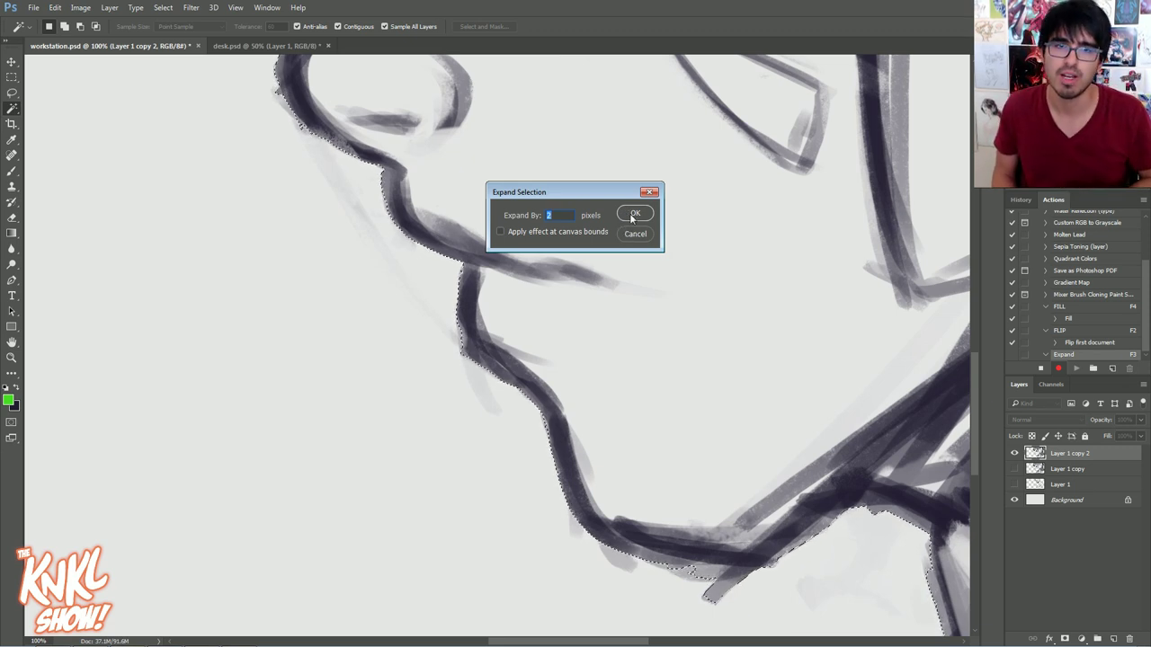
left_click(634, 213)
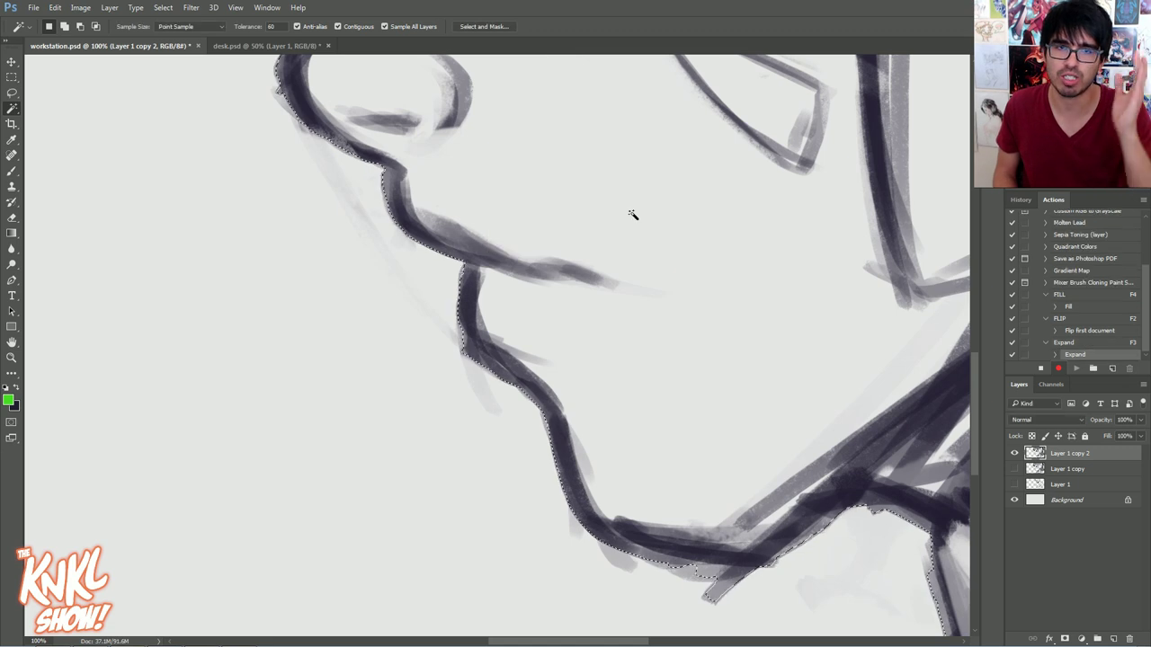
left_click(1040, 371)
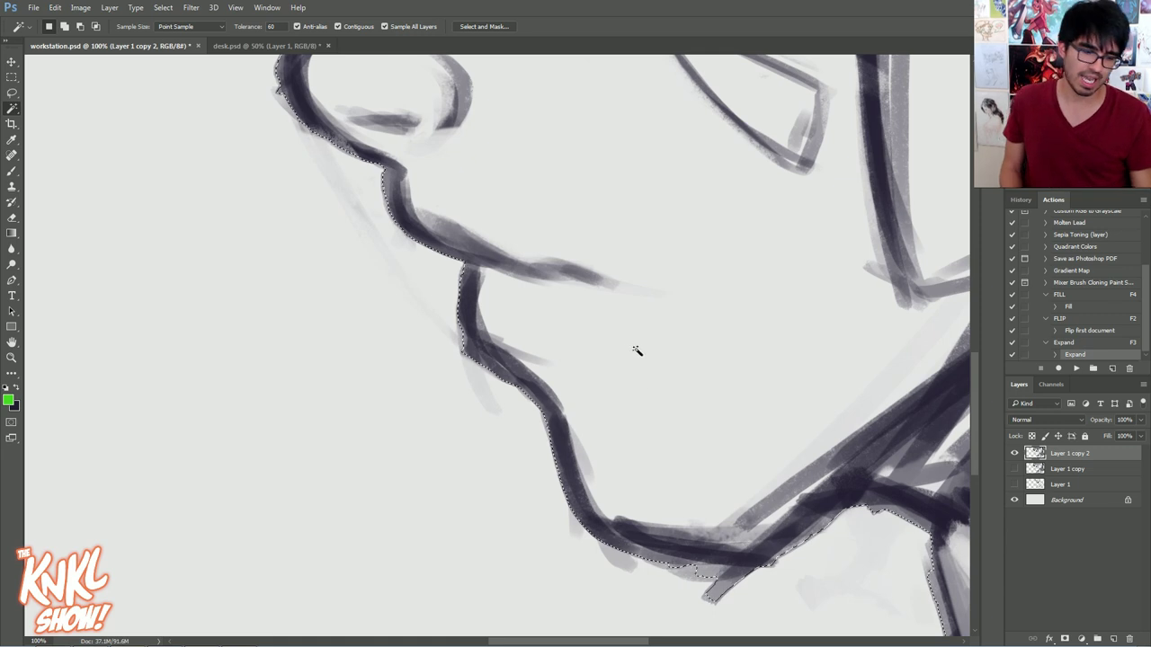
Play the new Expand action to push the background selection into the line art, and undo the last expansion
key("F3")
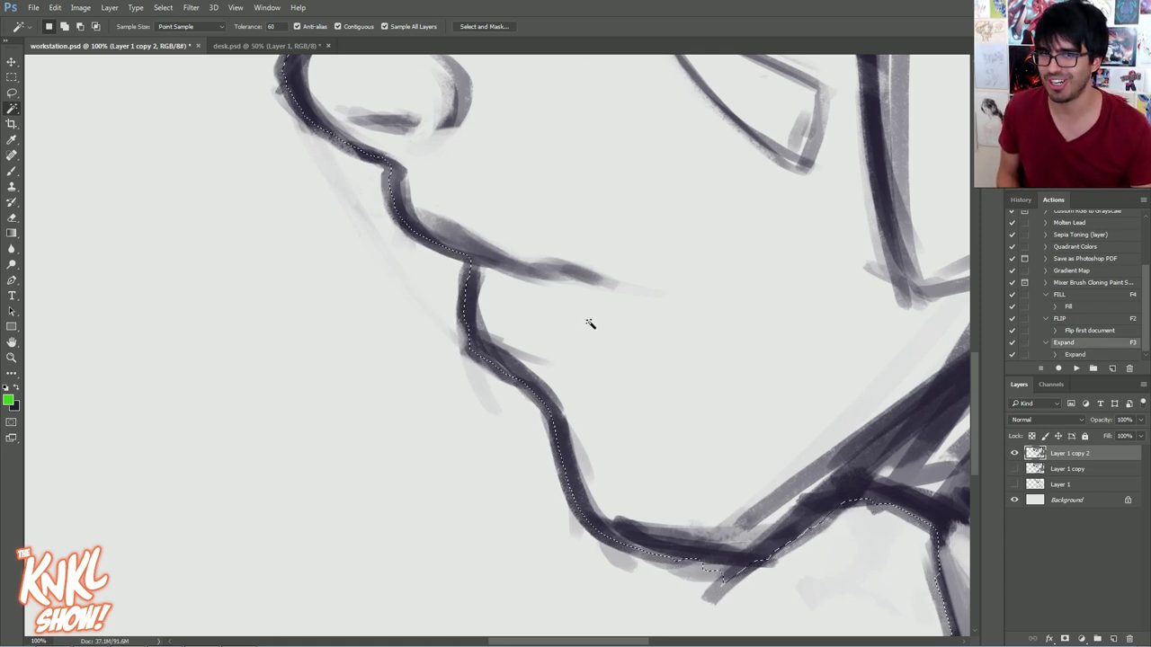
left_click(1020, 199)
key("ctrl+z")
left_click_drag(1073, 114, 1079, 92)
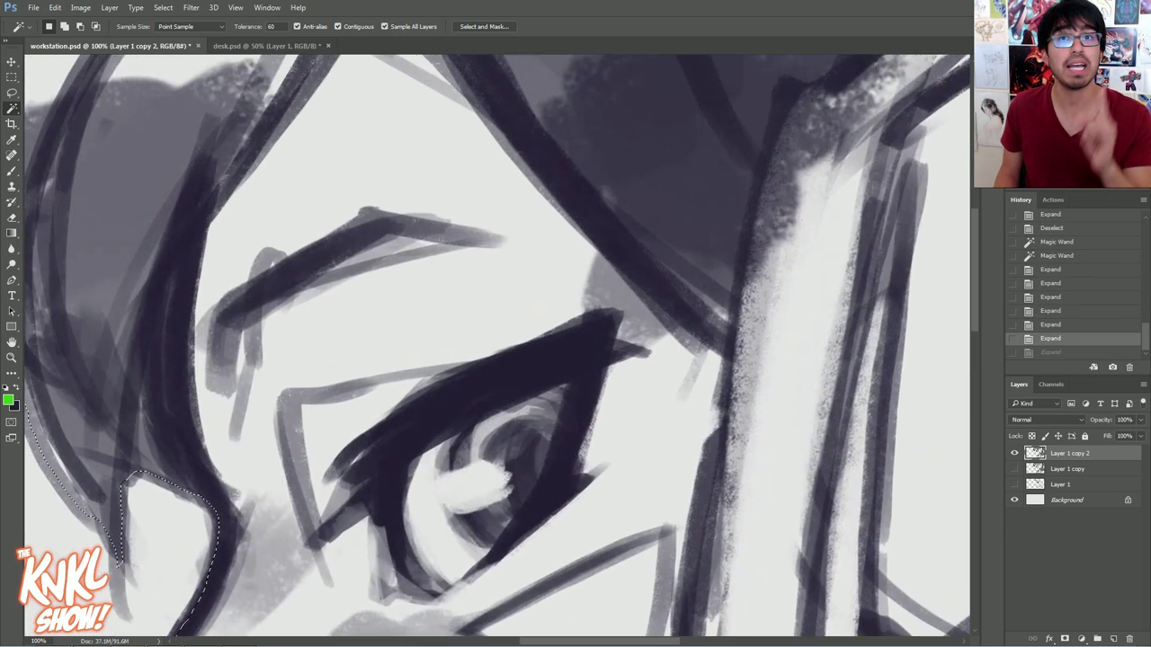
mouse_move(497, 345)
left_mouse_down()
mouse_move(482, 345)
mouse_move(345, 213)
mouse_move(137, 148)
left_mouse_up()
left_click_drag(550, 271, 443, 419)
key("ctrl+minus")
key("ctrl+minus")
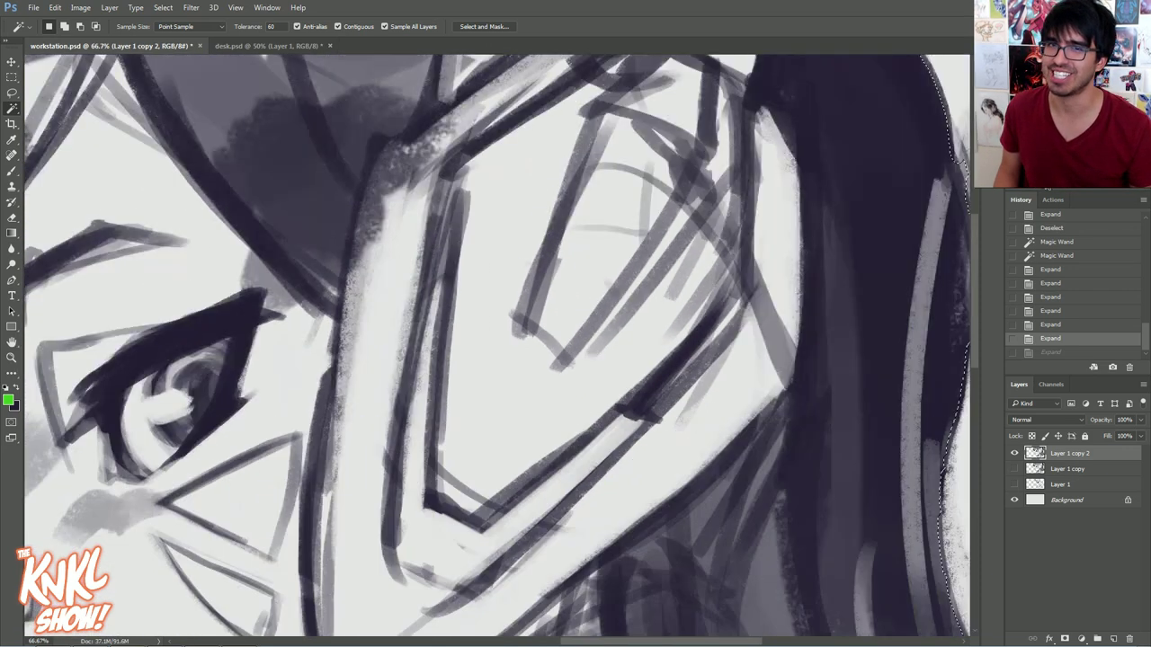
left_click_drag(498, 345, 585, 272)
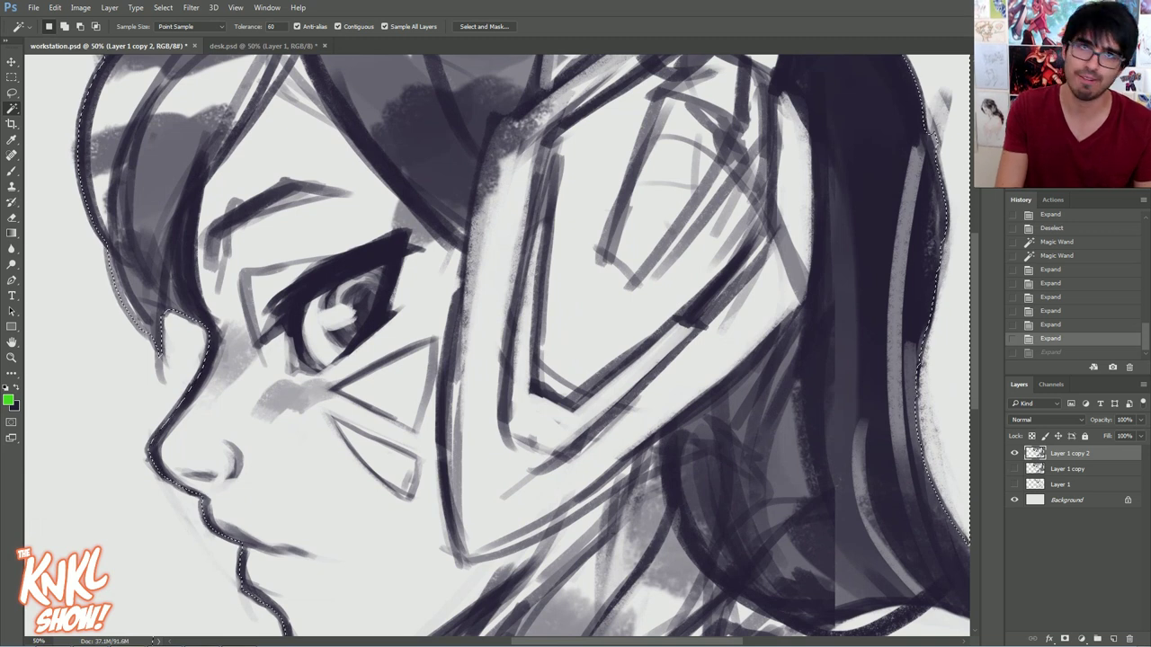
Invert the selection, fill it with green on a new layer above Layer 1 copy, and deselect
key("ctrl+shift+i")
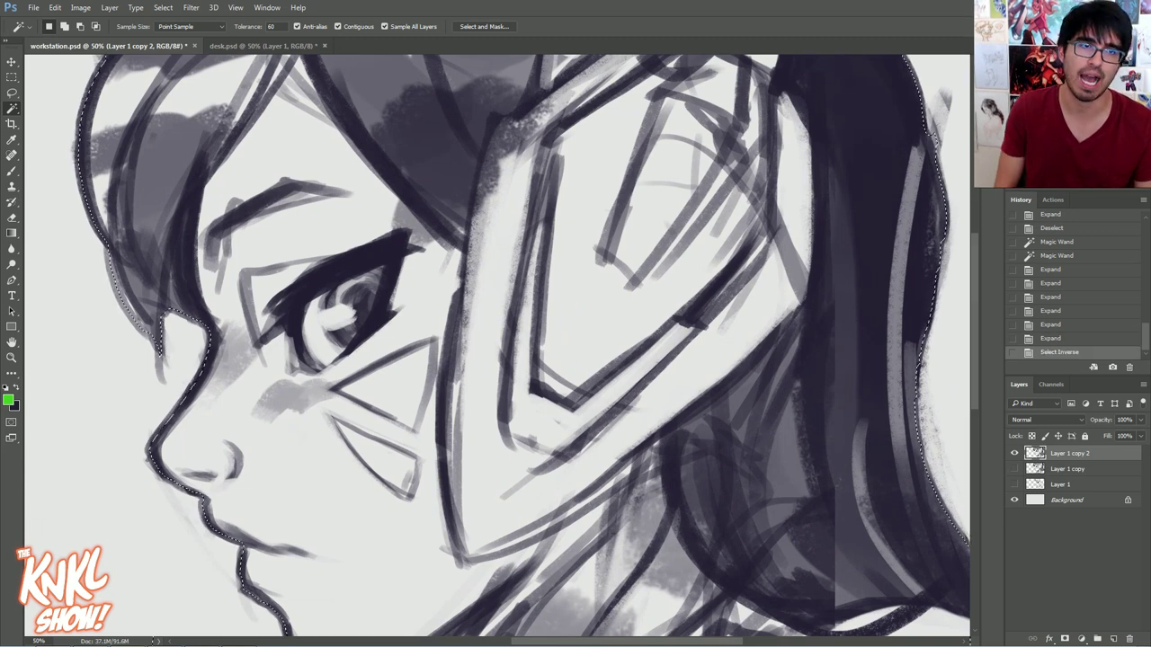
left_click(1039, 468)
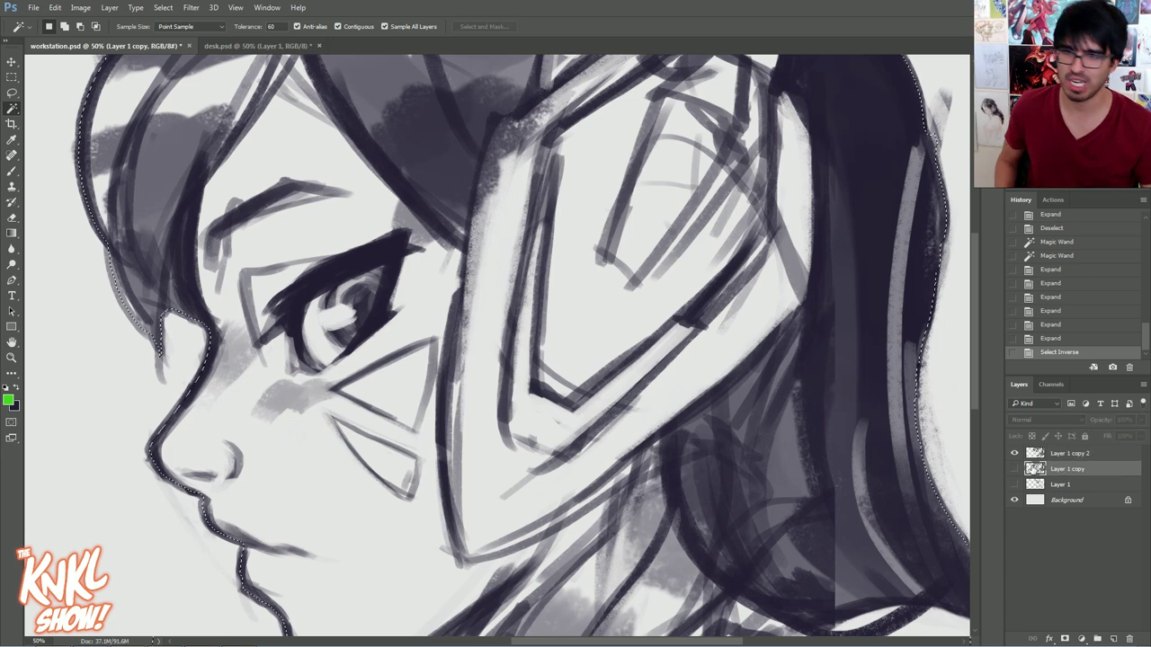
key("ctrl+shift+n")
key("Return")
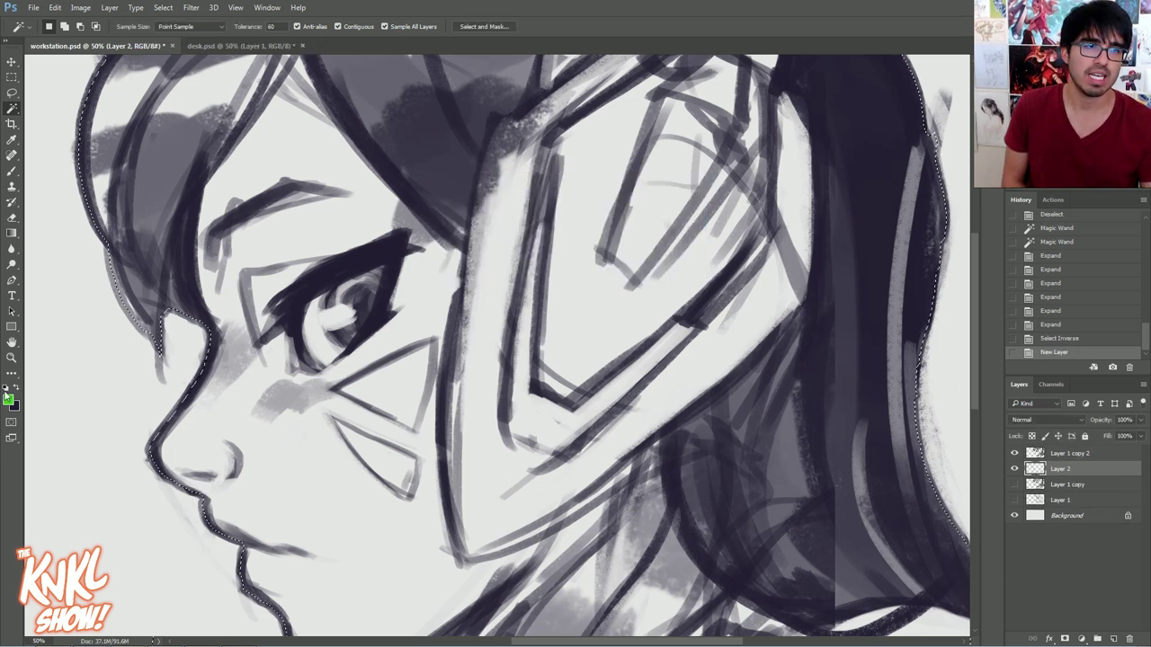
key("alt+BackSpace")
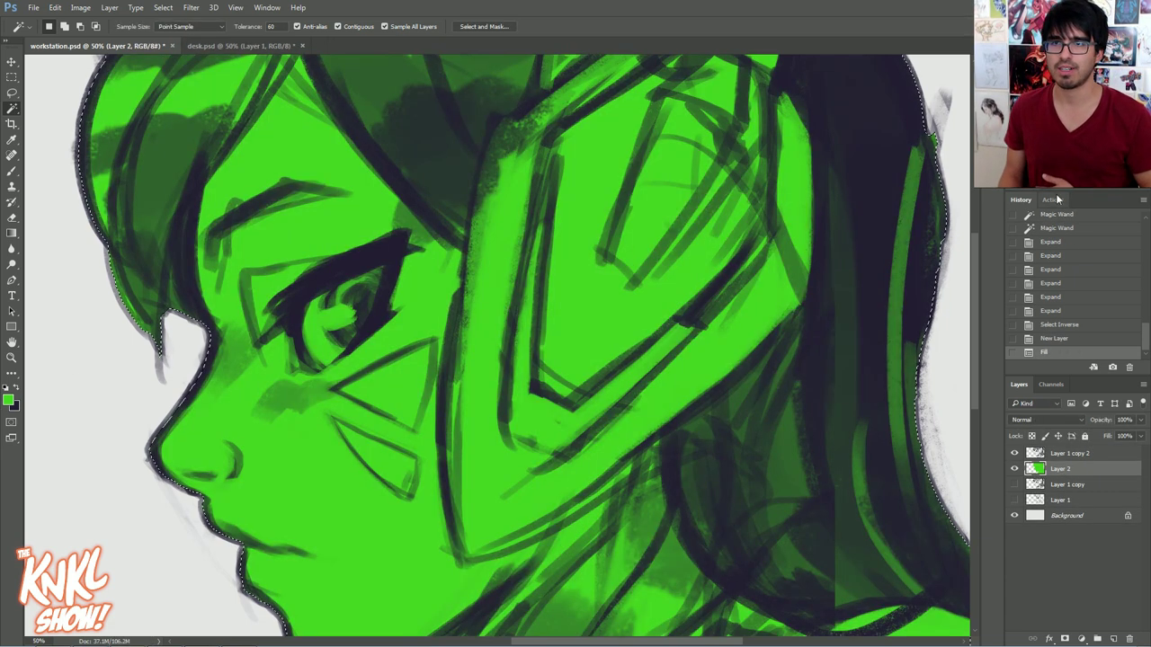
key("ctrl+minus")
key("ctrl+minus")
key("ctrl+d")
Lock Layer 2's transparent pixels and refill the green silhouette with the pinkish red e36672
key("l")
left_click(8, 400)
left_click(188, 299)
left_click(132, 293)
left_click(188, 288)
left_click(108, 301)
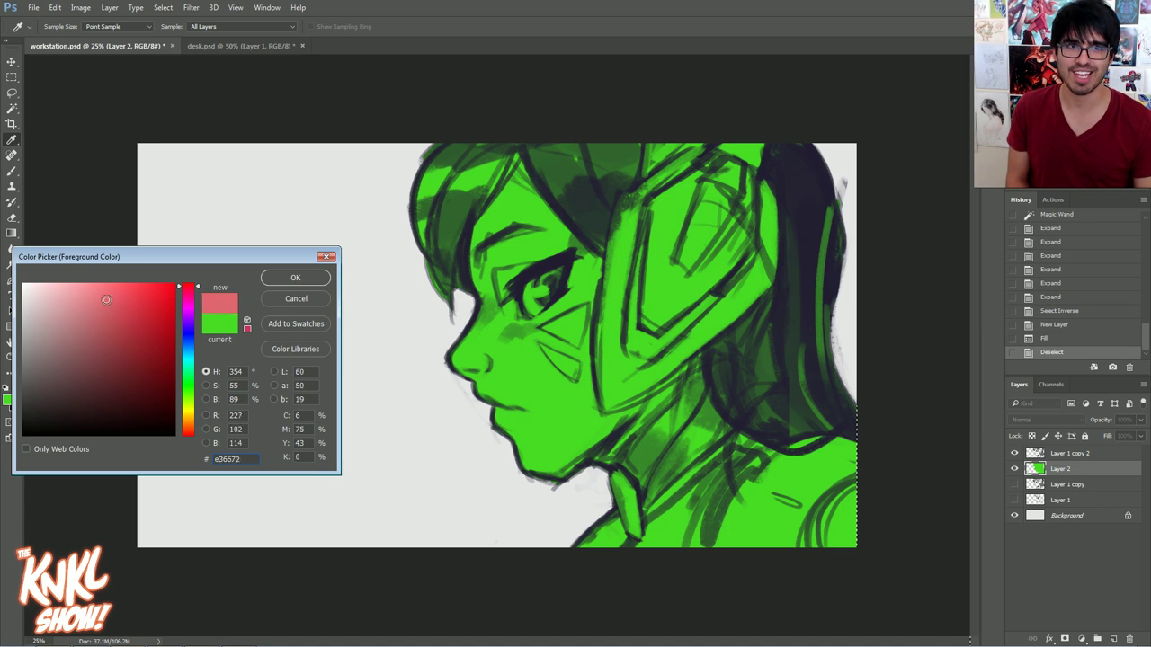
left_click(295, 277)
left_click(1032, 436)
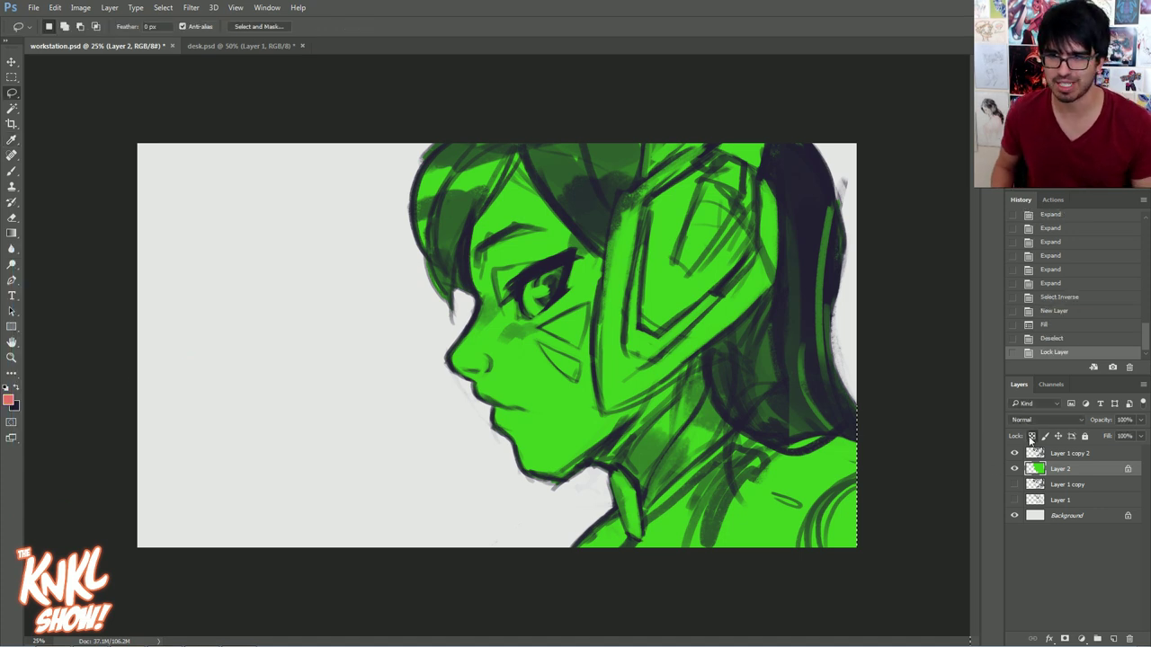
key("alt+BackSpace")
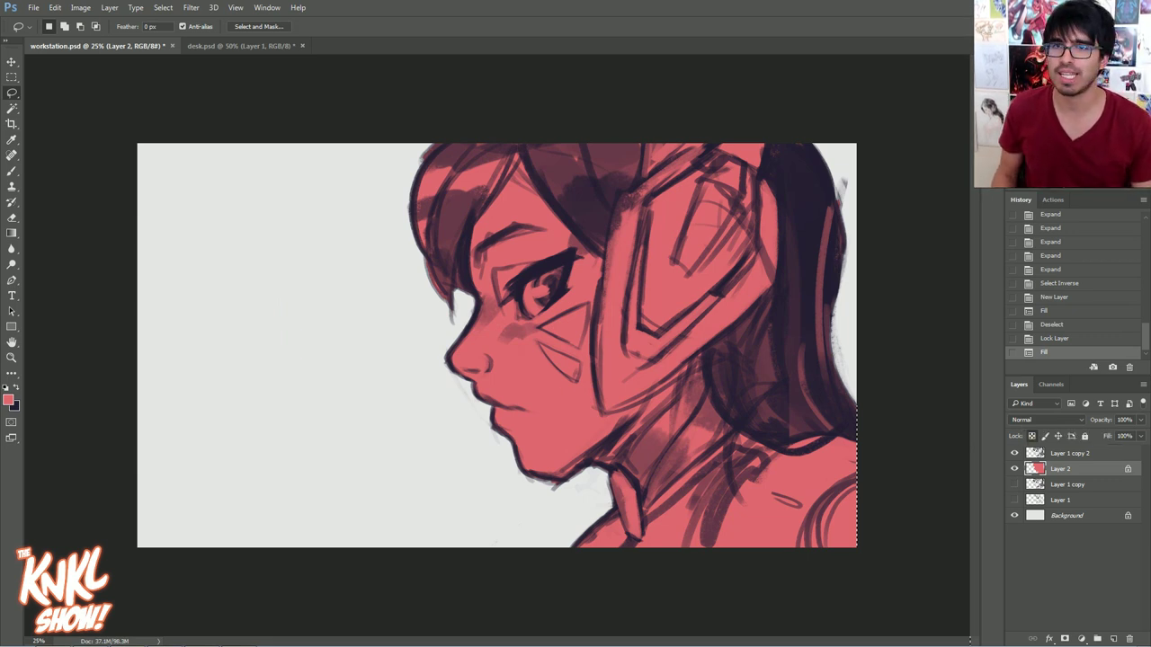
Shift the silhouette to an orange skin tone using Hue/Saturation with hue +21 and lightness +5, and save the document
key("ctrl+u")
left_click_drag(904, 474, 898, 474)
left_click_drag(904, 412, 916, 413)
left_click_drag(898, 470, 896, 472)
mouse_move(916, 411)
left_mouse_down()
mouse_move(930, 411)
mouse_move(921, 417)
left_mouse_up()
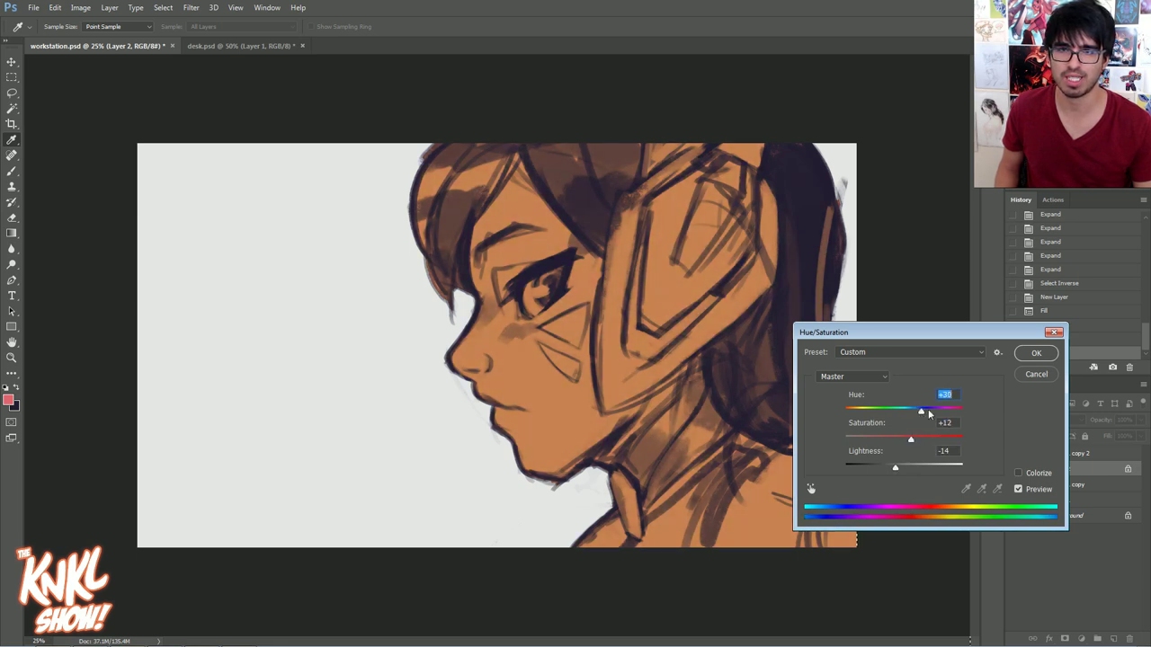
left_click_drag(895, 466, 907, 469)
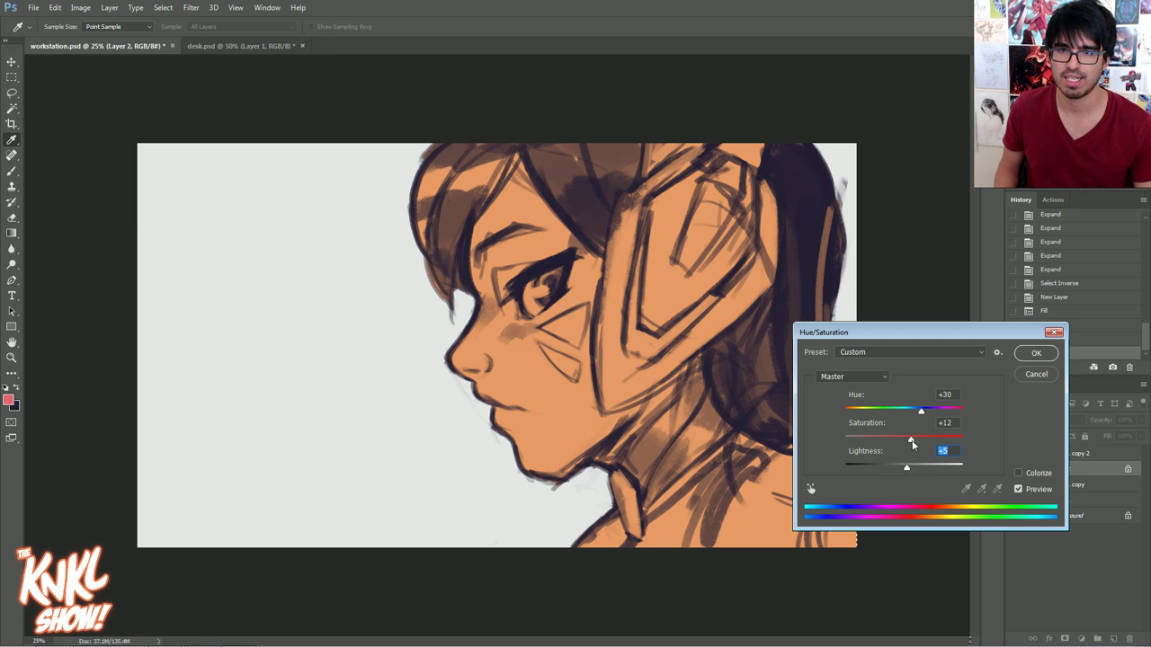
left_click_drag(913, 415, 917, 415)
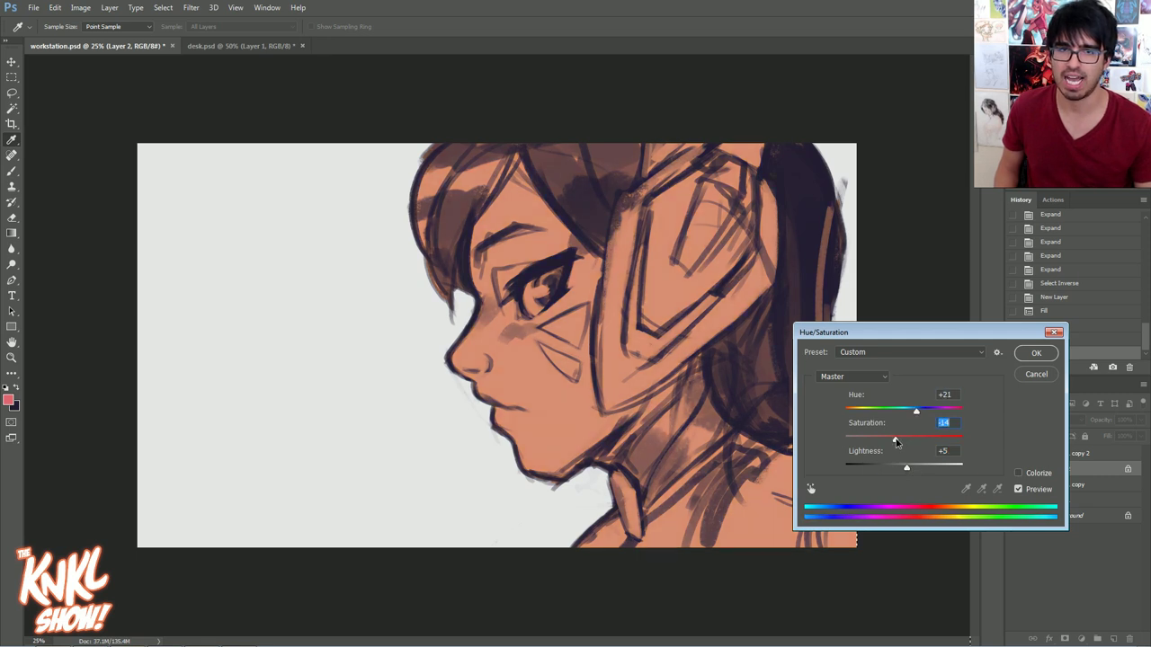
left_click(1032, 356)
key("ctrl+s")
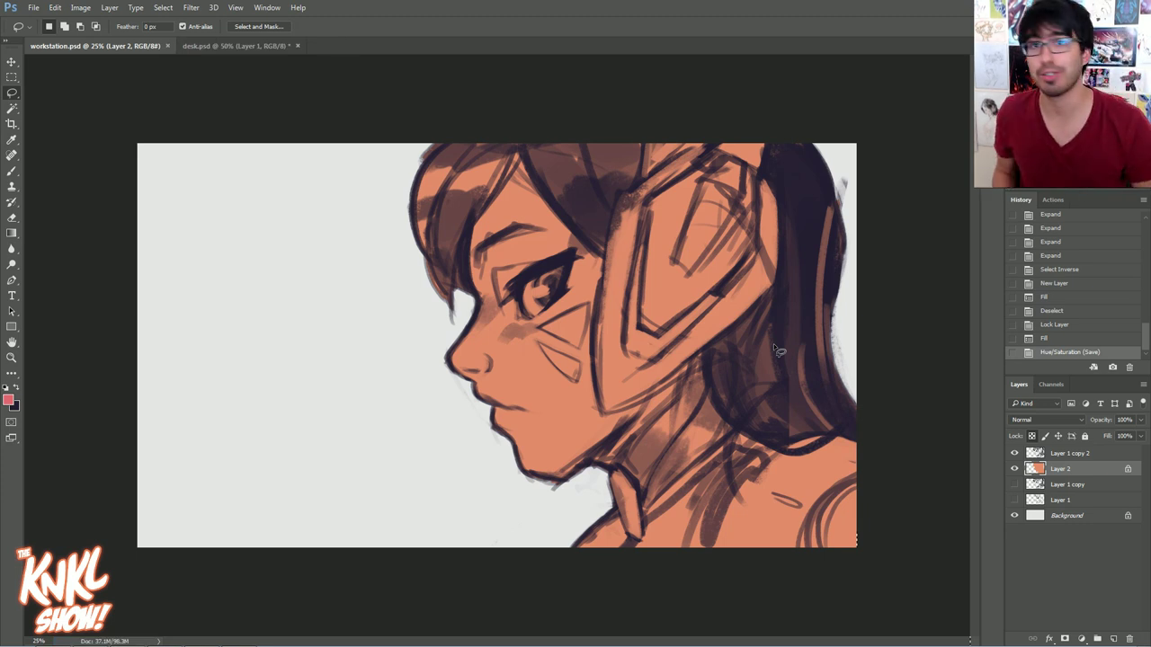
Step back through the history to the green Fill state, where the character selection is still active
left_click(1052, 199)
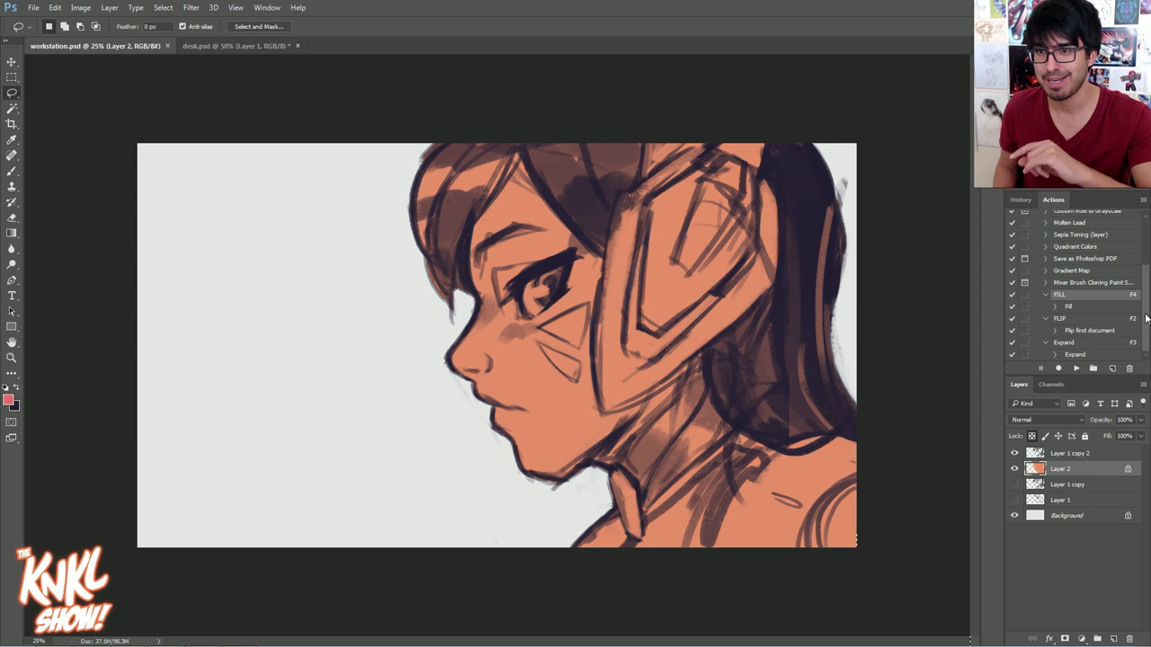
left_click(1020, 200)
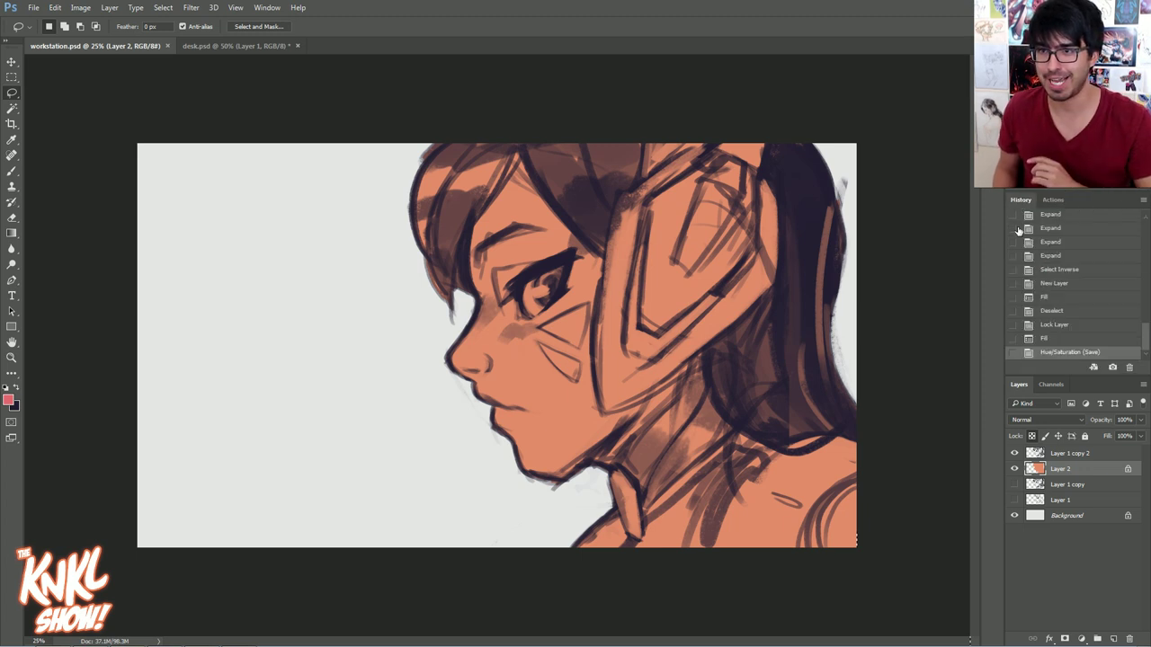
left_click(1045, 325)
left_click(1044, 339)
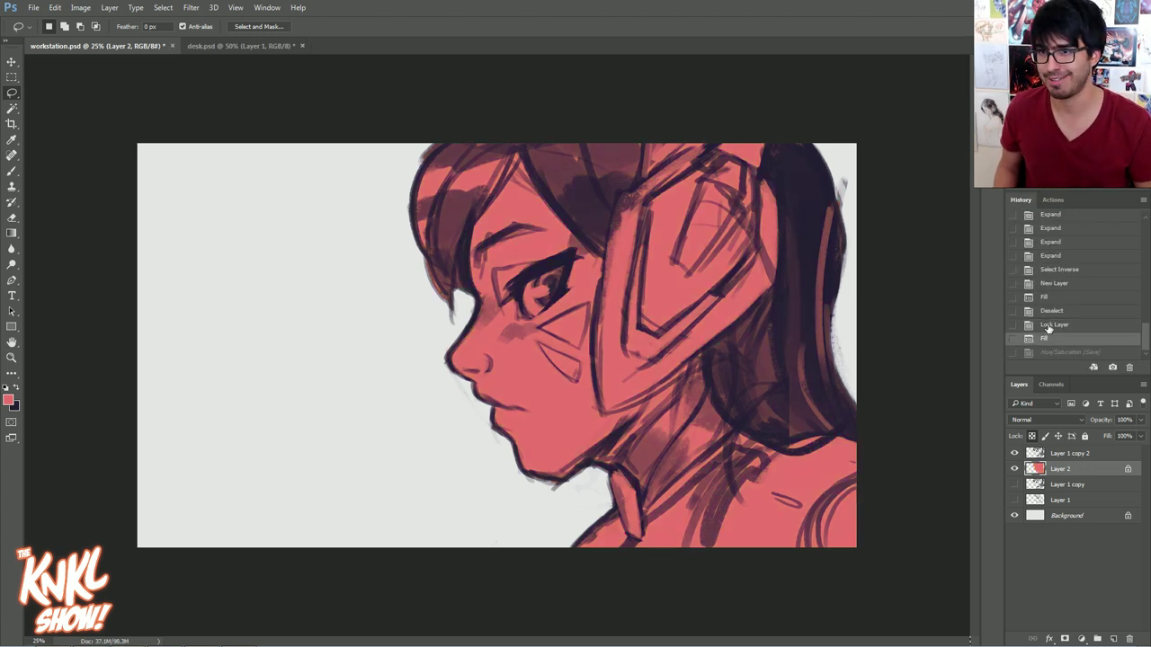
left_click(1046, 326)
left_click(1044, 339)
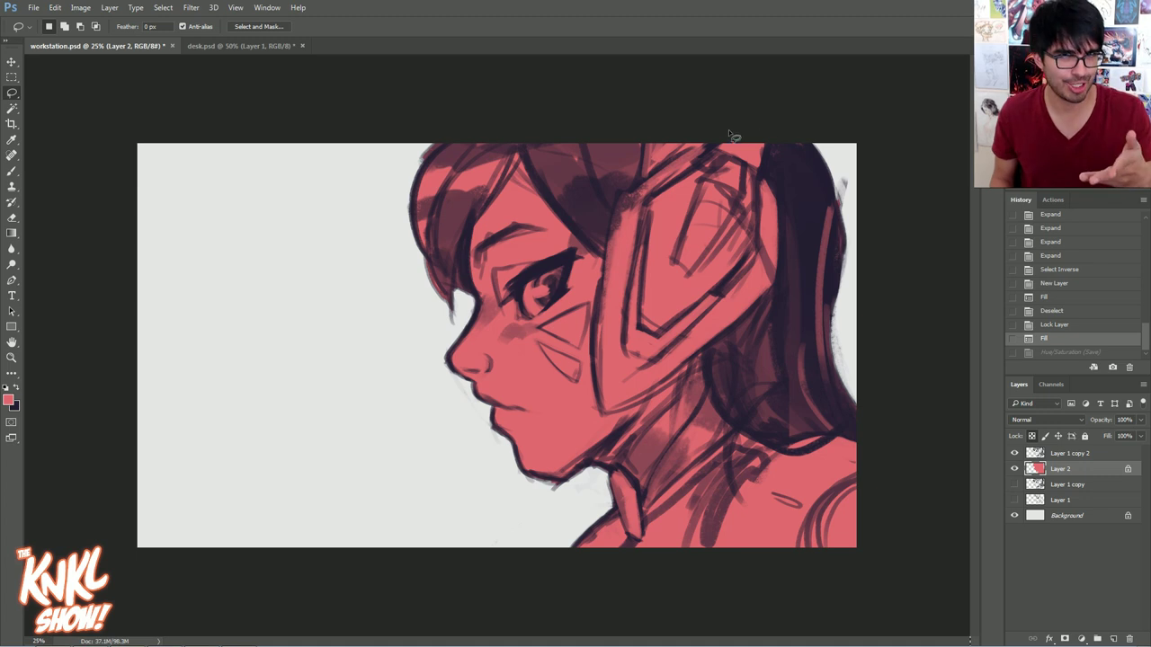
left_click(1046, 310)
left_click(1046, 298)
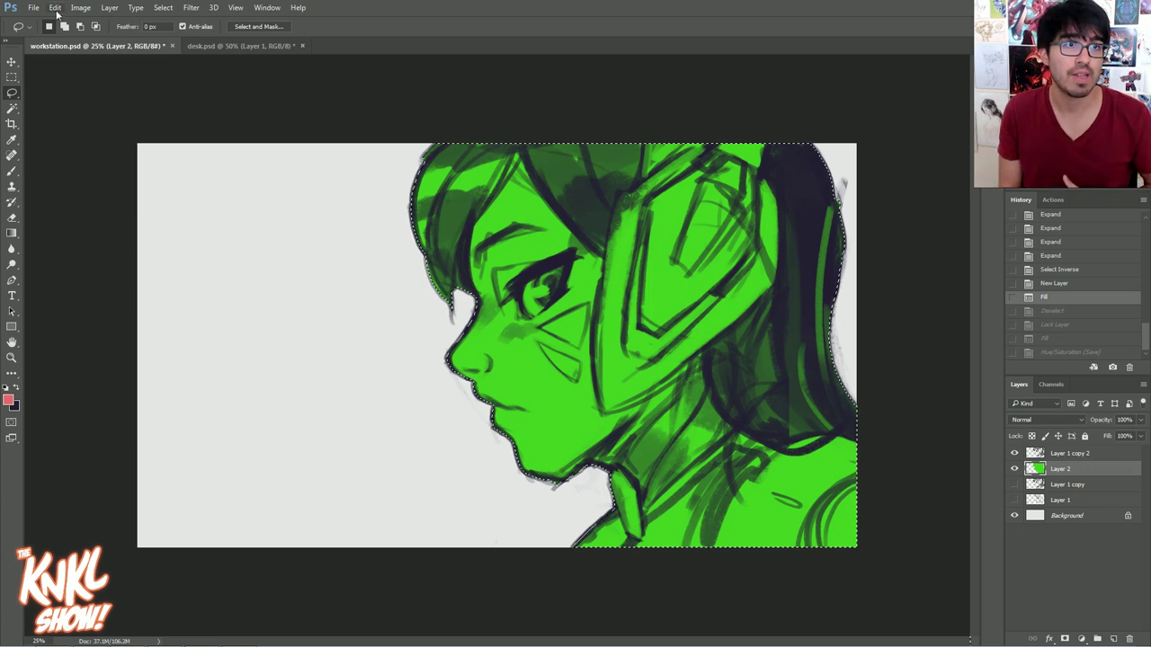
Fill the selected silhouette using the Fill command with Foreground Color, Normal mode and 100% opacity
left_click(56, 9)
left_click(72, 195)
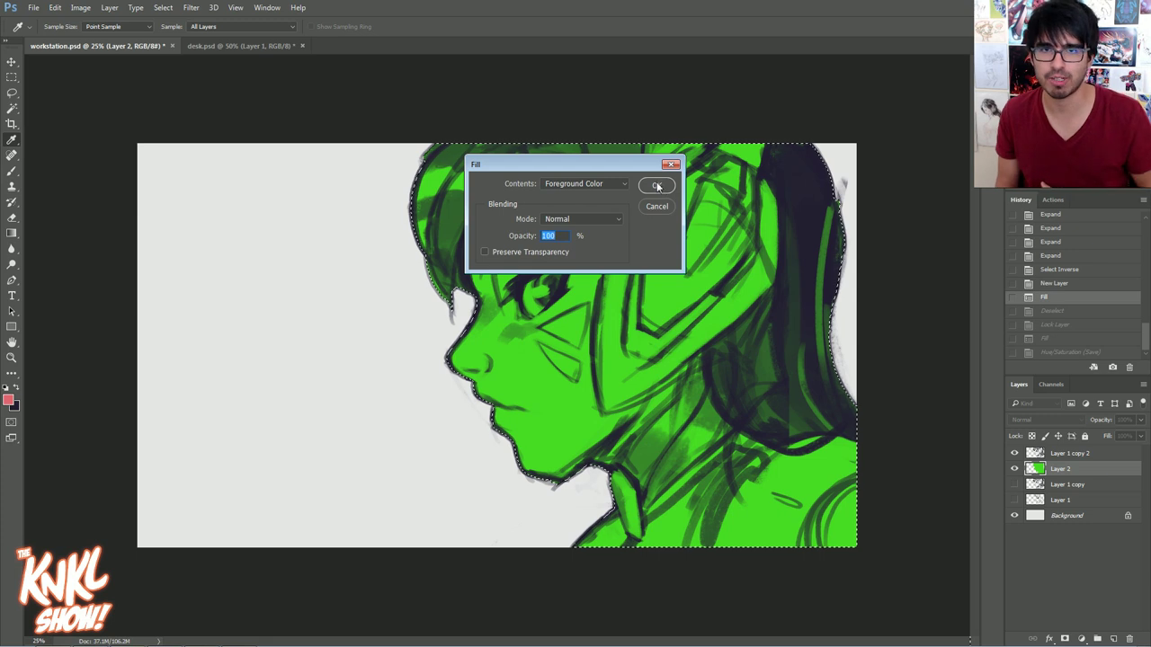
left_click(657, 186)
key("l")
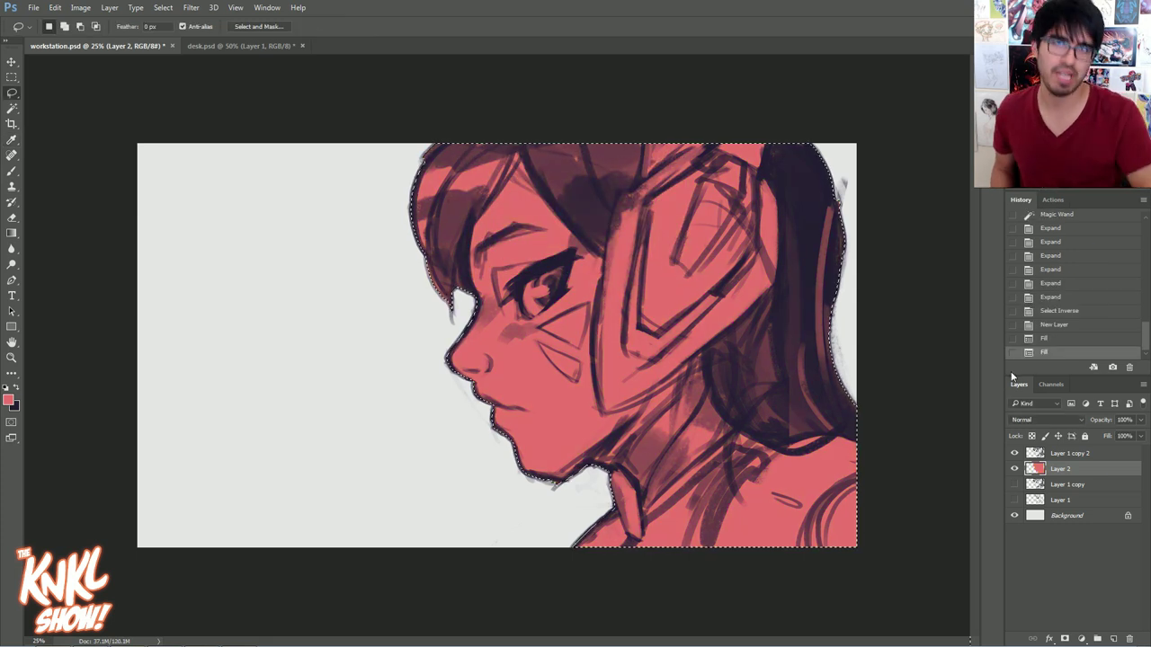
Choose a blue foreground color, fill the selected silhouette on Layer 2 with it, and deselect
left_click(9, 400)
left_click_drag(189, 331, 188, 341)
left_click_drag(145, 298, 138, 290)
left_click(293, 278)
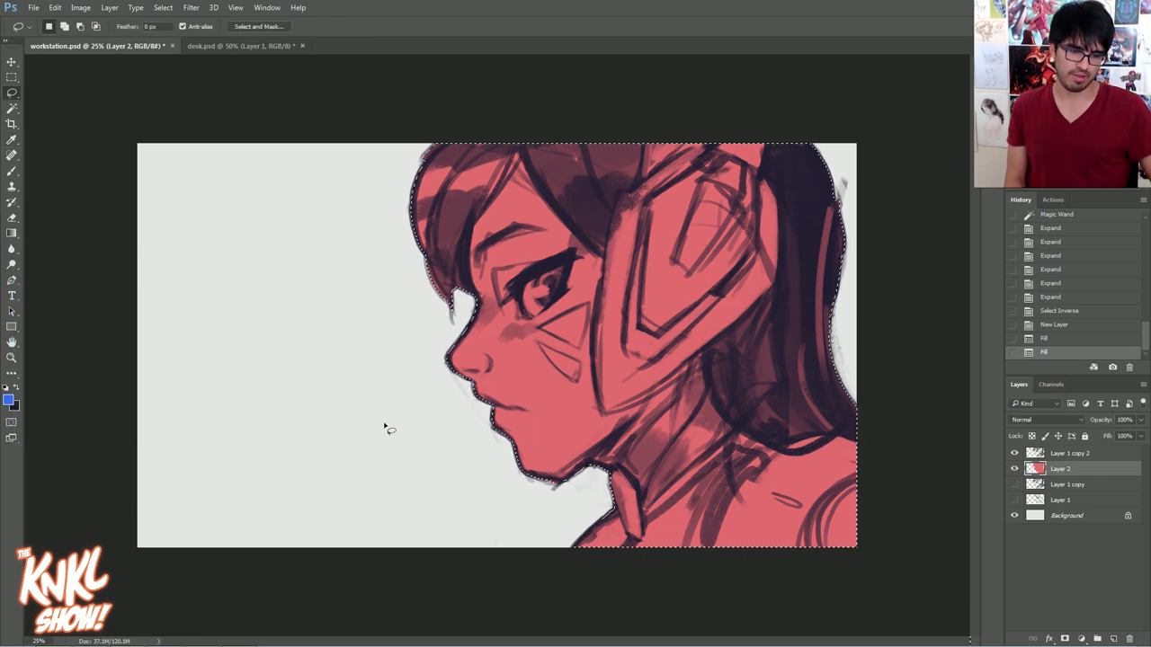
key("alt+BackSpace")
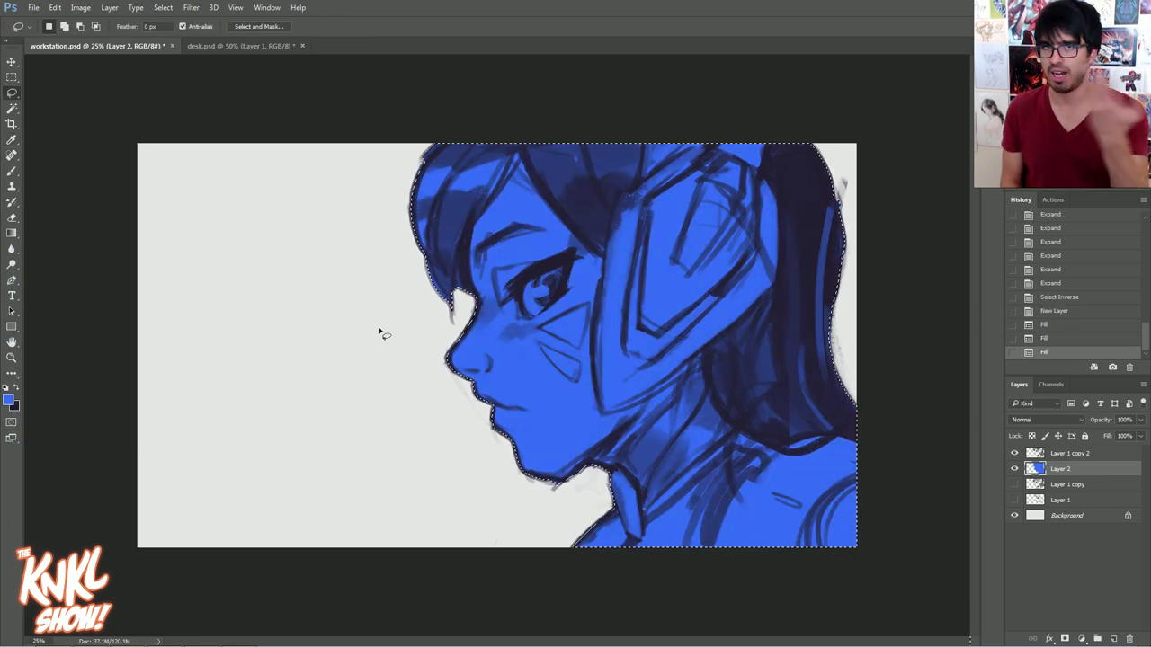
key("ctrl+d")
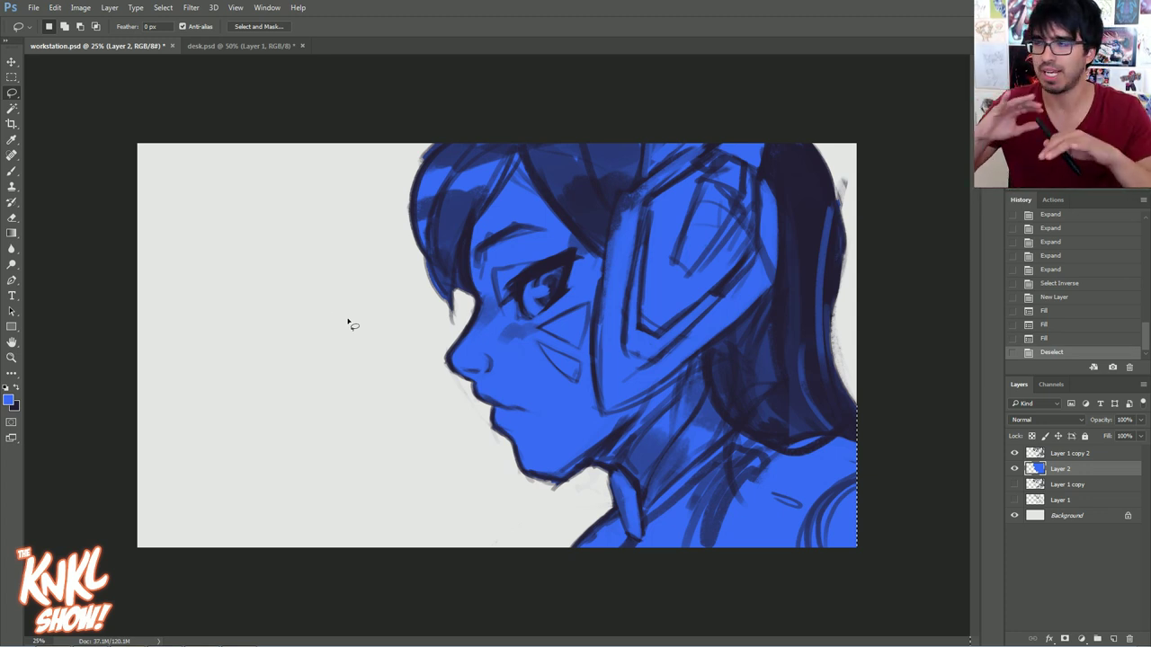
Hide the blue Layer 2 and add an empty layer directly above it
left_click(1014, 469)
key("ctrl+shift+alt+n")
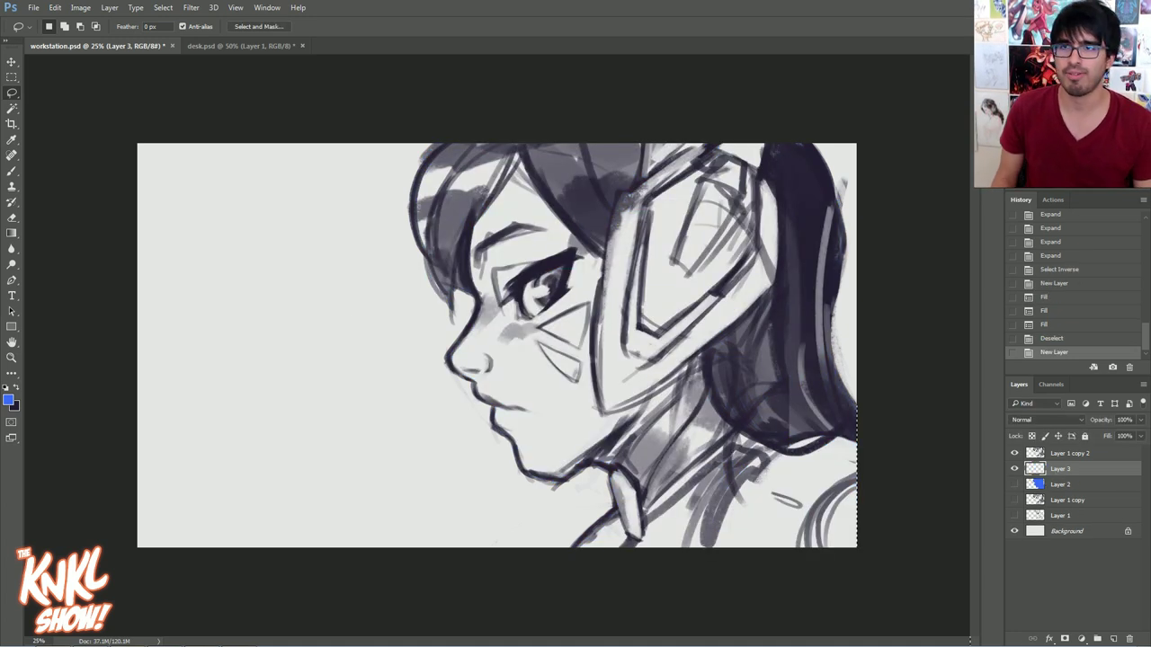
Paint blue by hand inside the outline of the nose, lips and chin with a 100-pixel round brush, adjusting its size
scroll(432, 374, "up", 2)
key("b")
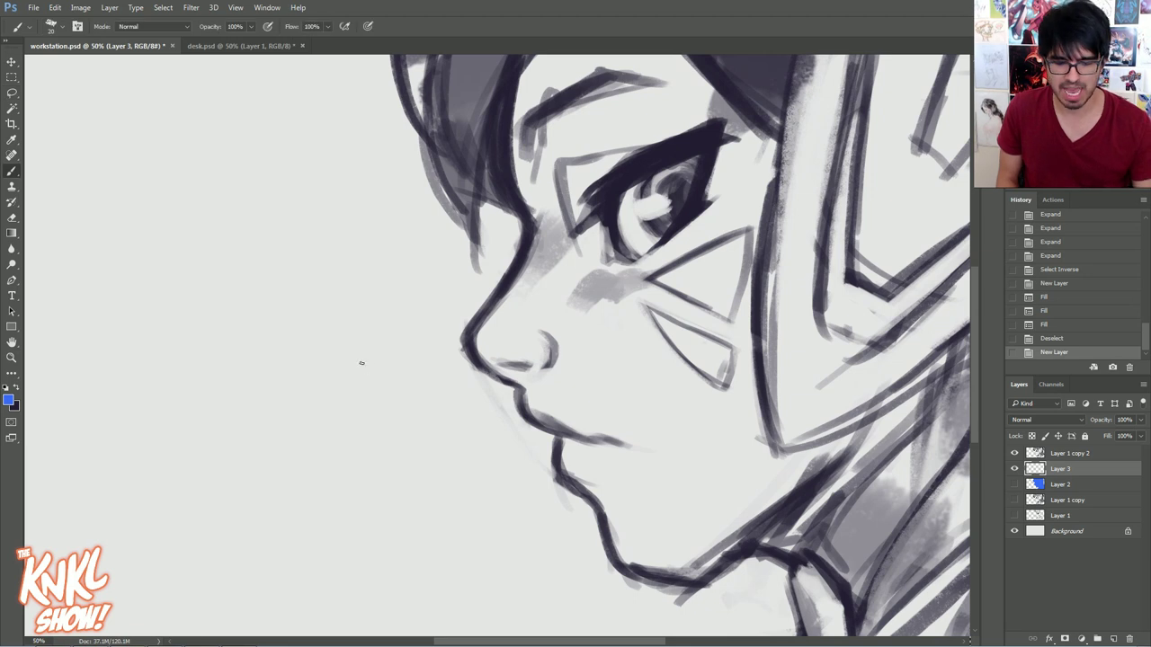
right_click(593, 339)
left_click(623, 418)
key("Return")
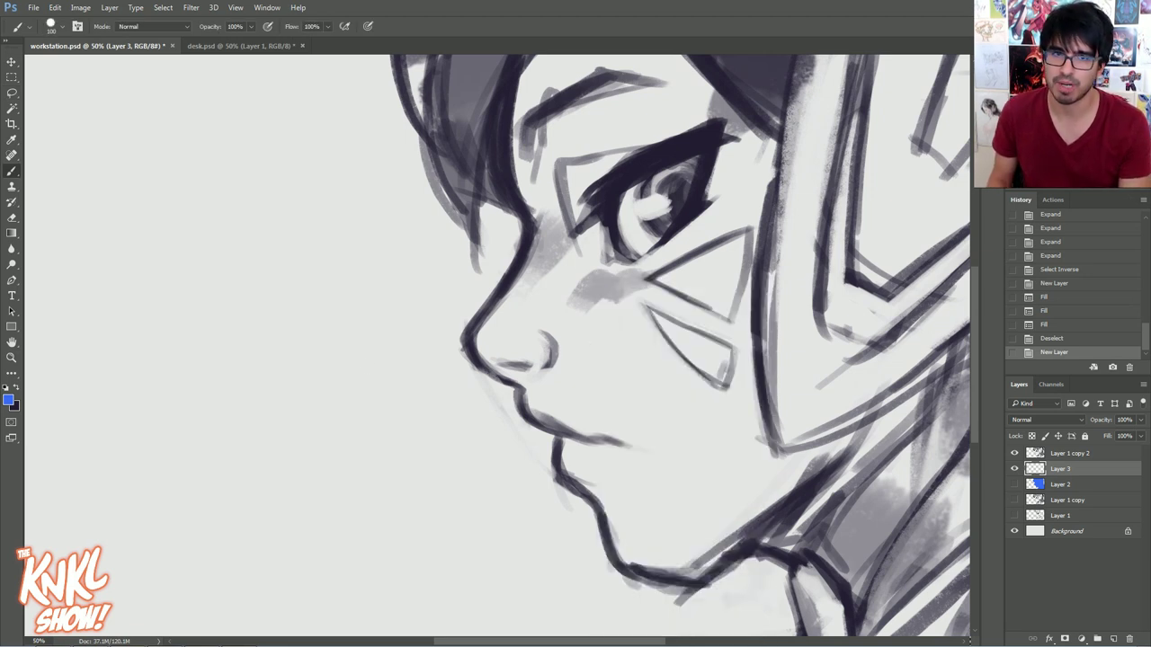
mouse_move(481, 346)
left_mouse_down()
mouse_move(548, 360)
mouse_move(526, 364)
left_mouse_up()
mouse_move(530, 359)
left_mouse_down()
mouse_move(561, 406)
mouse_move(536, 405)
mouse_move(576, 441)
mouse_move(595, 512)
mouse_move(601, 485)
mouse_move(624, 542)
mouse_move(696, 566)
mouse_move(690, 552)
mouse_move(732, 520)
mouse_move(689, 539)
mouse_move(638, 534)
left_mouse_up()
key("bracketleft")
key("bracketleft")
key("bracketleft")
key("bracketright")
key("bracketright")
key("bracketright")
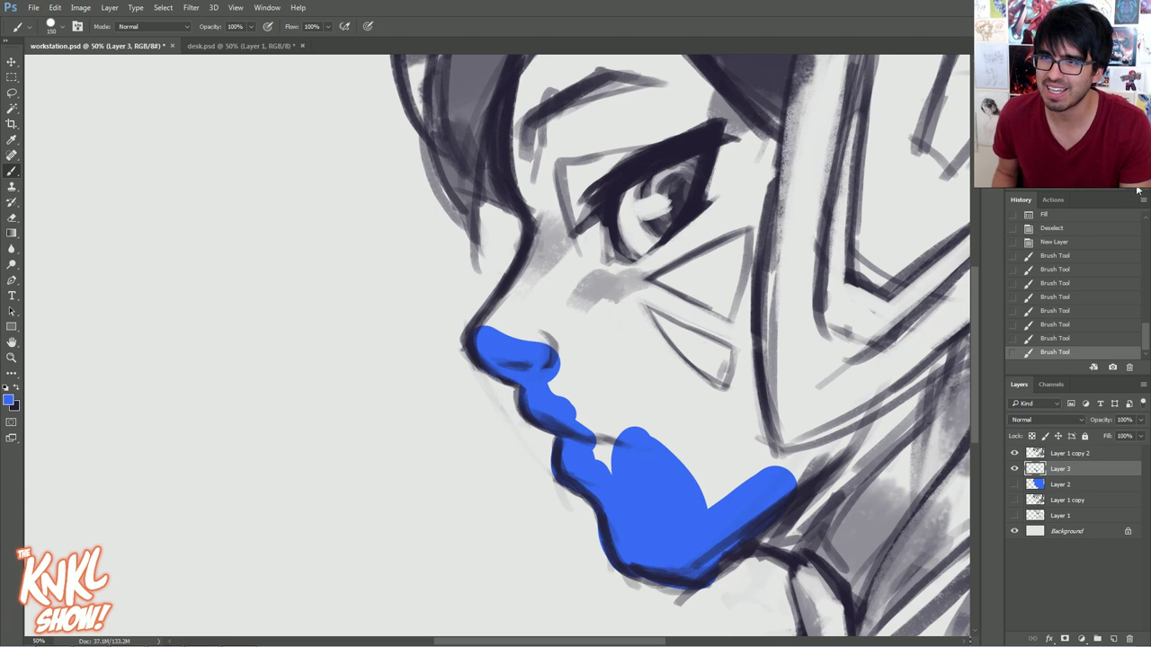
Erase blue paint that spills past the outline around the lips and chin
key("ctrl+plus")
key("ctrl+plus")
left_click_drag(683, 575, 546, 227)
mouse_move(593, 450)
left_mouse_down()
mouse_move(558, 355)
mouse_move(512, 309)
mouse_move(526, 307)
mouse_move(474, 241)
mouse_move(480, 188)
left_mouse_up()
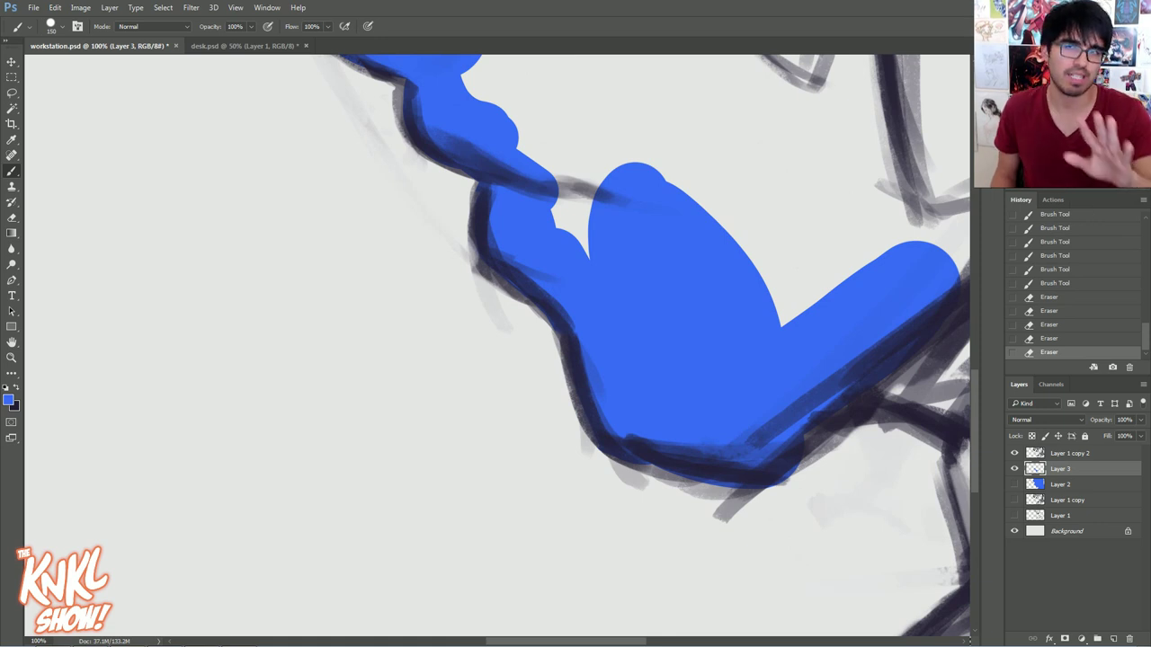
key("ctrl+minus")
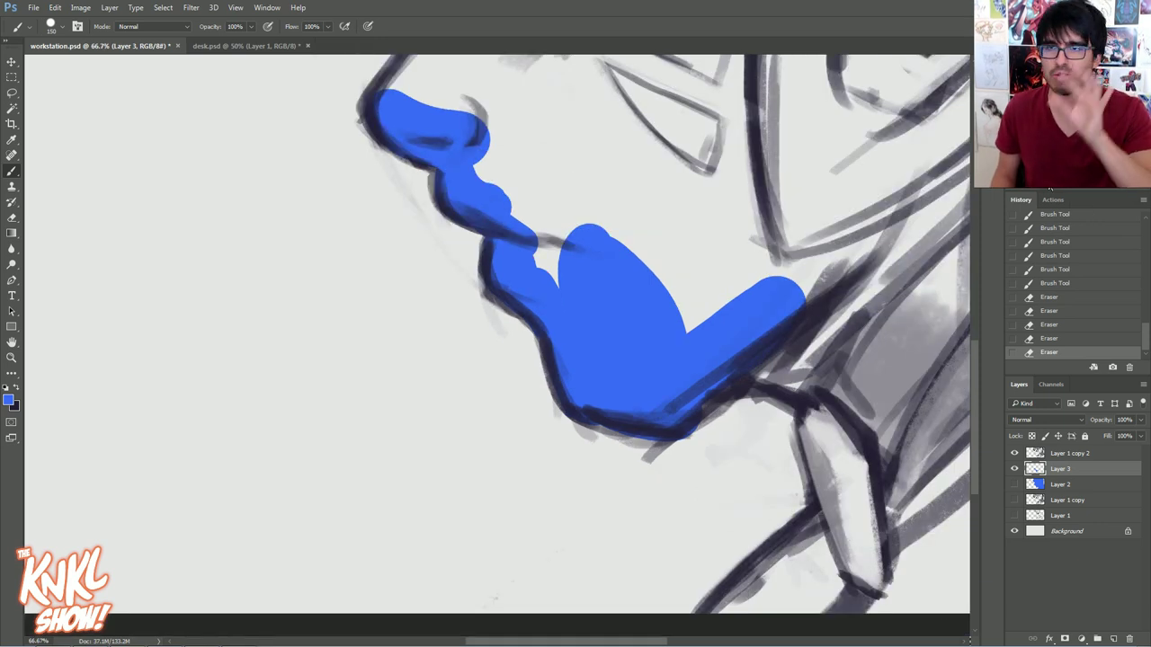
Delete the hand-painted layer and show the filled blue Layer 2 again
key("ctrl+minus")
key("ctrl+minus")
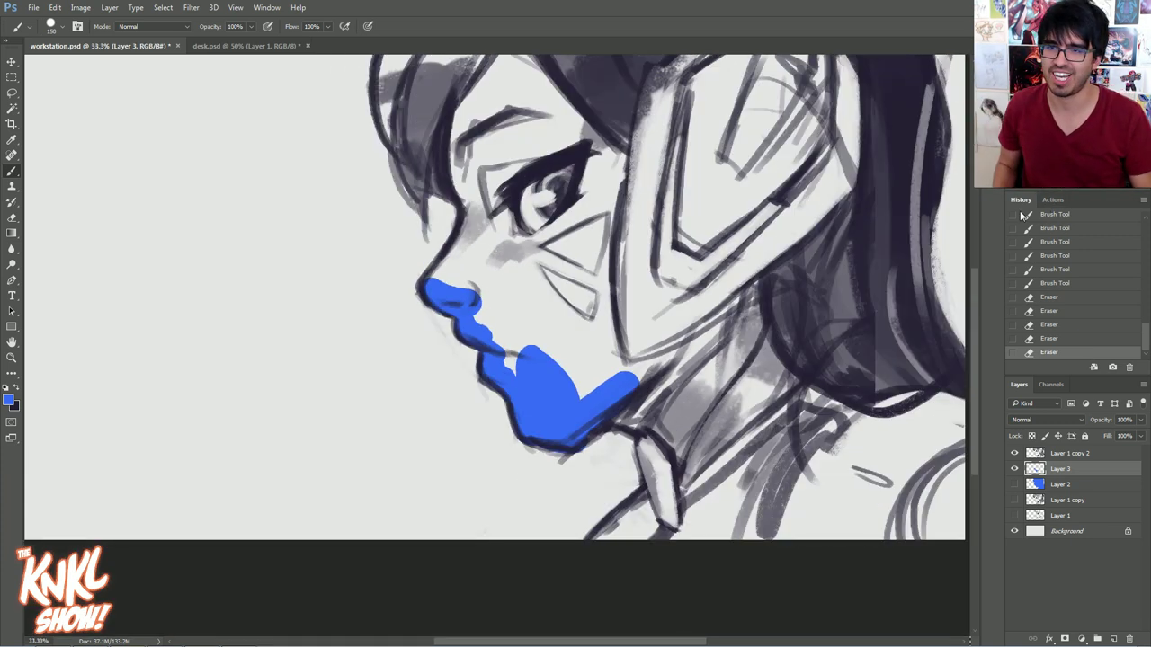
key("Delete")
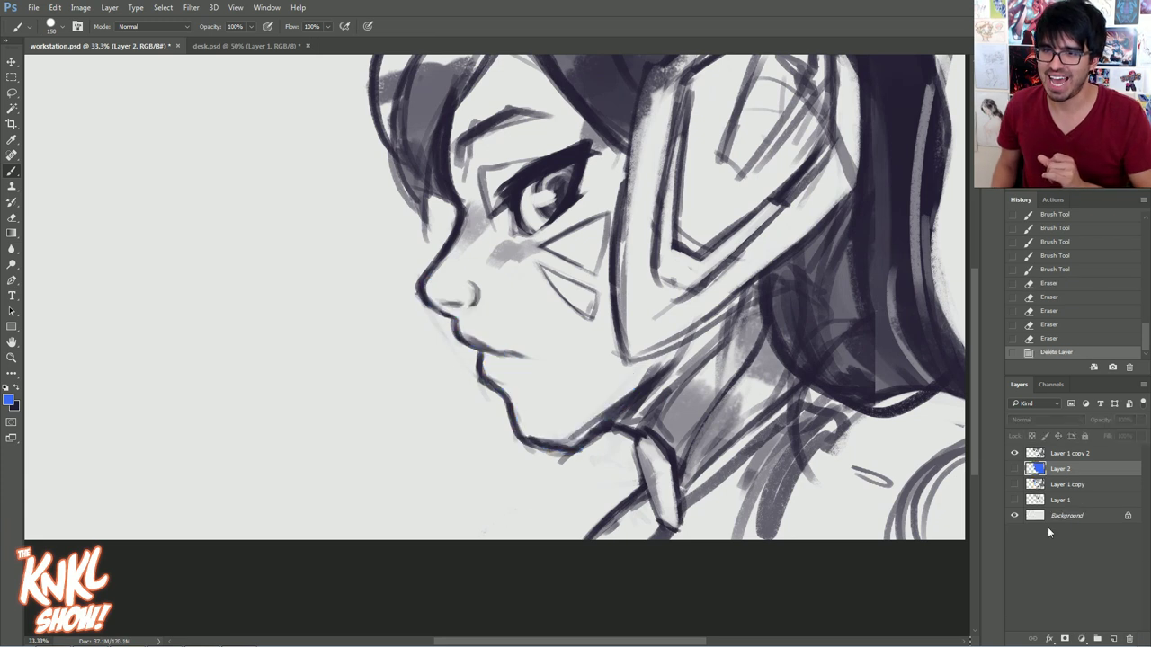
left_click(1014, 469)
key("ctrl+minus")
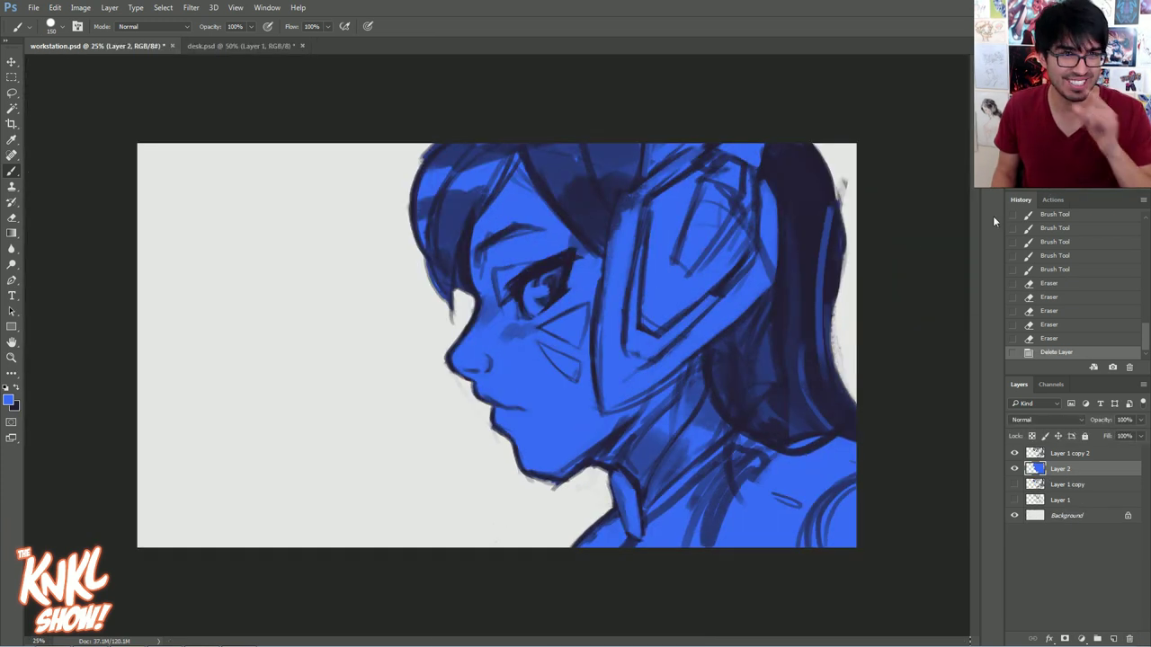
Choose an orange-brown foreground color, lock Layer 2's transparent pixels and fill the silhouette with the new color
left_click(7, 401)
left_click_drag(188, 337, 188, 426)
left_click_drag(118, 335, 113, 327)
left_click(188, 431)
left_click(104, 315)
left_click(265, 281)
key("b")
left_click(1032, 436)
key("alt+BackSpace")
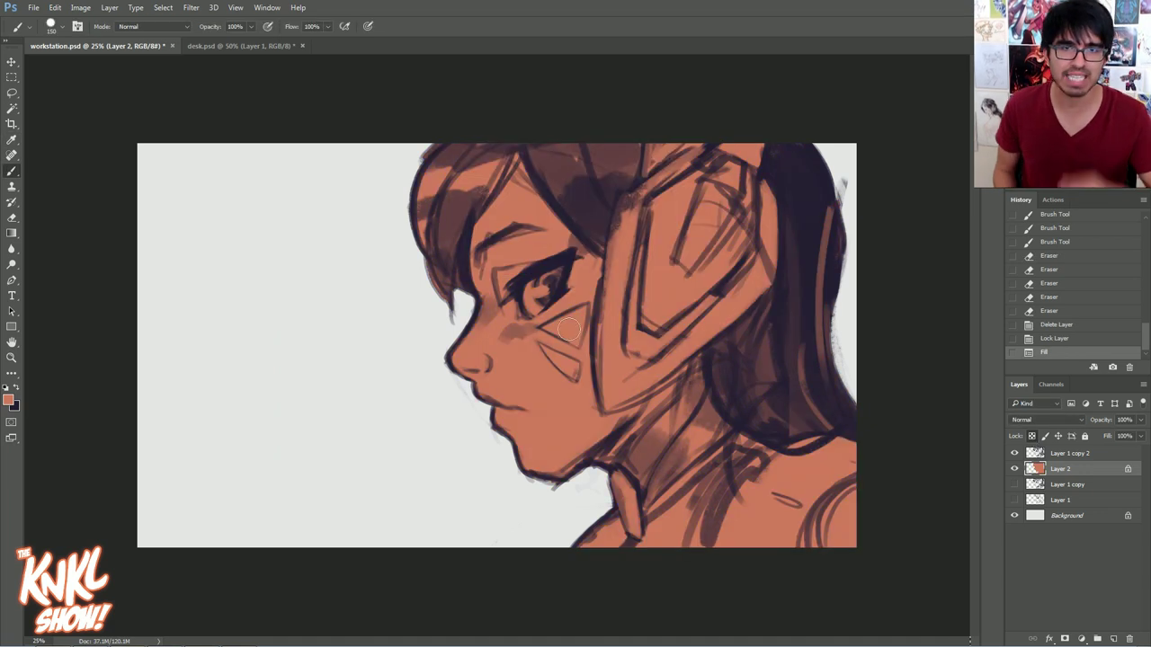
Shift the silhouette's color with Hue/Saturation, using Hue -16 and Lightness +7
key("ctrl+u")
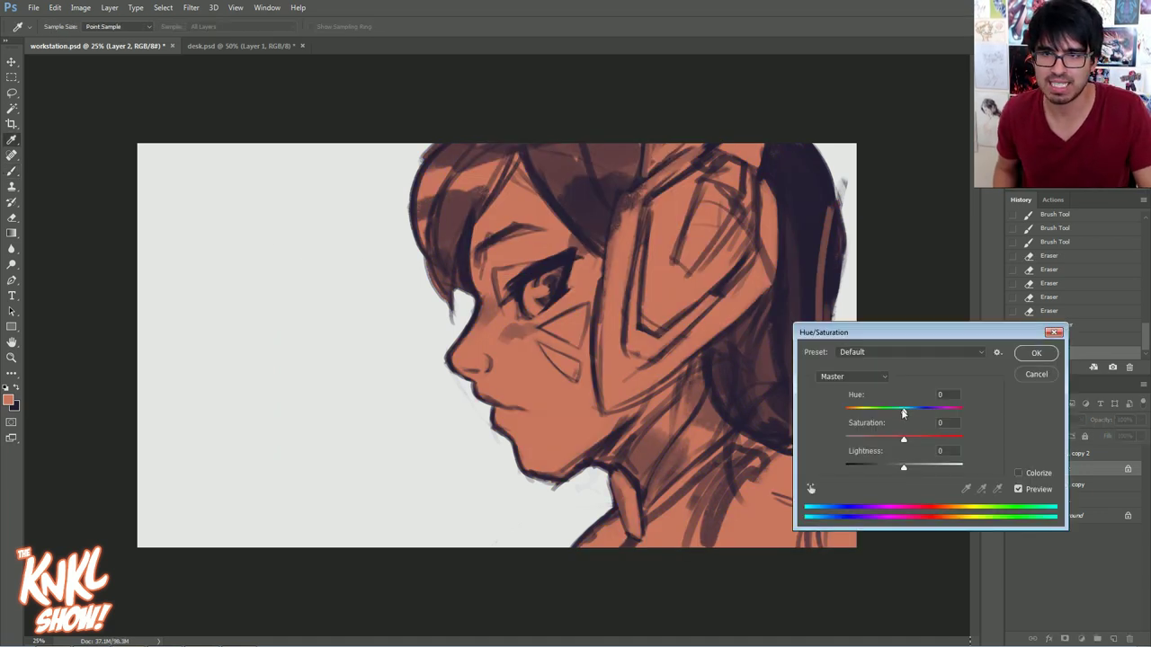
left_click_drag(904, 412, 893, 412)
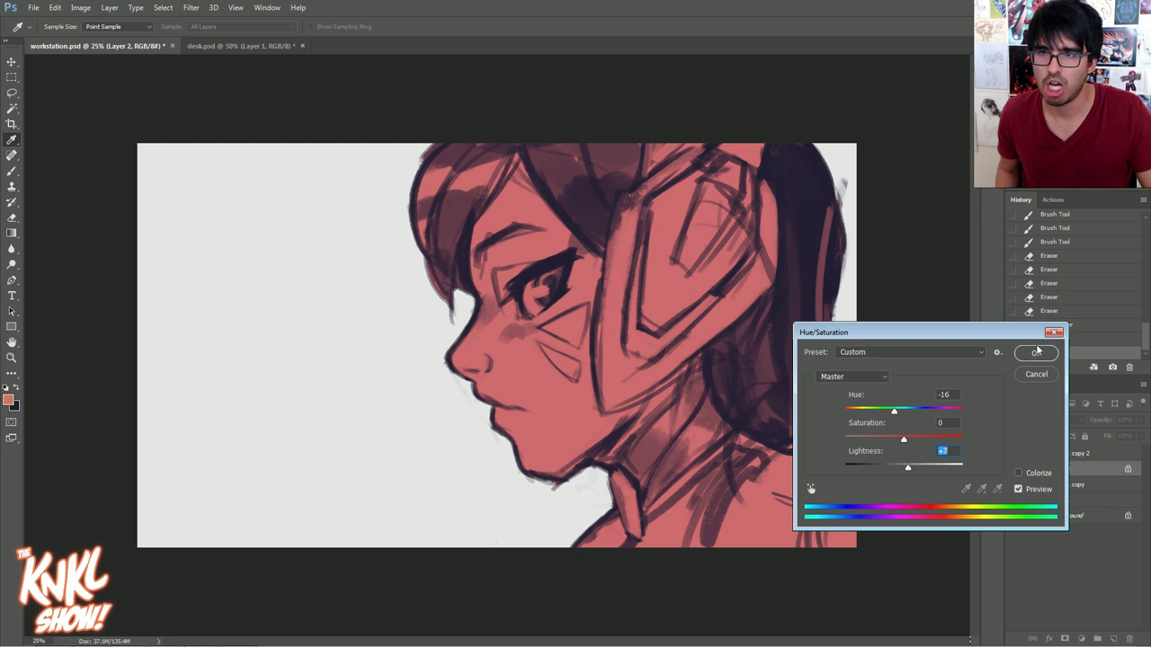
key("Return")
key("b")
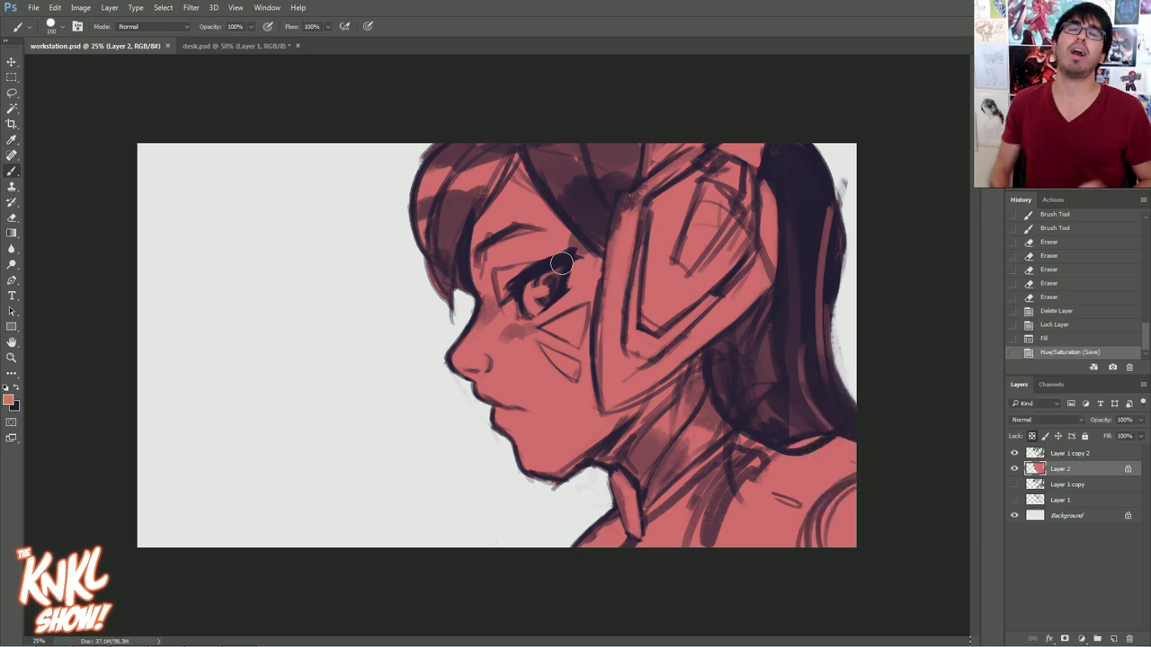
Choose the CHALK NEW preset for the Brush tool
right_click(678, 328)
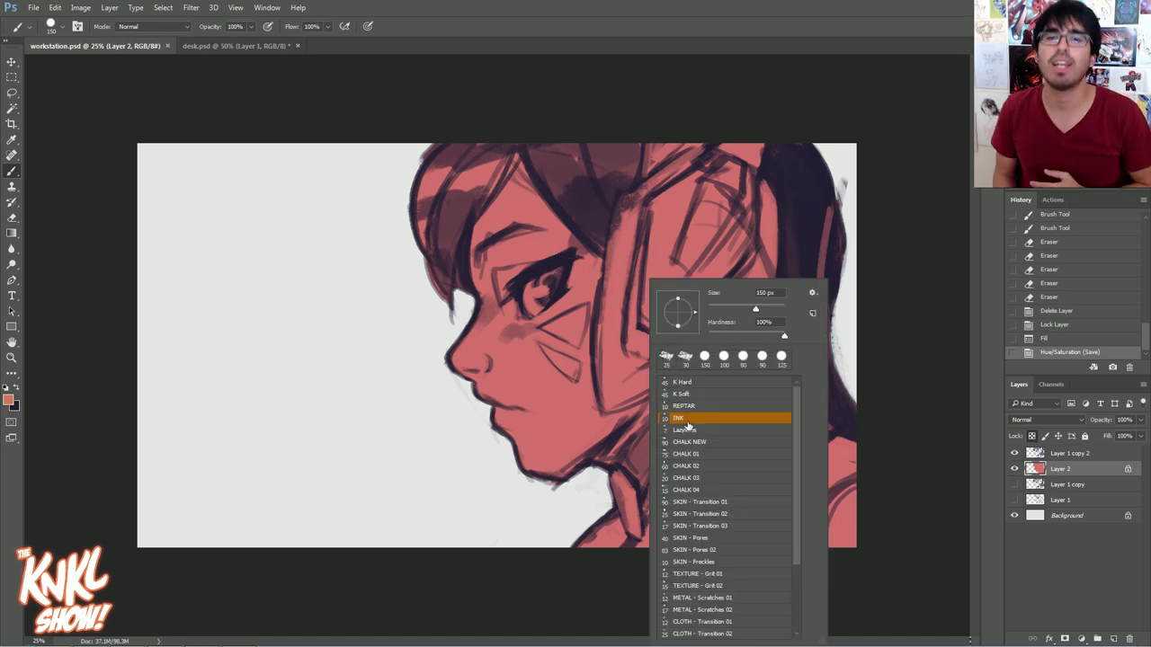
left_click(688, 443)
key("Return")
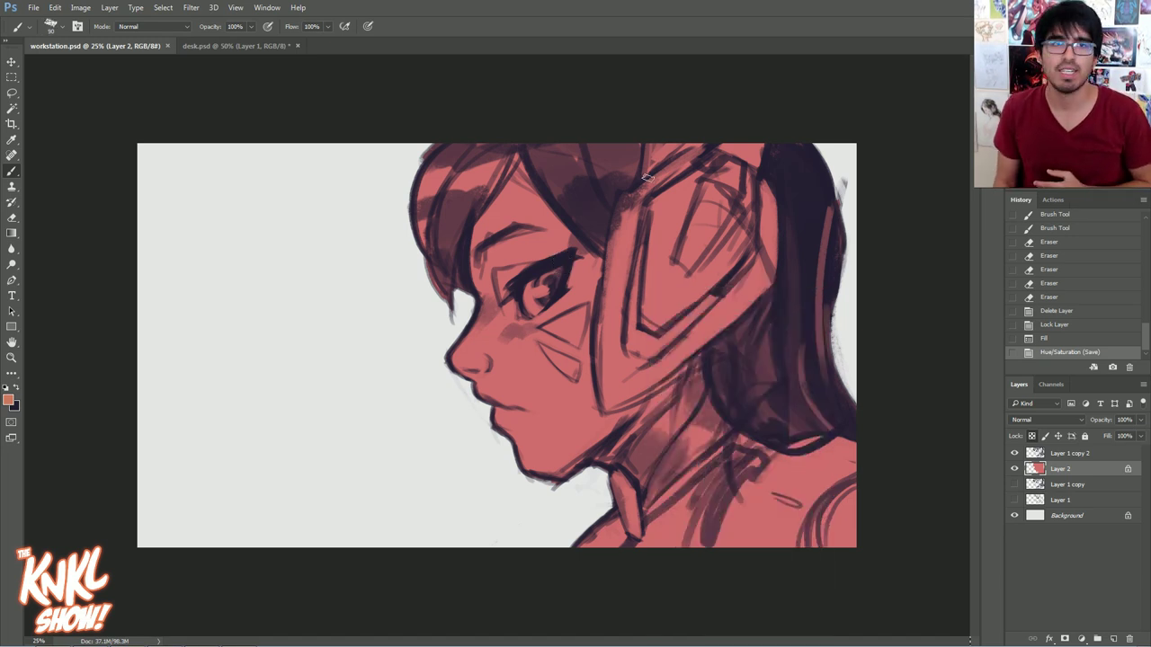
In desk.psd, set the foreground color to bright green 4afa67 and outline the two bracket keys on the keyboard photo
left_click(235, 44)
key("ctrl+plus")
key("ctrl+plus")
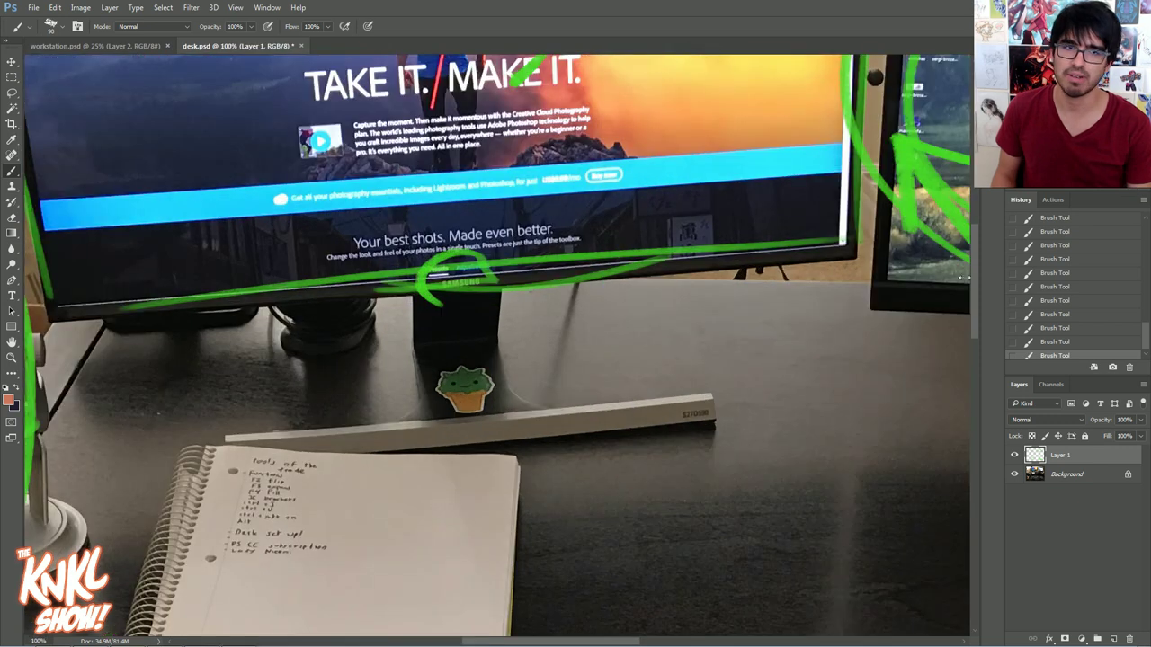
left_click_drag(686, 426, 329, 126)
left_click_drag(463, 377, 530, 160)
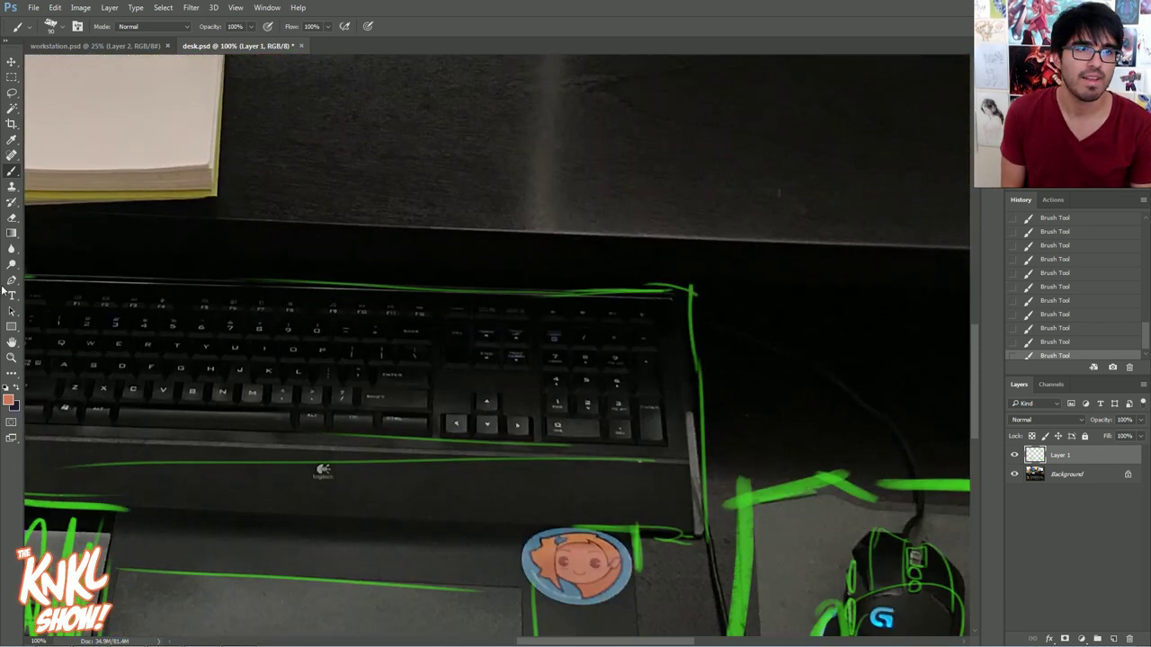
left_click(8, 400)
left_click(189, 382)
left_click(128, 286)
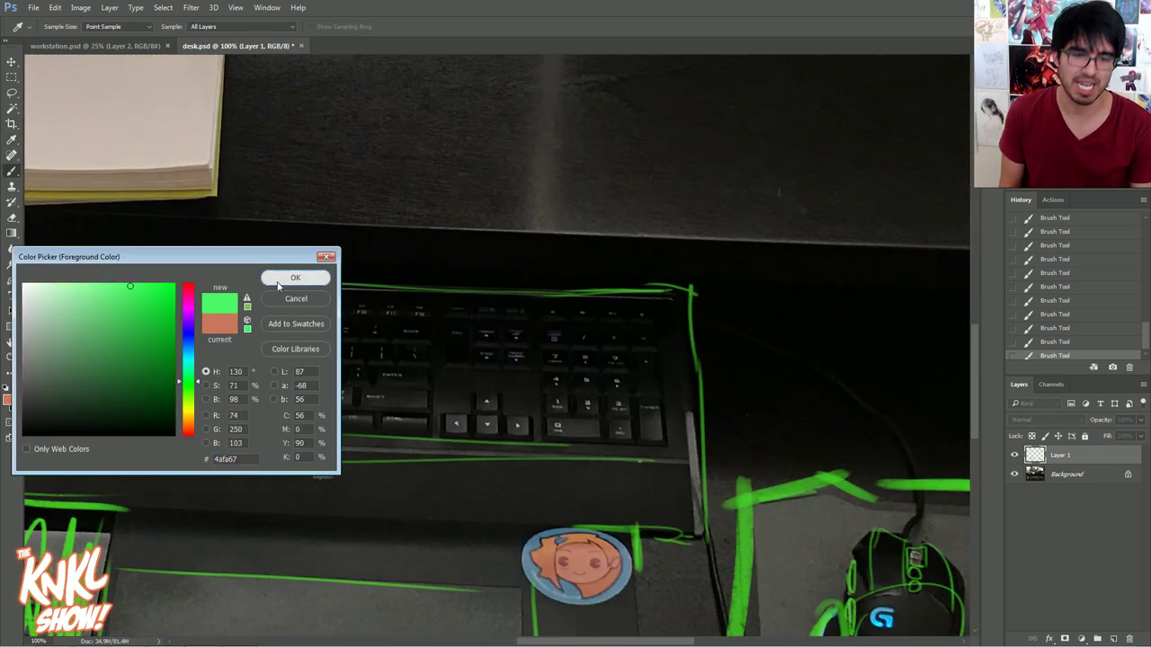
left_click(295, 278)
mouse_move(341, 358)
left_mouse_down()
mouse_move(390, 366)
mouse_move(393, 348)
mouse_move(344, 341)
mouse_move(370, 363)
left_mouse_up()
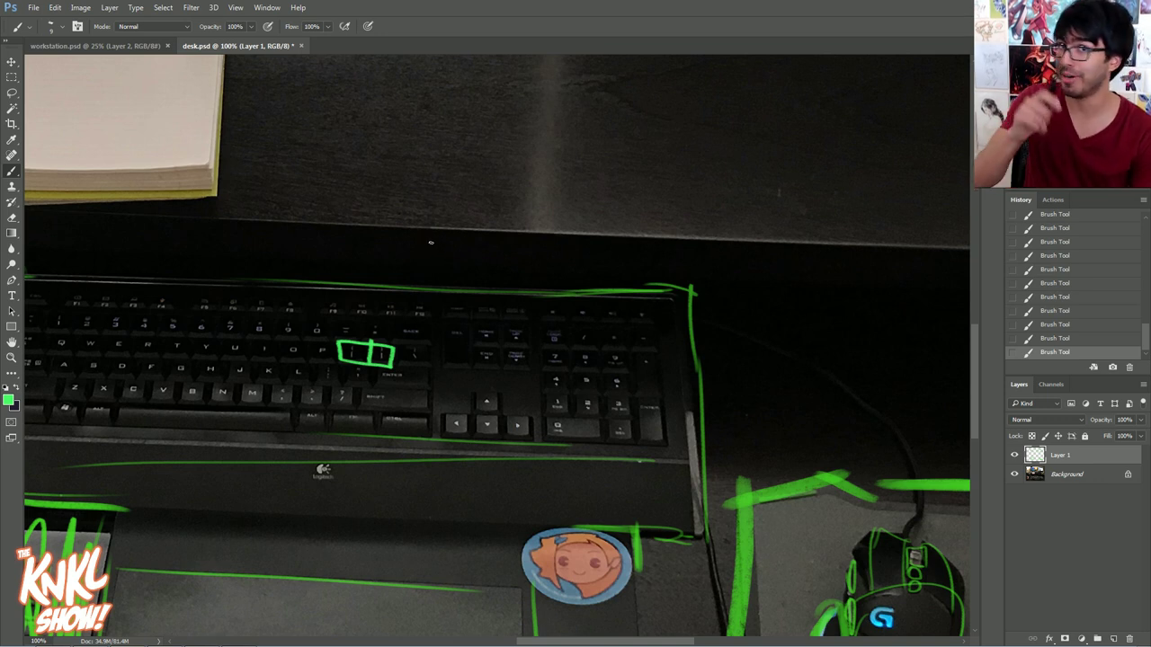
Enlarge and shrink the brush tip repeatedly in size increments to demonstrate quick brush resizing
key("bracketright")
key("bracketright")
key("bracketright")
key("bracketright")
key("bracketright")
key("bracketright")
key("bracketright")
key("bracketright")
key("bracketright")
key("bracketleft")
key("bracketleft")
key("bracketleft")
key("bracketleft")
key("bracketleft")
key("bracketleft")
key("bracketleft")
key("bracketleft")
key("bracketleft")
key("bracketright")
key("bracketright")
key("bracketright")
key("bracketright")
key("bracketright")
key("bracketright")
key("bracketright")
key("bracketright")
key("bracketright")
key("bracketright")
key("bracketright")
key("bracketright")
key("bracketright")
key("bracketright")
key("bracketright")
key("bracketright")
key("bracketright")
key("bracketright")
key("bracketright")
key("bracketright")
key("bracketleft")
key("bracketleft")
key("bracketleft")
key("bracketleft")
key("bracketleft")
key("bracketleft")
key("bracketleft")
key("bracketleft")
key("bracketleft")
key("bracketleft")
key("bracketleft")
key("bracketleft")
key("bracketleft")
key("bracketleft")
key("bracketleft")
key("bracketleft")
key("bracketleft")
key("bracketleft")
key("bracketleft")
key("bracketleft")
key("bracketleft")
key("bracketleft")
key("bracketleft")
key("bracketright")
key("bracketright")
key("bracketright")
key("bracketright")
key("bracketright")
key("bracketright")
key("bracketright")
key("bracketright")
key("bracketright")
Paint a large textured green patch on the desk with a 228 px brush, plus a short, narrower stroke beside it
right_click(480, 192)
mouse_move(585, 222)
left_mouse_down()
mouse_move(568, 222)
mouse_move(596, 222)
left_mouse_up()
left_click(596, 152)
right_click(608, 167)
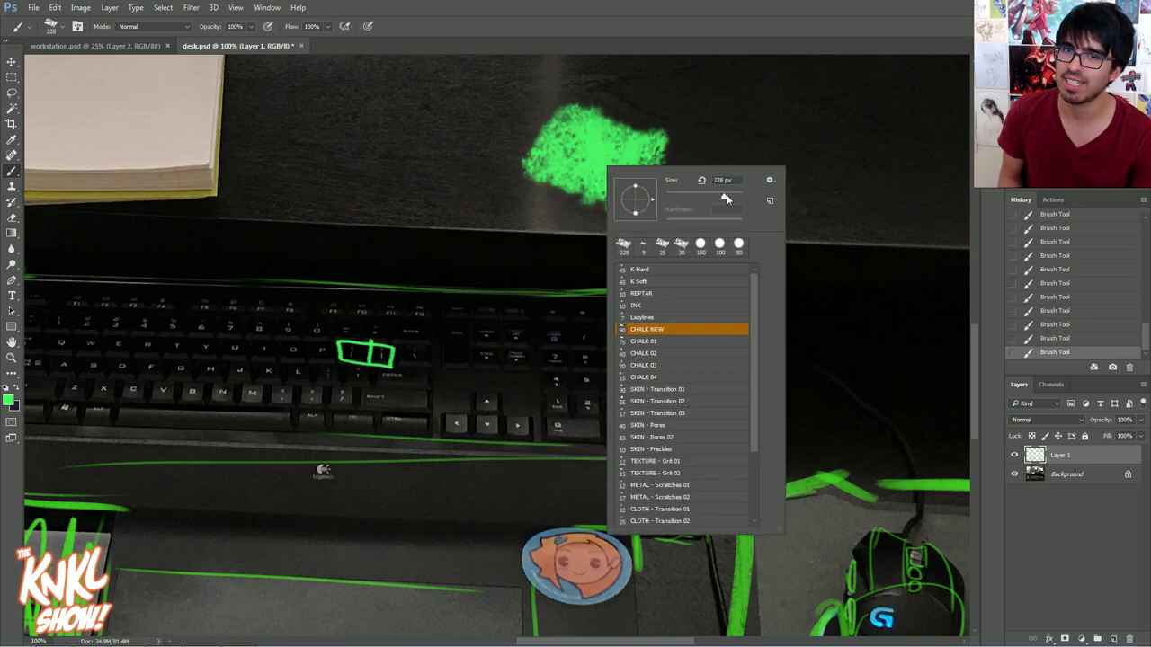
left_click_drag(504, 146, 450, 214)
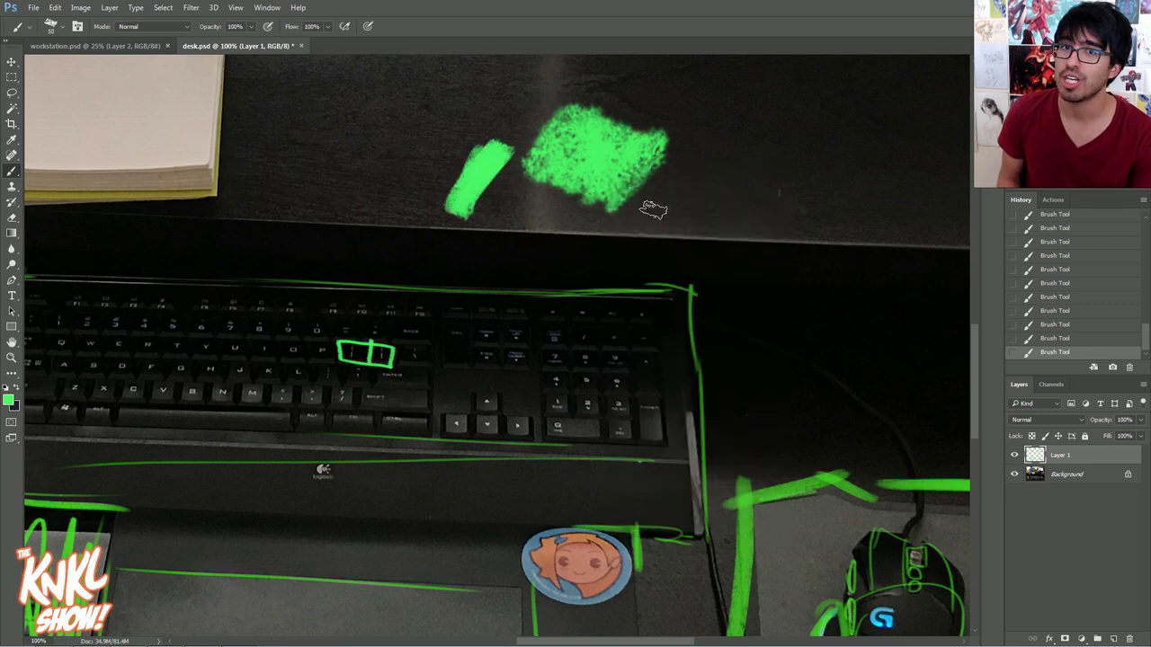
Paint a fan of curved green strokes above the keyboard's upper-right corner, enlarging the brush between strokes
mouse_move(668, 280)
left_mouse_down()
mouse_move(752, 167)
mouse_move(795, 187)
left_mouse_up()
key("bracketright")
key("bracketright")
key("bracketright")
key("bracketright")
key("bracketright")
key("bracketright")
key("bracketright")
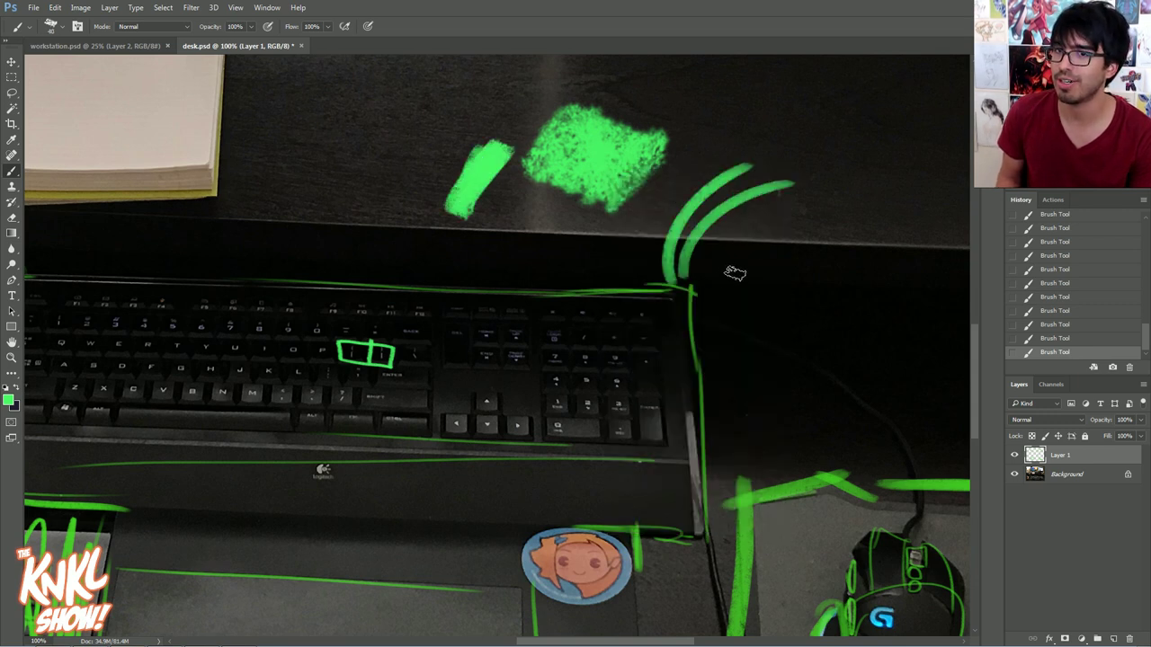
mouse_move(690, 291)
left_mouse_down()
mouse_move(805, 179)
mouse_move(783, 145)
left_mouse_up()
mouse_move(650, 270)
left_mouse_down()
mouse_move(650, 218)
mouse_move(705, 144)
left_mouse_up()
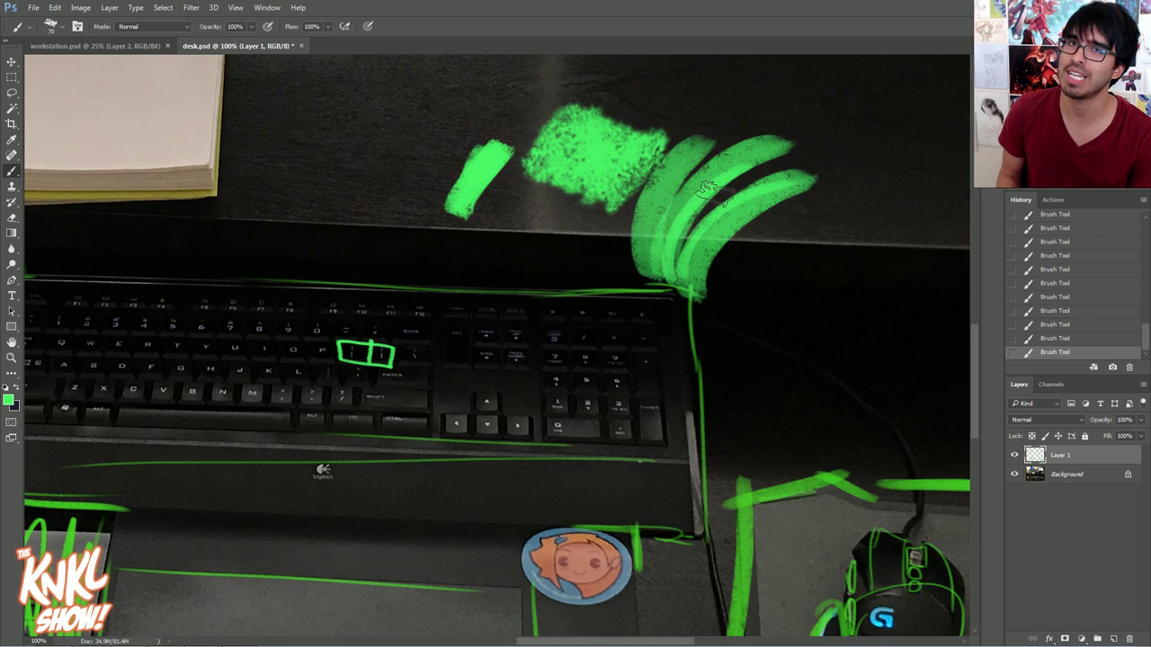
Shrink the brush and sketch a green hand resting over the outlined bracket keys
key("bracketleft")
key("bracketleft")
key("bracketleft")
key("bracketleft")
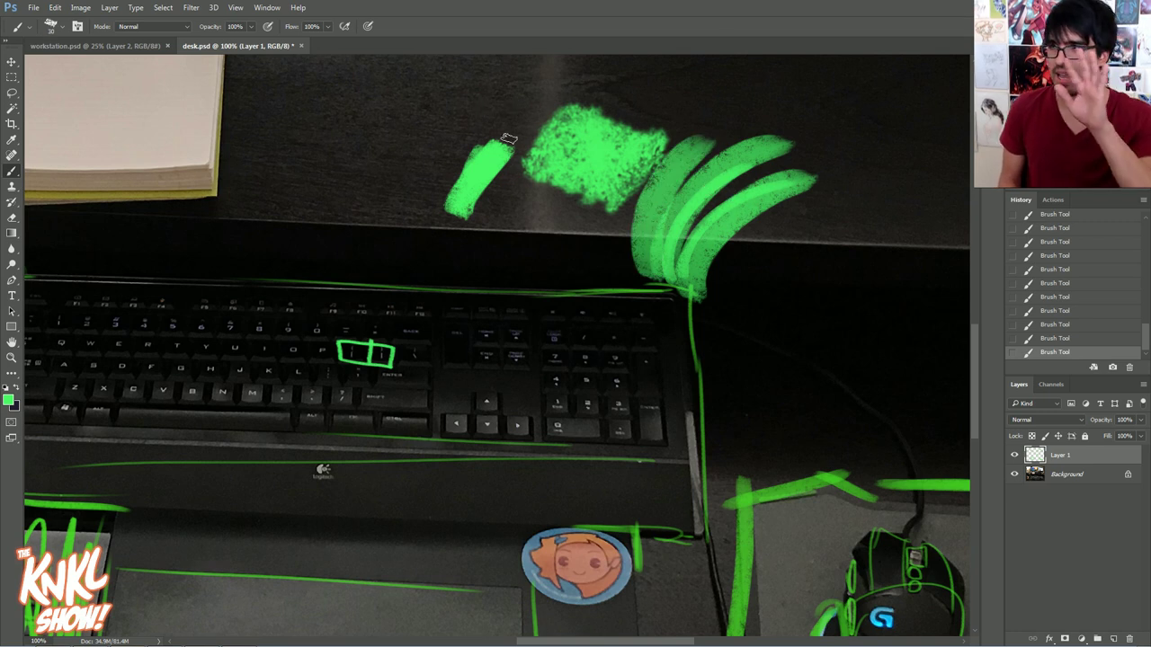
key("bracketleft")
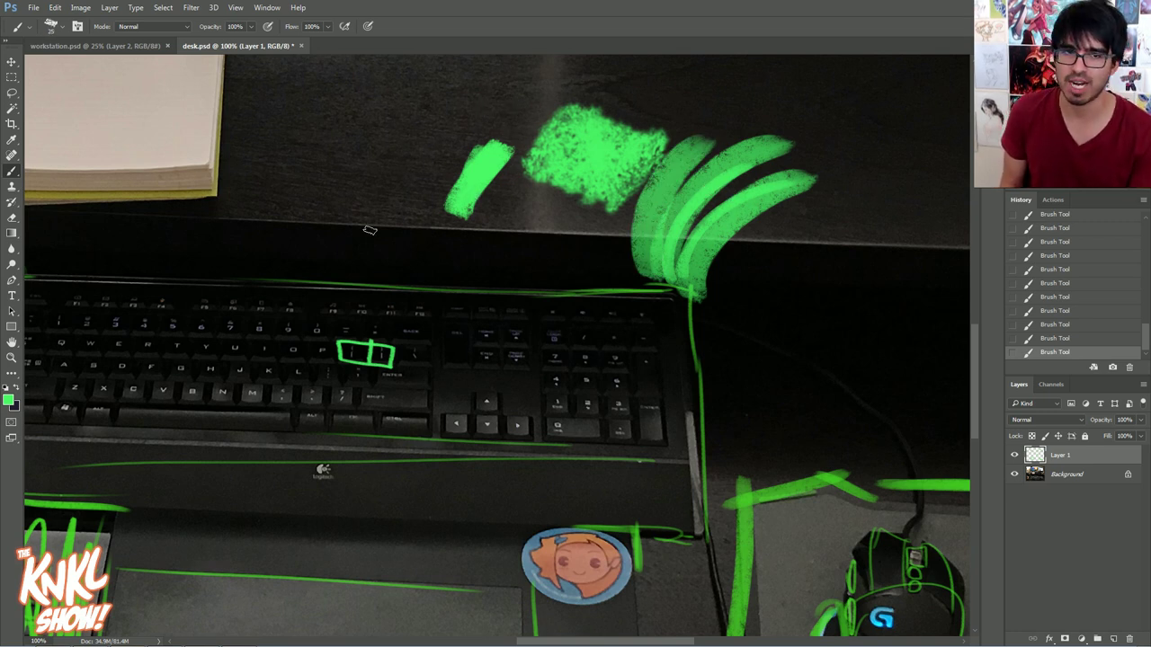
left_click_drag(326, 289, 338, 327)
left_click_drag(314, 314, 349, 314)
mouse_move(329, 491)
left_mouse_down()
mouse_move(440, 425)
mouse_move(407, 395)
mouse_move(404, 344)
mouse_move(386, 360)
mouse_move(359, 341)
mouse_move(362, 294)
mouse_move(330, 435)
left_mouse_up()
Sketch a second green hand holding a pen over the drawing tablet, reducing the brush size for the fingers
scroll(421, 480, "down", 5)
mouse_move(475, 580)
left_mouse_down()
mouse_move(473, 461)
mouse_move(423, 396)
mouse_move(372, 428)
mouse_move(393, 498)
left_mouse_up()
left_click_drag(347, 423, 411, 445)
mouse_move(374, 420)
left_mouse_down()
mouse_move(490, 261)
mouse_move(385, 423)
left_mouse_up()
key("[")
left_click_drag(346, 460, 369, 441)
left_click_drag(391, 511, 346, 601)
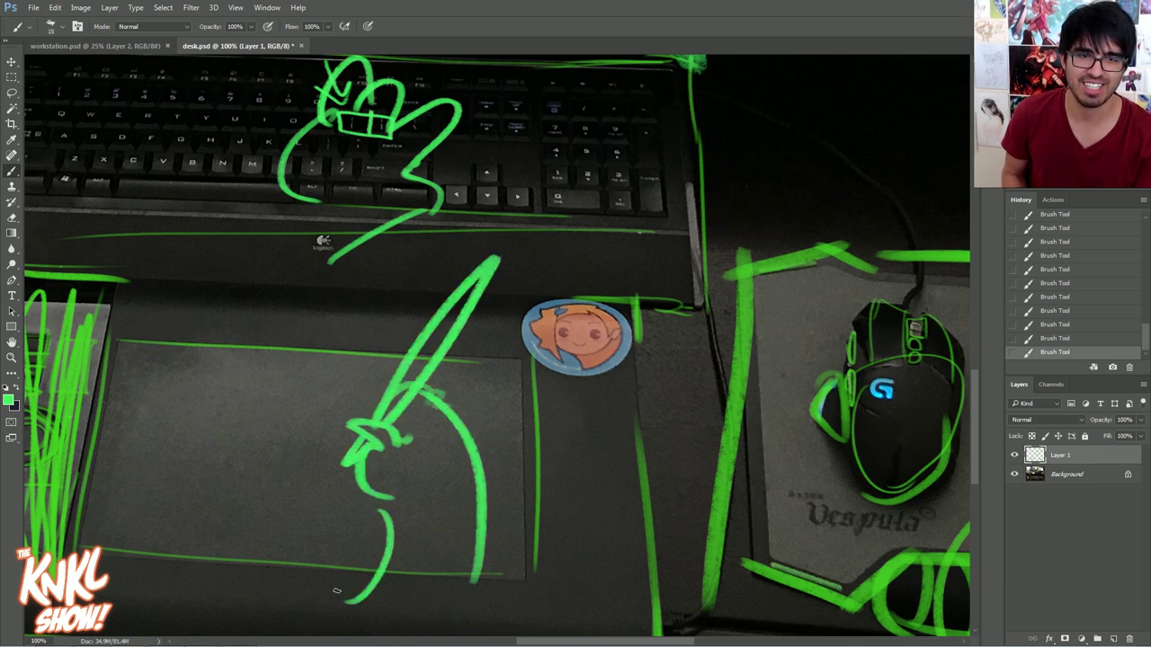
Extend both sketched hands with long green forearm lines running down across the tablet
left_click_drag(306, 200, 79, 544)
left_click_drag(345, 254, 261, 589)
left_click_drag(392, 531, 342, 634)
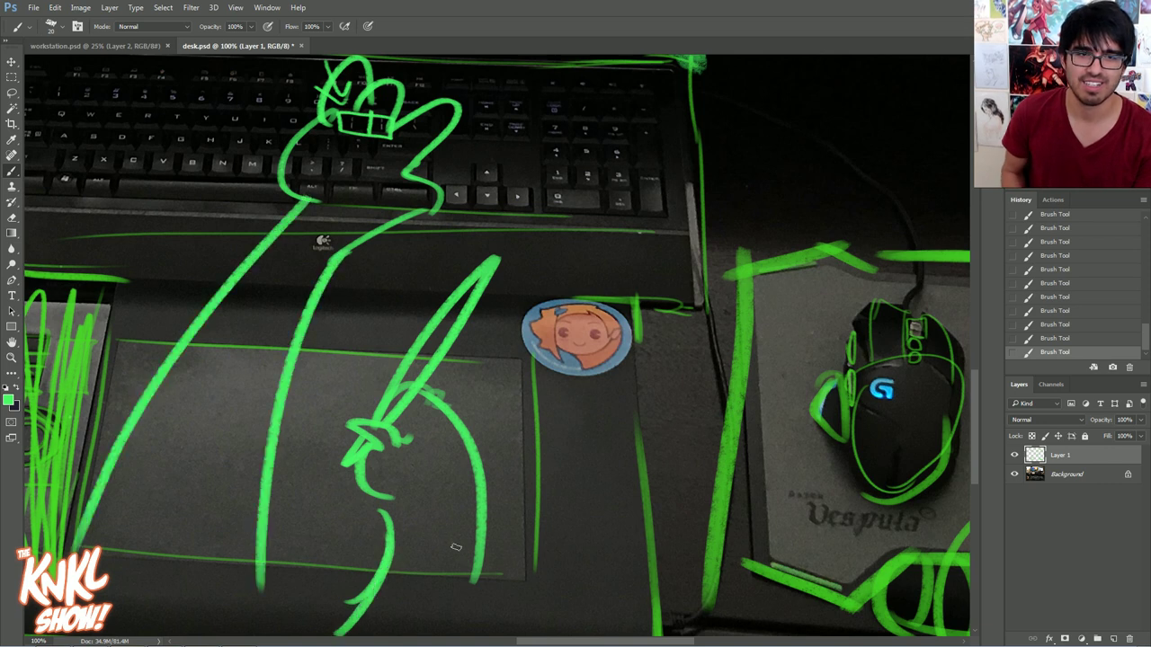
left_click_drag(486, 492, 493, 634)
mouse_move(497, 345)
left_mouse_down()
mouse_move(662, 399)
mouse_move(624, 342)
mouse_move(623, 388)
left_mouse_up()
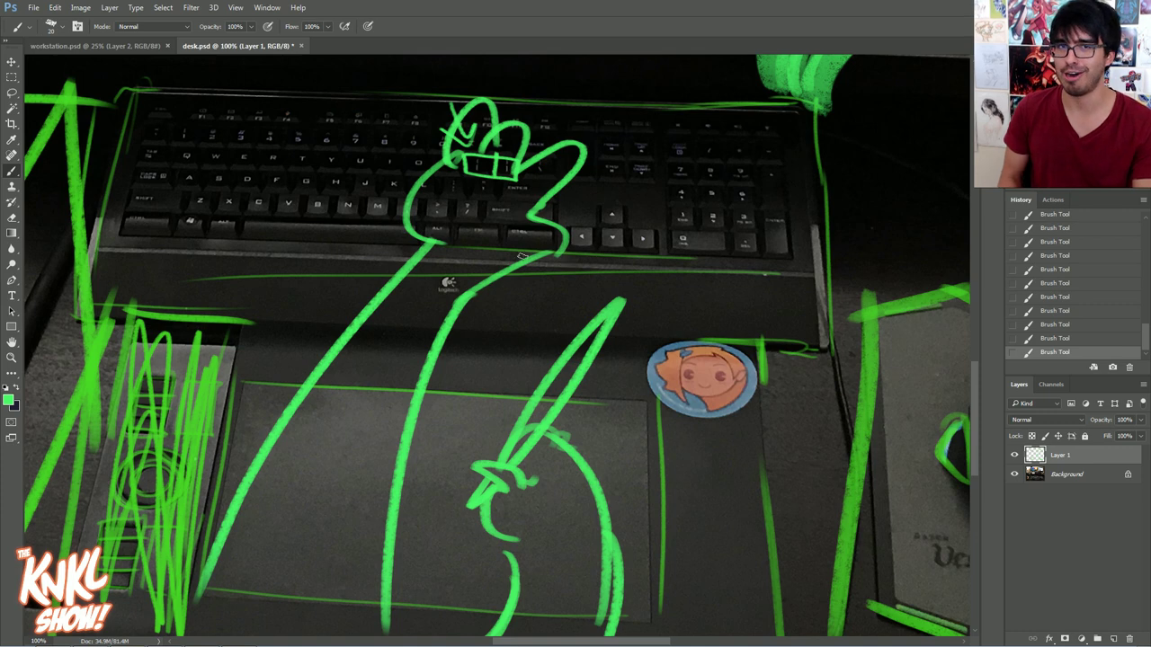
left_click_drag(753, 190, 586, 344)
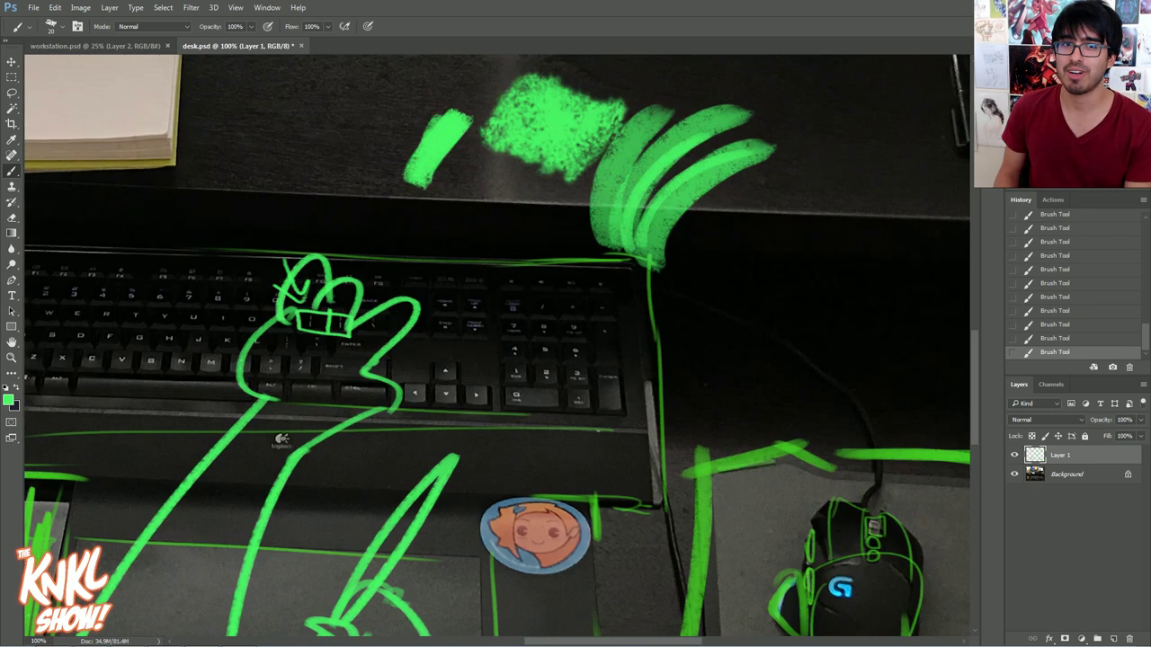
In workstation.psd, add an empty layer above Layer 2 and paint thin green arcs in the blank area facing the character
left_click(115, 45)
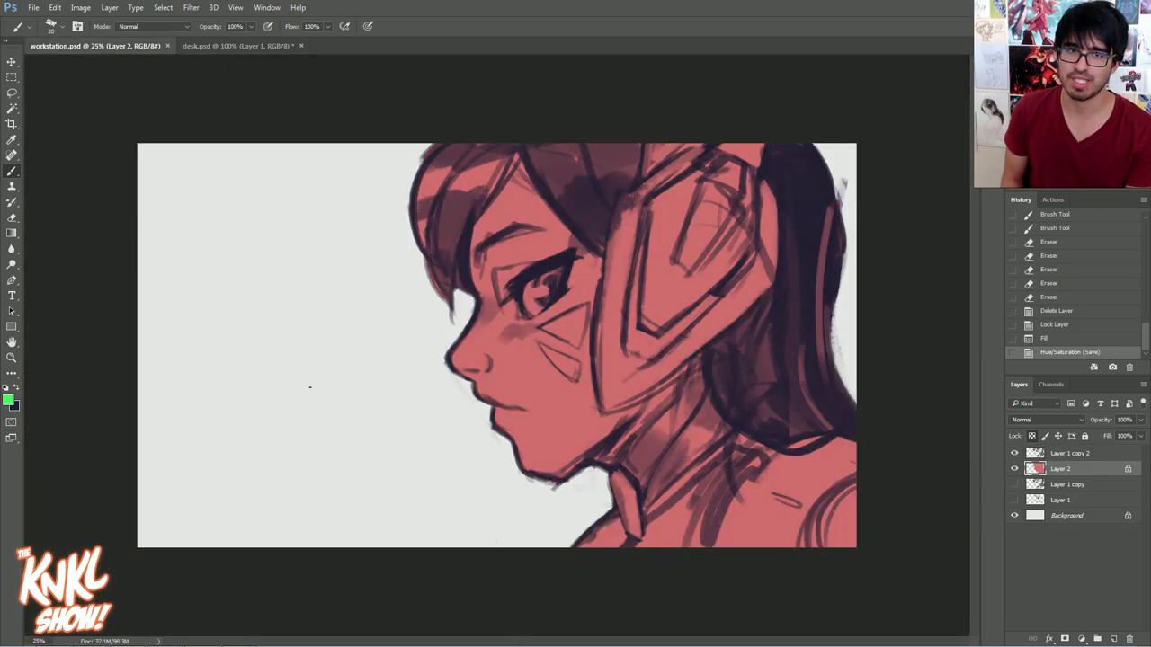
key("ctrl+shift+n")
key("Return")
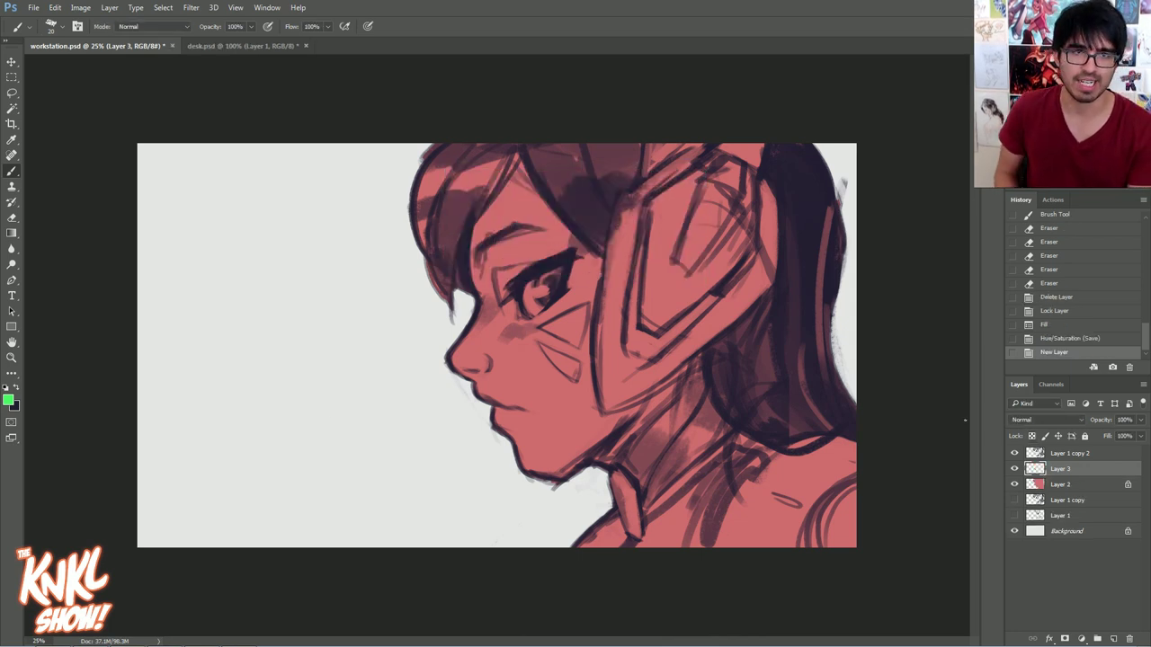
mouse_move(270, 387)
left_mouse_down()
mouse_move(333, 284)
mouse_move(297, 320)
left_mouse_up()
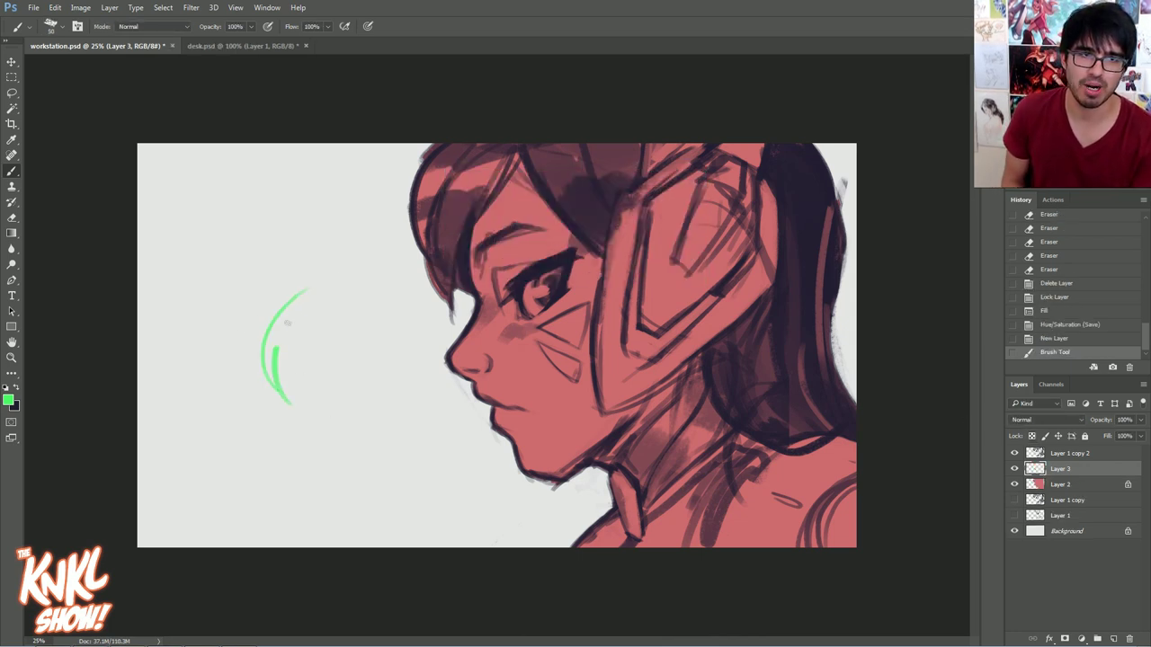
left_click_drag(310, 410, 356, 277)
Change the foreground color to dark blue and paint overlapping thick curved strokes beside the green arcs
left_click(5, 402)
left_click(145, 353)
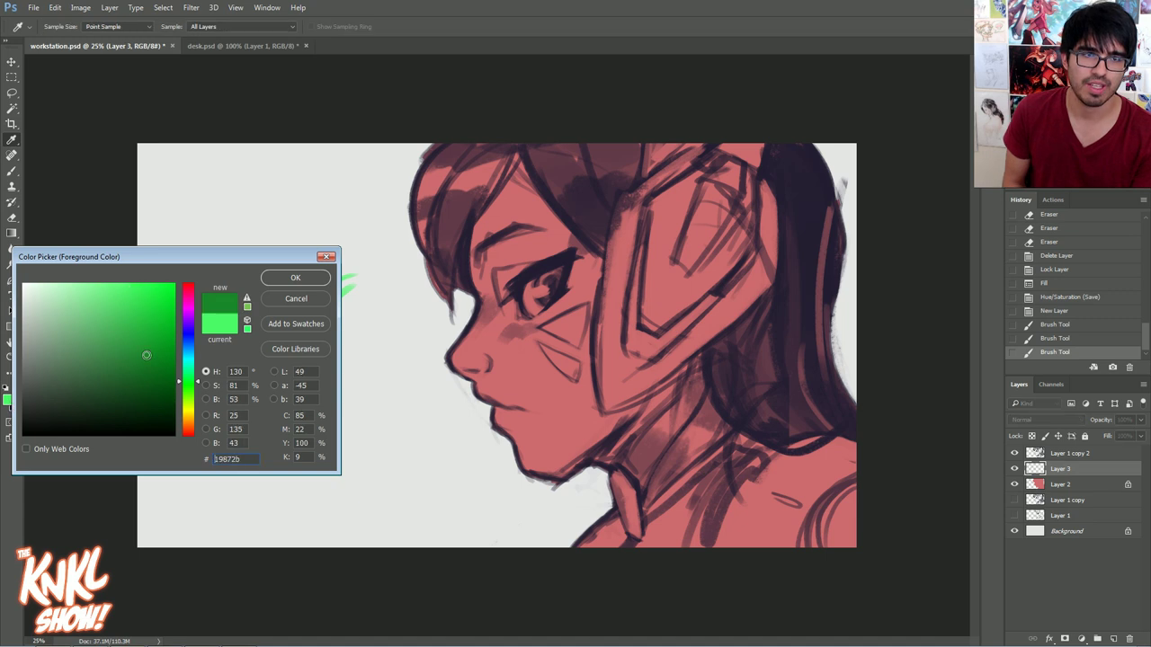
left_click_drag(188, 383, 187, 339)
left_click(287, 280)
mouse_move(298, 398)
left_mouse_down()
mouse_move(314, 326)
mouse_move(359, 287)
left_mouse_up()
left_click_drag(310, 421, 386, 297)
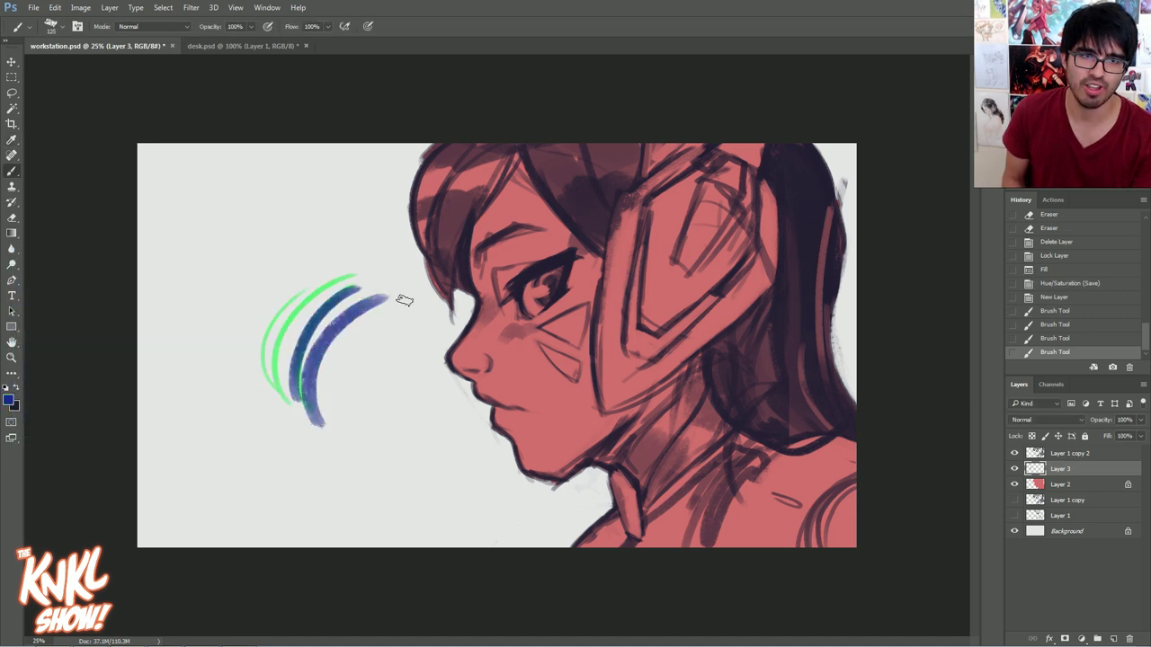
left_click_drag(329, 439, 379, 324)
left_click_drag(304, 421, 373, 286)
mouse_move(300, 419)
left_mouse_down()
mouse_move(310, 311)
mouse_move(352, 289)
left_mouse_up()
left_click_drag(282, 409, 351, 299)
left_click_drag(322, 392, 374, 314)
Reduce the brush to 100 px and paint two narrower blue curves along the outer edge of the arcs
key("[")
key("[")
key("[")
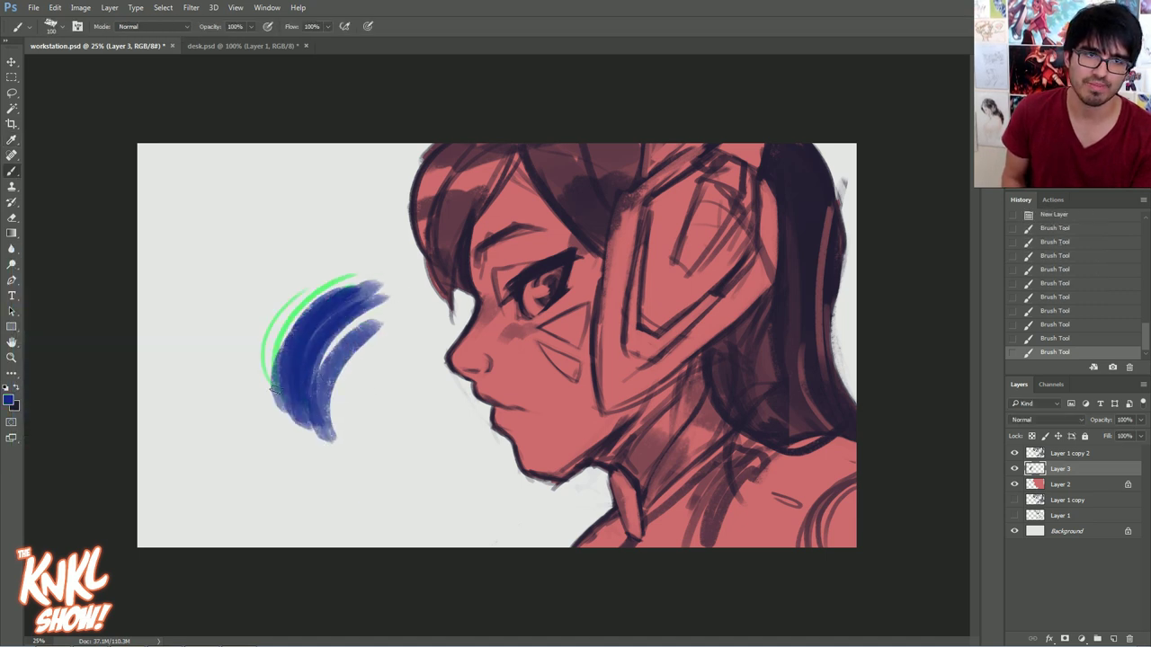
left_click_drag(274, 391, 356, 282)
left_click_drag(259, 385, 405, 268)
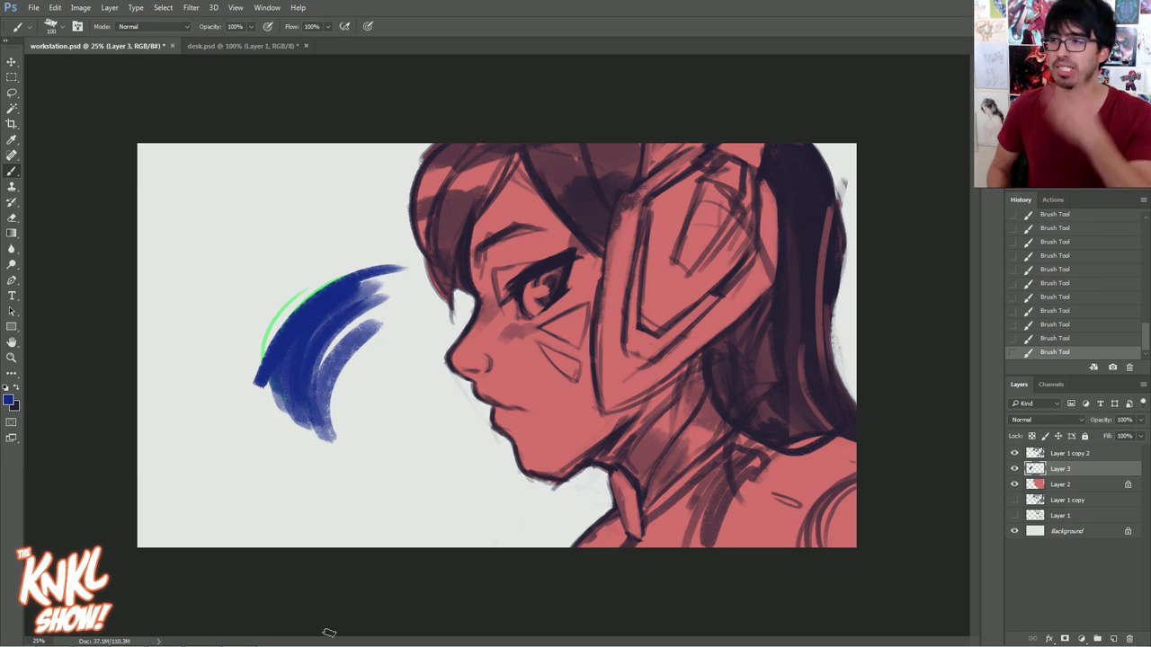
Choose the INK brush preset
right_click(468, 265)
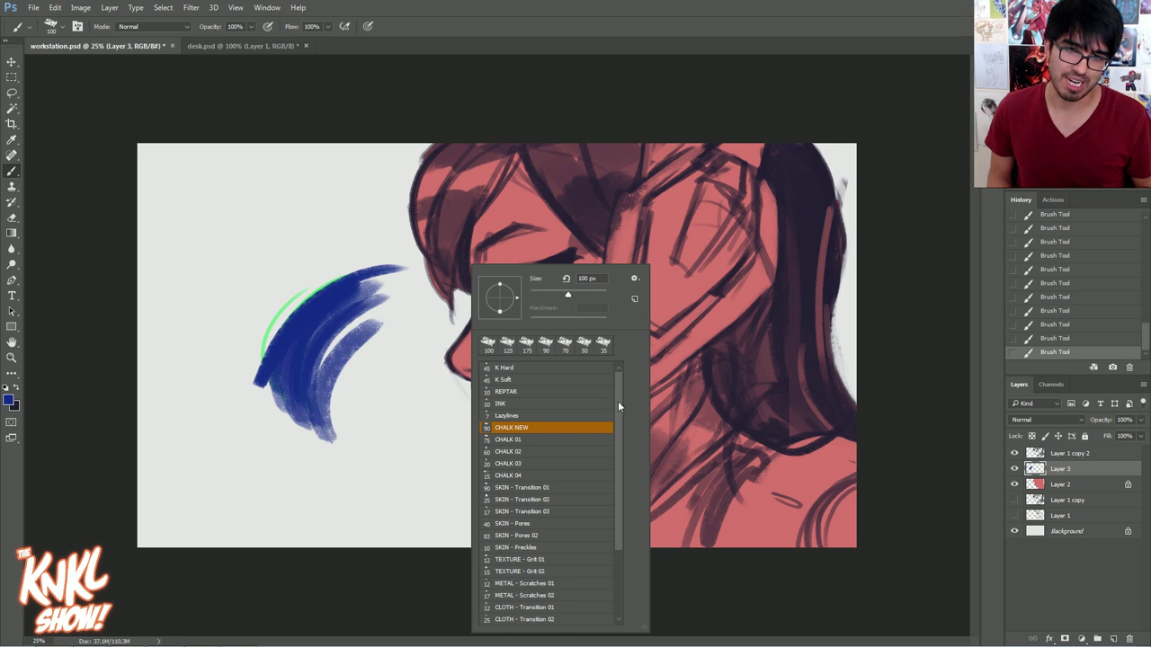
left_click(508, 404)
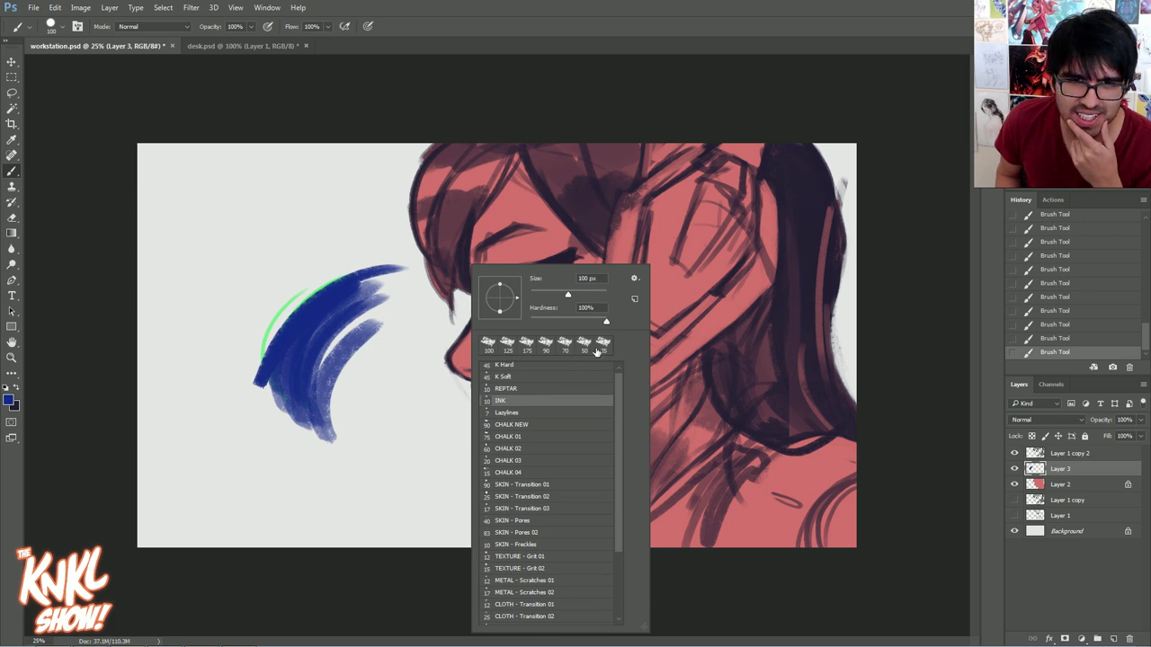
Try several recent brush tips at different sizes and the REPTAR brush preset
left_click(603, 351)
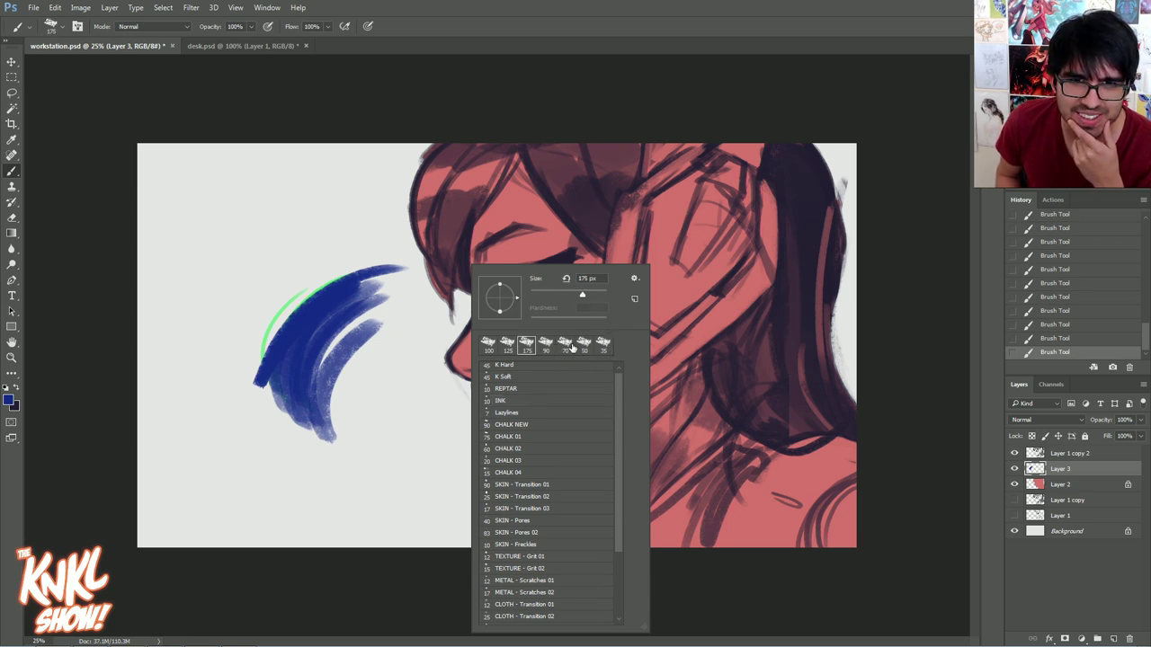
left_click(527, 345)
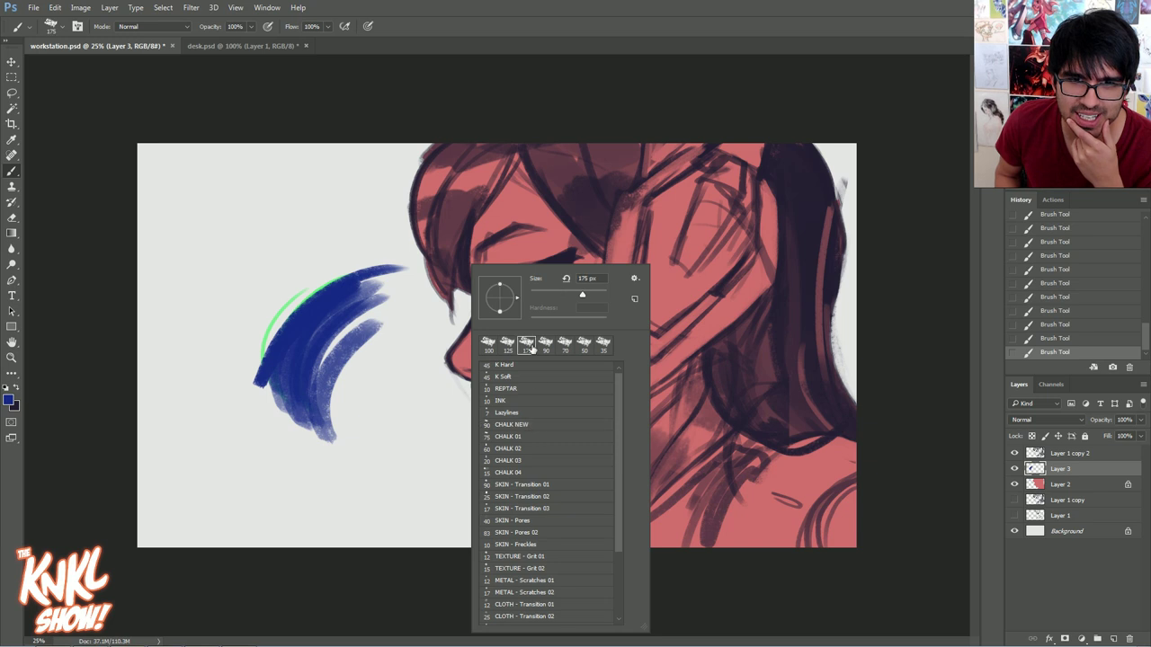
left_click(557, 344)
left_click(518, 389)
left_click(497, 347)
left_click(604, 349)
left_click(517, 391)
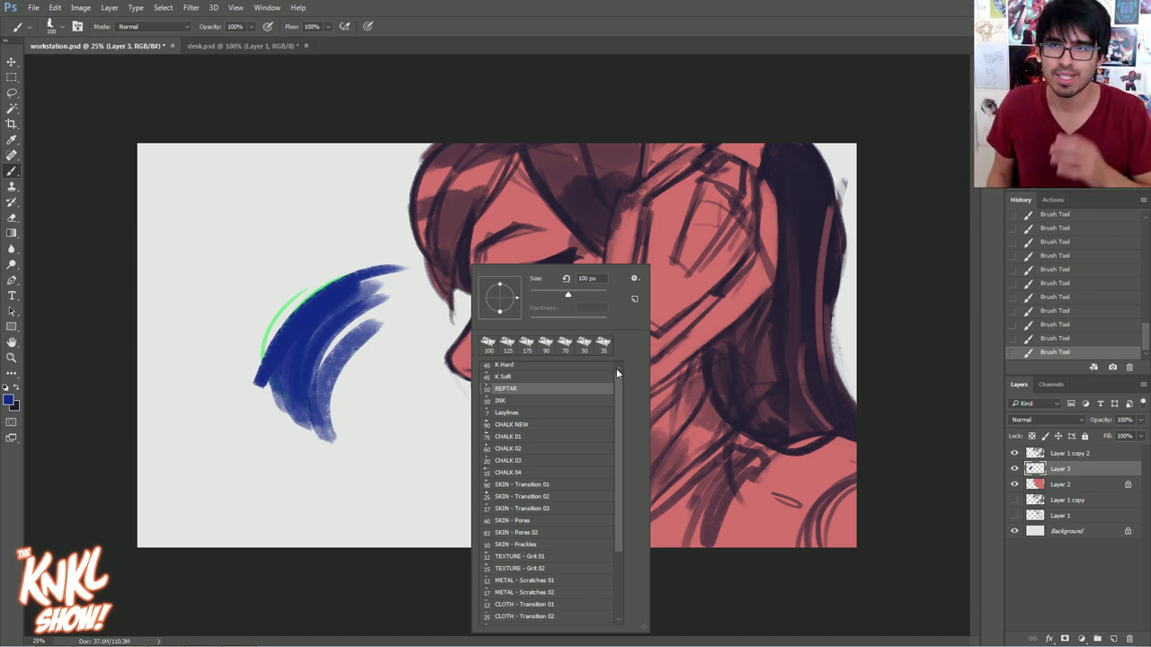
Choose the CHALK NEW brush preset and set the foreground color to medium blue #147ec1
left_click(514, 426)
key("Return")
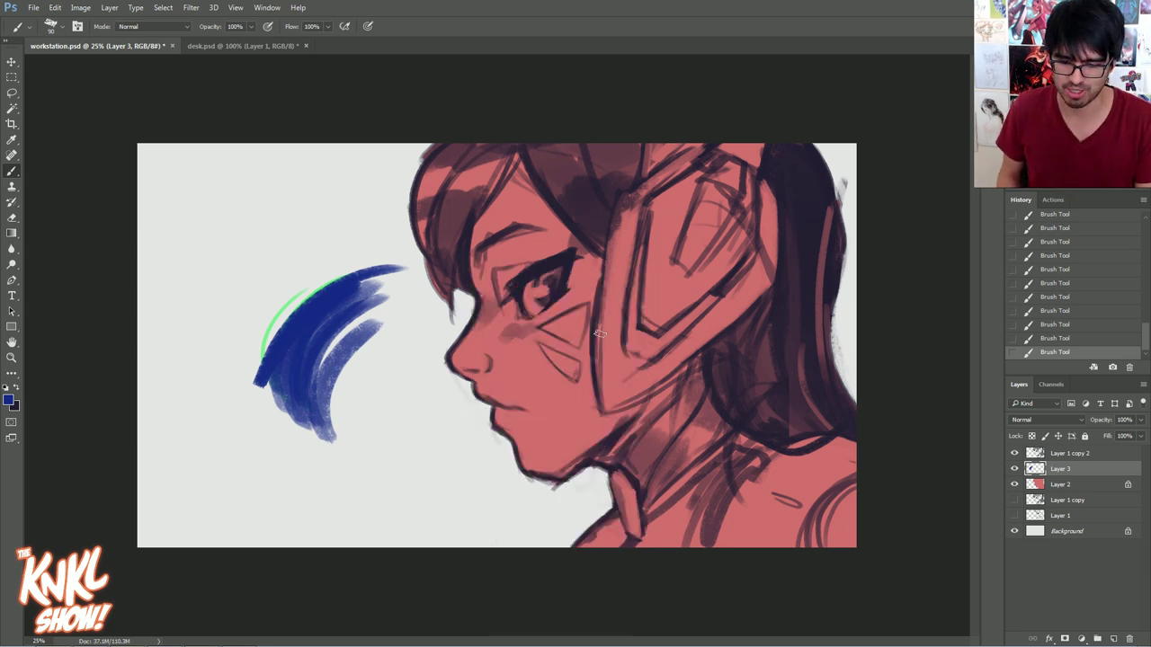
left_click(10, 400)
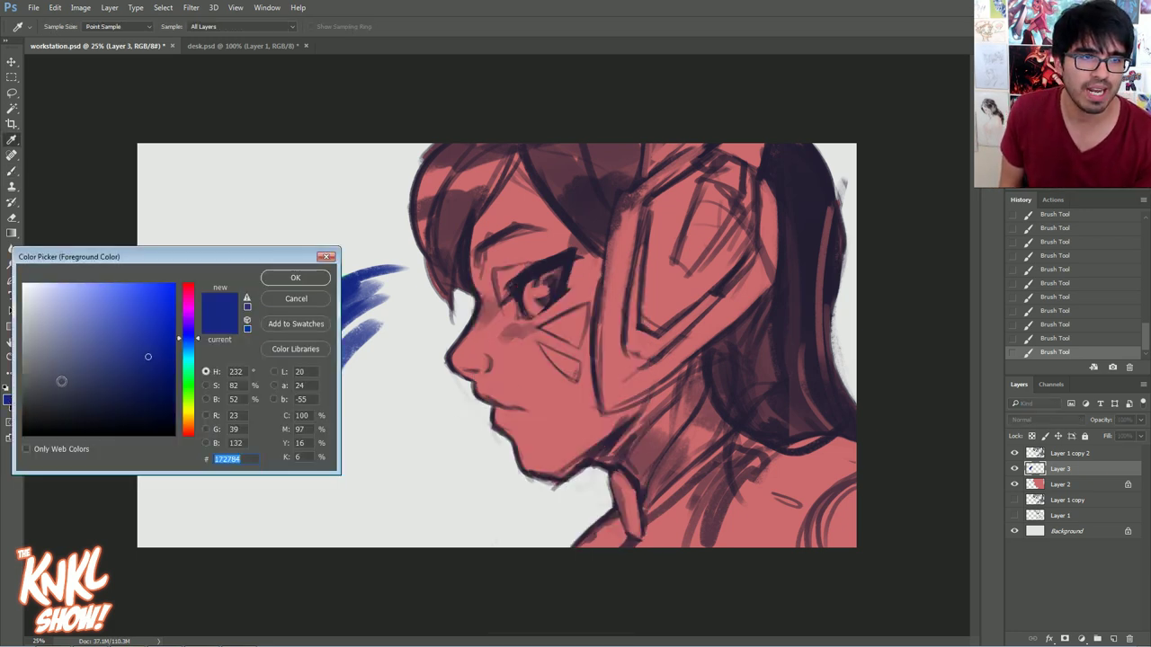
left_click_drag(184, 341, 187, 356)
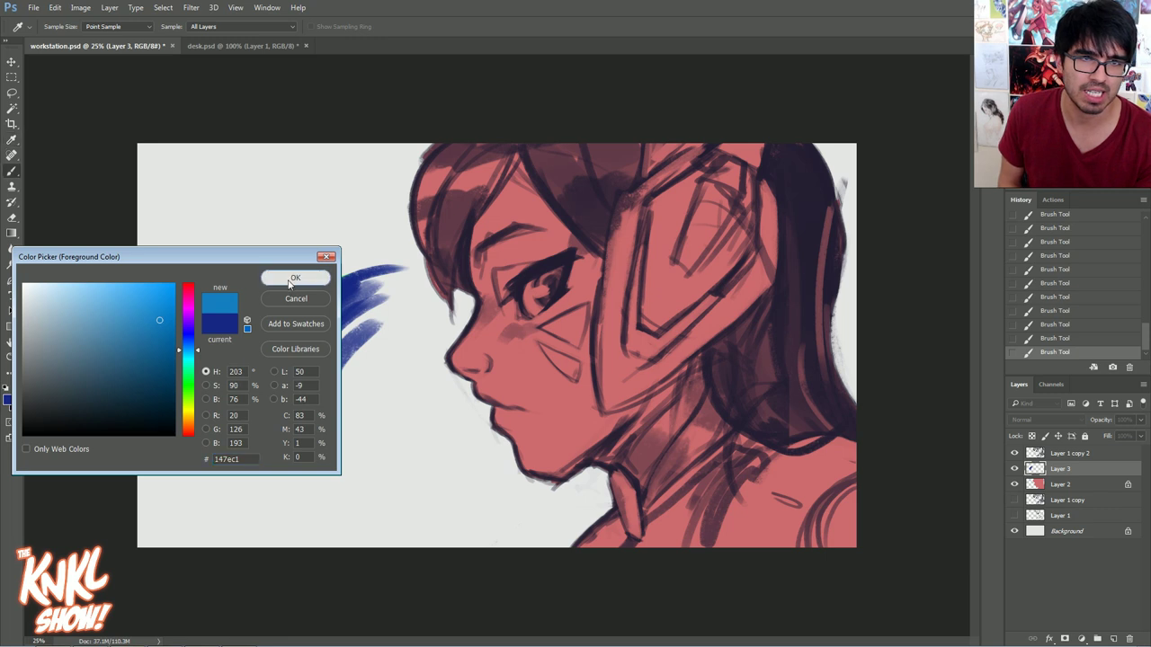
left_click(295, 278)
Enlarge the brush and paint two broad medium-blue arcs outside the dark blue strokes
key("ctrl+plus")
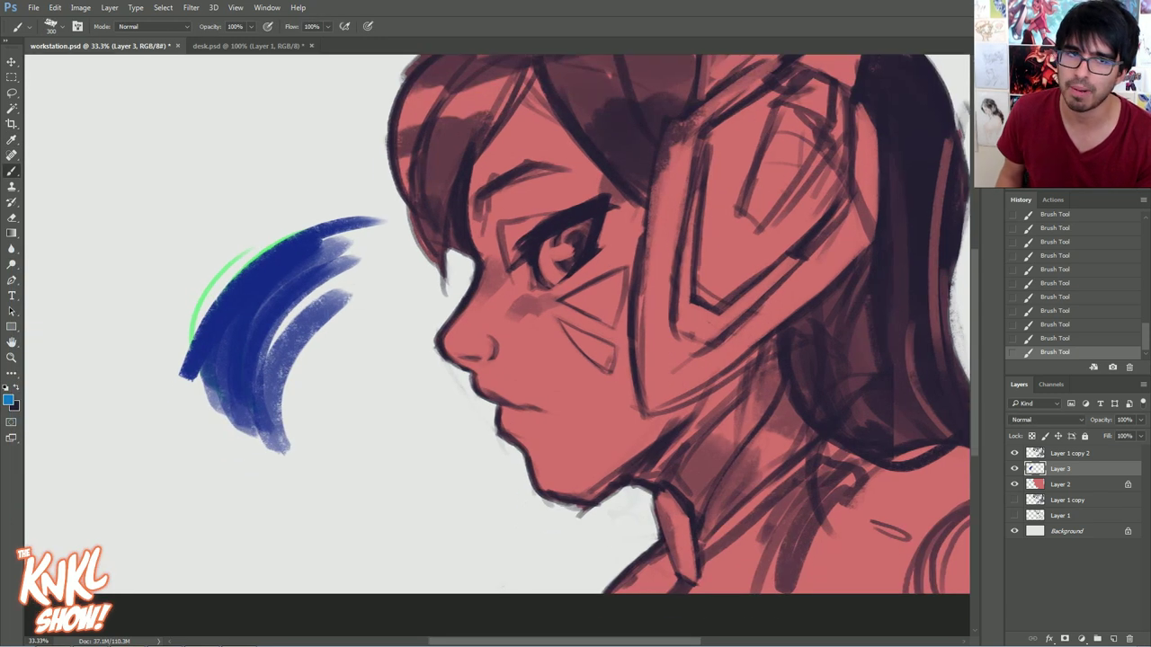
mouse_move(174, 356)
left_mouse_down()
mouse_move(273, 220)
mouse_move(260, 290)
mouse_move(178, 360)
mouse_move(221, 241)
left_mouse_up()
left_click_drag(95, 339, 306, 164)
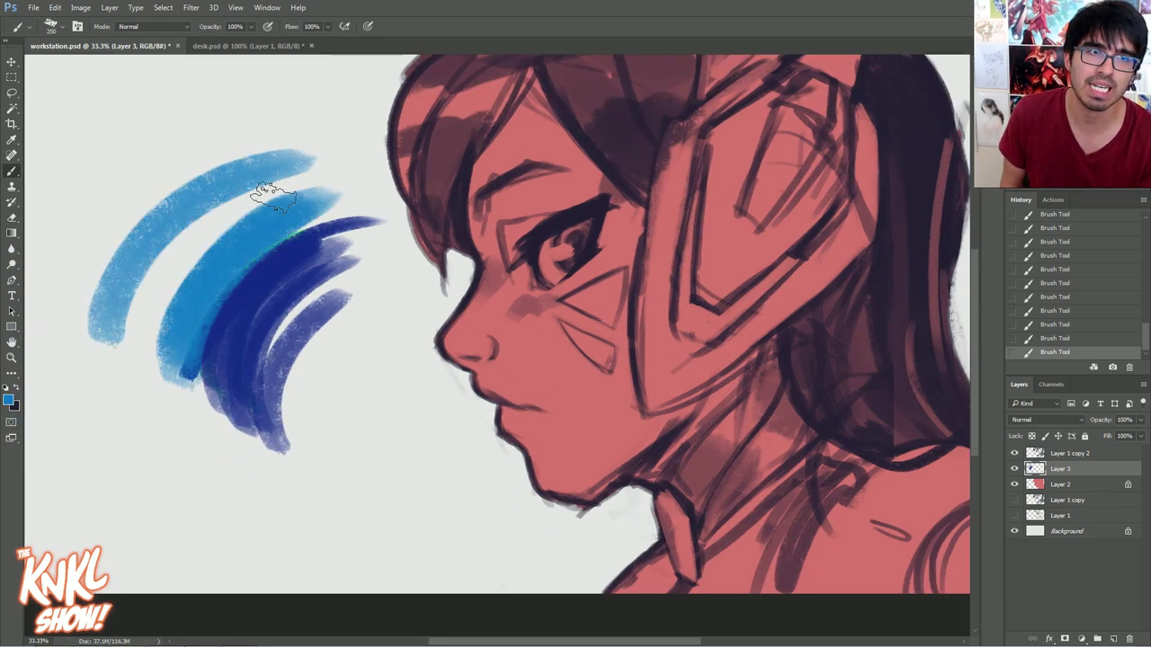
Use the K Hard preset to scribble above the arcs and paint arched strokes below them, enlarging the brush between strokes
right_click(235, 214)
left_click(365, 331)
left_click(360, 317)
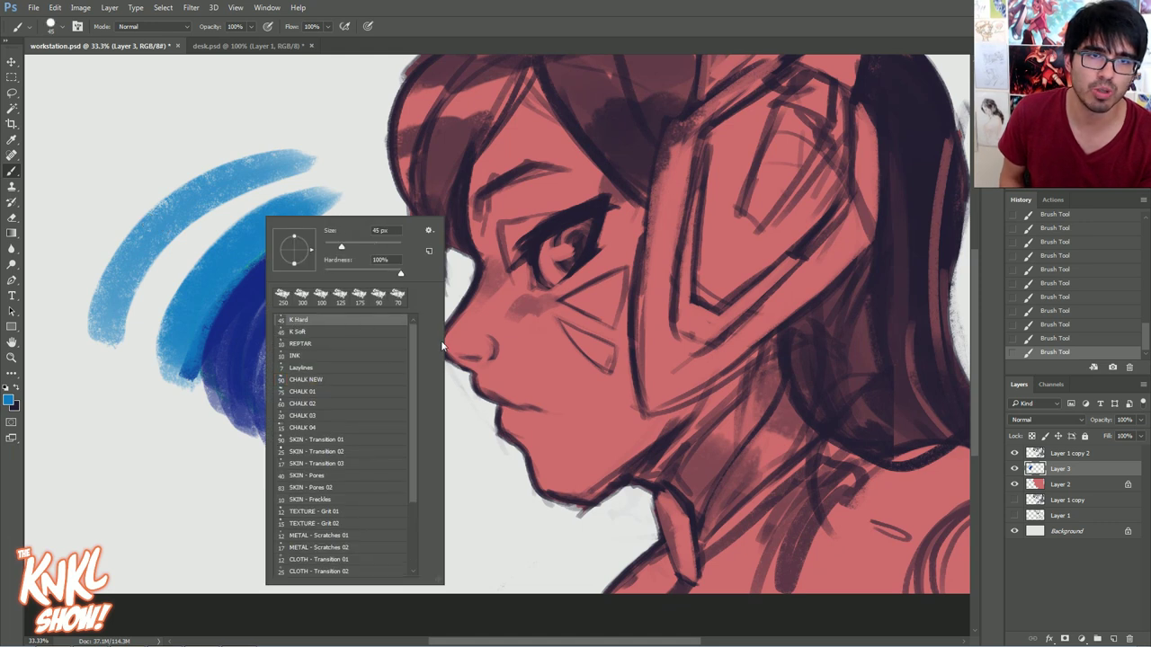
left_click_drag(134, 137, 169, 183)
mouse_move(114, 153)
left_mouse_down()
mouse_move(225, 113)
mouse_move(205, 230)
mouse_move(236, 223)
left_mouse_up()
mouse_move(90, 162)
left_mouse_down()
mouse_move(147, 135)
mouse_move(349, 136)
left_mouse_up()
key("bracketright")
key("bracketright")
mouse_move(207, 137)
left_mouse_down()
mouse_move(247, 135)
mouse_move(97, 189)
left_mouse_up()
key("bracketright")
mouse_move(192, 507)
left_mouse_down()
mouse_move(360, 443)
mouse_move(379, 491)
left_mouse_up()
key("bracketright")
Choose the CHALK NEW preset again and enlarge its tip for broad strokes
right_click(375, 426)
left_click(412, 410)
left_click(411, 441)
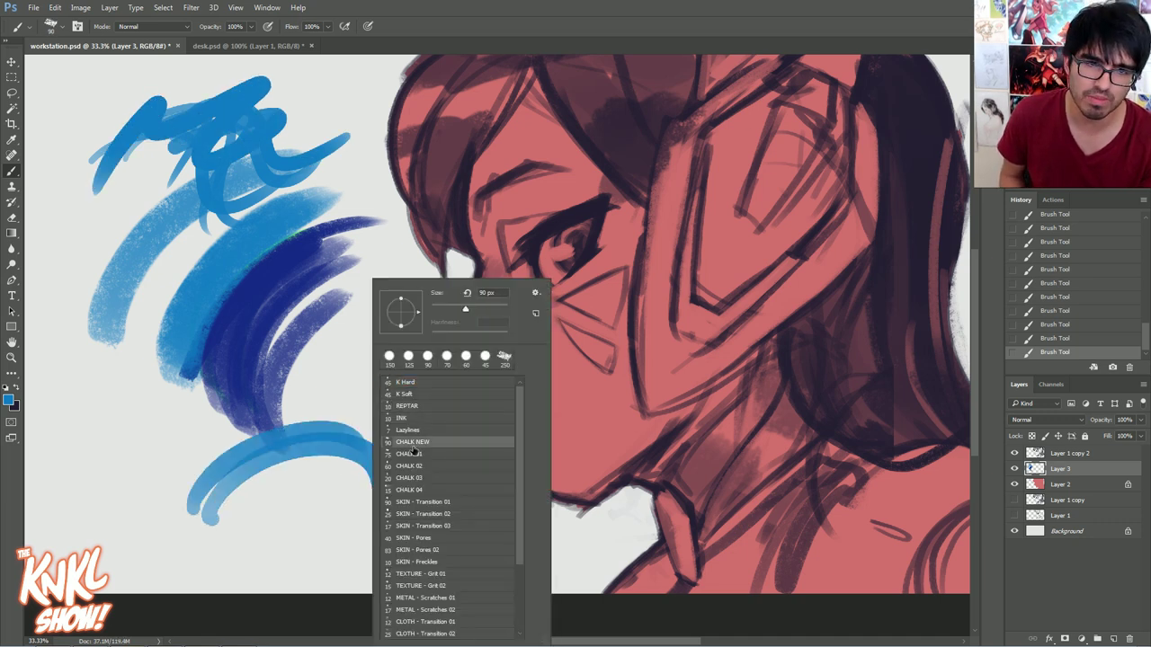
key("Return")
key("bracketright")
key("bracketright")
key("bracketright")
key("bracketright")
key("bracketright")
key("bracketright")
key("bracketright")
key("bracketright")
key("bracketright")
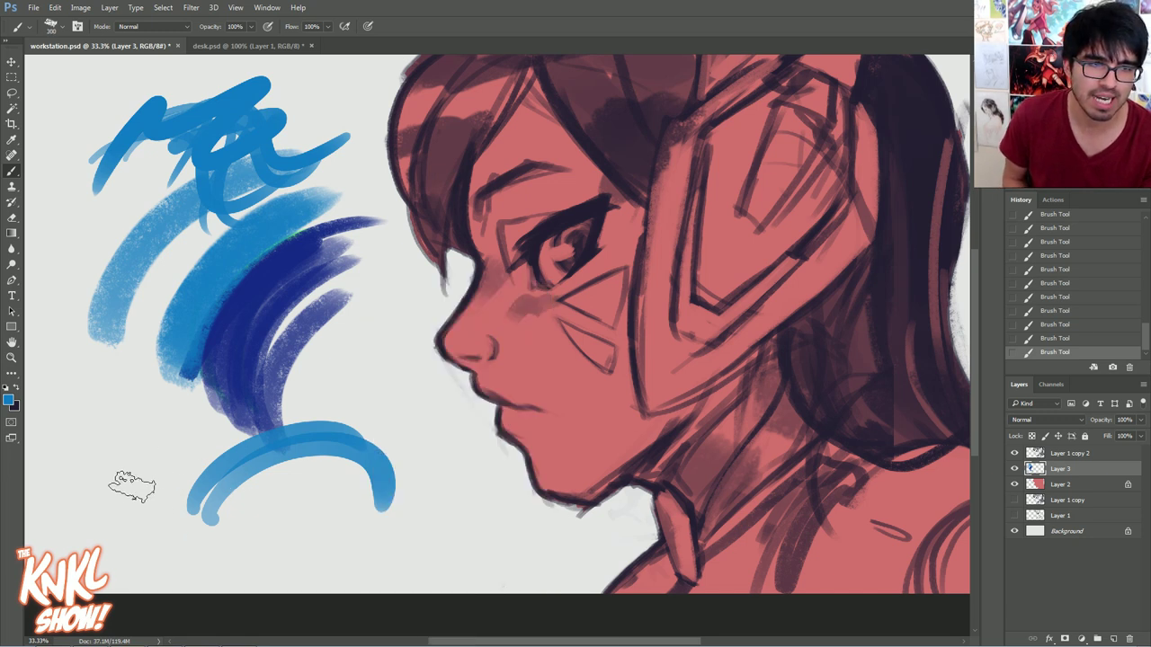
Paint broad sweeping blue strokes across the lower part of the blank area, shrinking the brush between strokes
left_click_drag(101, 531, 295, 432)
mouse_move(99, 499)
left_mouse_down()
mouse_move(286, 384)
mouse_move(342, 405)
left_mouse_up()
key("bracketleft")
mouse_move(79, 430)
left_mouse_down()
mouse_move(244, 345)
mouse_move(322, 360)
left_mouse_up()
key("bracketleft")
mouse_move(113, 443)
left_mouse_down()
mouse_move(246, 397)
mouse_move(347, 412)
left_mouse_up()
left_click_drag(255, 417, 199, 563)
Paint curved blue strokes toward the character's chin, reducing the brush for narrower marks
left_click_drag(311, 370, 443, 423)
key("bracketleft")
key("bracketleft")
key("bracketleft")
key("bracketleft")
mouse_move(359, 359)
left_mouse_down()
mouse_move(465, 441)
mouse_move(477, 434)
left_mouse_up()
mouse_move(349, 367)
left_mouse_down()
mouse_move(332, 450)
mouse_move(358, 464)
mouse_move(374, 531)
left_mouse_up()
Reduce the brush to 40 px, try thin curves beside the face and an ellipse over the headphone, and revert those strokes
key("bracketleft")
key("bracketleft")
key("bracketleft")
mouse_move(324, 486)
left_mouse_down()
mouse_move(399, 349)
mouse_move(413, 270)
left_mouse_up()
key("bracketleft")
left_click_drag(364, 184, 391, 445)
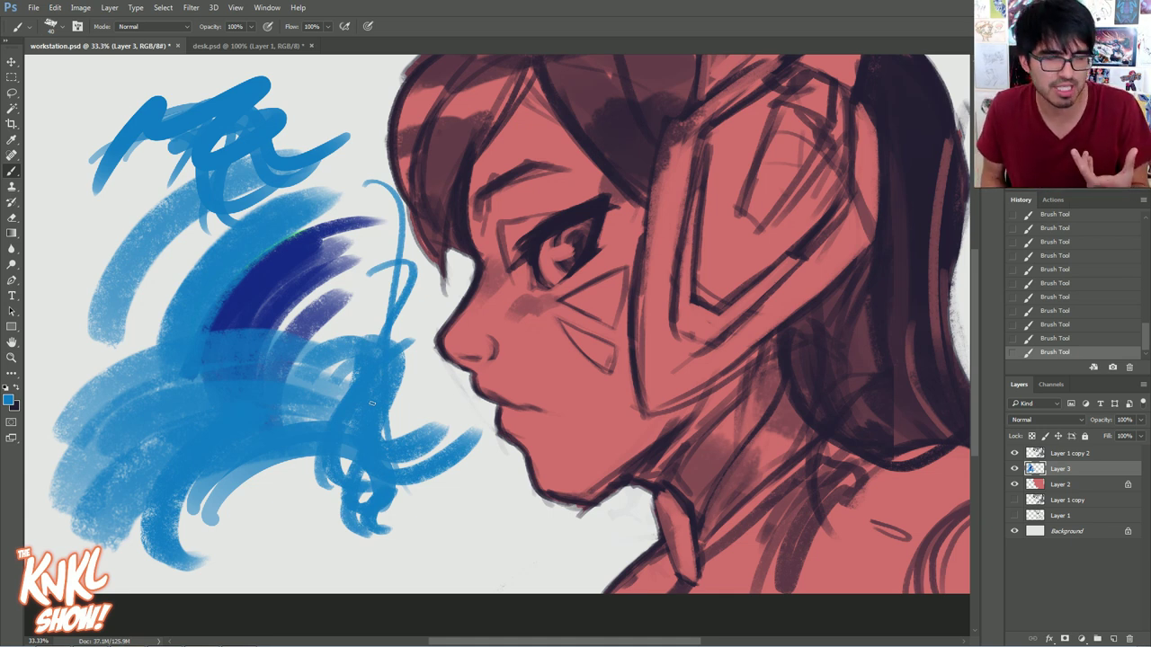
mouse_move(834, 232)
left_mouse_down()
mouse_move(620, 301)
mouse_move(822, 256)
left_mouse_up()
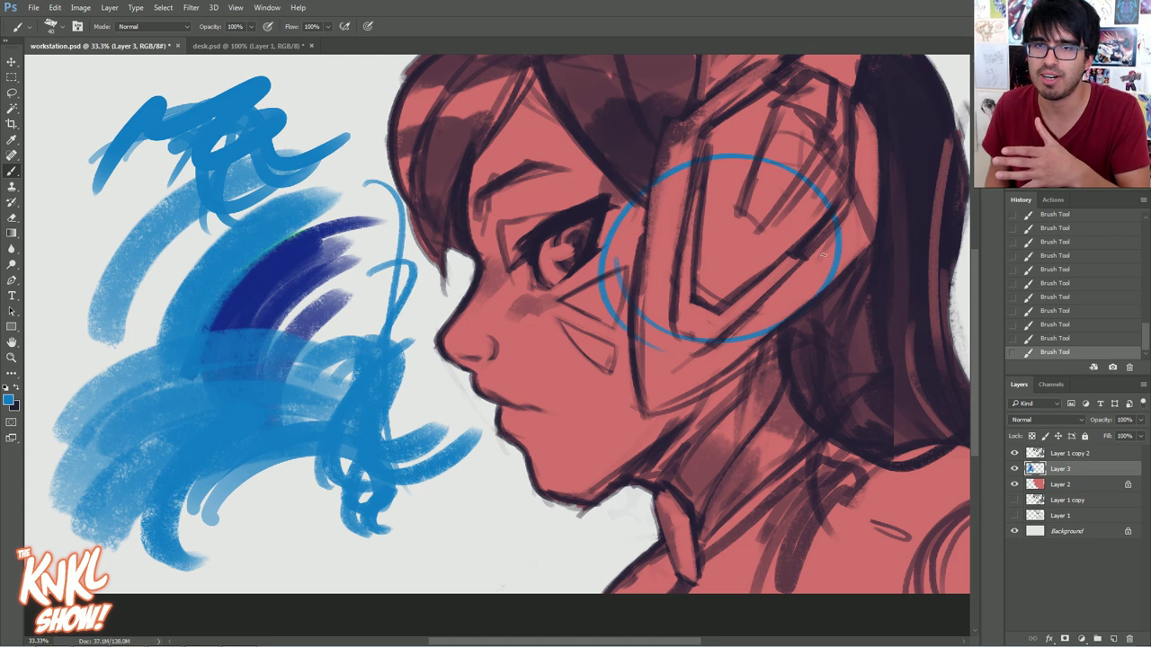
left_click(1064, 311)
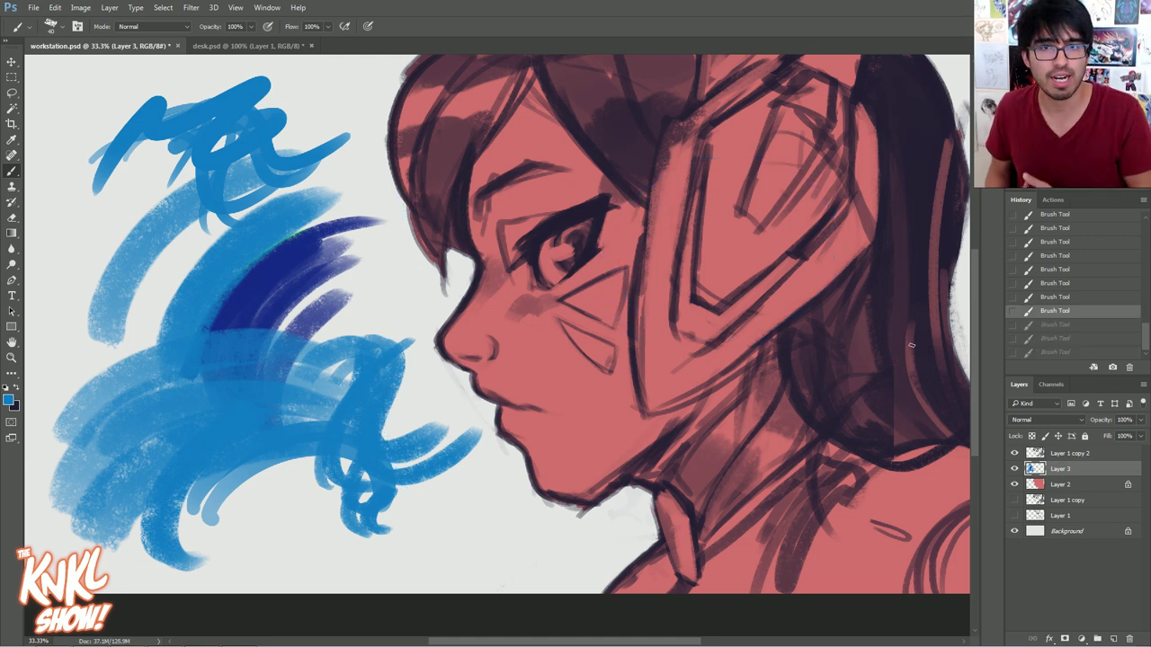
Choose the REPTAR preset, enlarge it, and paint curved blue strokes beside and below the character's chin
right_click(307, 280)
left_click(359, 408)
key("Return")
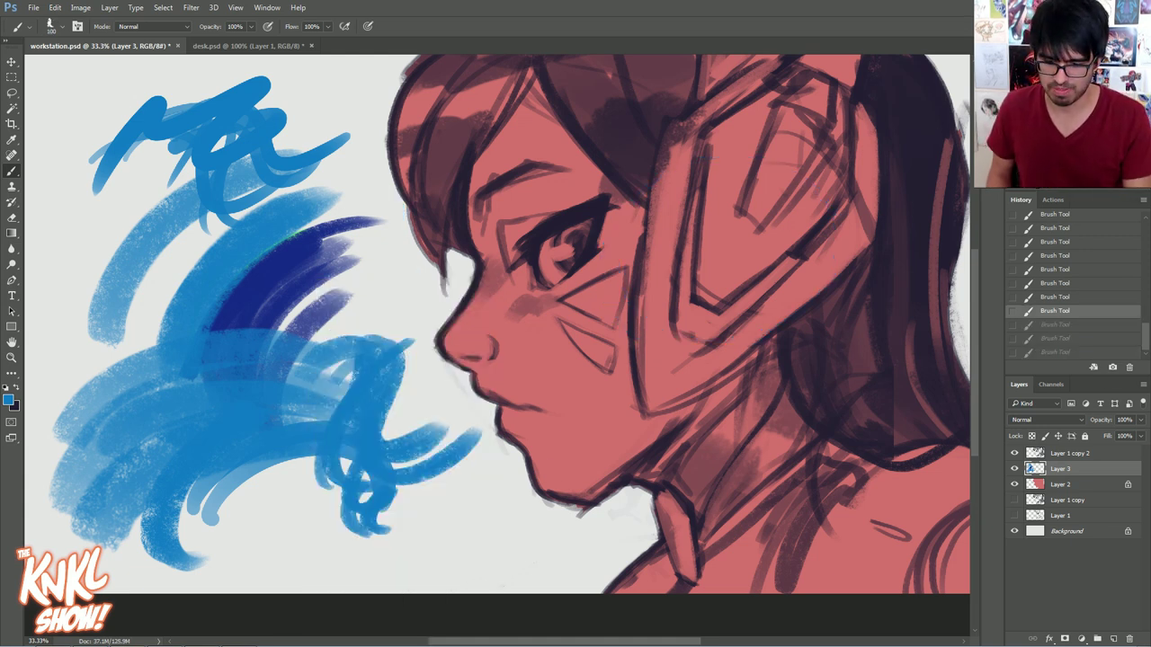
key("bracketright")
key("bracketright")
key("bracketright")
left_click_drag(422, 494, 497, 563)
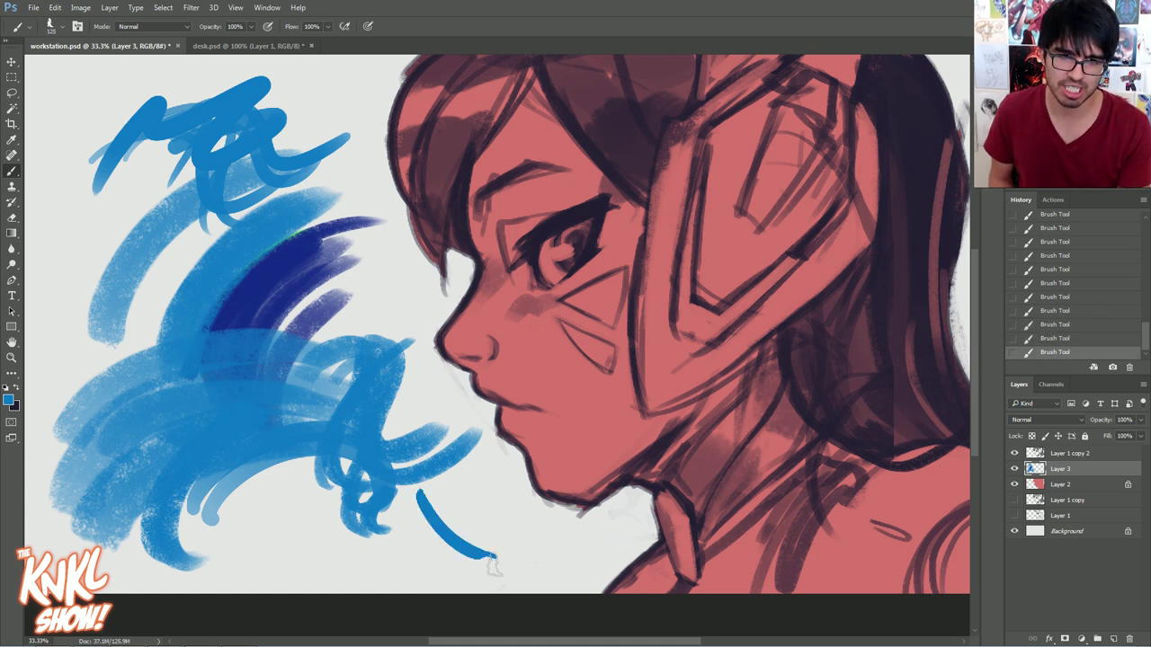
left_click_drag(436, 469, 464, 518)
left_click_drag(447, 386, 428, 468)
Paint tall curved strokes between the arcs and the face, and a thinner 100 px curve along the scribbles' outer edge
mouse_move(370, 202)
left_mouse_down()
mouse_move(396, 335)
mouse_move(423, 358)
left_mouse_up()
left_click_drag(362, 155, 376, 329)
left_click_drag(353, 114, 363, 348)
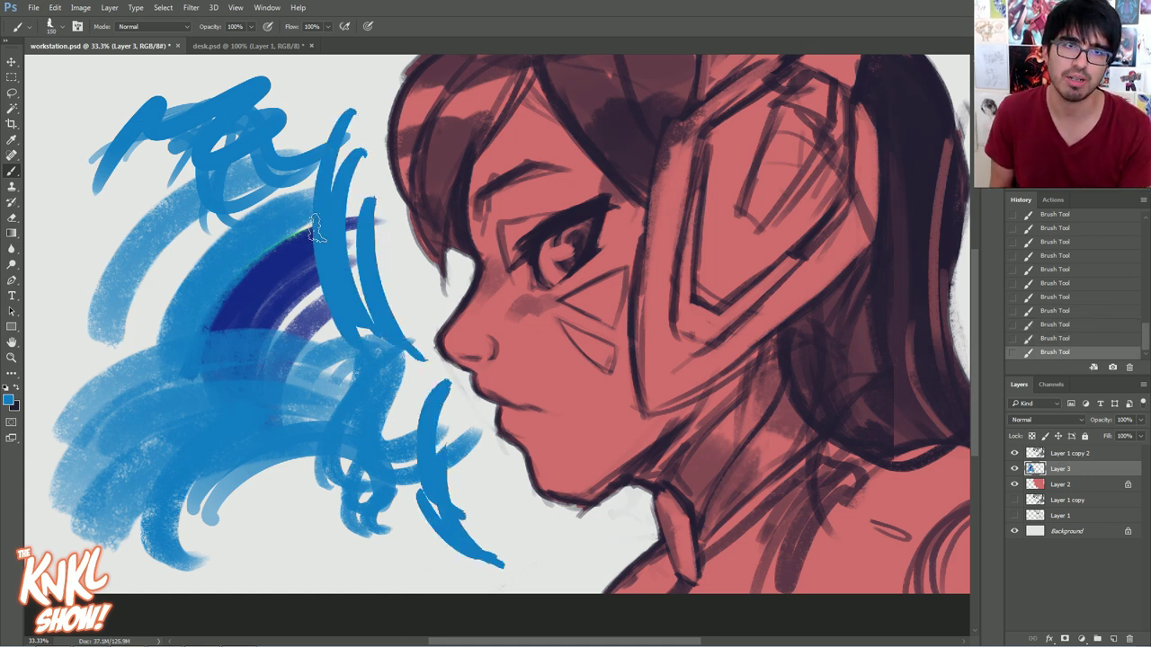
left_click_drag(289, 177, 345, 334)
left_click_drag(353, 85, 284, 156)
key("bracketleft")
key("bracketleft")
left_click_drag(97, 199, 130, 360)
Choose the SKIN - Pores preset, spatter blue dots around the painted area, and enlarge the brush to 600 px
right_click(191, 317)
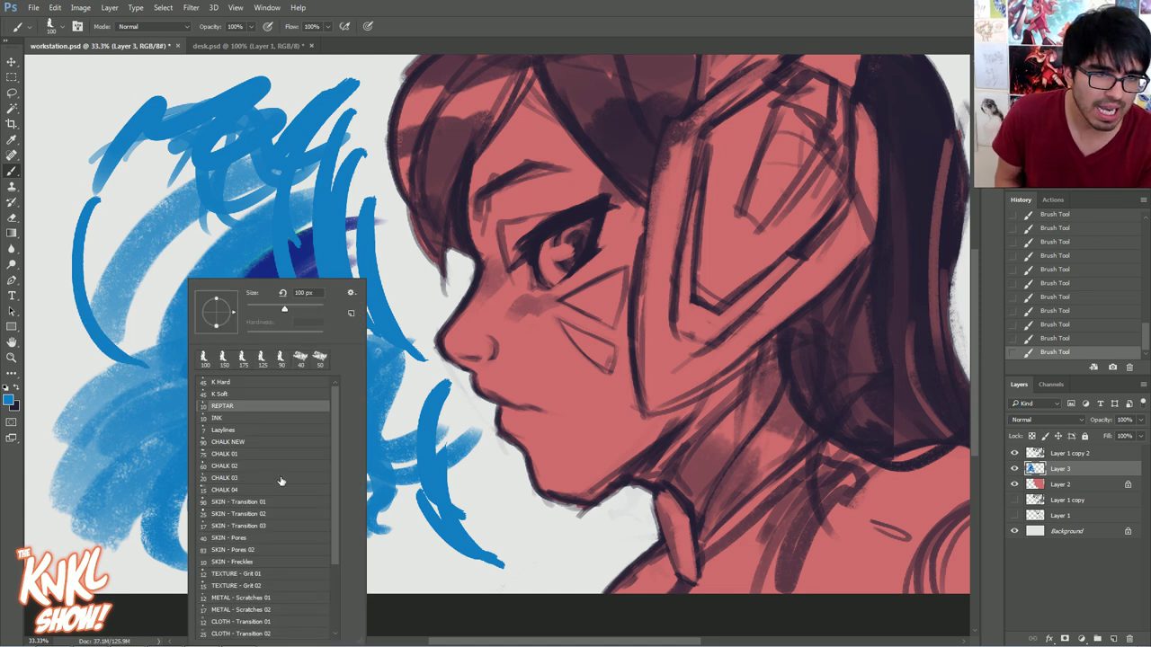
left_click(228, 504)
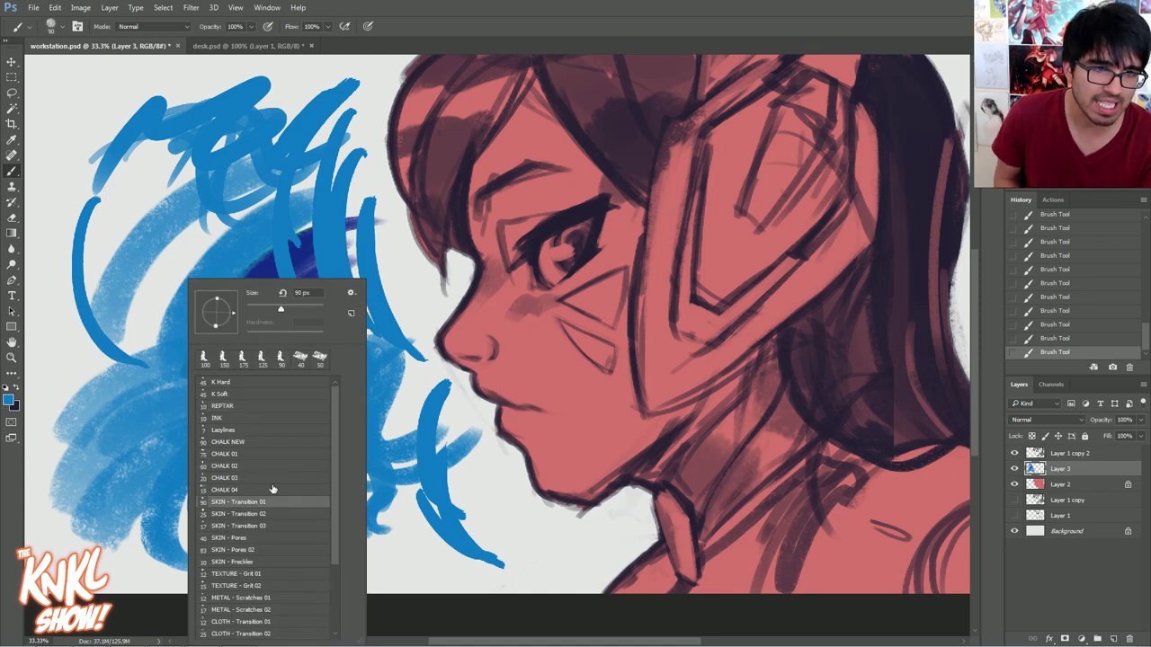
left_click(249, 516)
left_click(248, 527)
left_click(248, 539)
mouse_move(85, 162)
left_mouse_down()
mouse_move(115, 169)
mouse_move(148, 270)
mouse_move(85, 374)
mouse_move(216, 234)
mouse_move(235, 486)
mouse_move(359, 542)
mouse_move(279, 540)
left_mouse_up()
key("]")
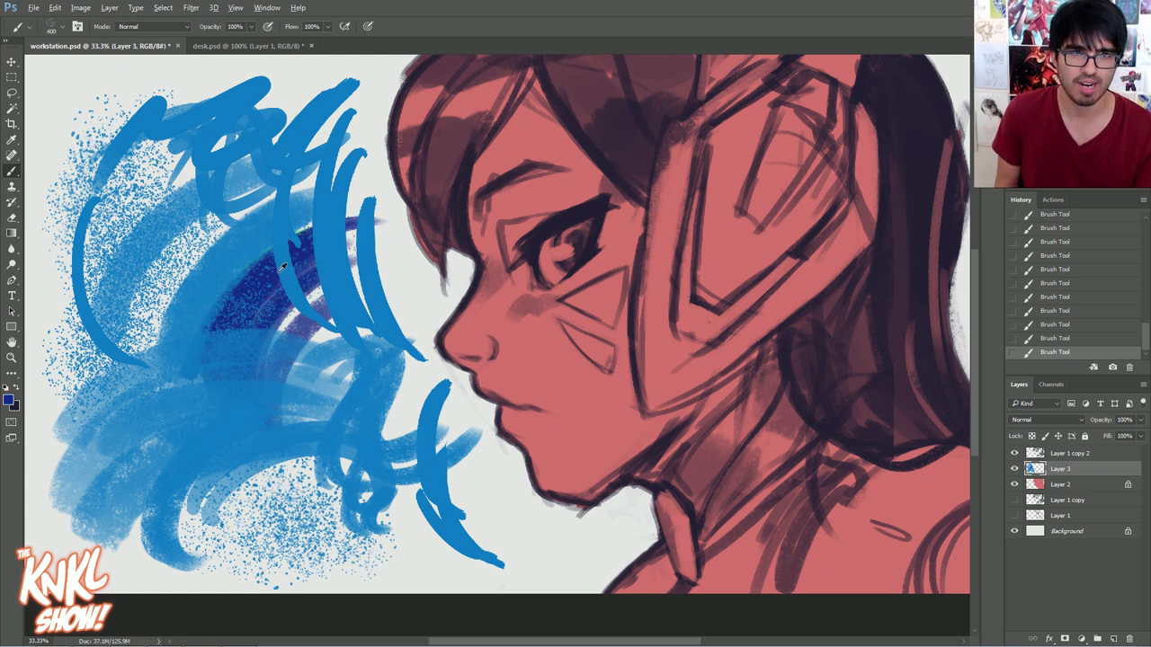
key("]")
key("]")
Switch to the CHALK NEW preset, enlarge it, and cover the middle of the painted area with a solid dark blue patch
right_click(361, 323)
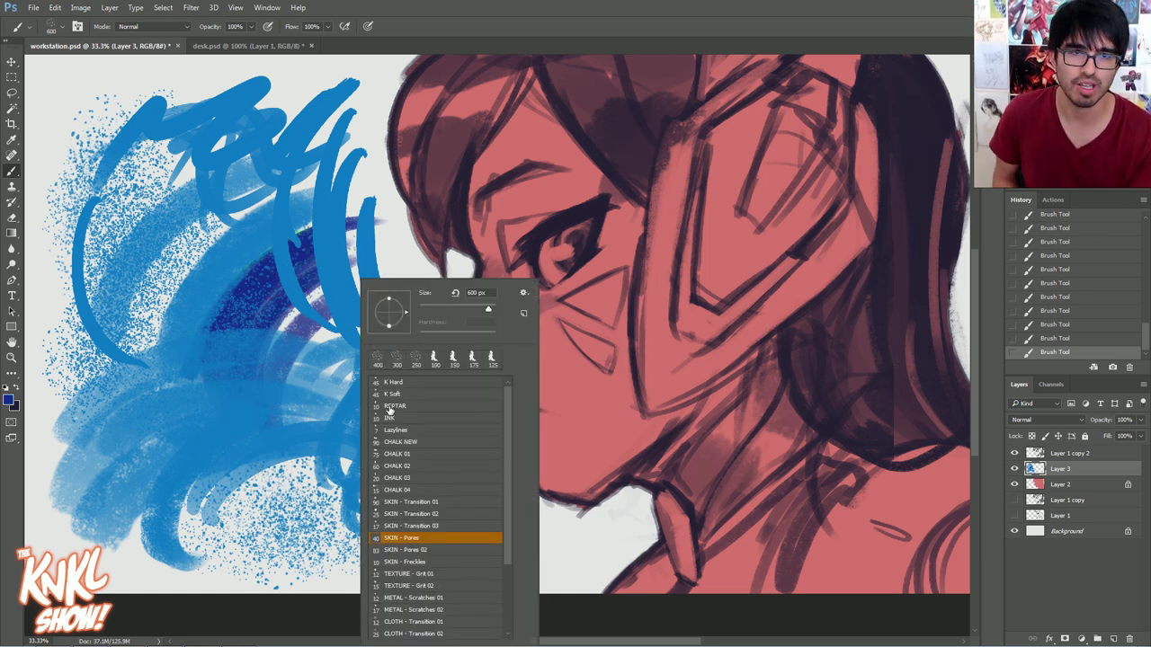
left_click(390, 395)
left_click(396, 430)
double_click(392, 443)
key("]")
key("]")
key("]")
key("]")
key("]")
key("]")
key("]")
key("]")
mouse_move(135, 319)
left_mouse_down()
mouse_move(158, 360)
mouse_move(355, 283)
mouse_move(319, 490)
mouse_move(342, 512)
left_mouse_up()
Sample the light background color and spatter pale SKIN - Pores dots over the dark blue patch, reducing the brush to 300 px
left_click(424, 322, "alt")
right_click(530, 378)
left_click(590, 537)
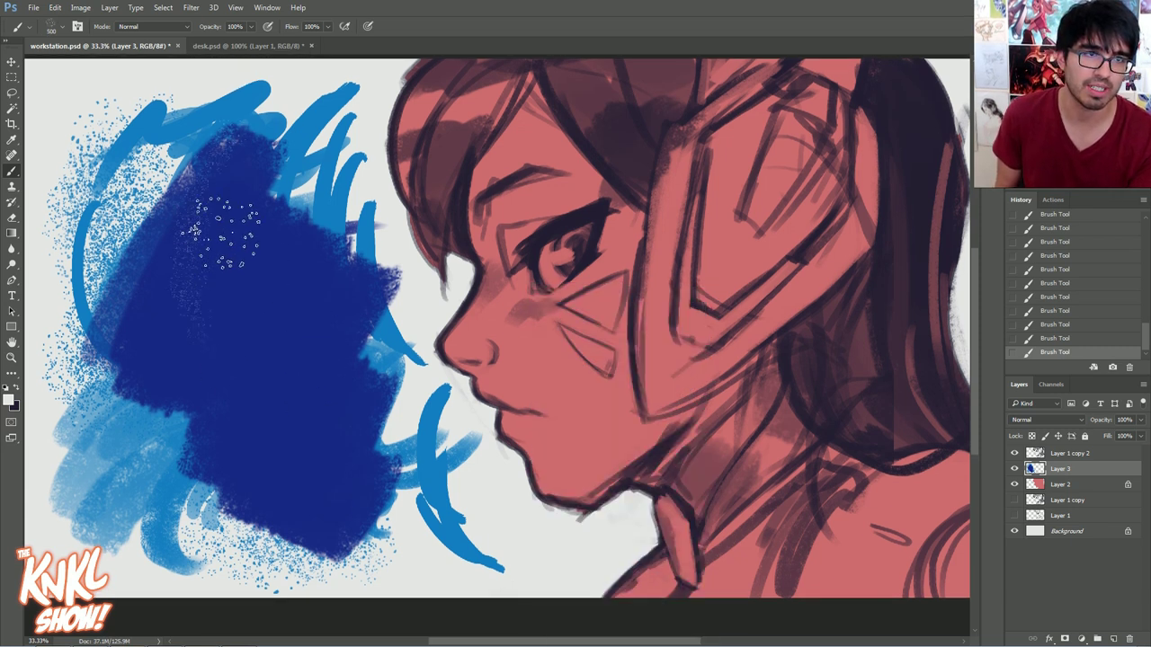
left_click_drag(225, 232, 324, 289)
key("bracketleft")
key("bracketleft")
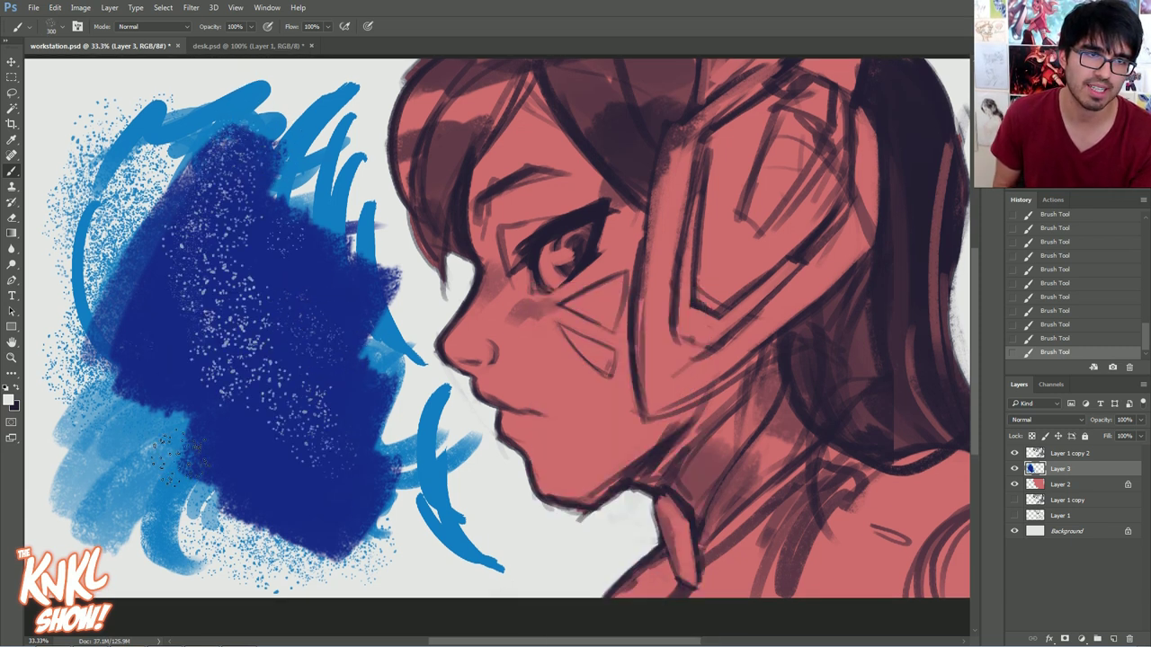
Add finer pale speckles to the dark blue patch with SKIN - Pores 02, enlarge the brush to 500 px, and undo the last dab
right_click(458, 488)
left_click(509, 526)
left_click(509, 550)
left_click(225, 385)
key("bracketright")
key("bracketright")
left_click(283, 318)
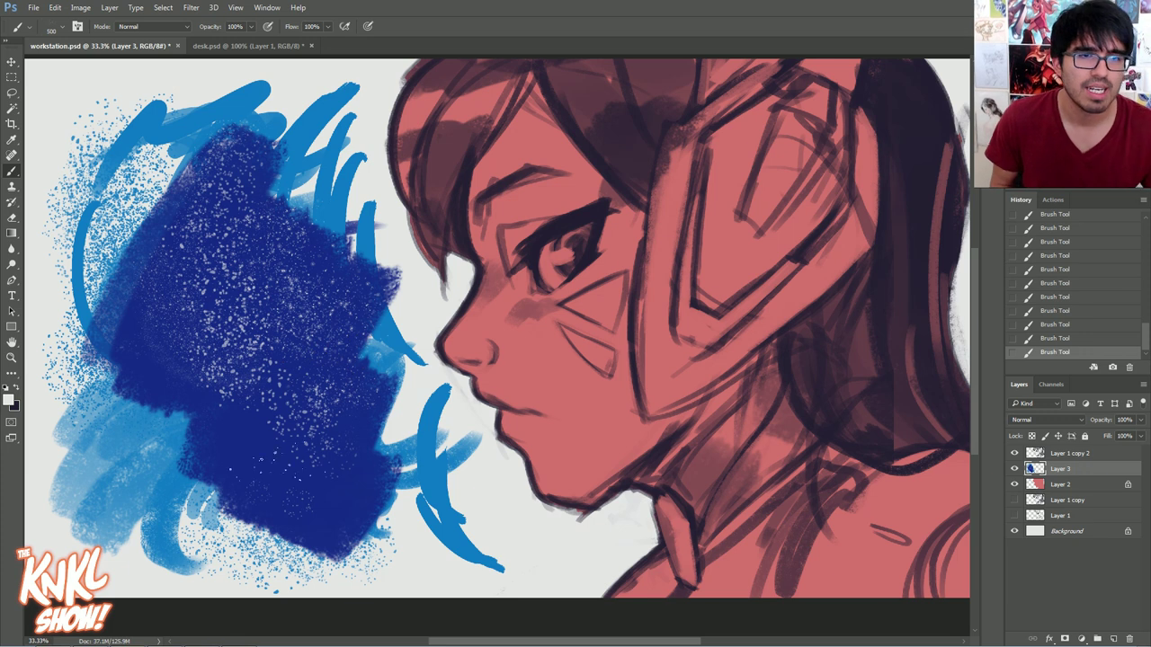
key("ctrl+z")
left_click(634, 560)
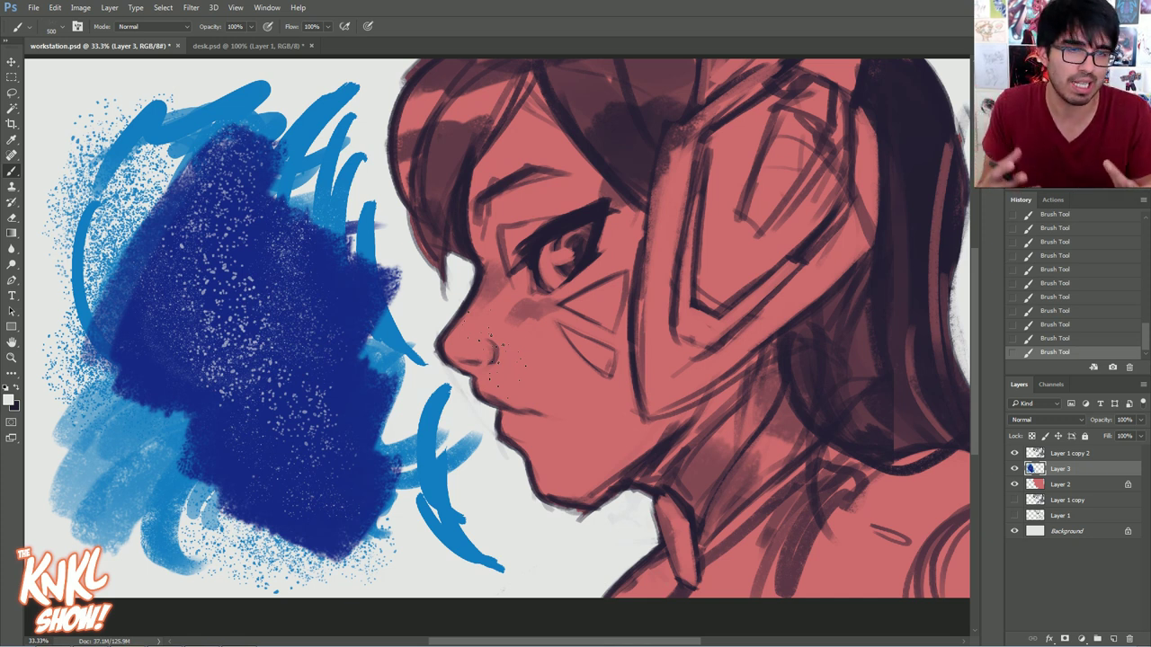
Choose the CHALK NEW preset, try a pale stroke on the patch's edge near the face, and undo it
right_click(372, 261)
left_click(419, 425)
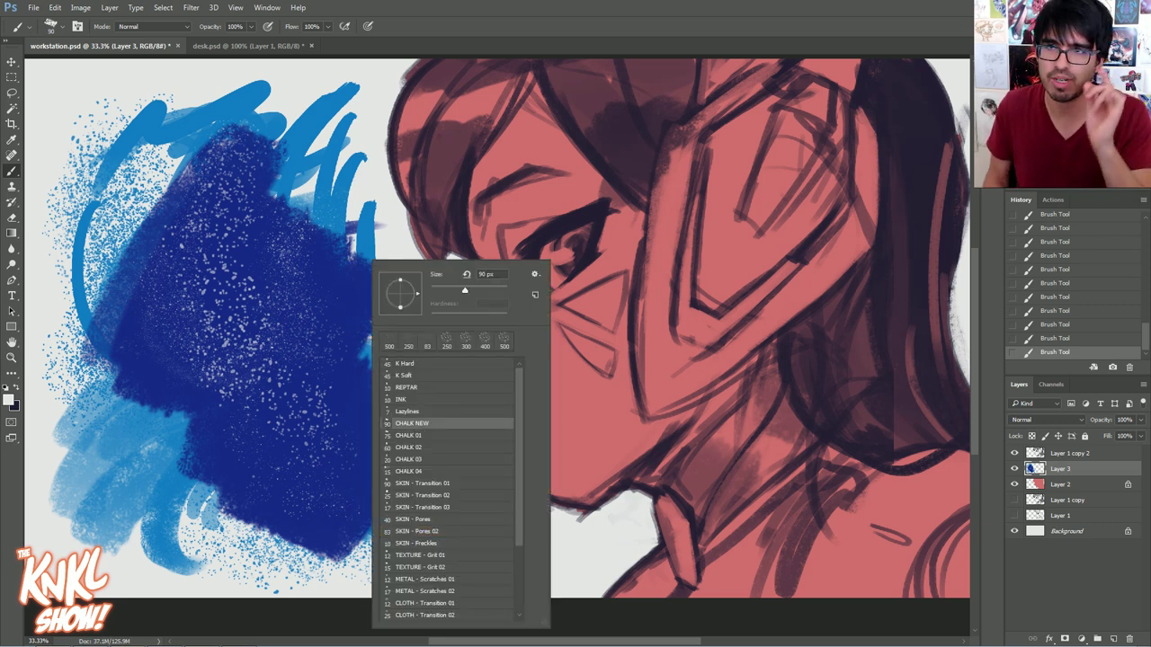
key("Return")
mouse_move(351, 229)
left_mouse_down()
mouse_move(360, 319)
mouse_move(398, 357)
left_mouse_up()
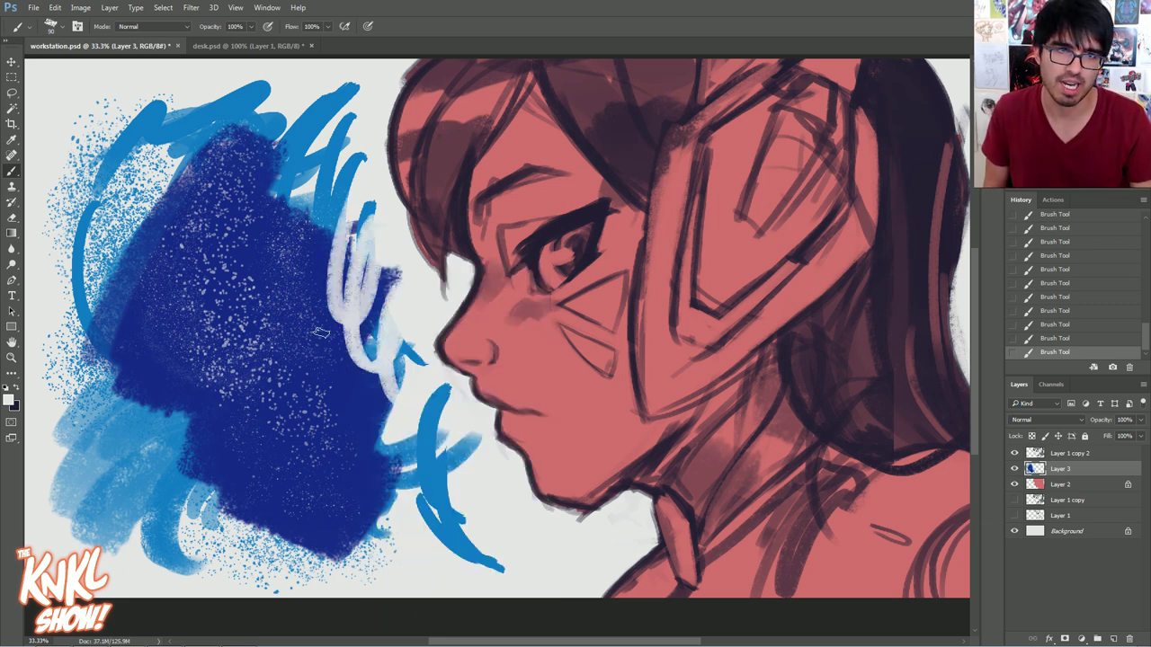
key("ctrl+z")
Set the foreground color to bright green and paint a green patch over the dark blue shape's upper edge, enlarging the brush to 400 px
left_click(9, 403)
left_click(187, 372)
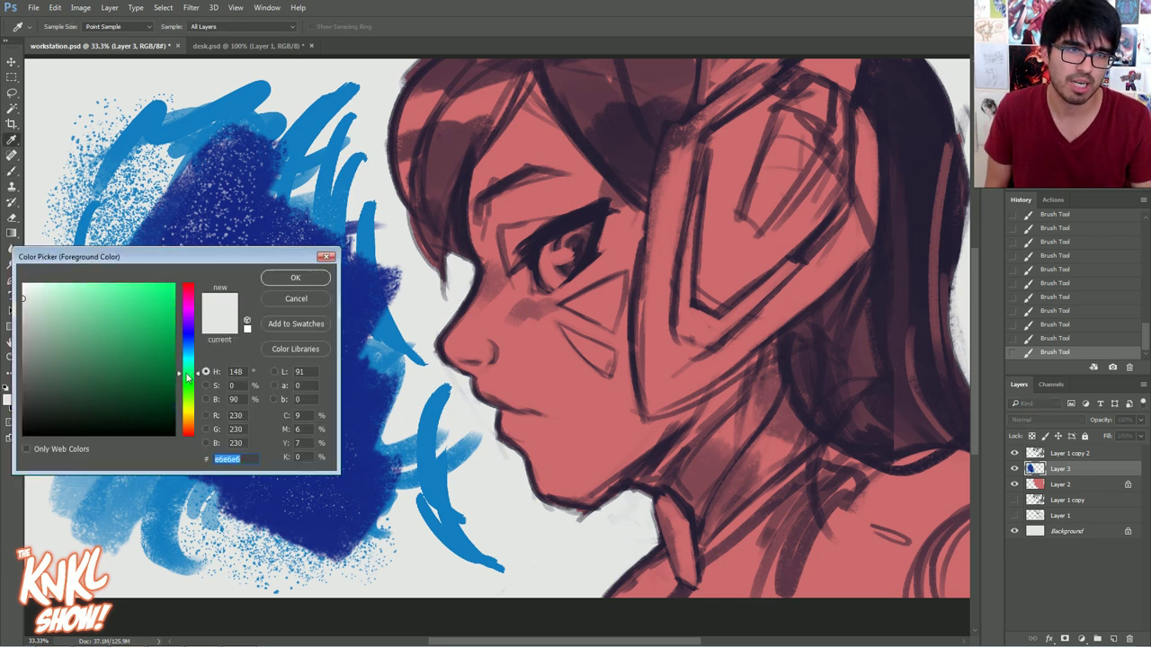
left_click(165, 296)
left_click(291, 281)
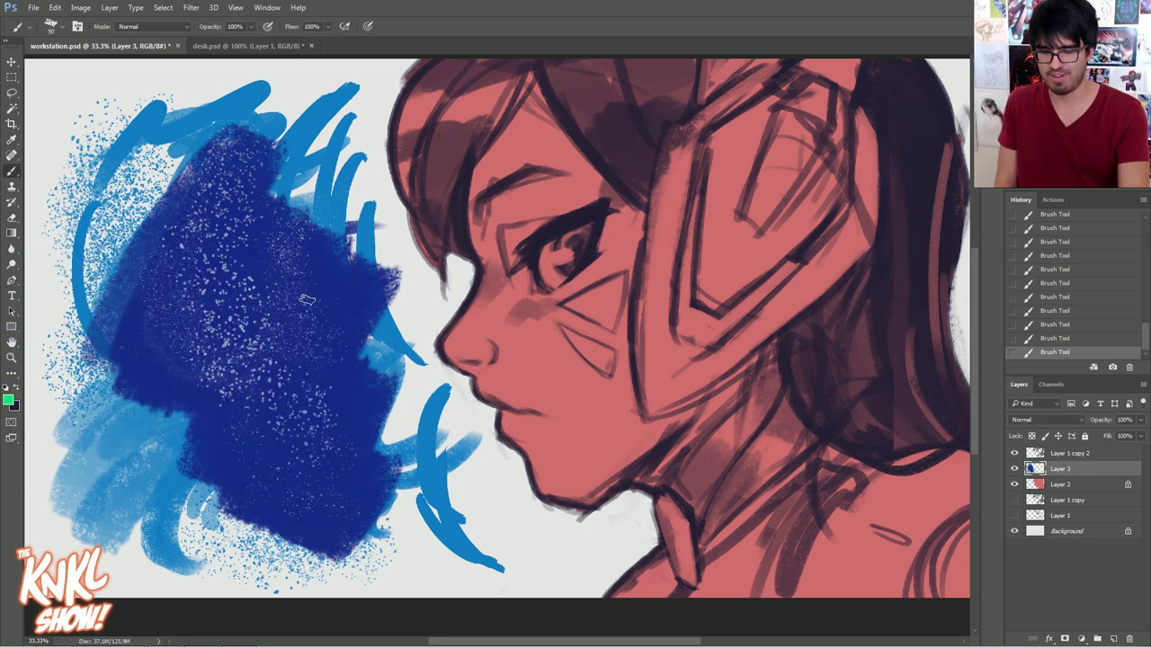
key("bracketright")
key("bracketright")
key("bracketright")
mouse_move(355, 245)
left_mouse_down()
mouse_move(382, 239)
mouse_move(270, 162)
mouse_move(279, 211)
left_mouse_up()
key("]")
key("]")
key("]")
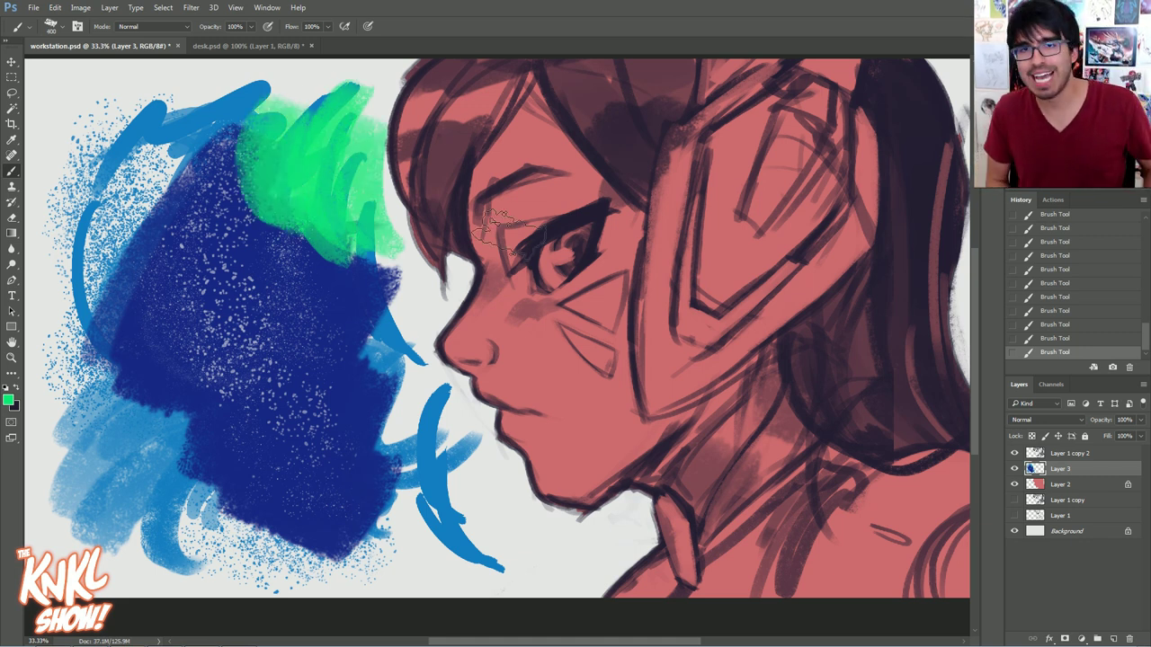
Make Layer 1 copy 2 the active layer and set the foreground color to pinkish red #ec135f
key("alt+bracketright")
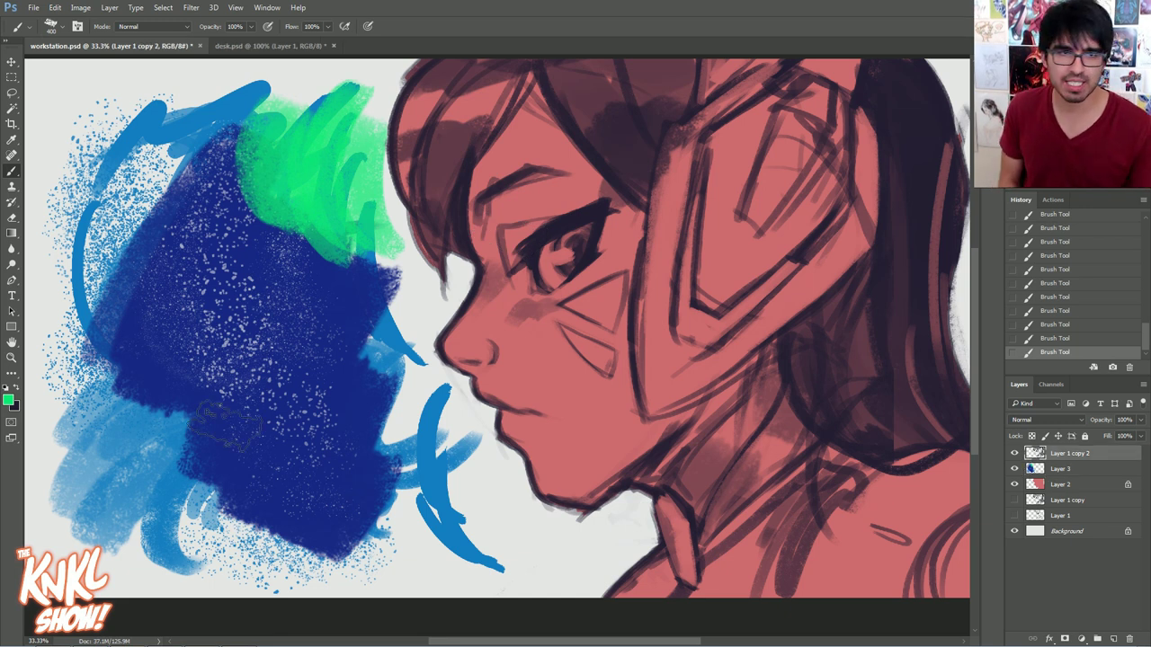
left_click(8, 400)
left_click_drag(188, 373, 208, 293)
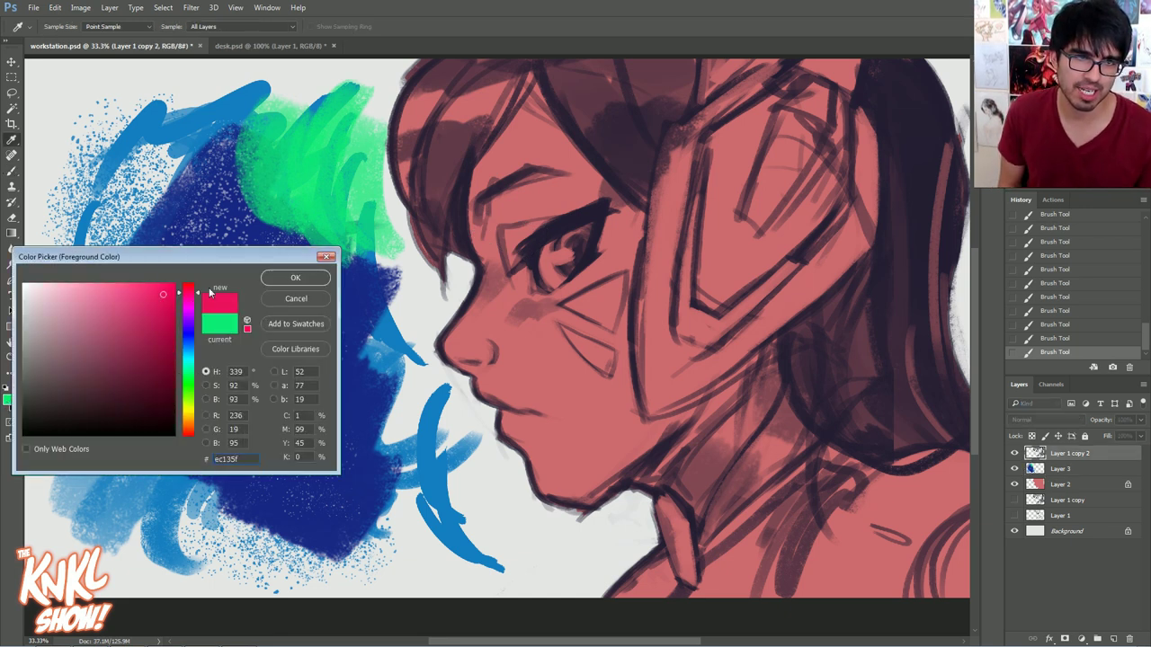
left_click(297, 277)
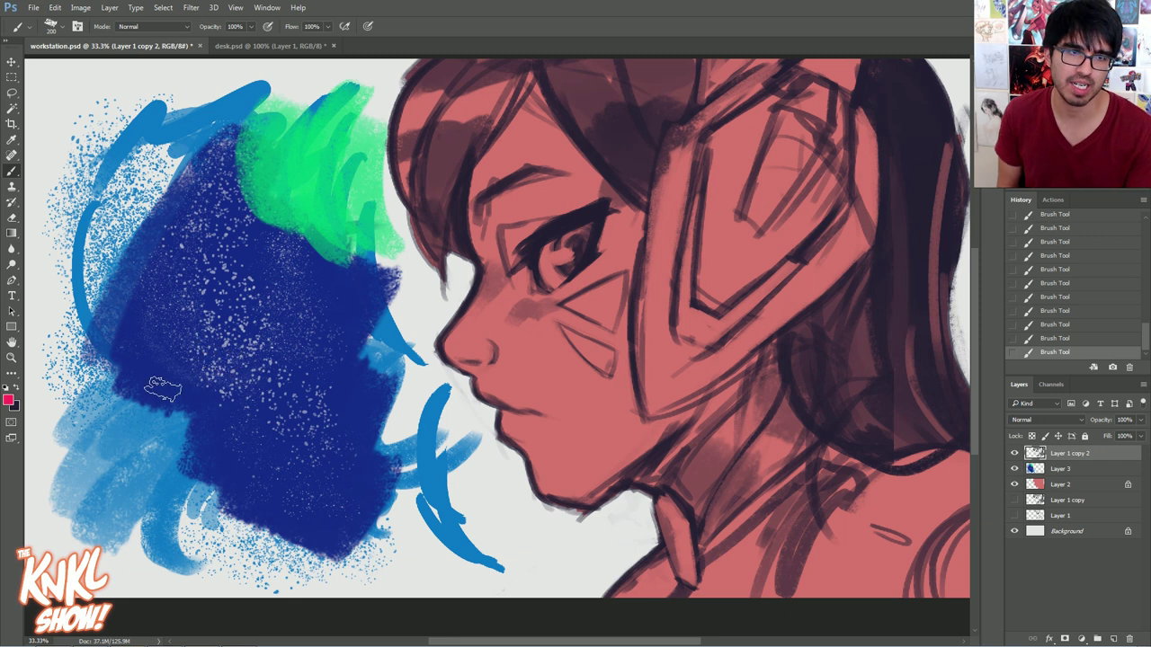
Handwrite "CTRL J" in pinkish red across the dark blue patch with a small brush
left_click_drag(160, 377, 151, 410)
mouse_move(171, 383)
left_mouse_down()
mouse_move(176, 410)
mouse_move(203, 374)
left_mouse_up()
left_click_drag(196, 406, 265, 389)
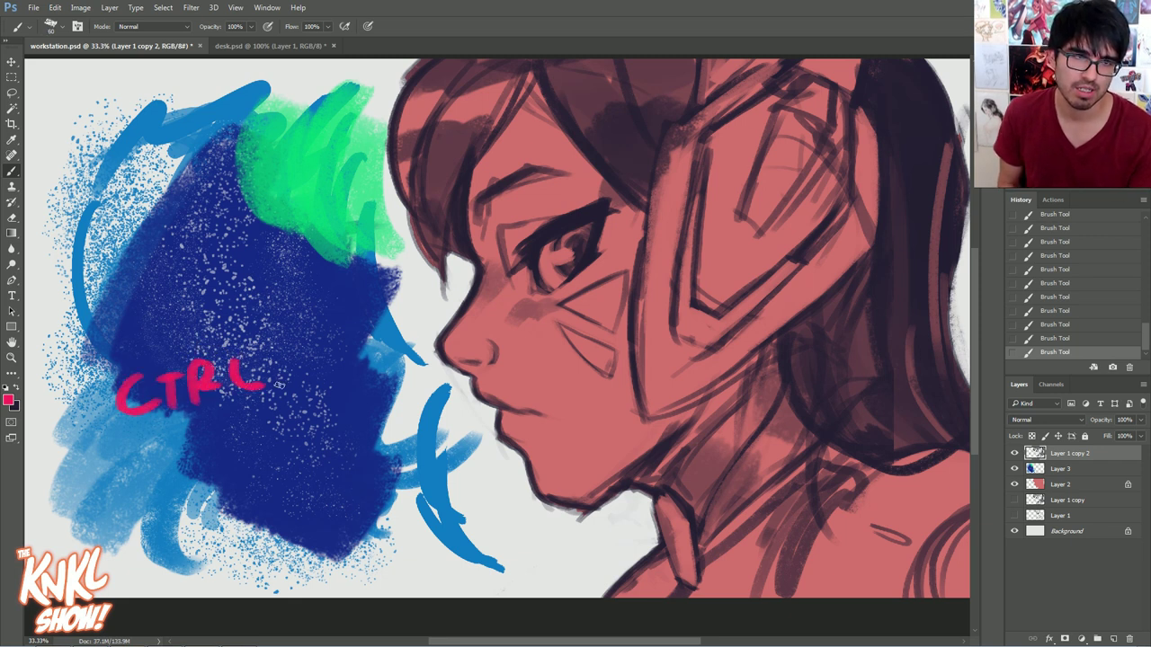
left_click_drag(291, 339, 286, 367)
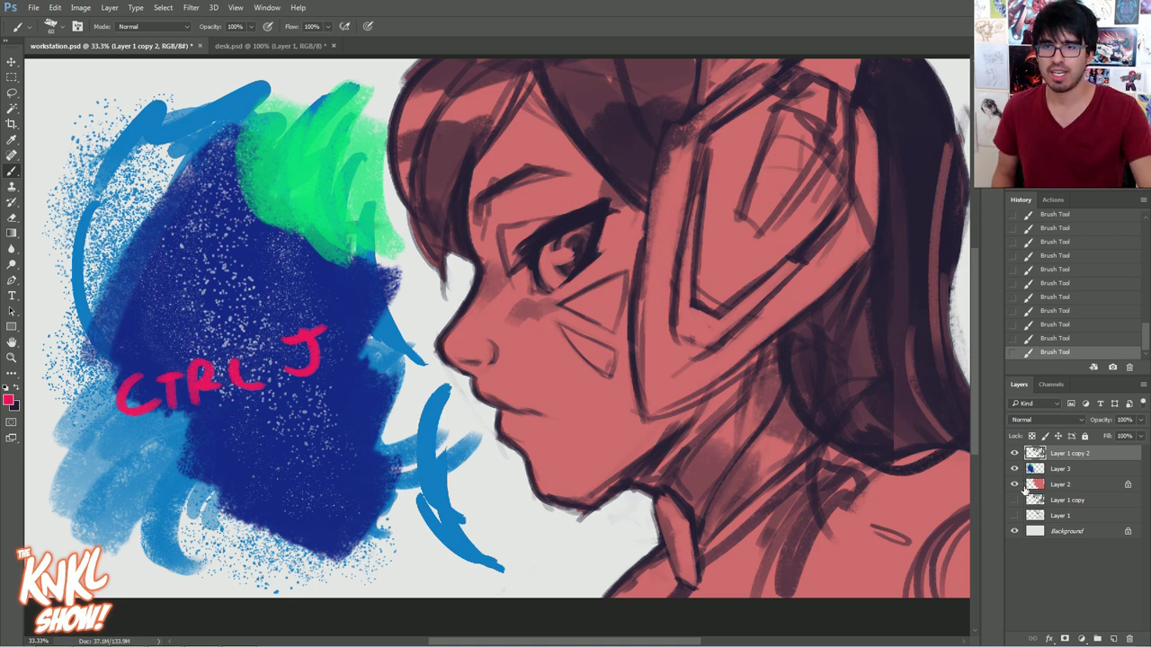
Duplicate Layer 1 copy 2 and hide both the original line-art layer and the red Layer 2
key("ctrl+j")
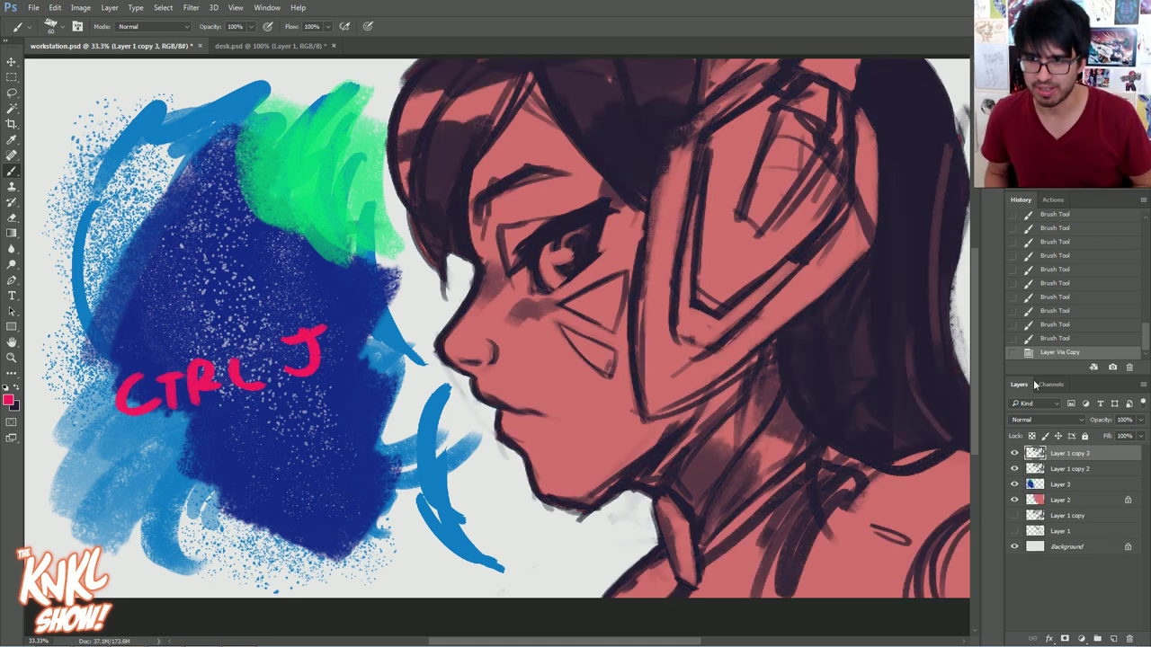
left_click(1060, 338)
key("ctrl+z")
left_click(1015, 468)
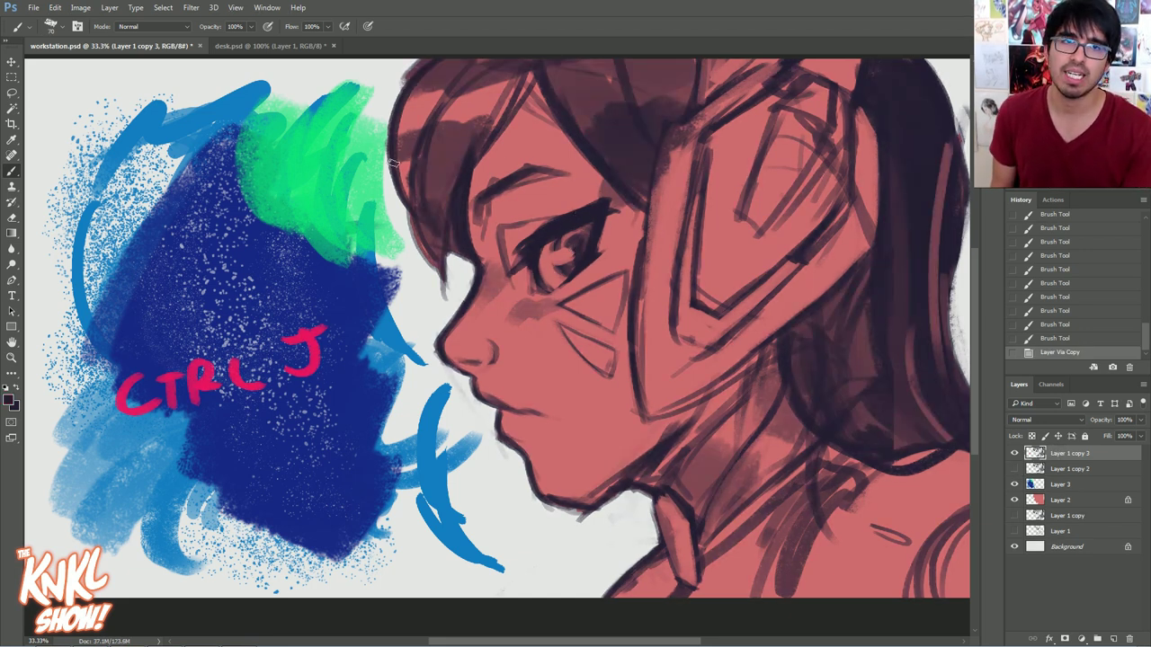
left_click_drag(393, 161, 432, 79)
left_click(1014, 500)
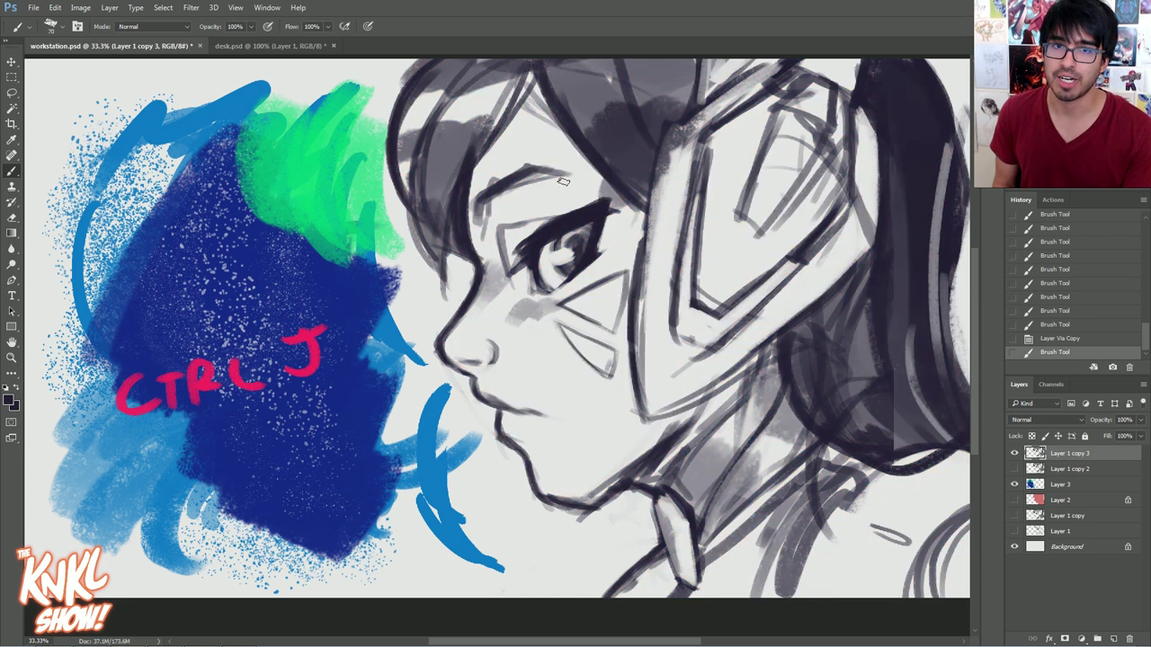
Remove the sharp eye on Layer 1 copy 3 and sketch a large round eye outline in its place
mouse_move(589, 258)
left_mouse_down()
mouse_move(586, 241)
mouse_move(532, 278)
mouse_move(594, 201)
left_mouse_up()
mouse_move(537, 232)
left_mouse_down()
mouse_move(561, 254)
mouse_move(505, 274)
mouse_move(605, 225)
mouse_move(594, 202)
mouse_move(517, 203)
mouse_move(541, 268)
left_mouse_up()
mouse_move(554, 200)
left_mouse_down()
mouse_move(526, 273)
mouse_move(569, 273)
mouse_move(601, 248)
left_mouse_up()
key("bracketleft")
left_click_drag(603, 216, 565, 277)
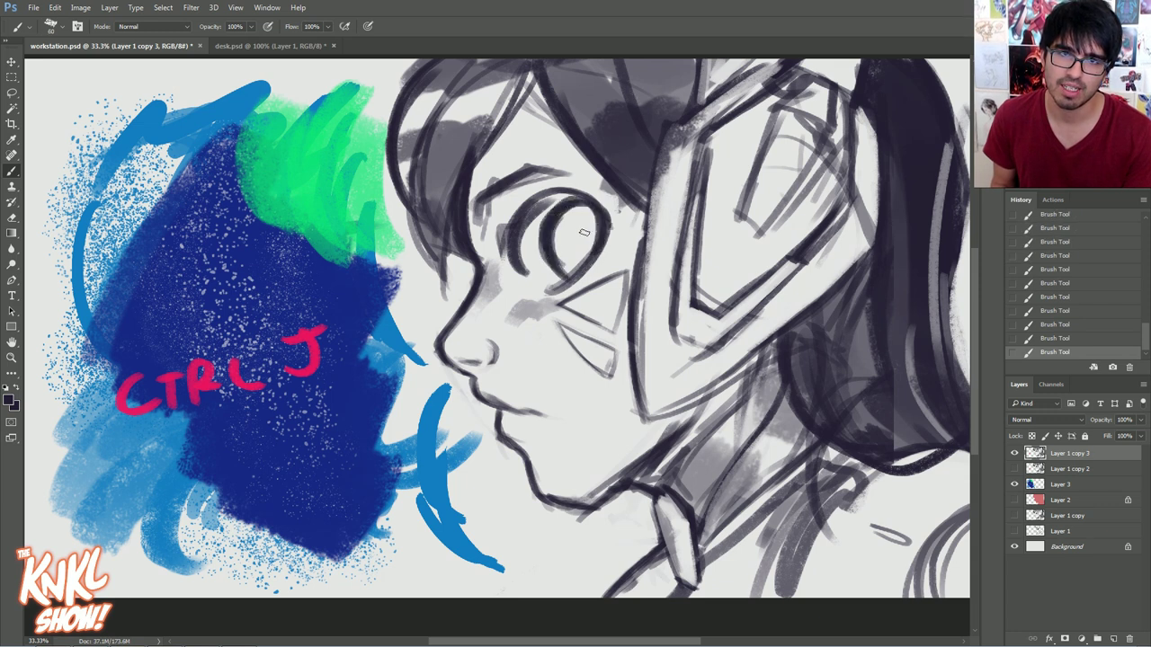
mouse_move(586, 229)
left_mouse_down()
mouse_move(580, 256)
mouse_move(590, 215)
mouse_move(590, 245)
left_mouse_up()
left_click_drag(589, 225, 581, 210)
left_click_drag(593, 266, 601, 276)
Fill in the round eye's iris, pupil and thick upper lash with dark strokes, resizing the brush along the way
key("b")
left_click_drag(518, 209, 504, 252)
mouse_move(544, 180)
left_mouse_down()
mouse_move(511, 209)
mouse_move(576, 175)
left_mouse_up()
mouse_move(521, 200)
left_mouse_down()
mouse_move(598, 200)
mouse_move(576, 230)
mouse_move(585, 215)
mouse_move(589, 261)
mouse_move(589, 203)
mouse_move(575, 242)
left_mouse_up()
key("bracketleft")
key("bracketright")
key("bracketright")
key("bracketright")
key("bracketleft")
key("bracketleft")
key("bracketleft")
key("bracketleft")
mouse_move(584, 193)
left_mouse_down()
mouse_move(550, 200)
mouse_move(607, 214)
left_mouse_up()
key("bracketleft")
left_click_drag(601, 261, 613, 250)
Draw a thick angular eyebrow above the round eye and erase the stray marks around the brow and eye
left_click_drag(494, 253, 522, 190)
mouse_move(472, 221)
left_mouse_down()
mouse_move(474, 190)
mouse_move(537, 165)
left_mouse_up()
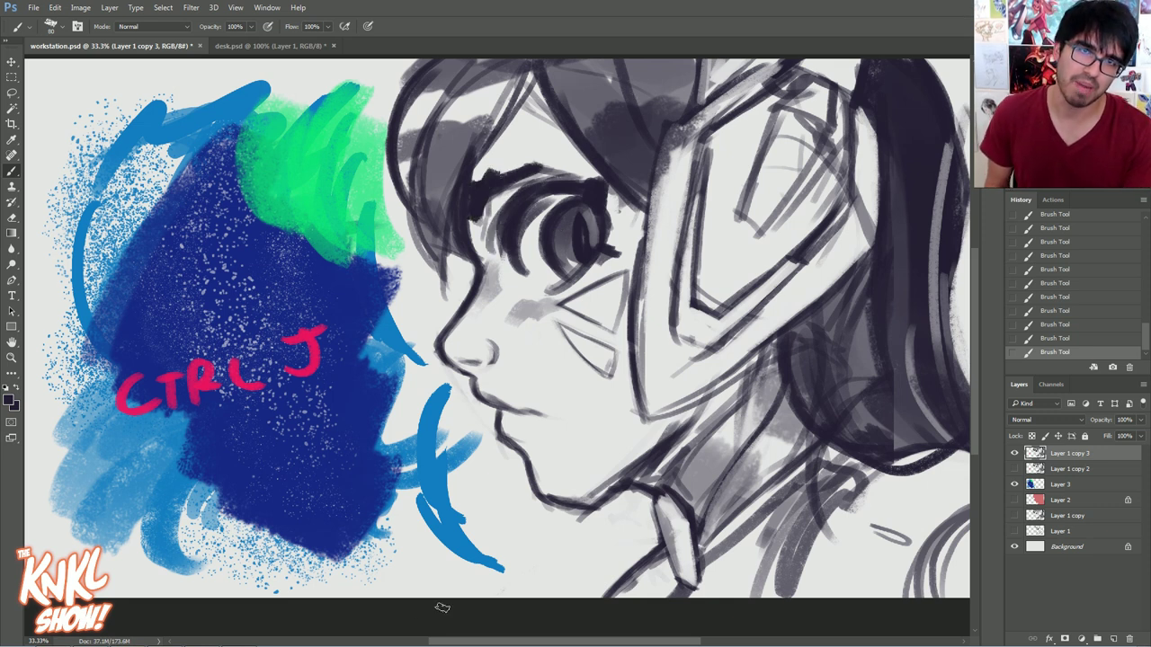
left_click_drag(494, 205, 513, 186)
left_click_drag(490, 203, 557, 173)
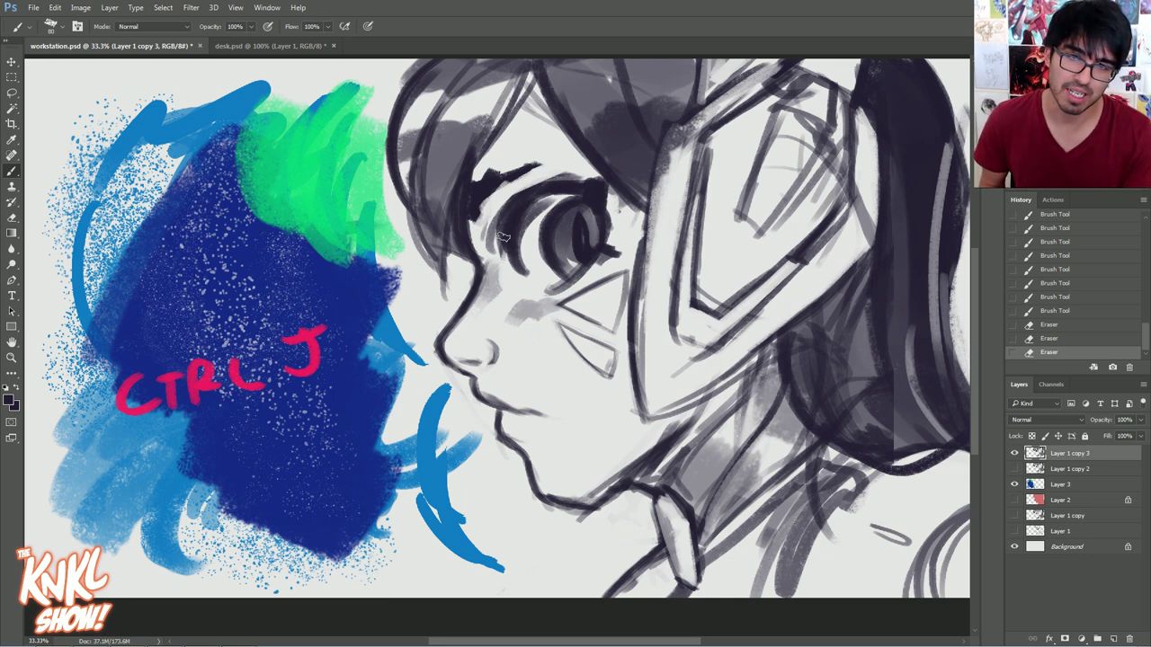
left_click_drag(547, 203, 524, 241)
left_click_drag(522, 197, 568, 295)
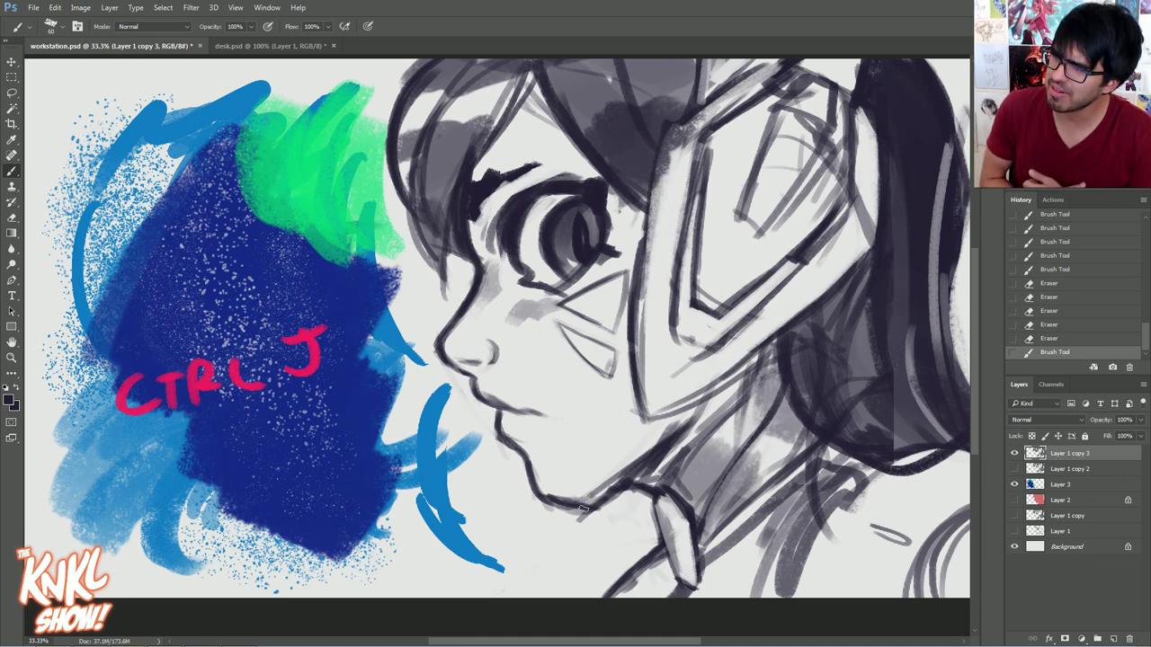
Draw a curved stalk-like shape coming out of the mouth, and switch visibility from Layer 1 copy 3 to Layer 1 copy 2
mouse_move(500, 406)
left_mouse_down()
mouse_move(447, 466)
mouse_move(415, 473)
mouse_move(431, 488)
left_mouse_up()
left_click_drag(491, 425, 483, 442)
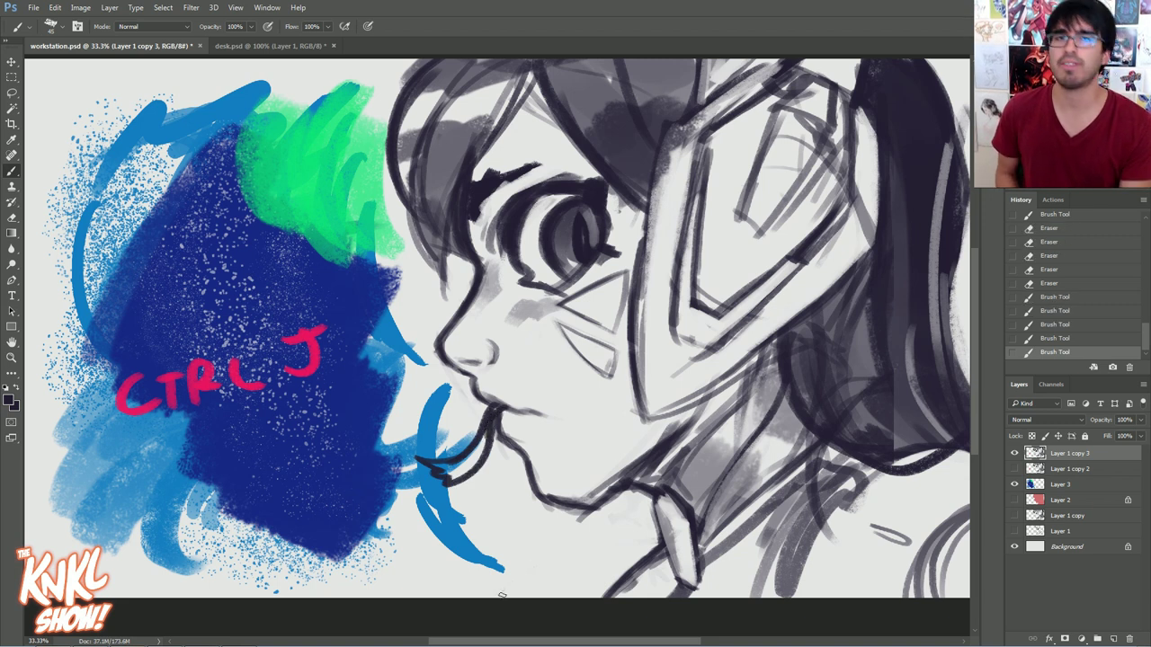
left_click(1015, 454)
left_click(1015, 468)
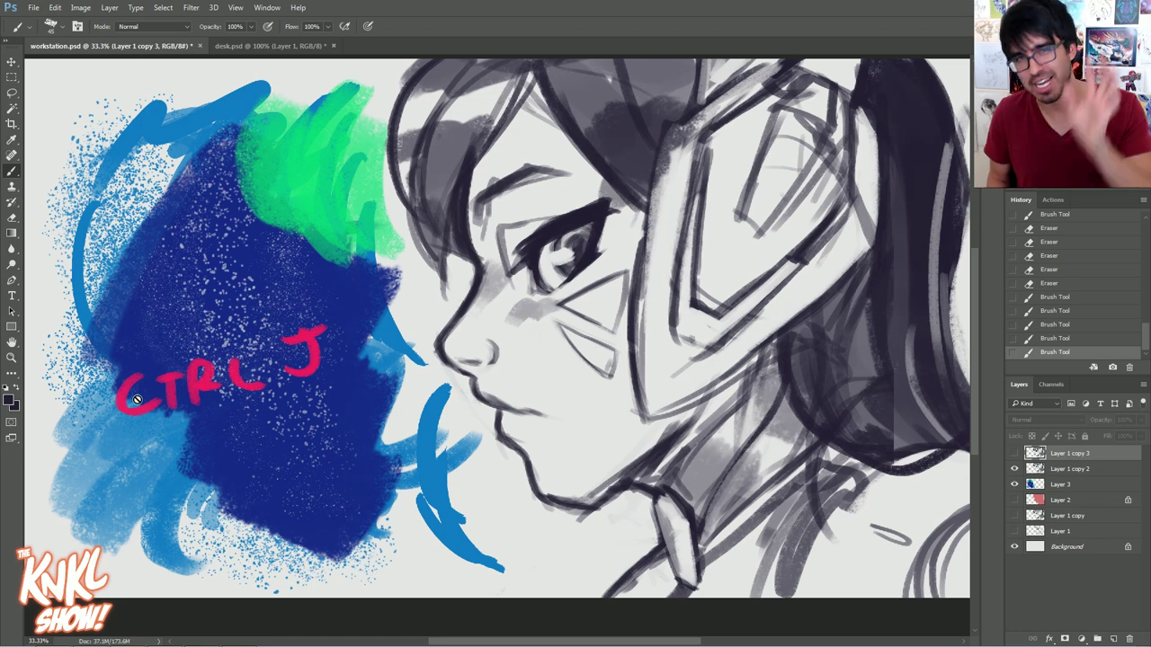
Duplicate Layer 1 copy 2 twice in a row, hiding each source layer, and scribble across the cheek on the newest copy
left_click(1034, 468)
key("ctrl+j")
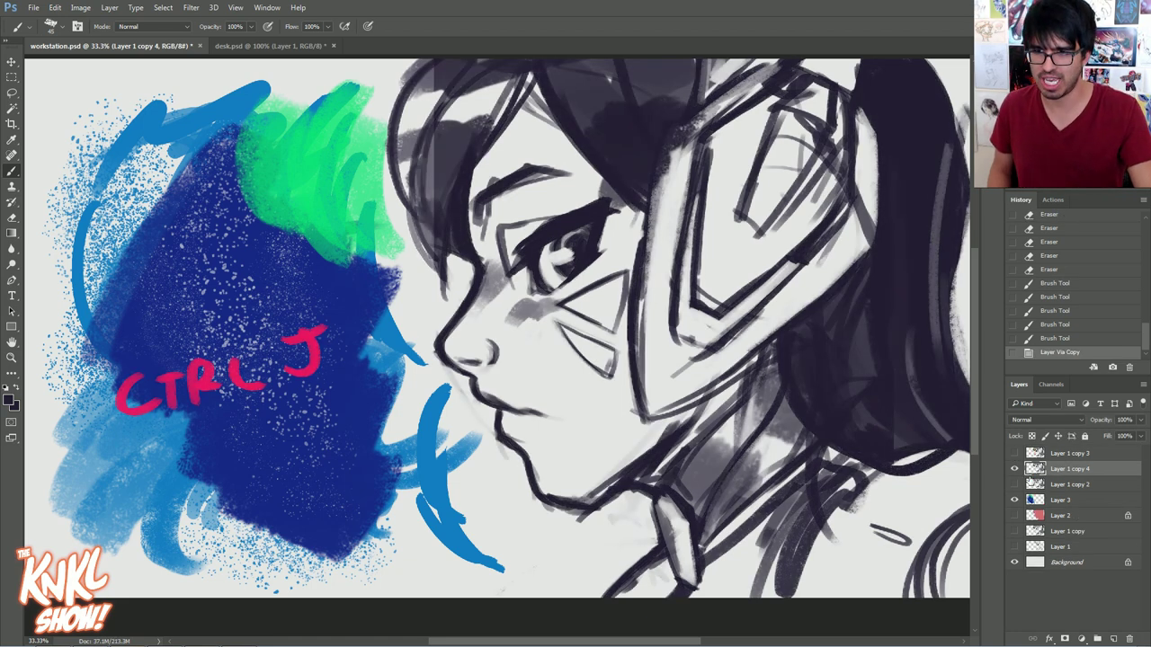
left_click(1015, 483)
key("ctrl+j")
left_click(1015, 484)
mouse_move(670, 292)
left_mouse_down()
mouse_move(621, 355)
mouse_move(801, 365)
left_mouse_up()
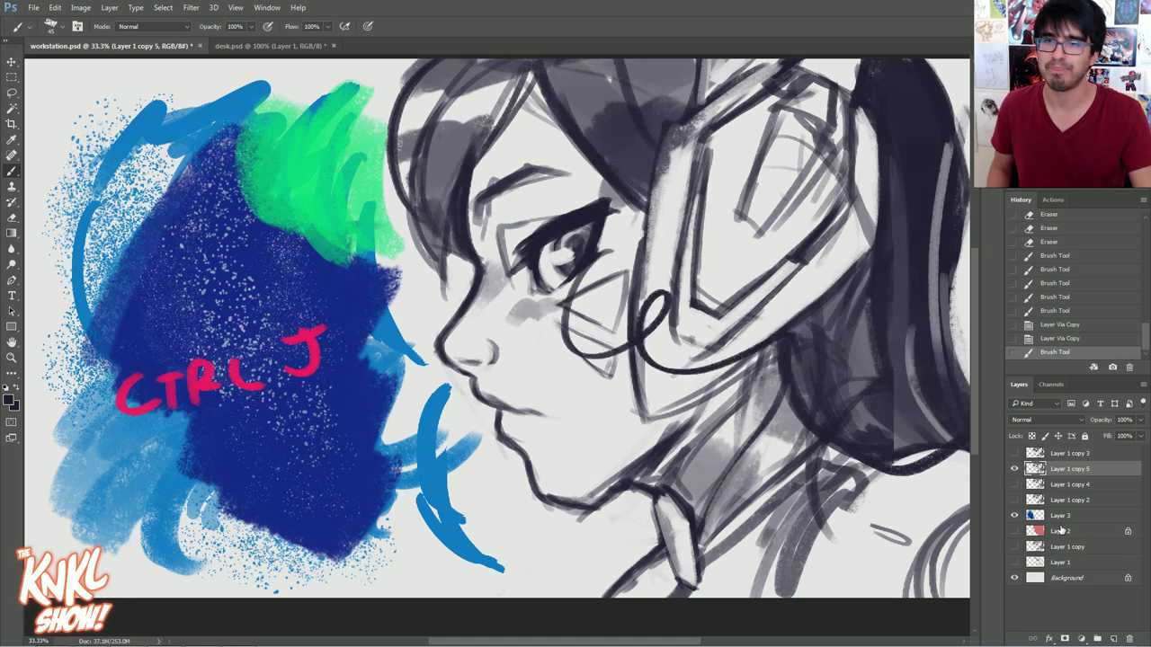
Delete the two extra duplicates, and show Layer 2 and Layer 1 copy 2 again with Layer 2 active
left_click(1130, 636)
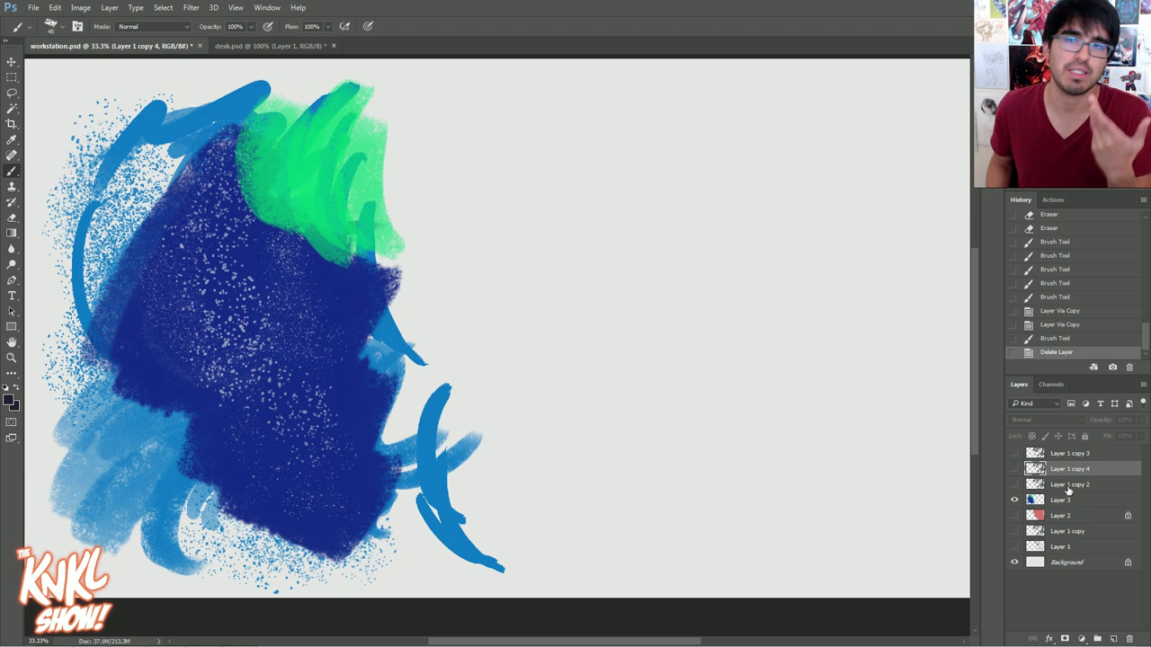
left_click_drag(1129, 627, 1130, 638)
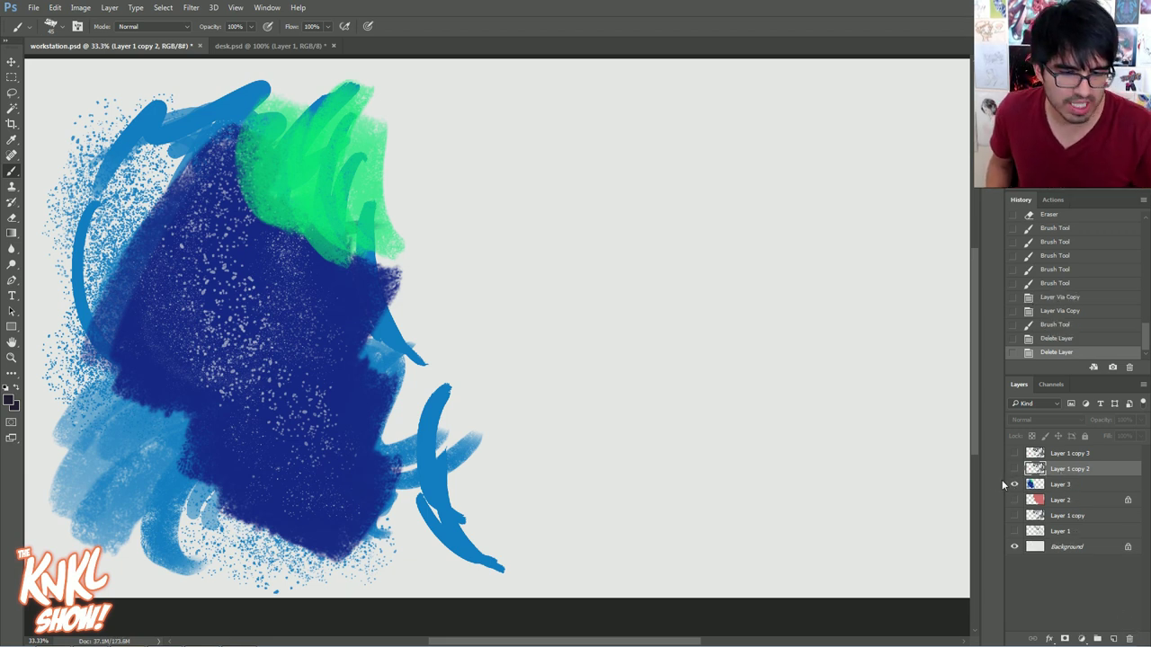
left_click(1014, 500)
left_click(1067, 502)
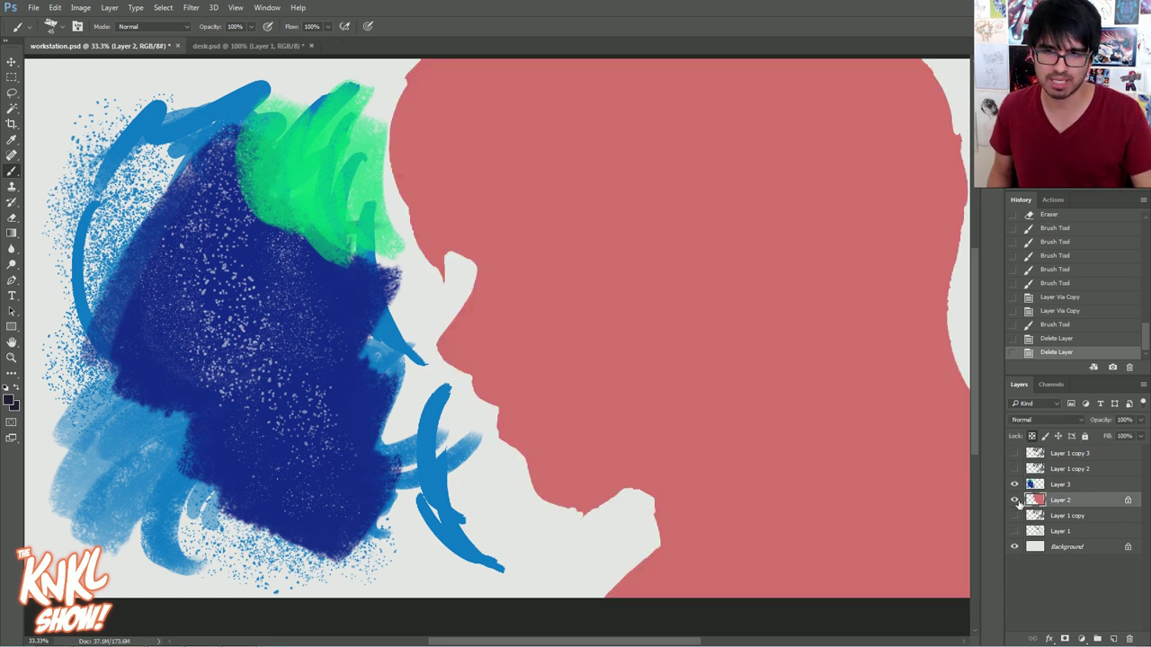
left_click(1015, 469)
Try a Hue/Saturation adjustment with hue +37 on Layer 2's base color
key("ctrl+u")
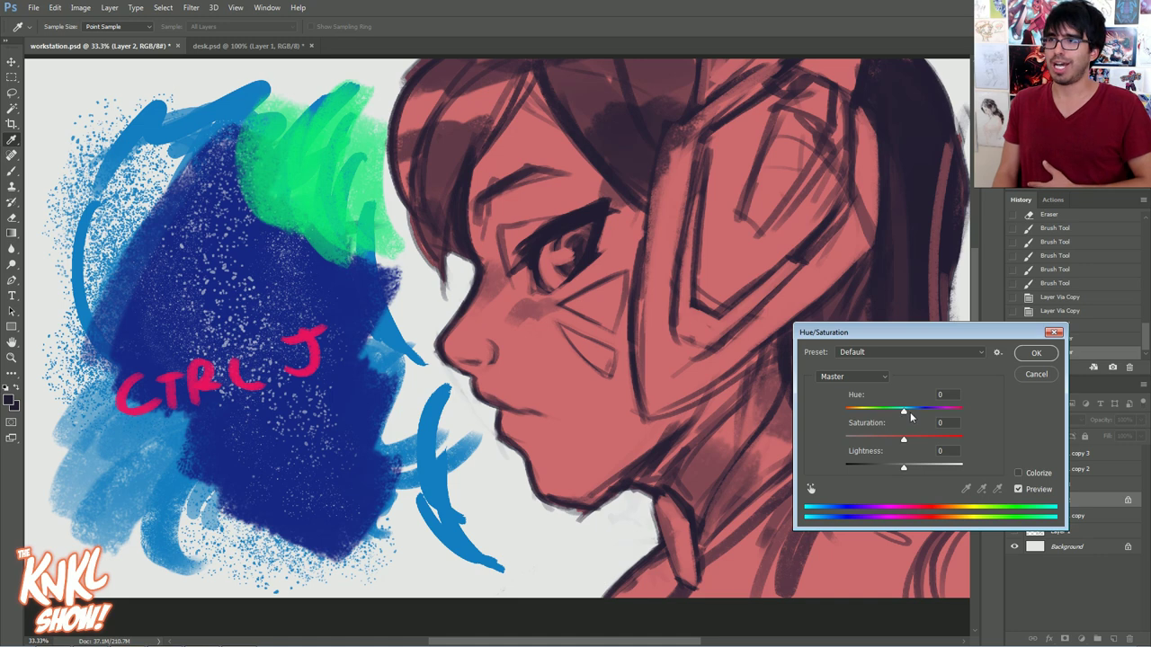
mouse_move(904, 412)
left_mouse_down()
mouse_move(943, 411)
mouse_move(908, 414)
mouse_move(926, 413)
left_mouse_up()
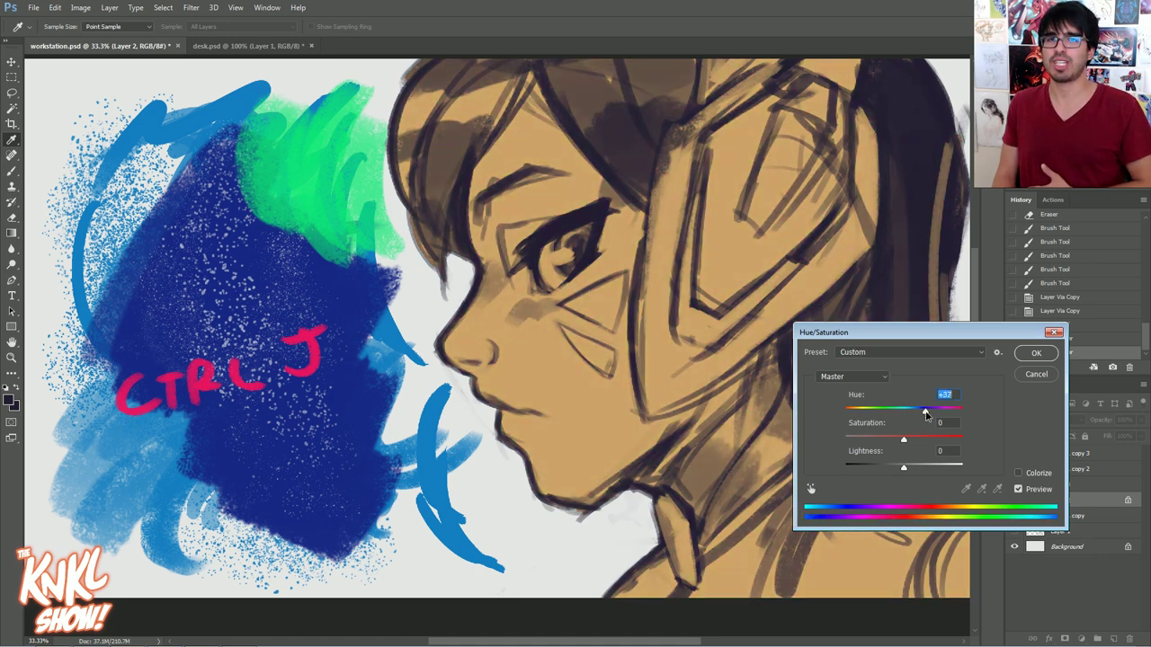
left_click(1026, 377)
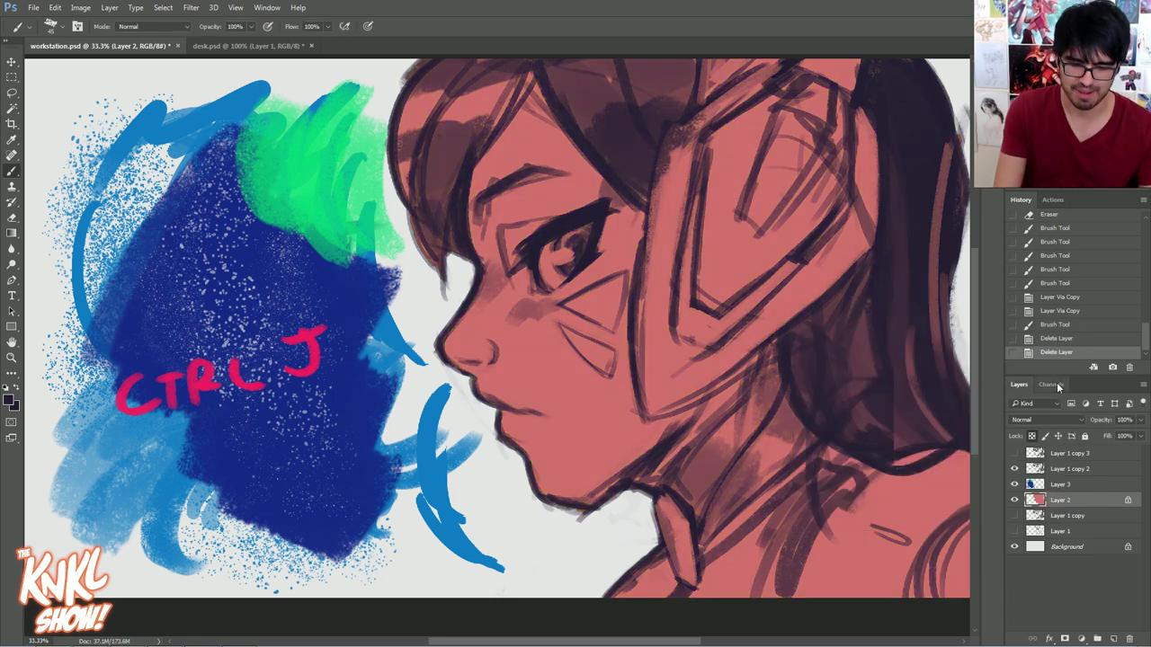
Add a new layer above Layer 2 and set the foreground color to a muted blue-violet
left_click(7, 401)
left_click(126, 353)
left_click(83, 341)
left_click(188, 340)
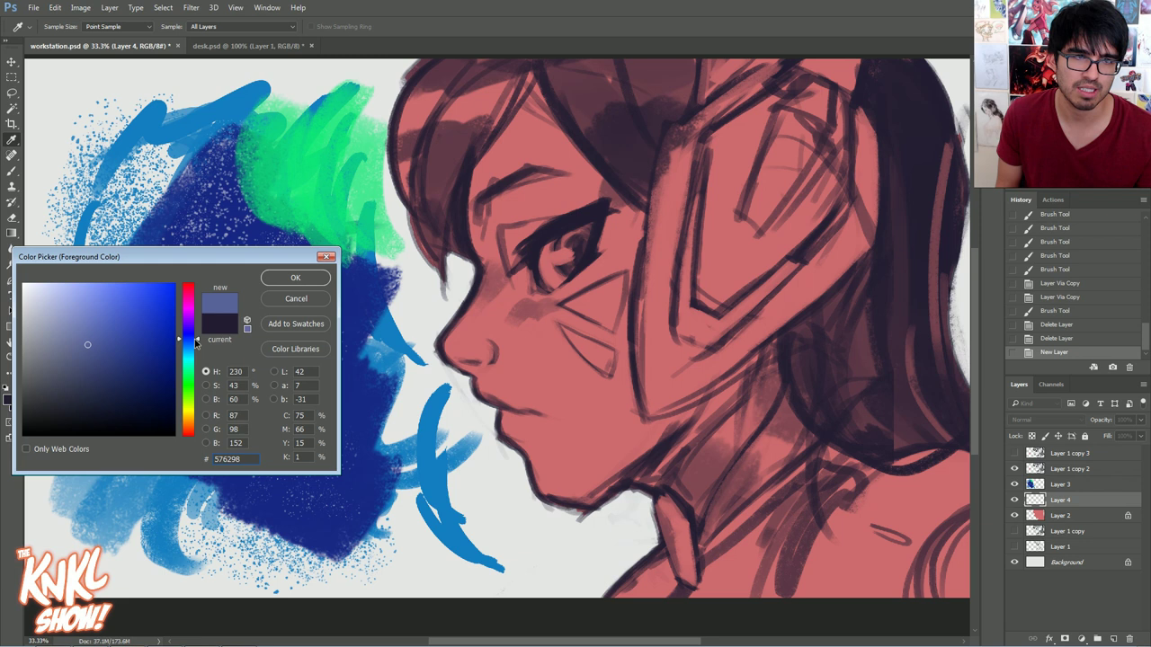
left_click(290, 279)
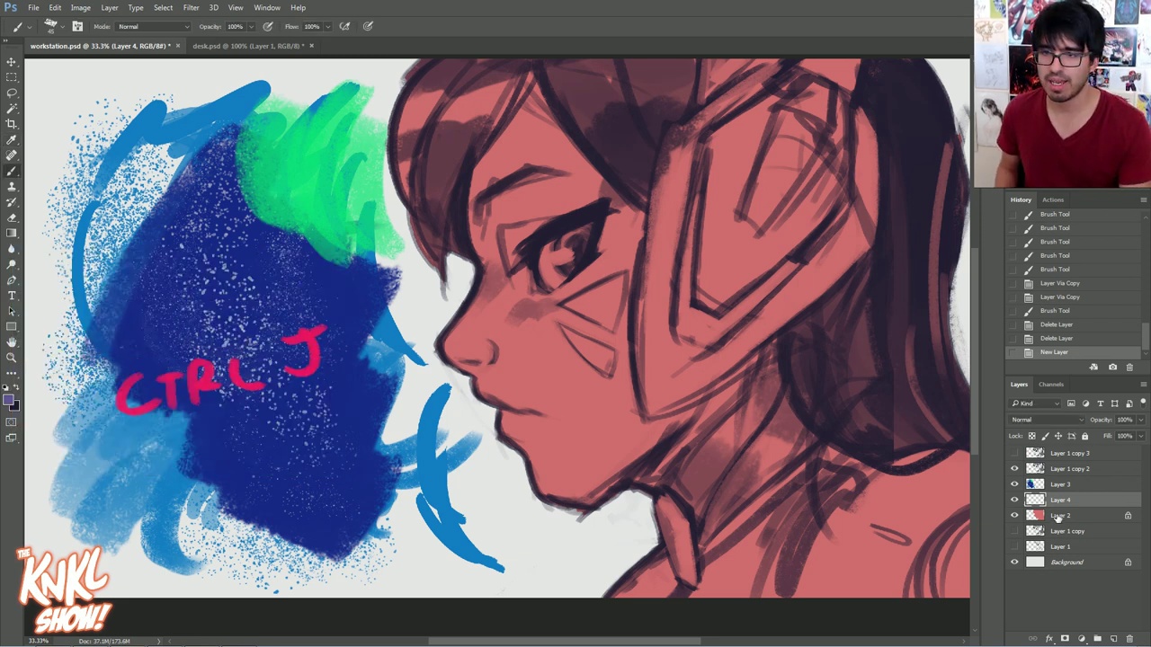
Delete the empty layer and create a fresh one above Layer 2 with the default settings
left_click(1127, 639)
key("ctrl+shift+n")
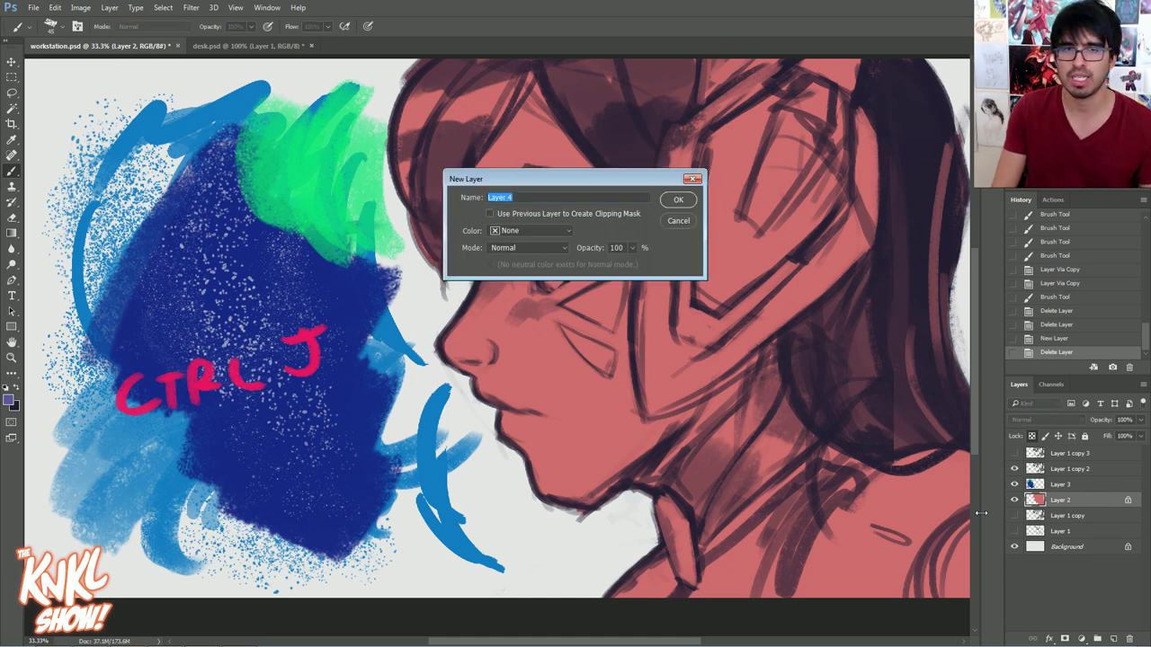
key("Return")
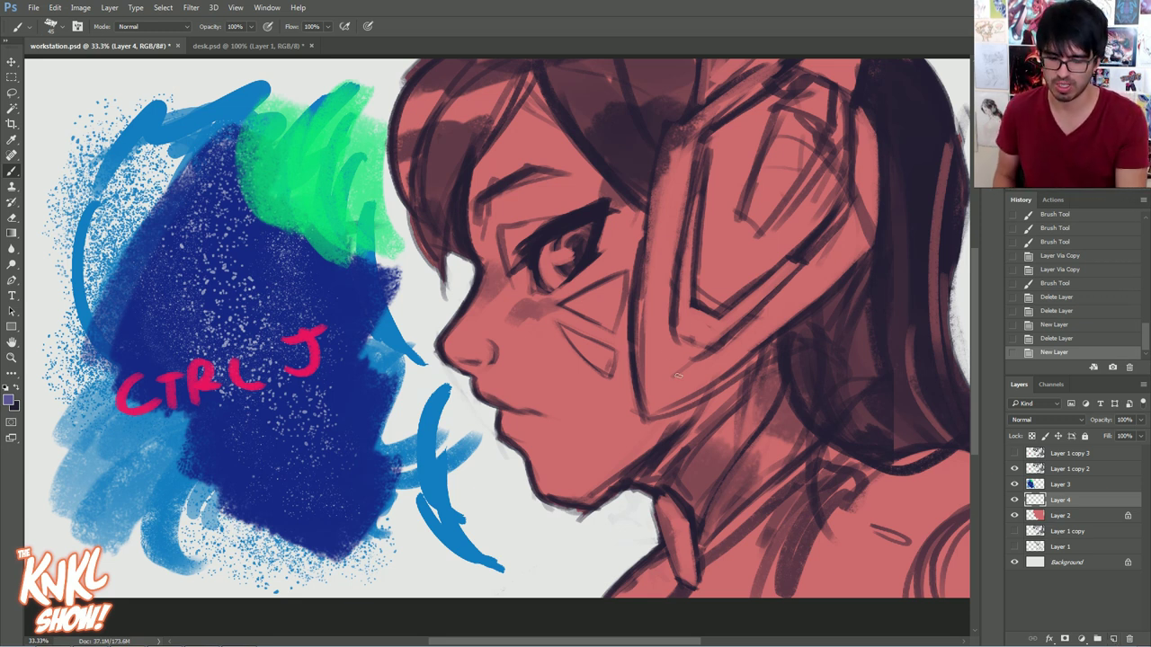
Enlarge the brush to about 250 px and paint the headset's outer frame blue-violet on Layer 4
key("]")
key("]")
key("]")
key("]")
key("]")
key("]")
key("]")
key("]")
key("]")
left_click_drag(656, 355, 676, 179)
mouse_move(664, 351)
left_mouse_down()
mouse_move(688, 139)
mouse_move(673, 383)
mouse_move(818, 279)
left_mouse_up()
left_click_drag(708, 369, 852, 236)
key("]")
key("]")
left_click_drag(700, 124, 763, 82)
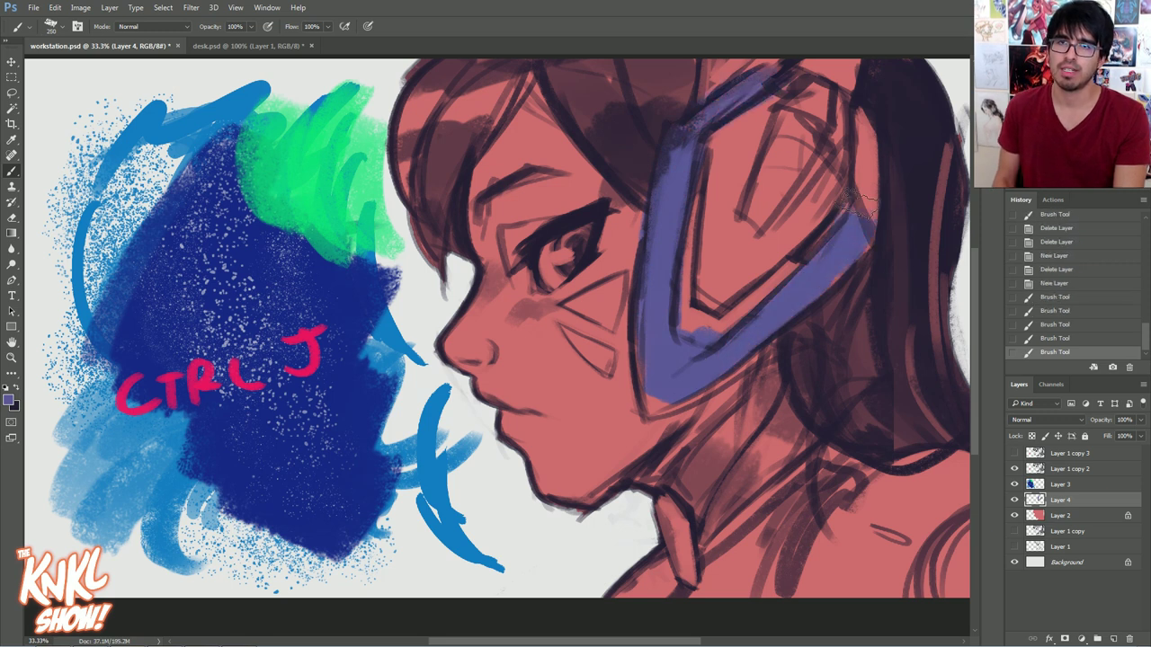
Paint the headset's interior, the neck and the shoulder blue-violet with a brush of about 400 px
left_click_drag(858, 209, 840, 112)
key("bracketright")
mouse_move(768, 179)
left_mouse_down()
mouse_move(732, 192)
mouse_move(822, 197)
mouse_move(837, 81)
left_mouse_up()
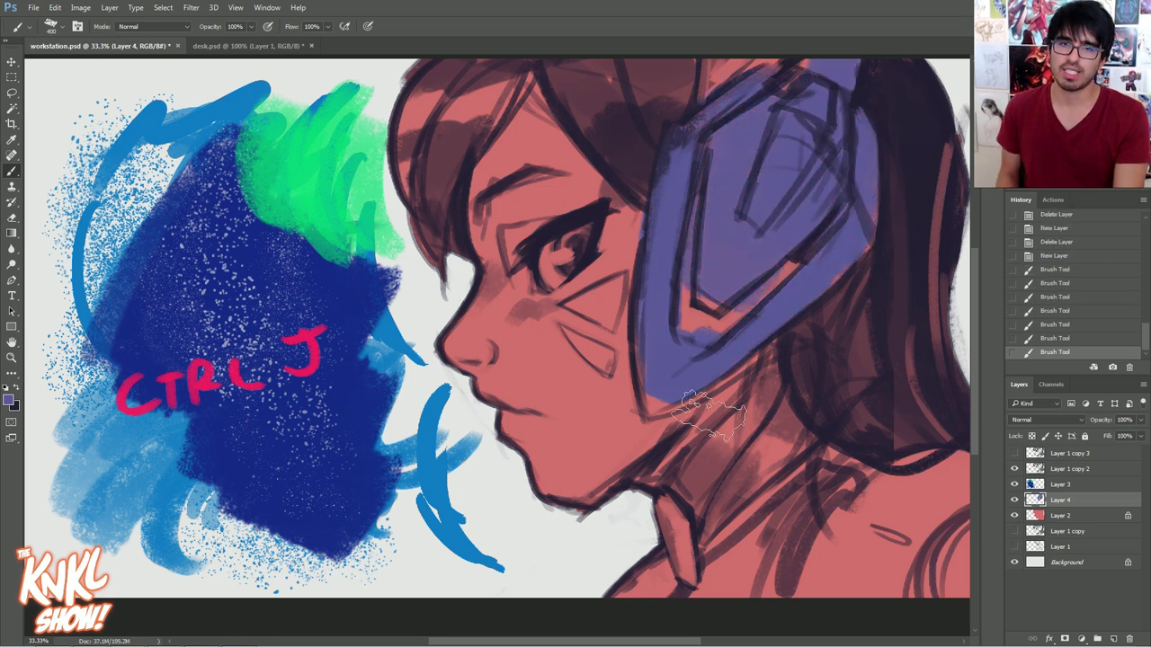
left_click_drag(751, 440, 795, 460)
key("bracketright")
mouse_move(716, 566)
left_mouse_down()
mouse_move(773, 539)
mouse_move(845, 553)
mouse_move(922, 526)
left_mouse_up()
key("bracketleft")
left_click_drag(738, 310, 652, 400)
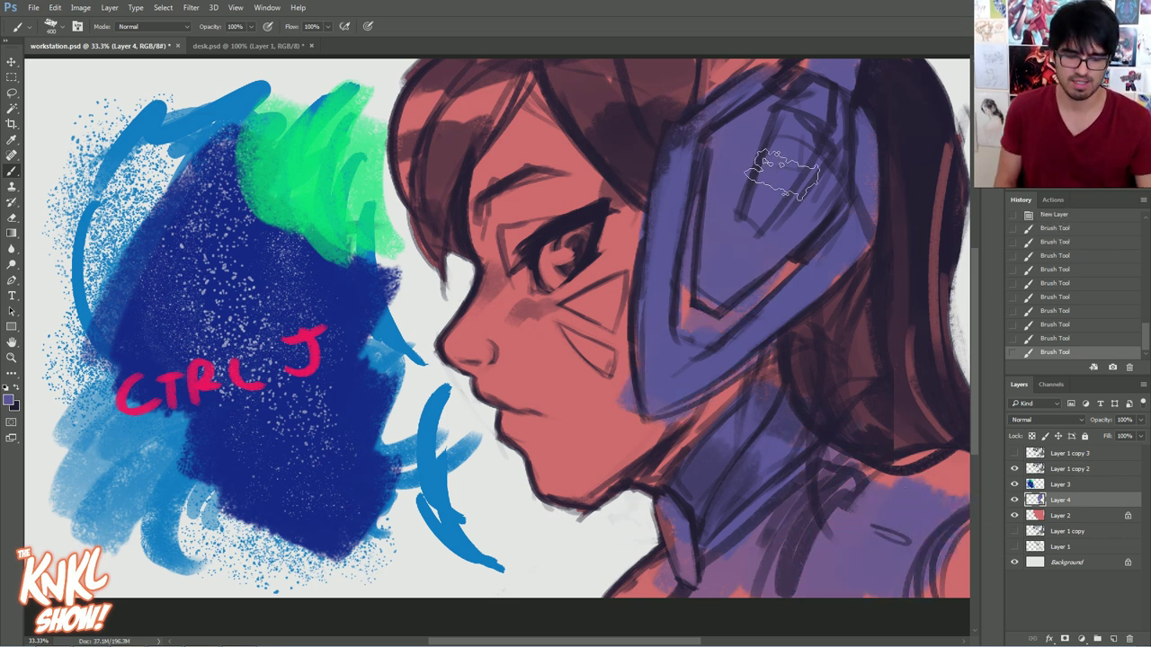
On a new layer above Layer 4, paint a V-shaped strip on the headset in bright green sampled from the green patch
key("ctrl+shift+n")
key("Return")
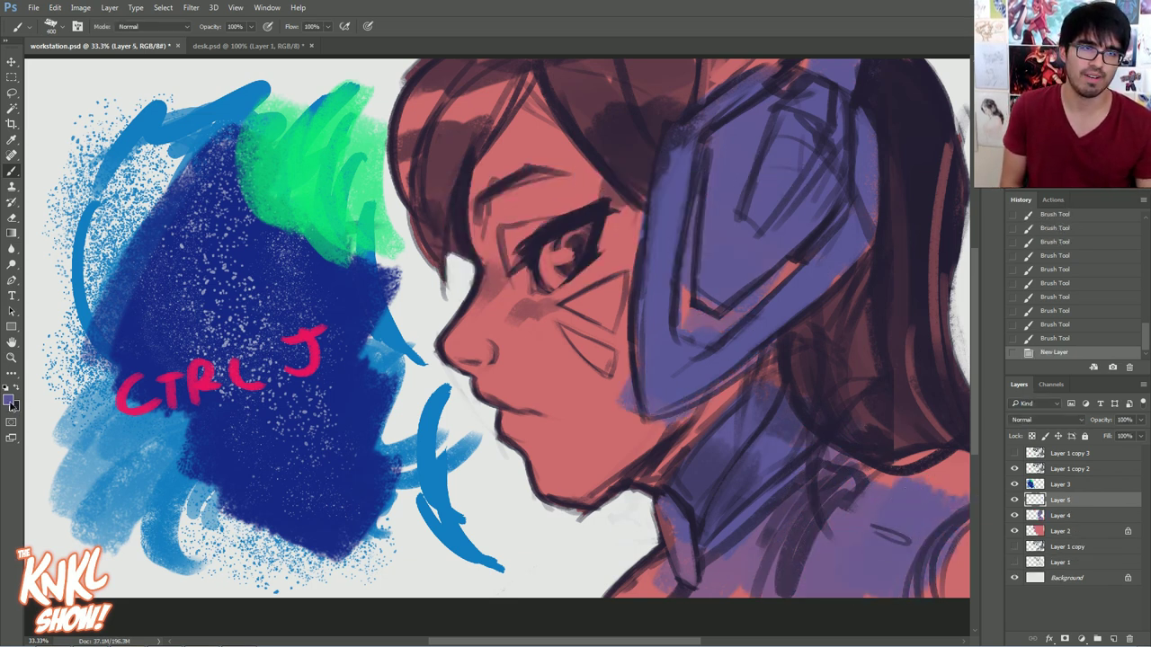
left_click(9, 400)
left_click(301, 180)
left_click(289, 281)
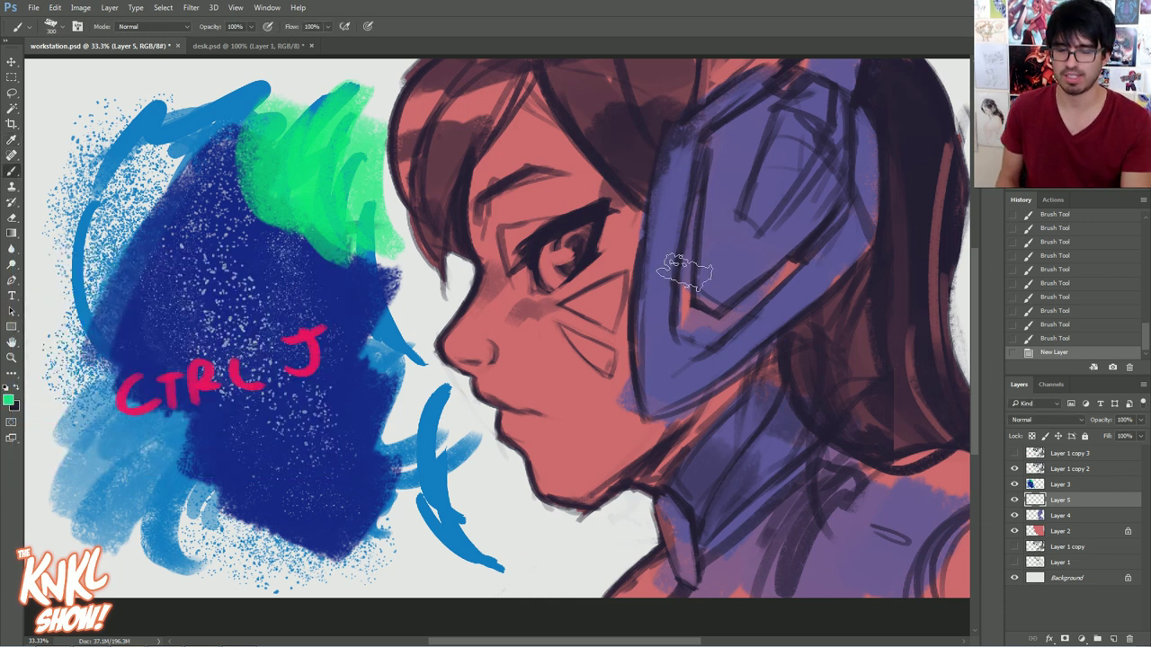
mouse_move(696, 319)
left_mouse_down()
mouse_move(707, 212)
mouse_move(800, 251)
left_mouse_up()
left_click_drag(696, 302, 712, 184)
key("bracketleft")
Set the foreground color to a dark reddish brown starting from the sampled hair color, and add a new layer above Layer 5
left_click(668, 86, "alt")
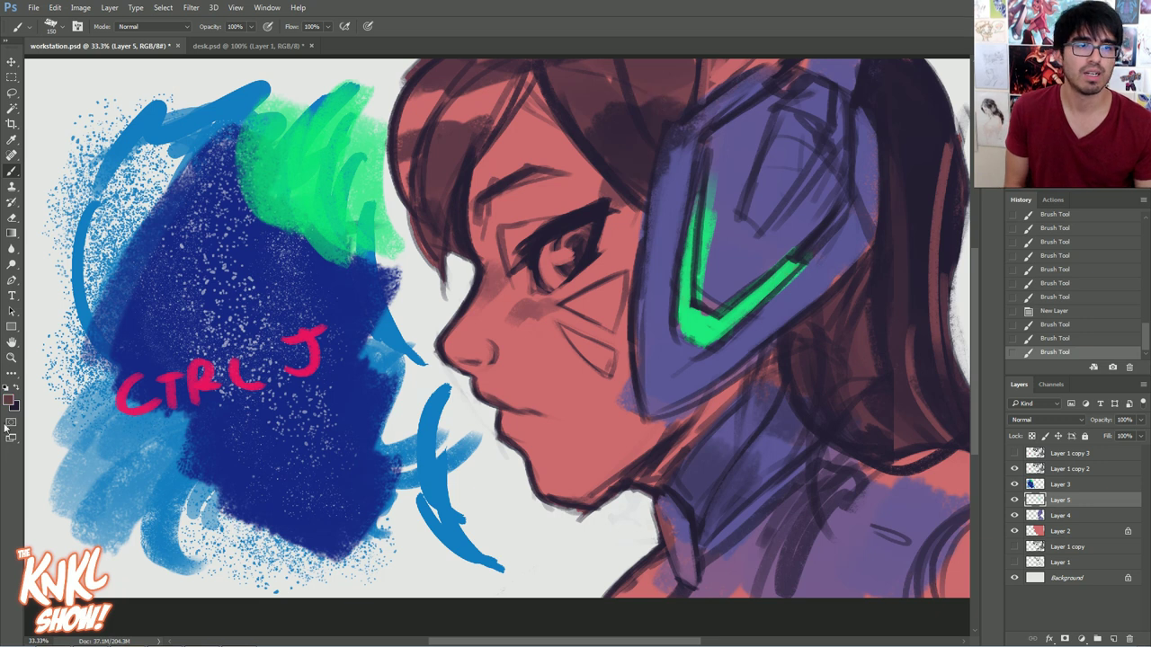
left_click(6, 401)
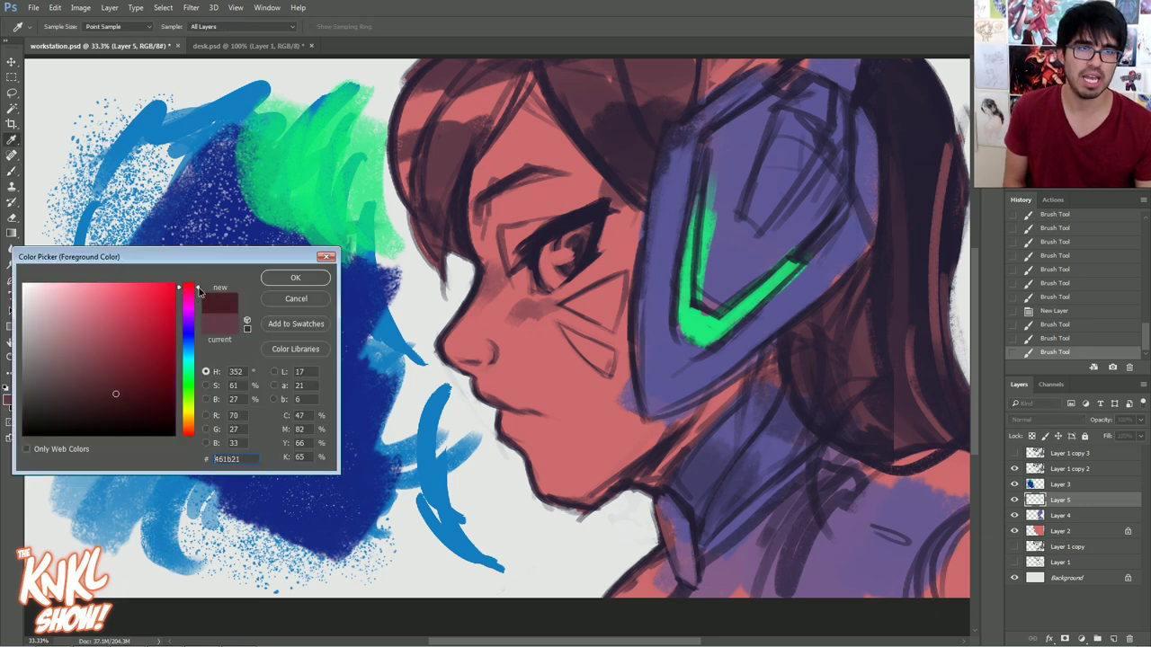
left_click(297, 279)
key("ctrl+j")
key("Return")
Paint the bangs and the back hair dark reddish brown on Layer 6 with a greatly enlarged brush
key("bracketright")
key("bracketright")
key("bracketright")
key("bracketright")
key("bracketright")
key("bracketright")
key("bracketright")
key("bracketright")
key("bracketright")
key("bracketright")
mouse_move(442, 231)
left_mouse_down()
mouse_move(459, 117)
mouse_move(443, 83)
mouse_move(590, 94)
mouse_move(630, 162)
mouse_move(722, 61)
left_mouse_up()
mouse_move(859, 342)
left_mouse_down()
mouse_move(926, 415)
mouse_move(904, 208)
left_mouse_up()
key("bracketleft")
Set the foreground color to dusty pink, try a highlight stroke on the bangs, and step back two strokes in the history
left_click(10, 402)
left_click(70, 325)
left_click_drag(196, 286, 197, 275)
left_click(282, 278)
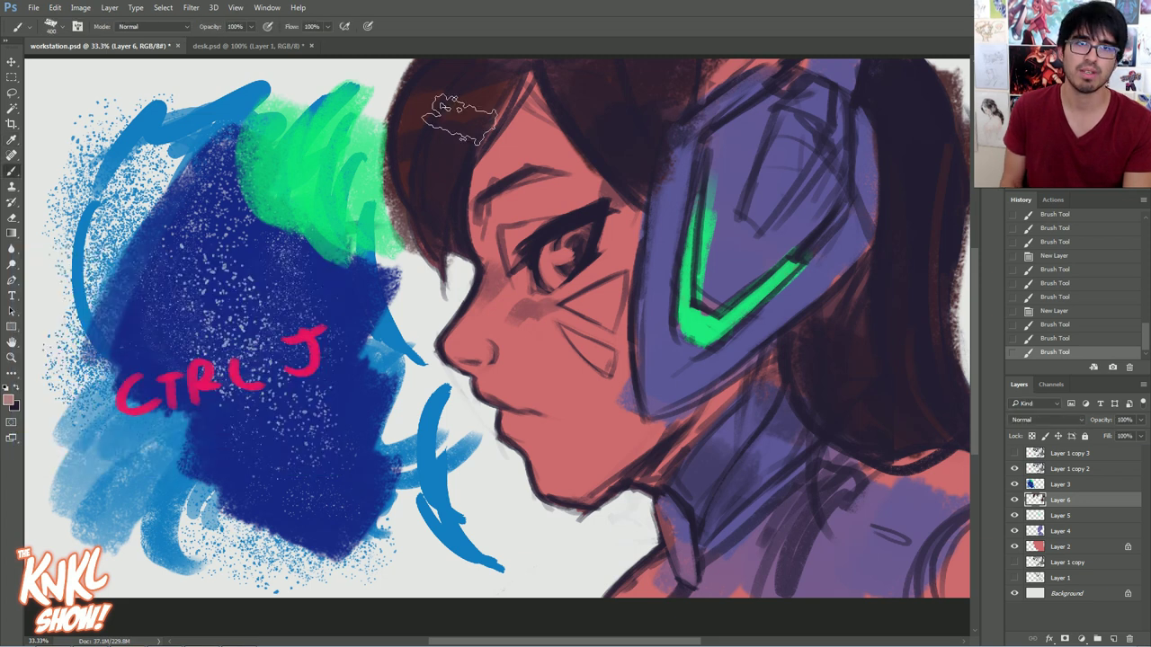
left_click_drag(454, 121, 493, 73)
left_click(1068, 325)
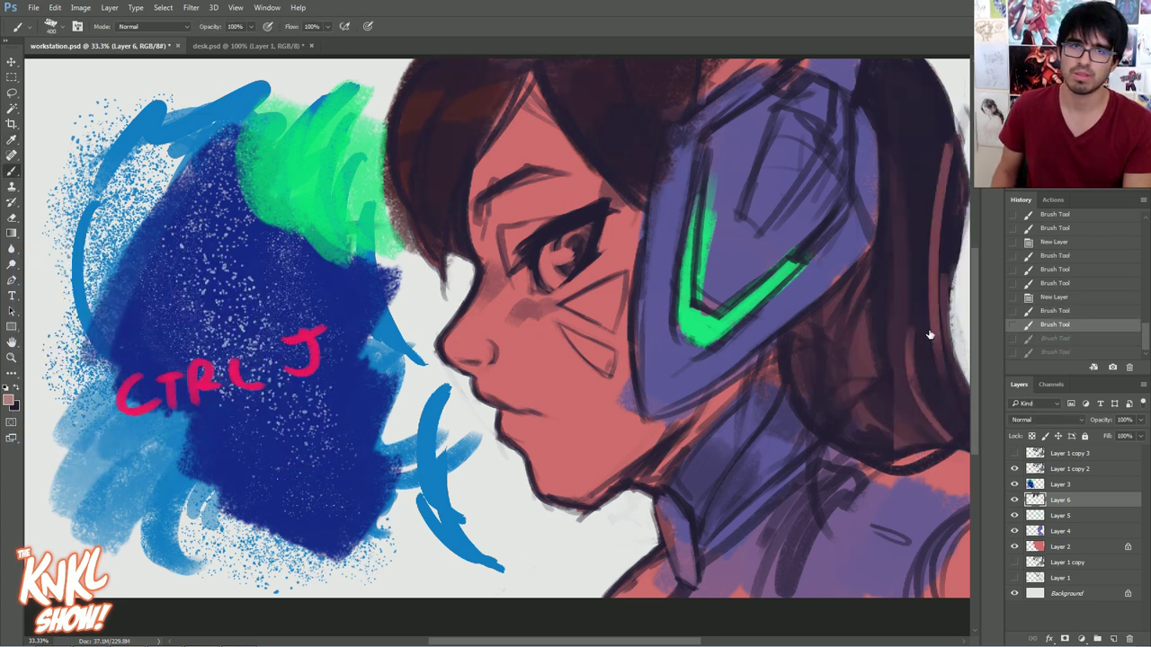
Paint dusty pink highlights across the bangs and the upper hair, reducing the brush to 300 px
left_click_drag(454, 126, 392, 116)
key("[")
mouse_move(593, 117)
left_mouse_down()
mouse_move(654, 94)
mouse_move(649, 108)
left_mouse_up()
left_click(649, 109)
left_click(911, 98)
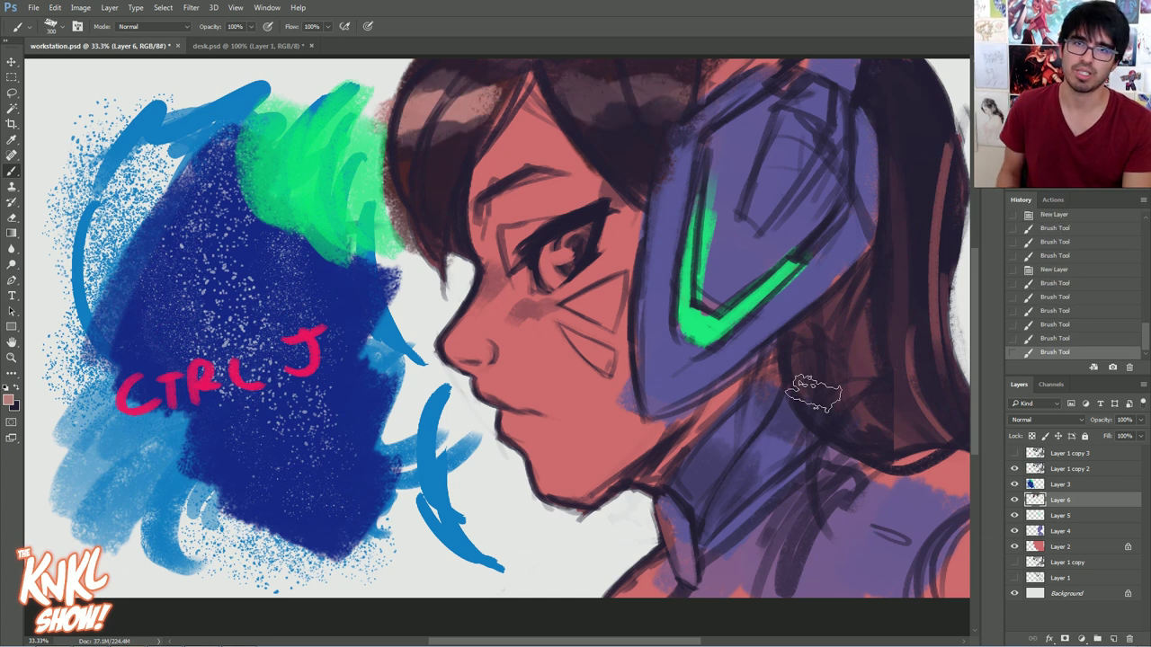
Set the foreground color to a muted brownish red and tint the eye's iris with a 125 px brush
left_click(7, 399)
left_click(116, 329)
left_click(98, 352)
left_click(295, 277)
key("b")
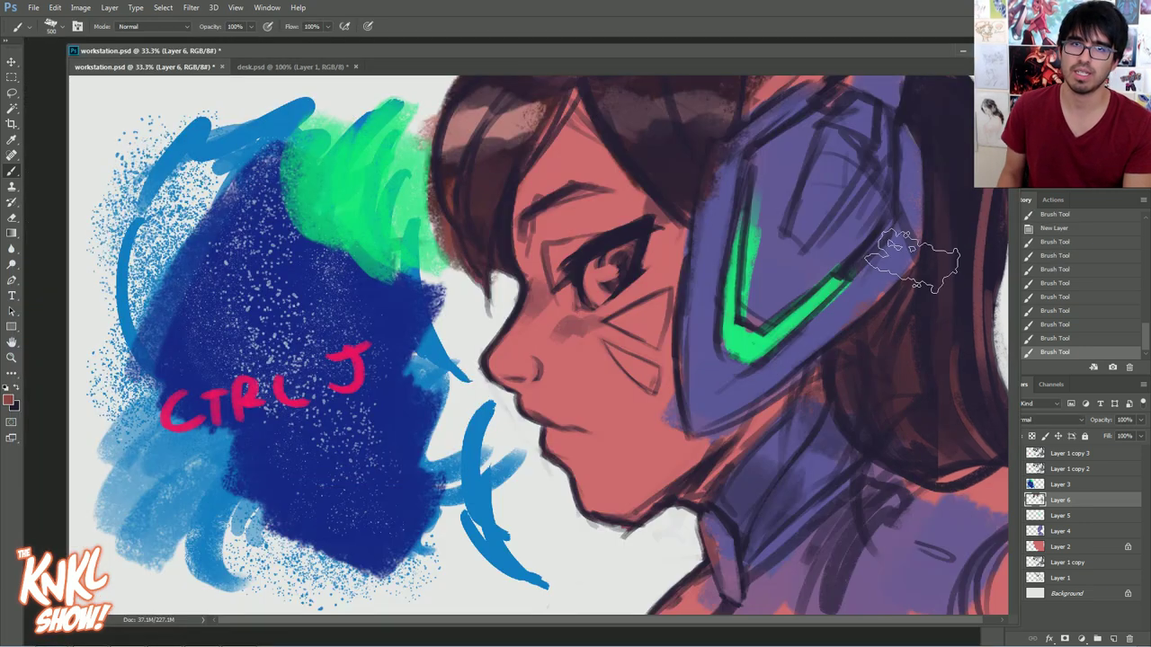
key("bracketleft")
left_click_drag(606, 289, 604, 261)
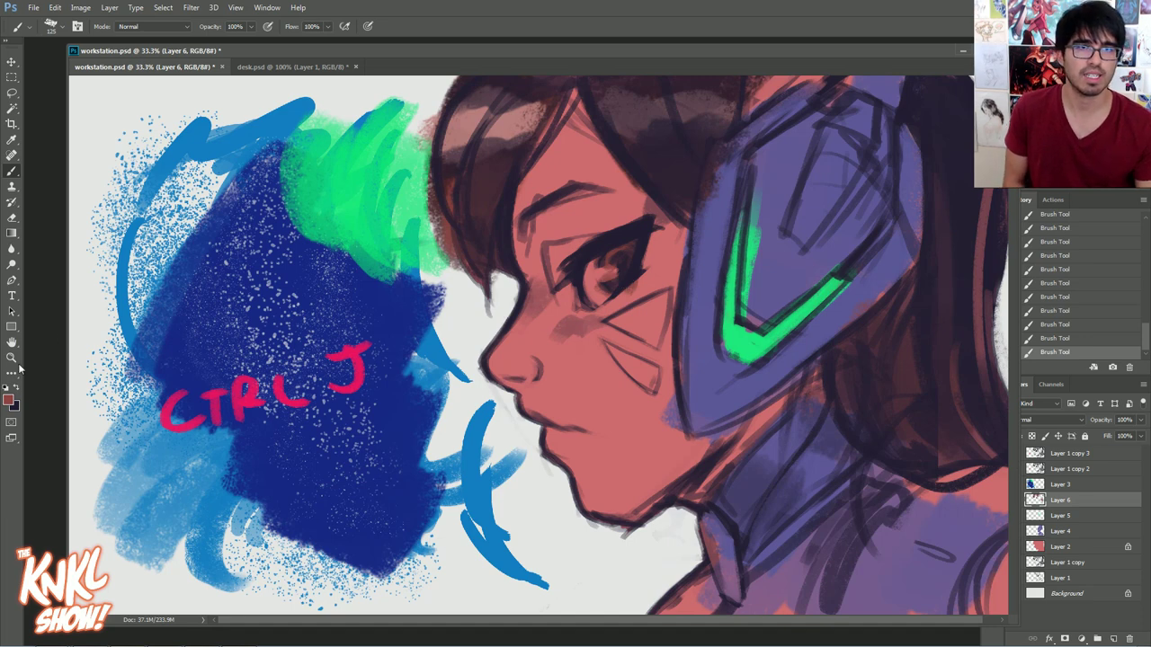
Redock the floating document window and add a new layer above Layer 6, sampling the off-white background as the foreground color
left_click_drag(342, 50, 320, 41)
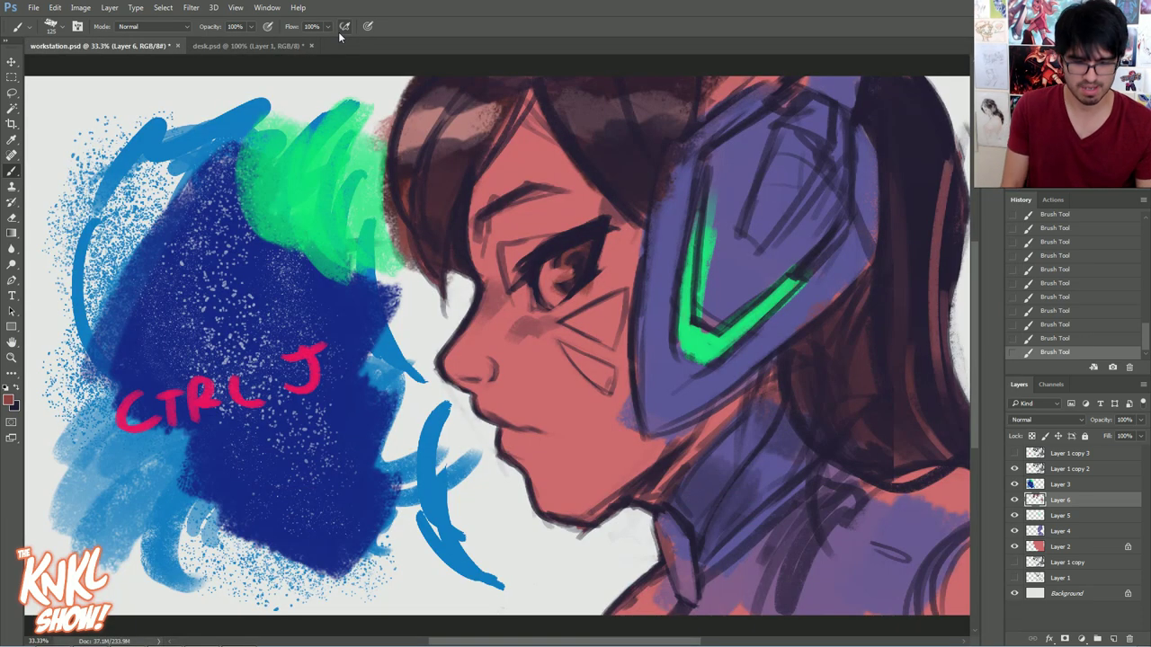
key("ctrl+shift+n")
key("Return")
left_click(422, 329, "alt")
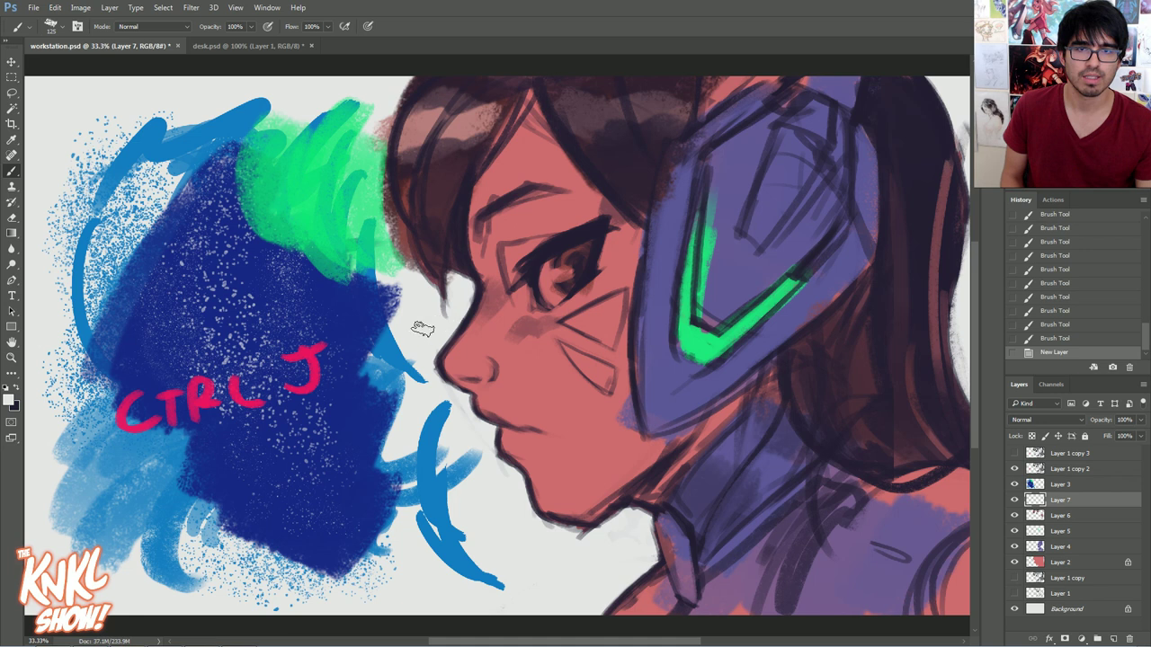
Set the foreground color to a light grayish blue and paint the white of the eye on Layer 7
left_click(8, 400)
left_click(48, 315)
left_click(189, 356)
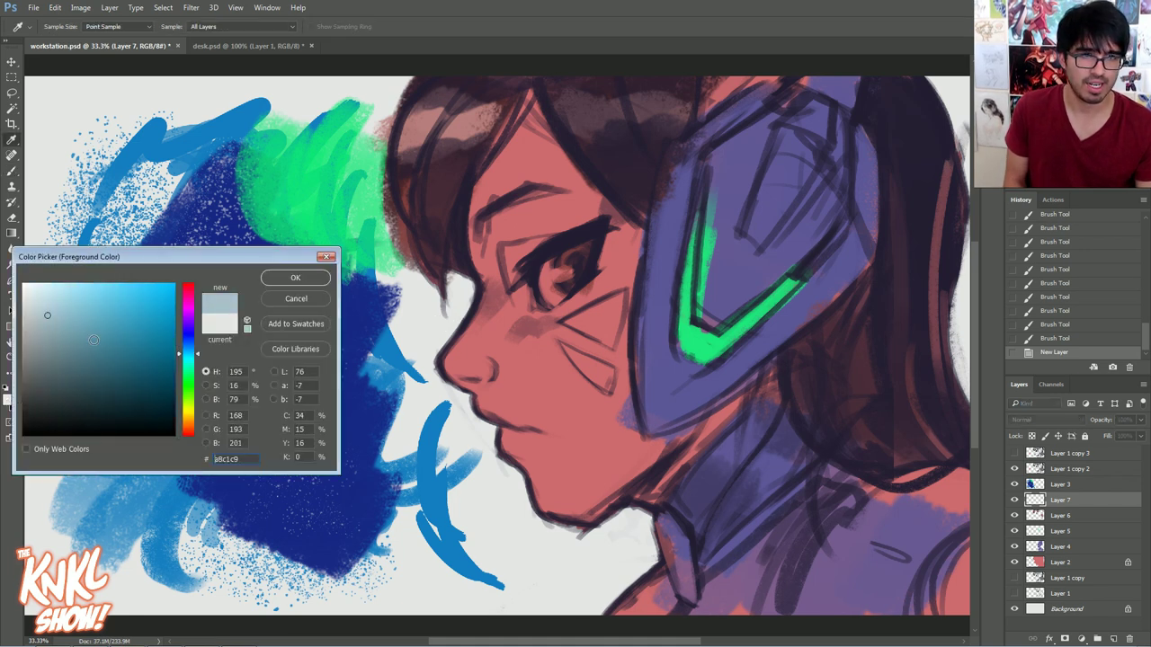
left_click(187, 343)
left_click(295, 277)
key("b")
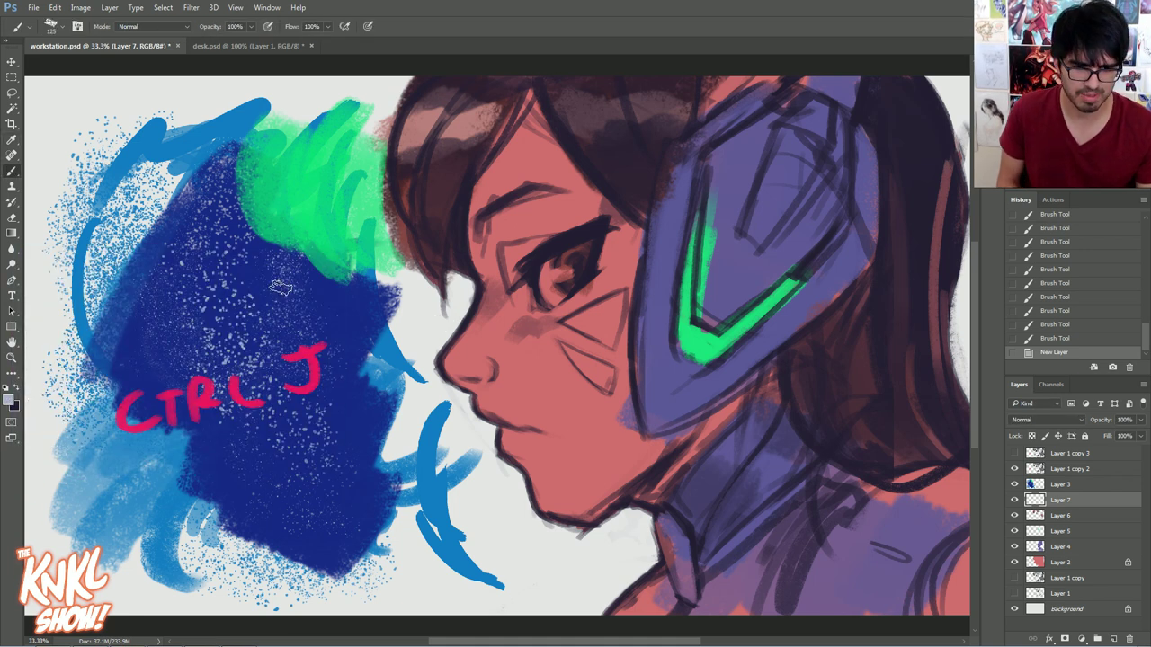
mouse_move(542, 275)
left_mouse_down()
mouse_move(548, 295)
mouse_move(566, 301)
left_mouse_up()
mouse_move(549, 256)
left_mouse_down()
mouse_move(576, 284)
mouse_move(557, 304)
left_mouse_up()
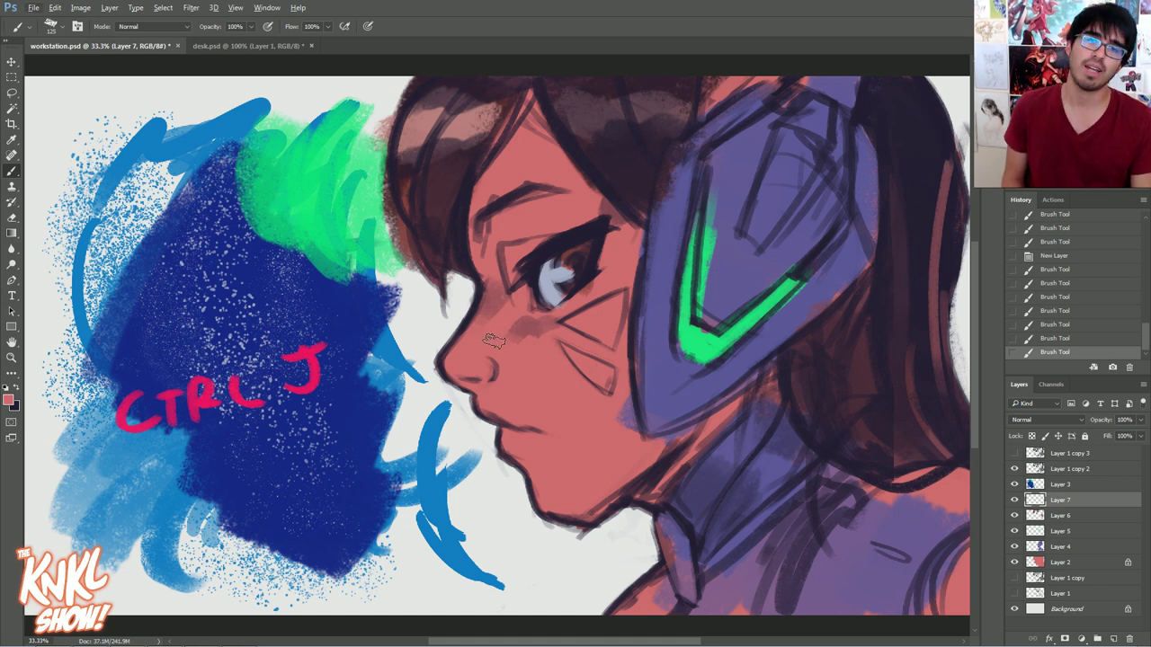
Select Layer 2, set the foreground color to pink #ce4072, and fill the two triangular cheek markings
left_click(1052, 561)
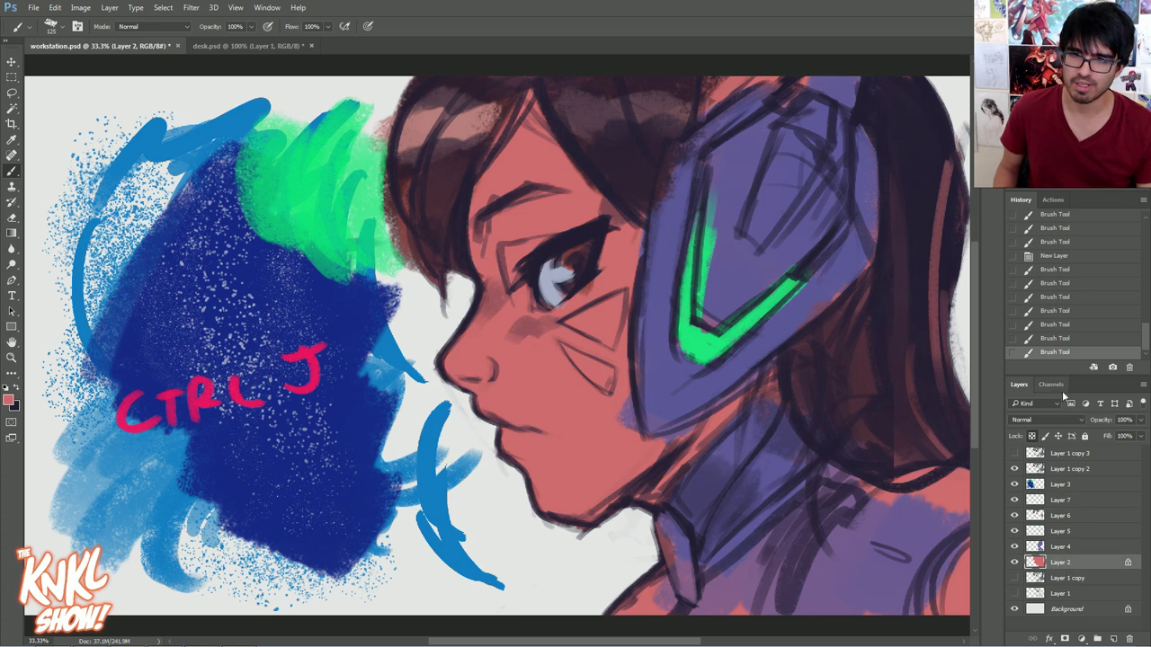
key("ctrl+plus")
left_click_drag(626, 346, 572, 333)
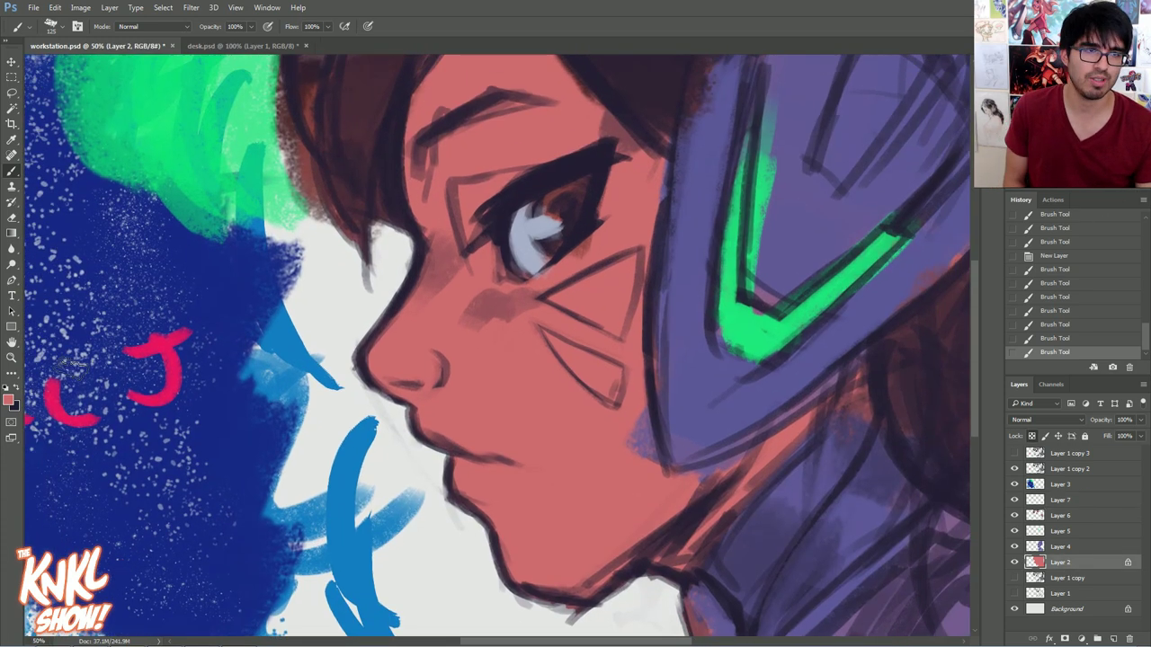
left_click(9, 399)
left_click_drag(121, 311, 128, 312)
left_click_drag(195, 286, 198, 294)
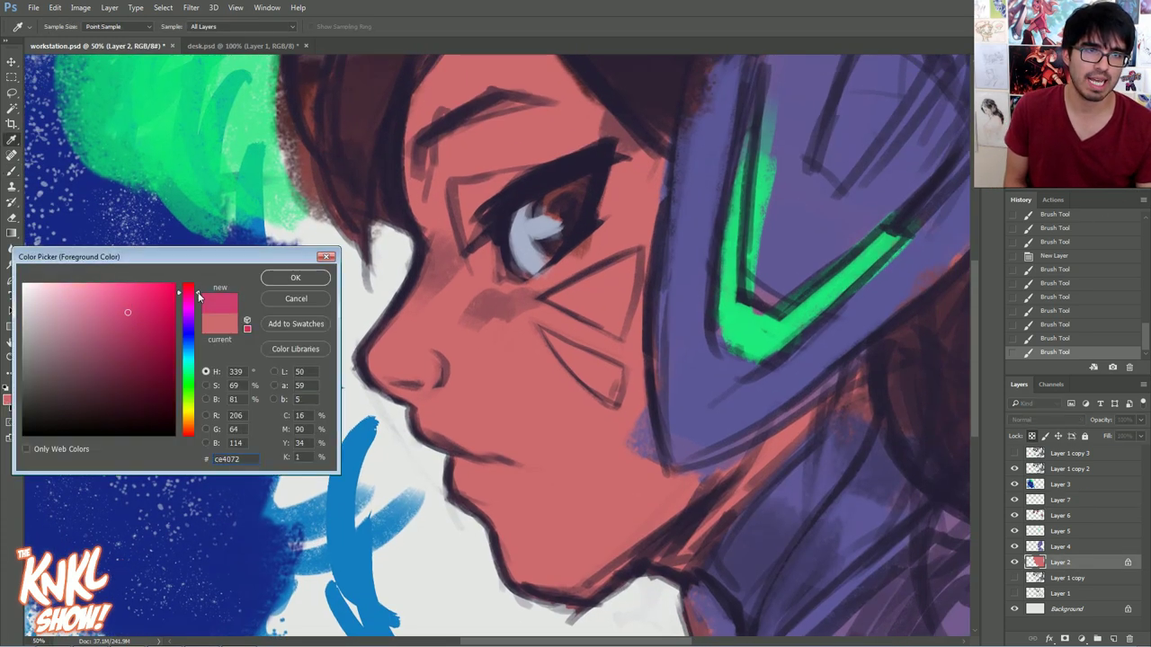
left_click(295, 278)
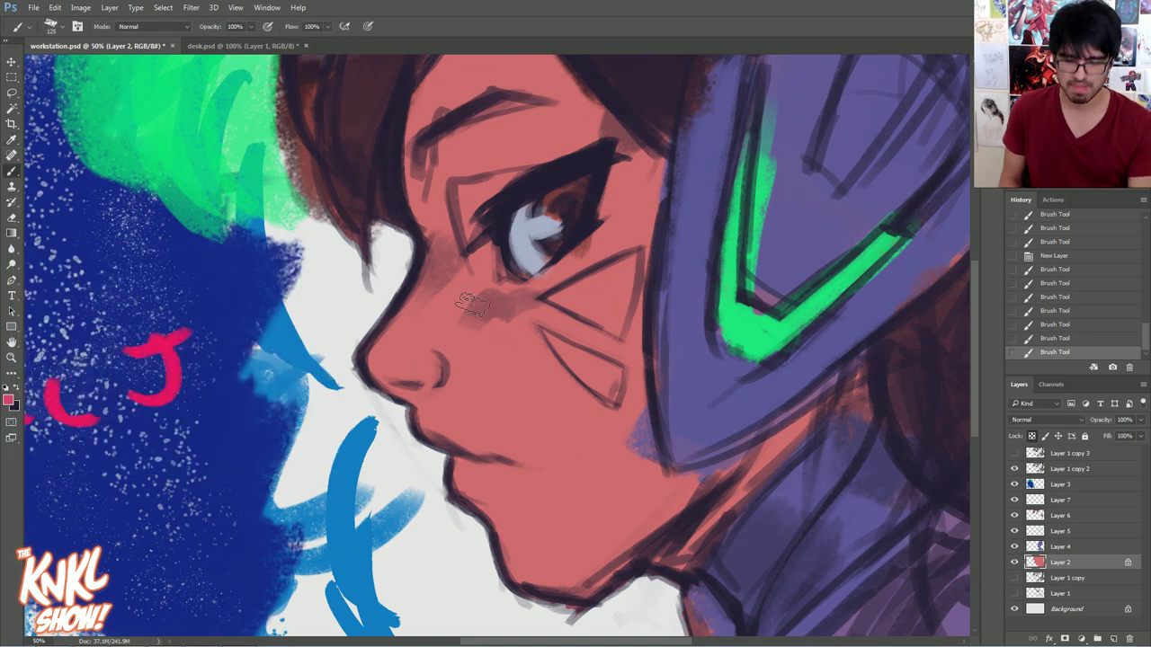
mouse_move(601, 301)
left_mouse_down()
mouse_move(620, 287)
mouse_move(566, 297)
left_mouse_up()
left_click_drag(558, 346, 616, 396)
Set the foreground color to darker pink #b4315f and shade the triangular cheek markings
left_click(11, 400)
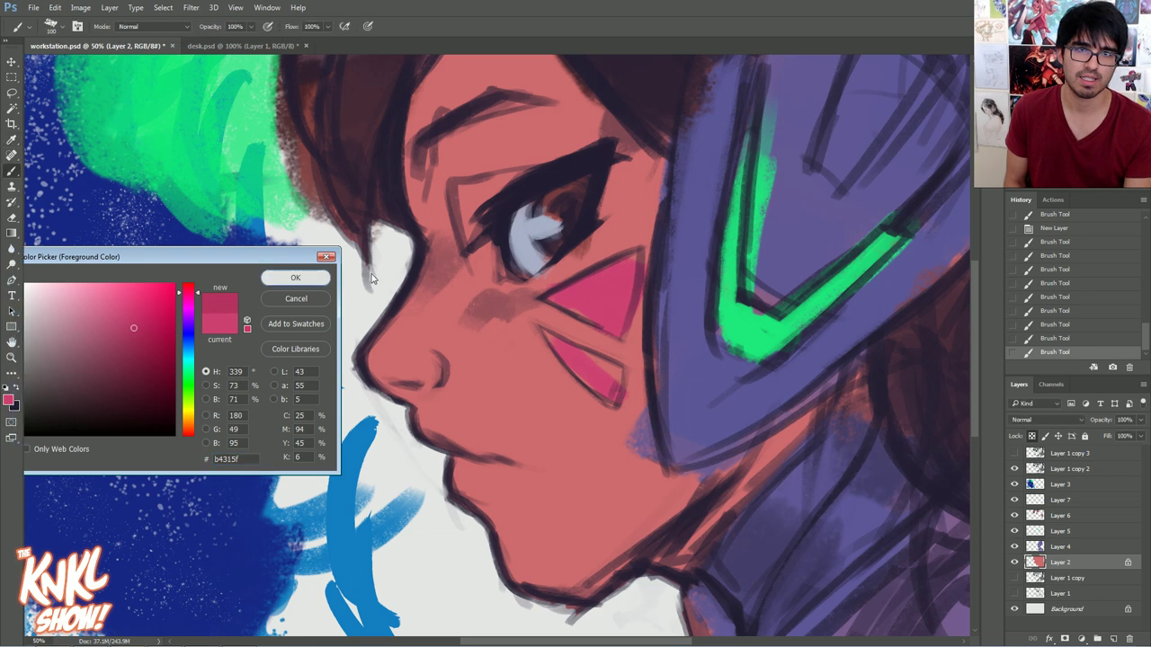
left_click(295, 278)
key("b")
left_click_drag(581, 368, 562, 345)
Paint a pink blush across the nose bridge and cheek with an enlarged brush, bringing the brush down to 150 px
key("]")
key("]")
key("]")
key("]")
key("]")
mouse_move(432, 304)
left_mouse_down()
mouse_move(458, 316)
mouse_move(559, 288)
mouse_move(490, 315)
mouse_move(600, 264)
mouse_move(655, 218)
mouse_move(432, 324)
left_mouse_up()
key("[")
key("[")
key("[")
key("[")
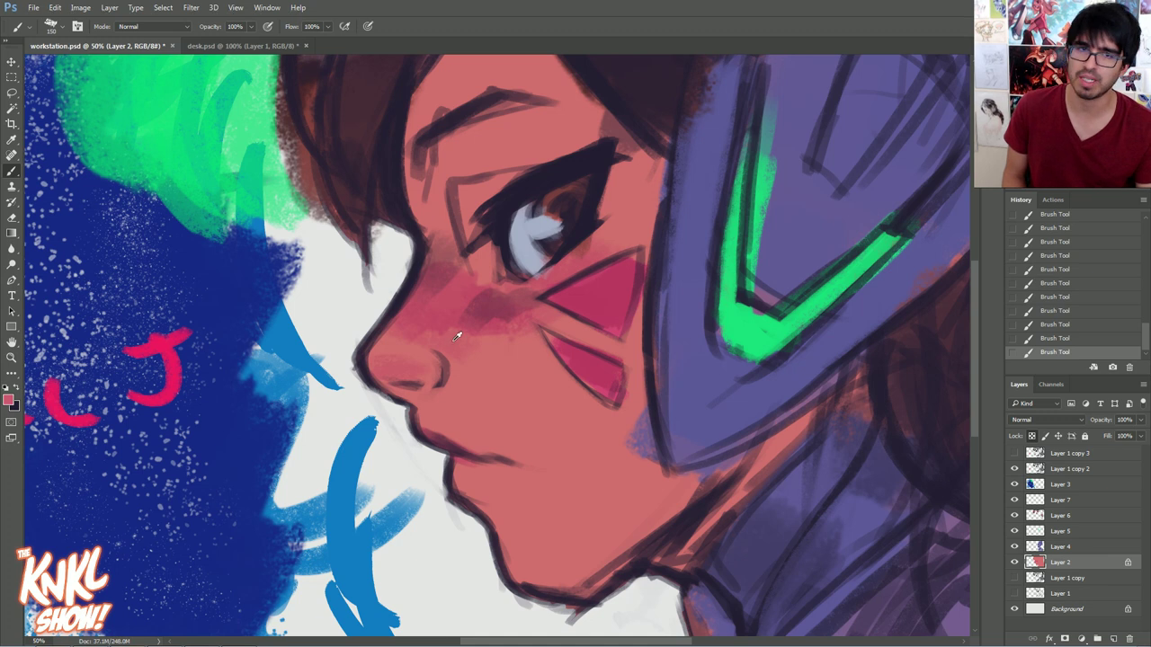
Enlarge the brush to 300 px and soften the blush into the surrounding skin
key("bracketright")
key("bracketright")
key("bracketright")
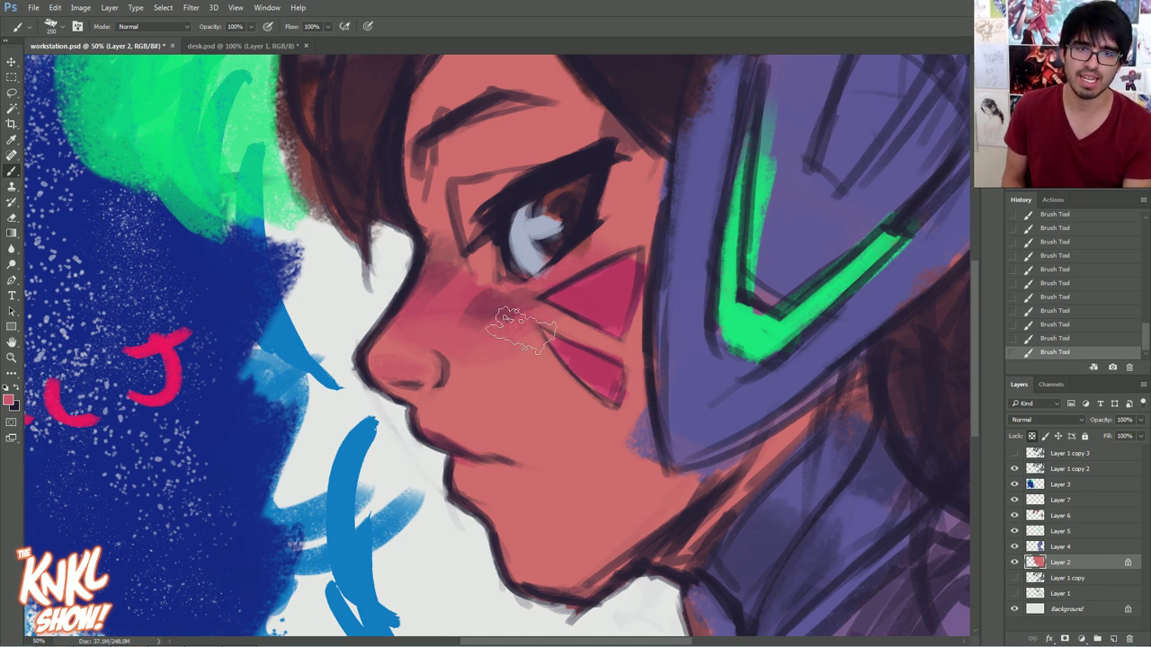
key("bracketright")
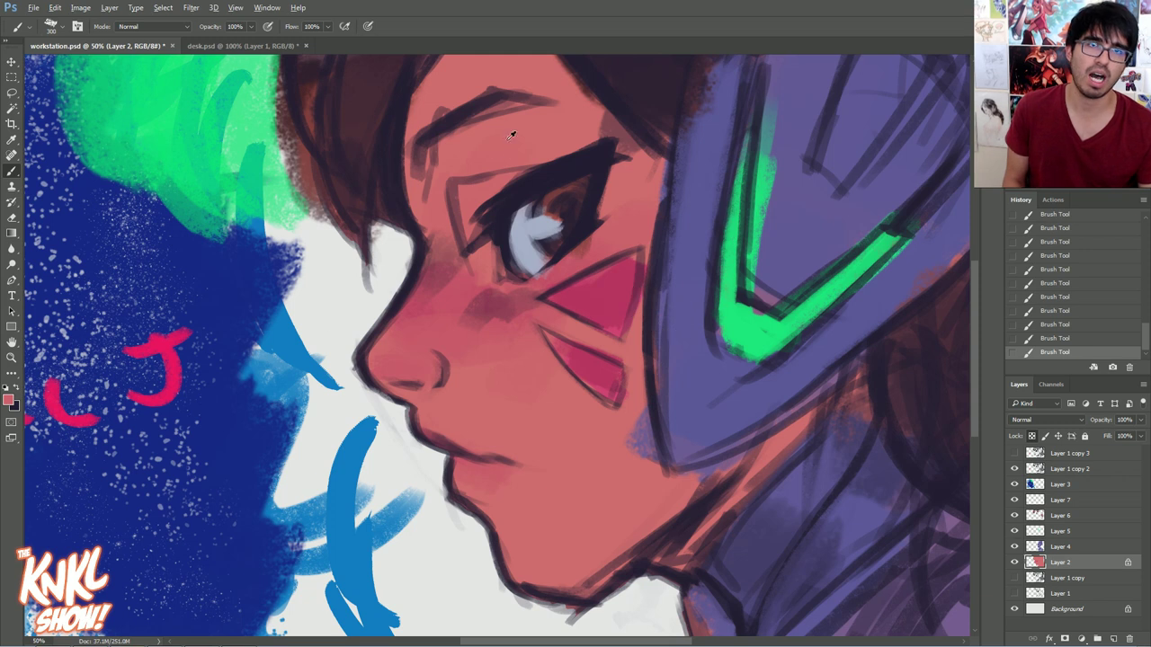
Set the foreground color to dark reddish brown #773c40 for the skin shadows
left_click(7, 400)
left_click_drag(98, 320, 98, 364)
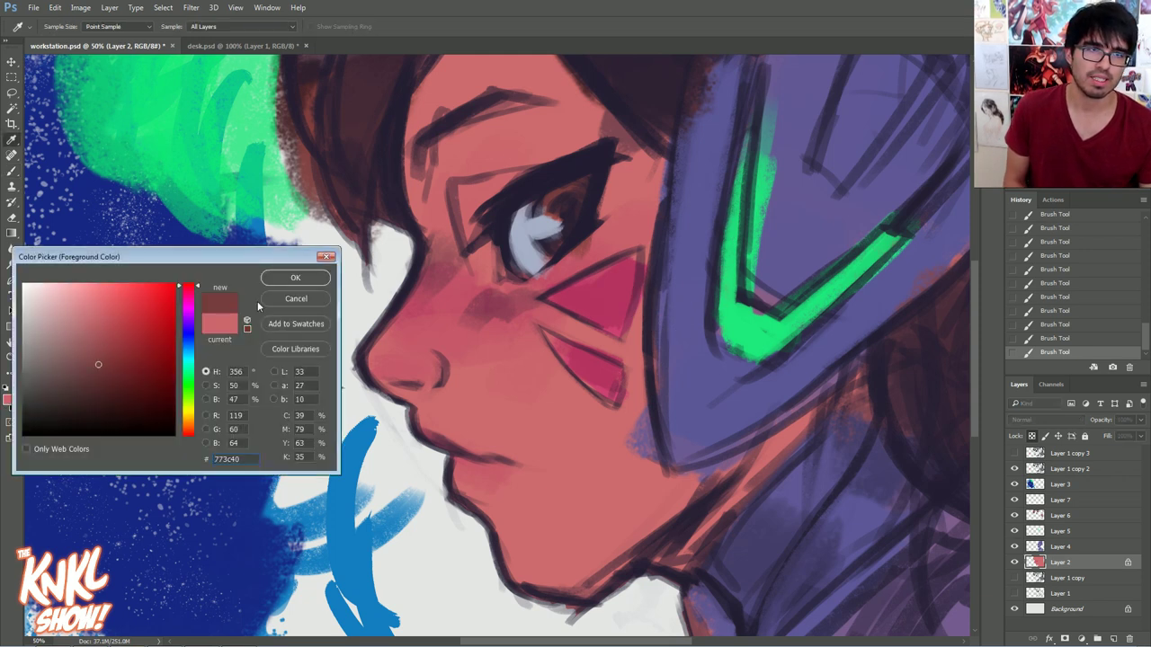
left_click(295, 276)
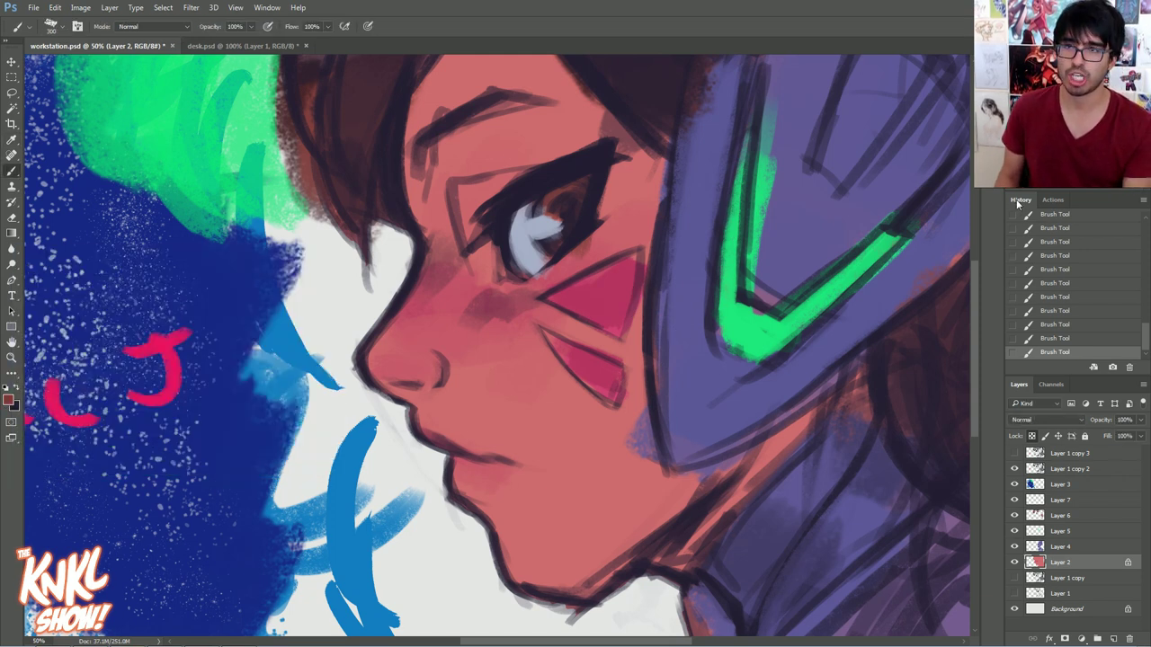
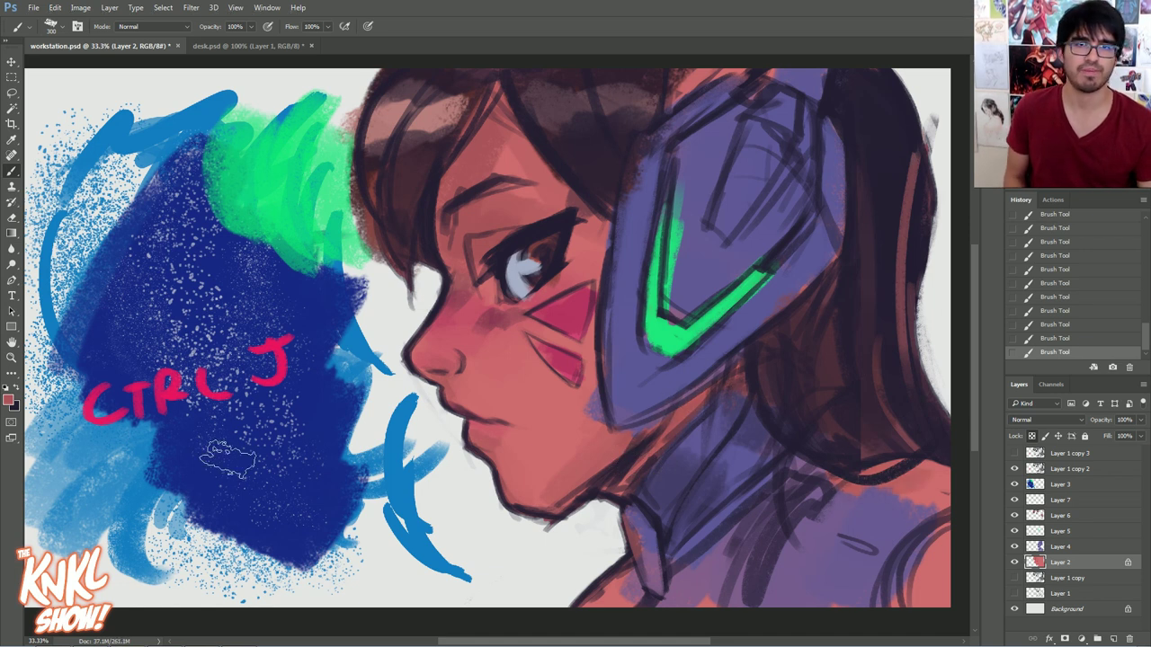
Paint the suit's shoulder light grayish blue and add a curved green stripe on Layer 7, sampling both colors from the artwork
left_click(632, 368, "alt")
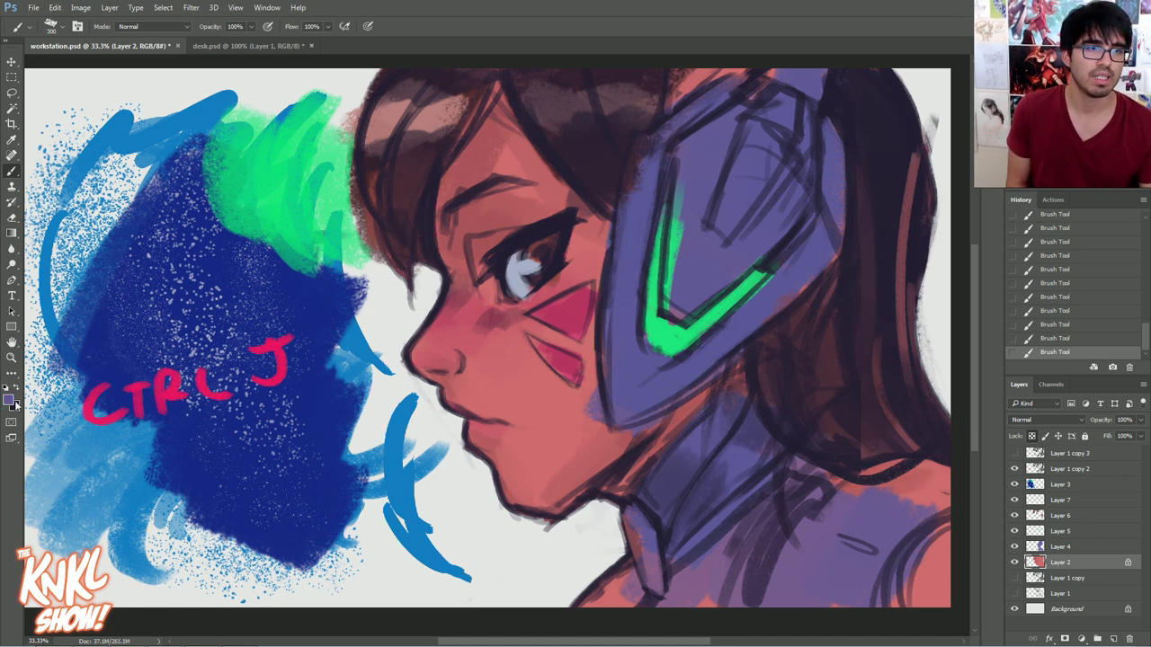
left_click(531, 276, "alt")
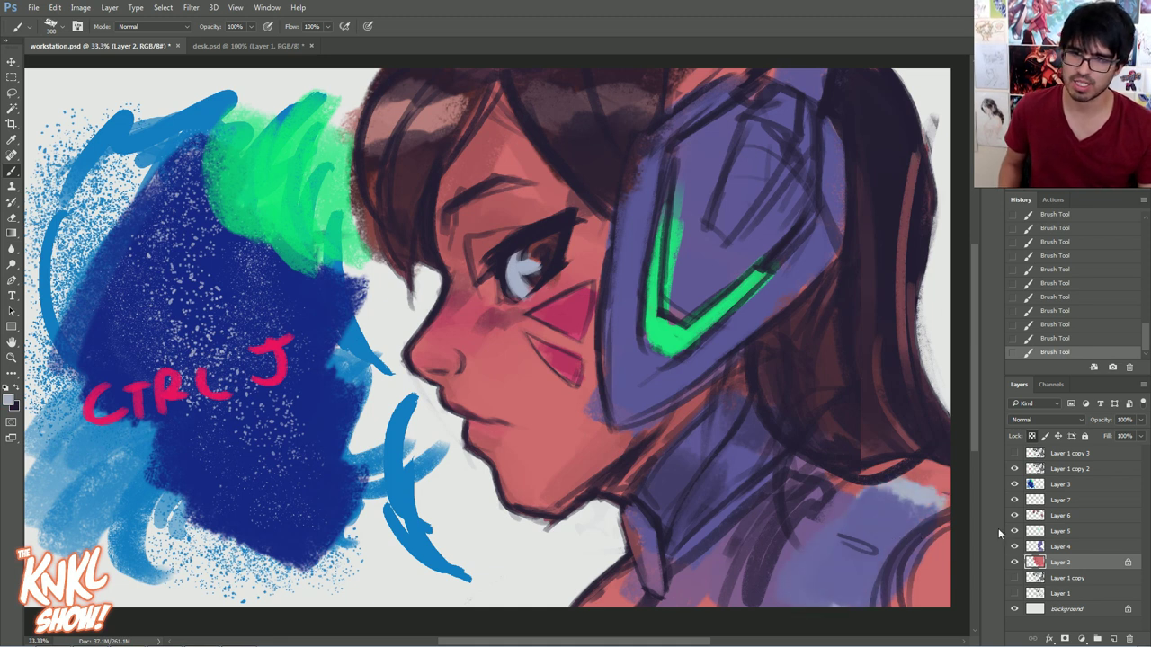
left_click(1059, 501)
mouse_move(854, 553)
left_mouse_down()
mouse_move(921, 501)
mouse_move(855, 495)
mouse_move(823, 520)
mouse_move(845, 579)
mouse_move(895, 605)
mouse_move(931, 562)
left_mouse_up()
left_click(707, 307, "alt")
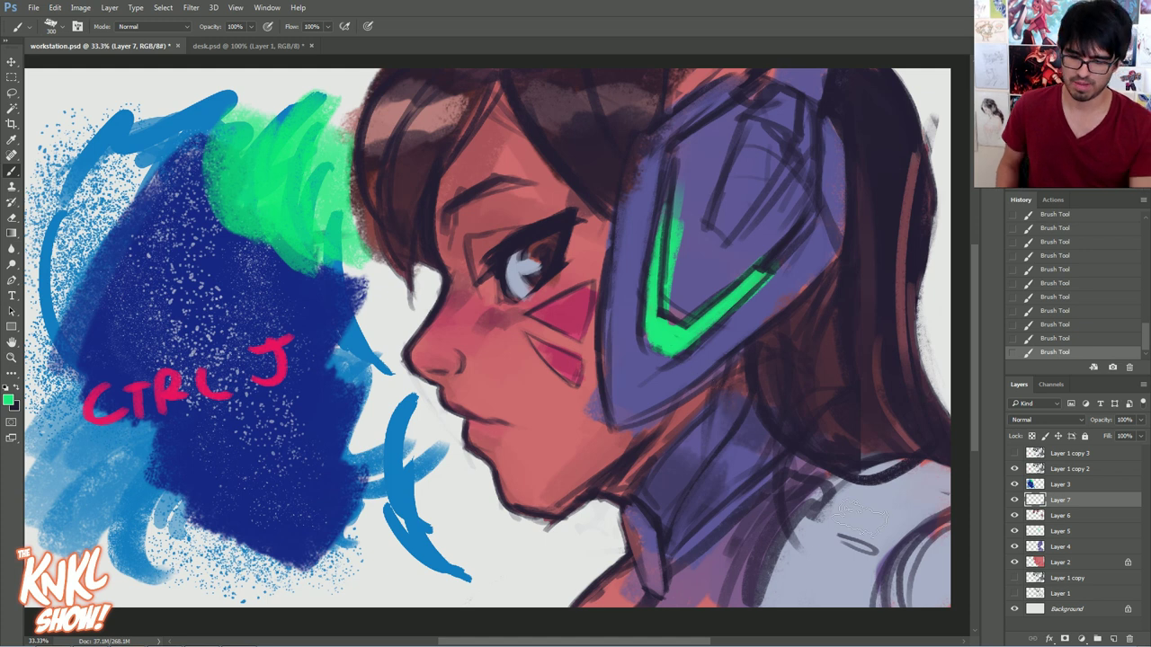
left_click_drag(902, 598, 952, 522)
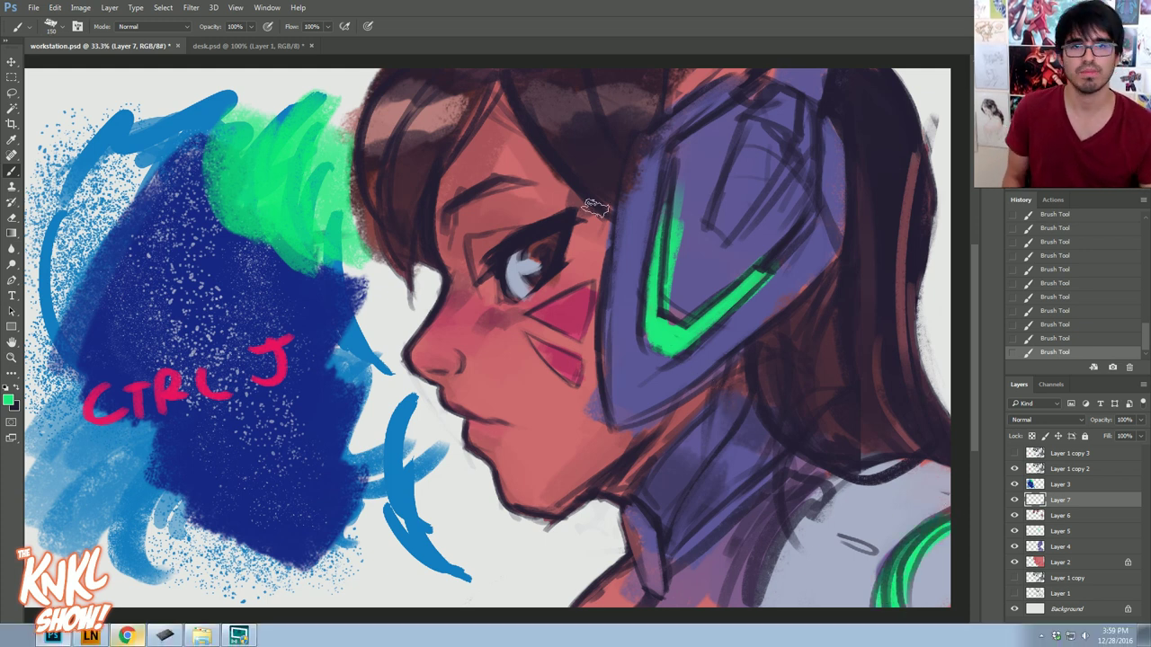
Sample the cheek's skin tone, lighten the foreground color to #dc9195, and select Layer 2 with a 200 px brush
left_click(583, 359, "alt")
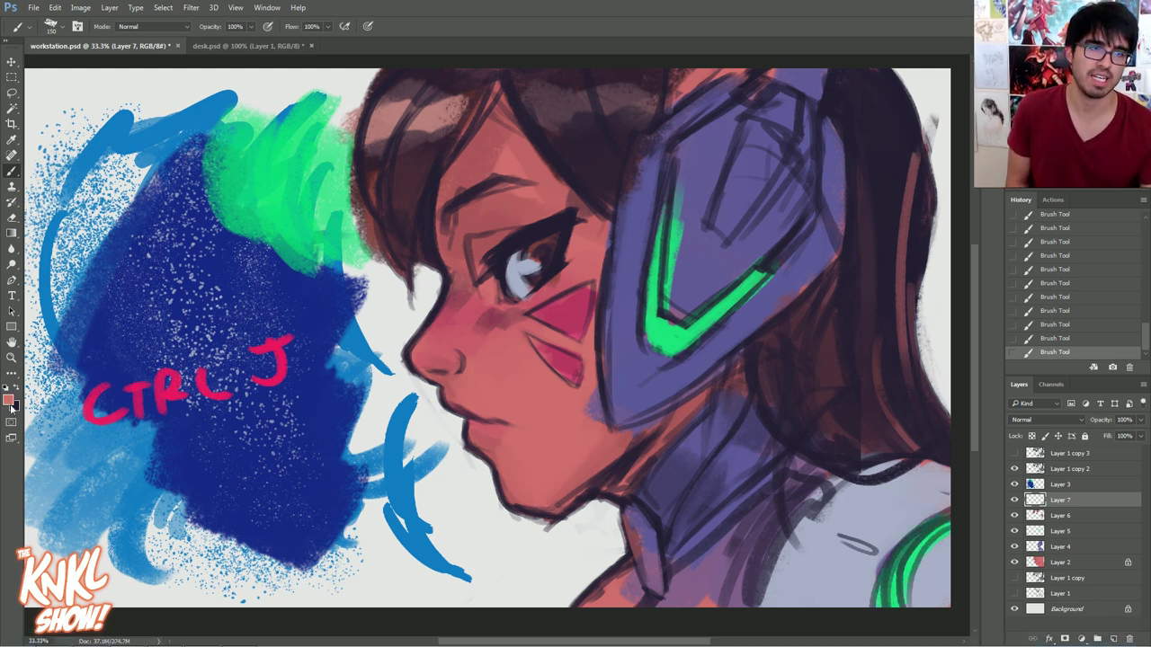
left_click(11, 404)
mouse_move(92, 312)
left_mouse_down()
mouse_move(67, 298)
mouse_move(75, 304)
left_mouse_up()
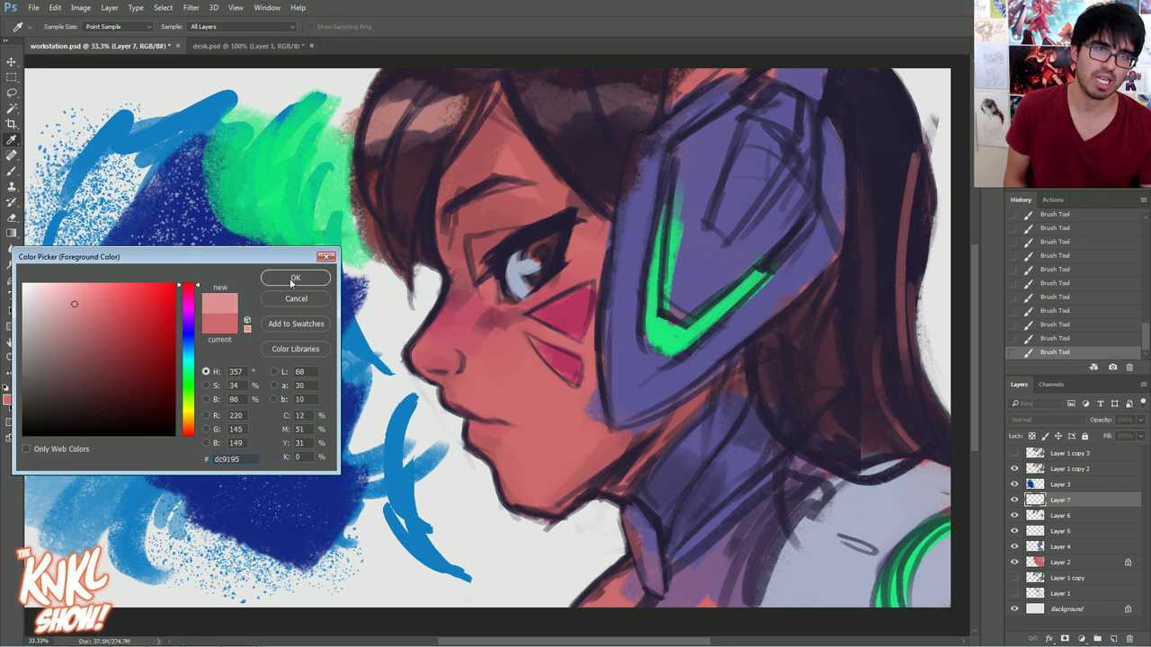
left_click(295, 278)
key("b")
left_click(1068, 564)
key("bracketright")
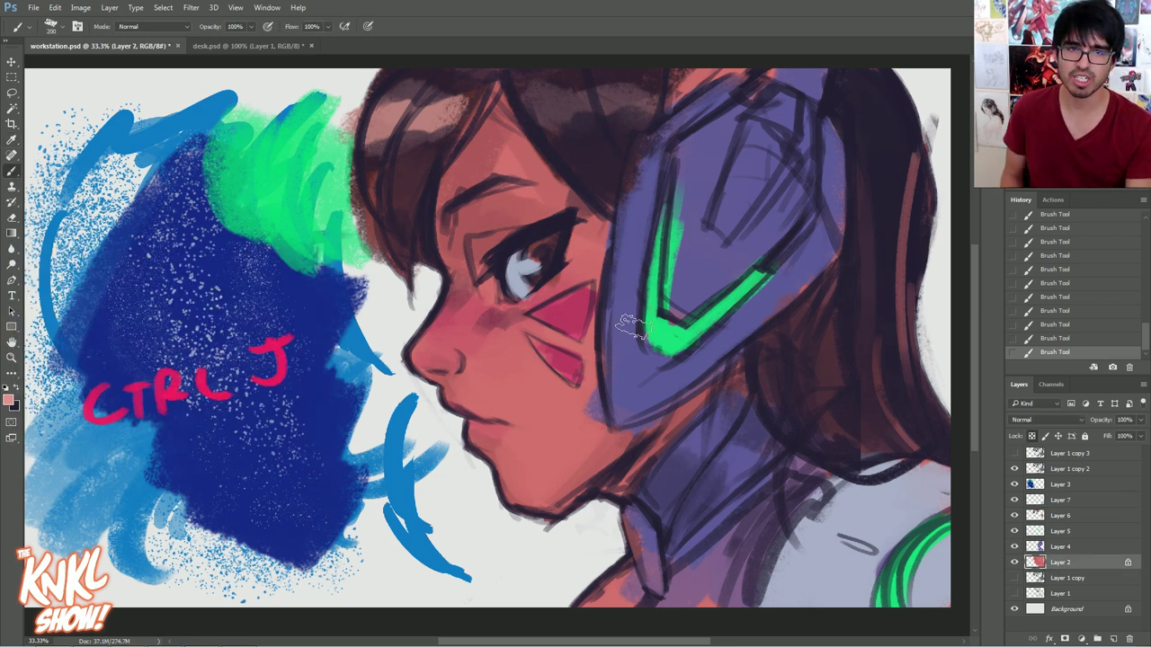
Paint light pink highlights on the cheek, nose and forehead, adjusting the brush size up to 250 px
key("bracketleft")
key("bracketleft")
key("bracketleft")
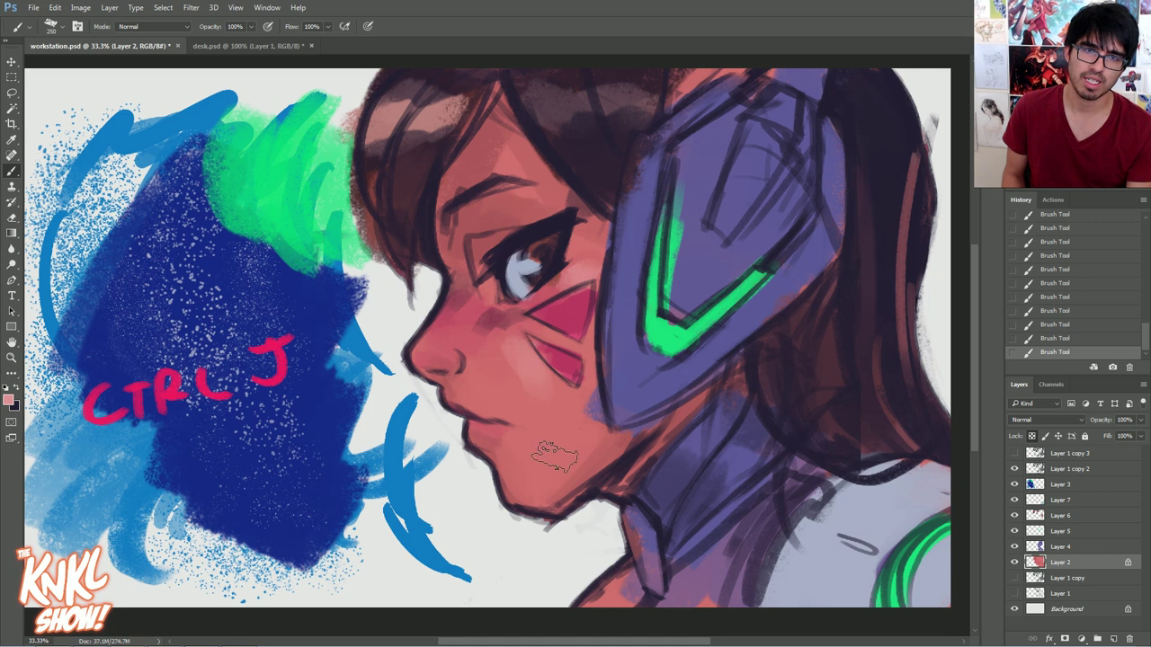
key("bracketleft")
key("bracketleft")
key("bracketright")
key("bracketright")
key("bracketright")
left_click_drag(529, 188, 487, 143)
key("bracketright")
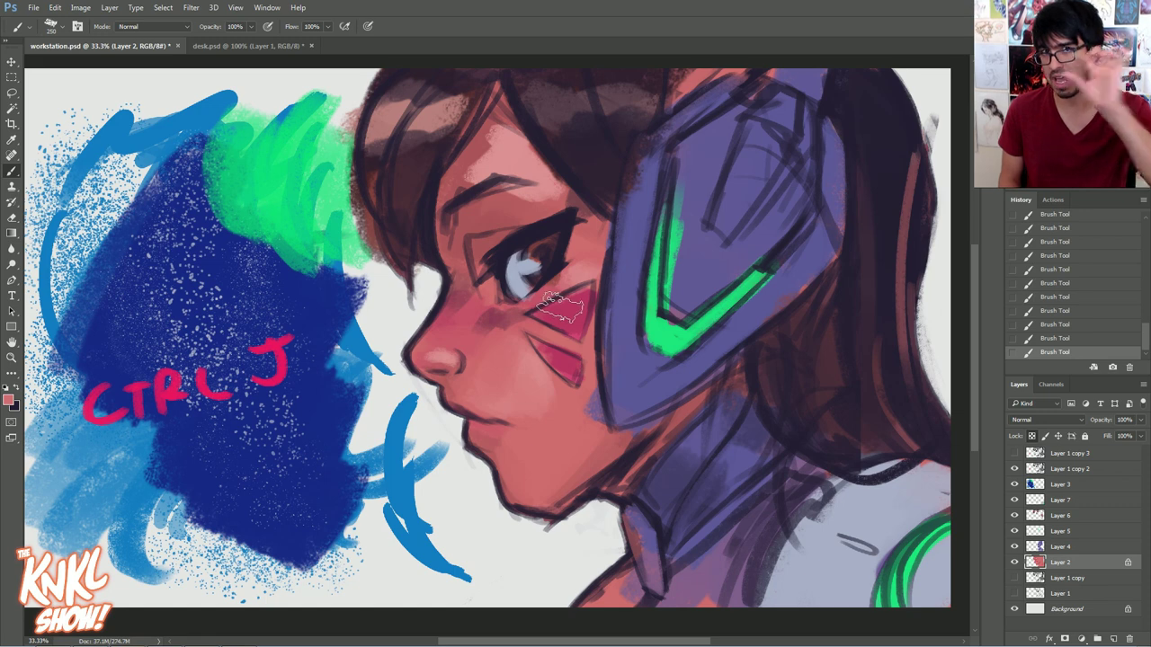
Switch to the desk.psd document and reduce the brush to 25 px for annotating the keyboard's left half
left_click(270, 45)
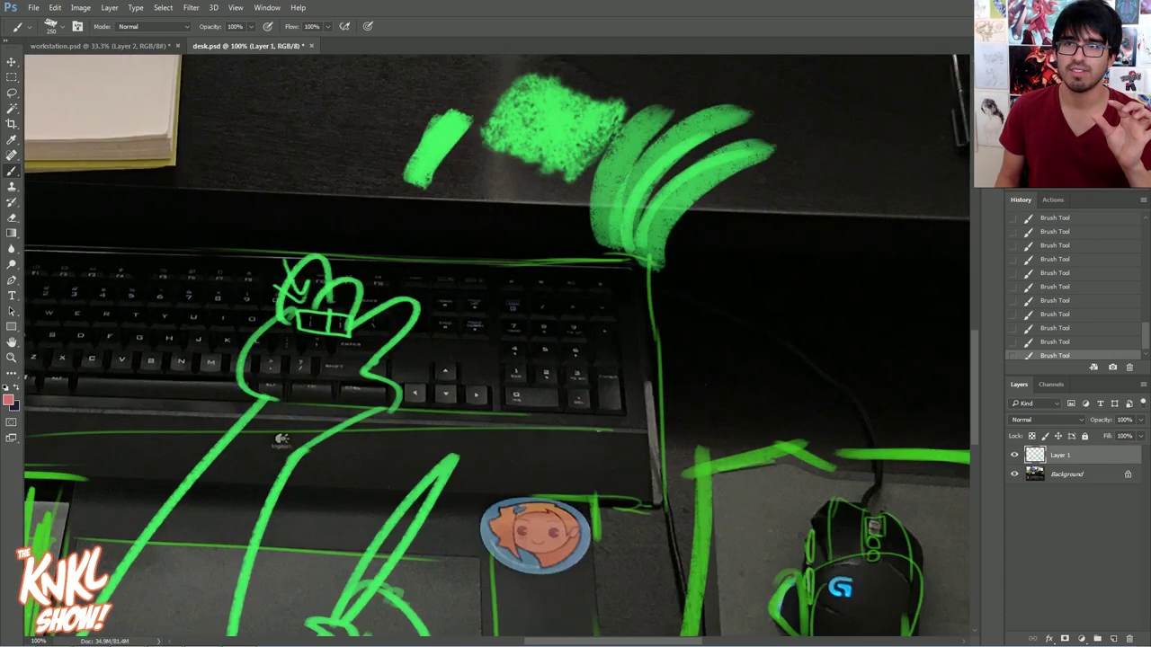
left_click_drag(206, 374, 528, 239)
left_click_drag(733, 200, 849, 199)
key("[")
key("[")
key("[")
key("[")
key("[")
key("[")
key("[")
key("[")
key("[")
key("[")
key("[")
key("[")
key("[")
key("[")
Draw a pink arrow from the green hand toward the keyboard's left end and sketch a second hand there
left_click_drag(692, 163, 514, 211)
mouse_move(476, 265)
left_mouse_down()
mouse_move(518, 267)
mouse_move(461, 349)
mouse_move(502, 191)
left_mouse_up()
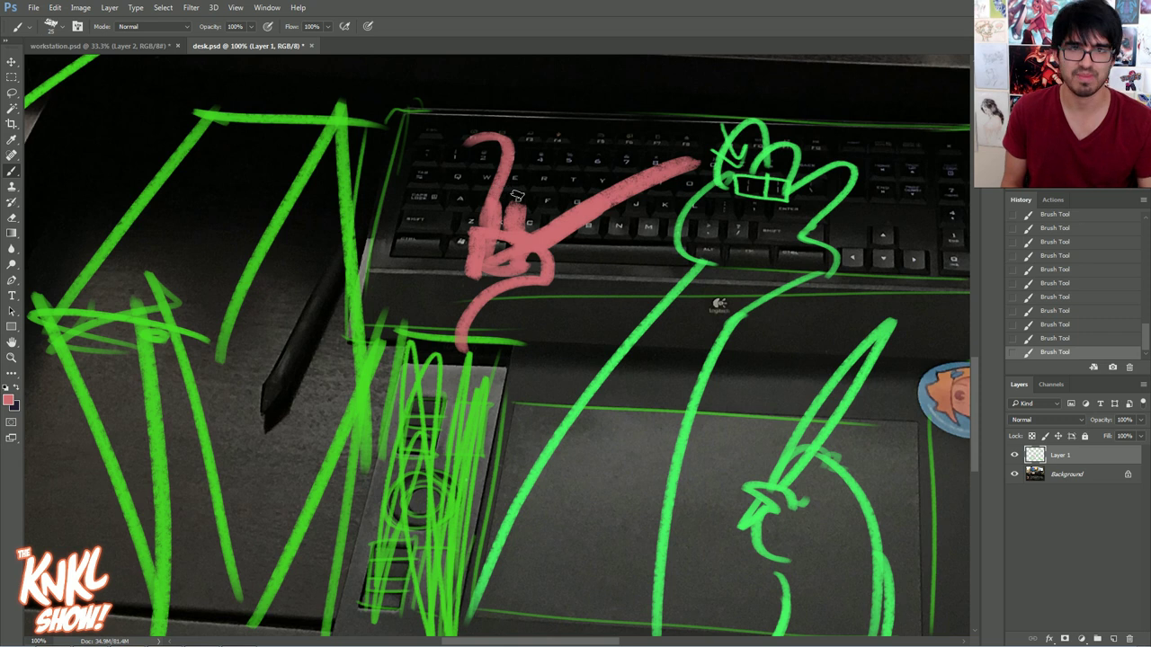
mouse_move(493, 139)
left_mouse_down()
mouse_move(376, 266)
mouse_move(373, 319)
mouse_move(522, 440)
left_mouse_up()
Label the two hand positions 1 and 2 above the keyboard, with an arrow leading from 1 to 2
left_click_drag(767, 81, 820, 103)
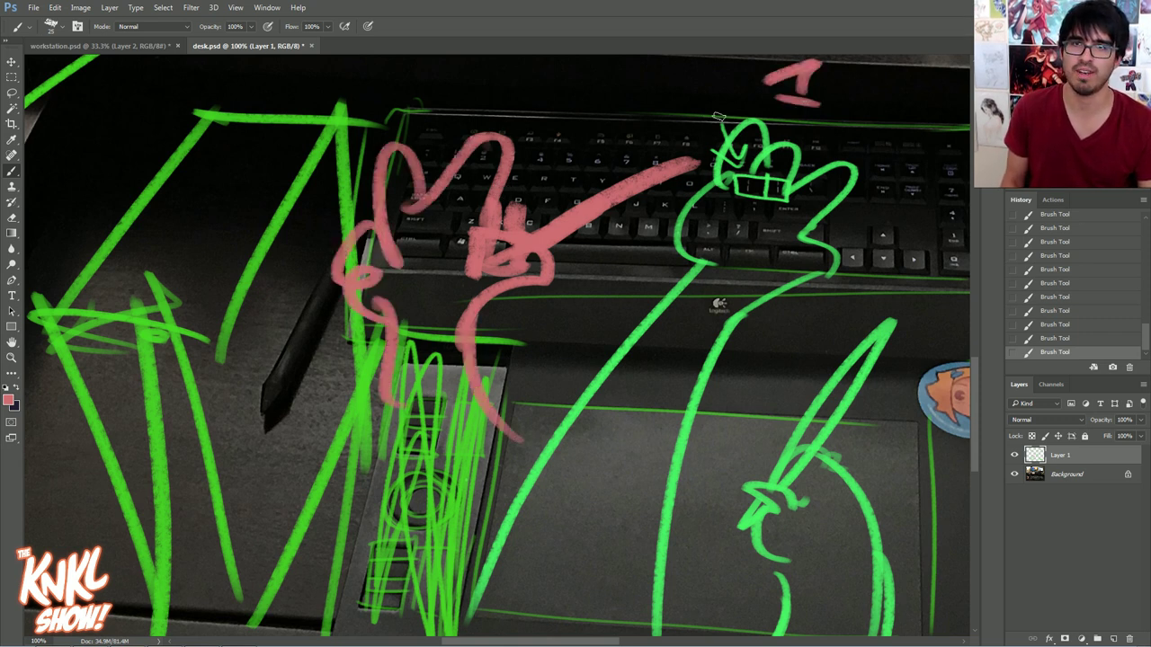
left_click_drag(483, 85, 549, 114)
mouse_move(728, 79)
left_mouse_down()
mouse_move(585, 94)
mouse_move(627, 162)
left_mouse_up()
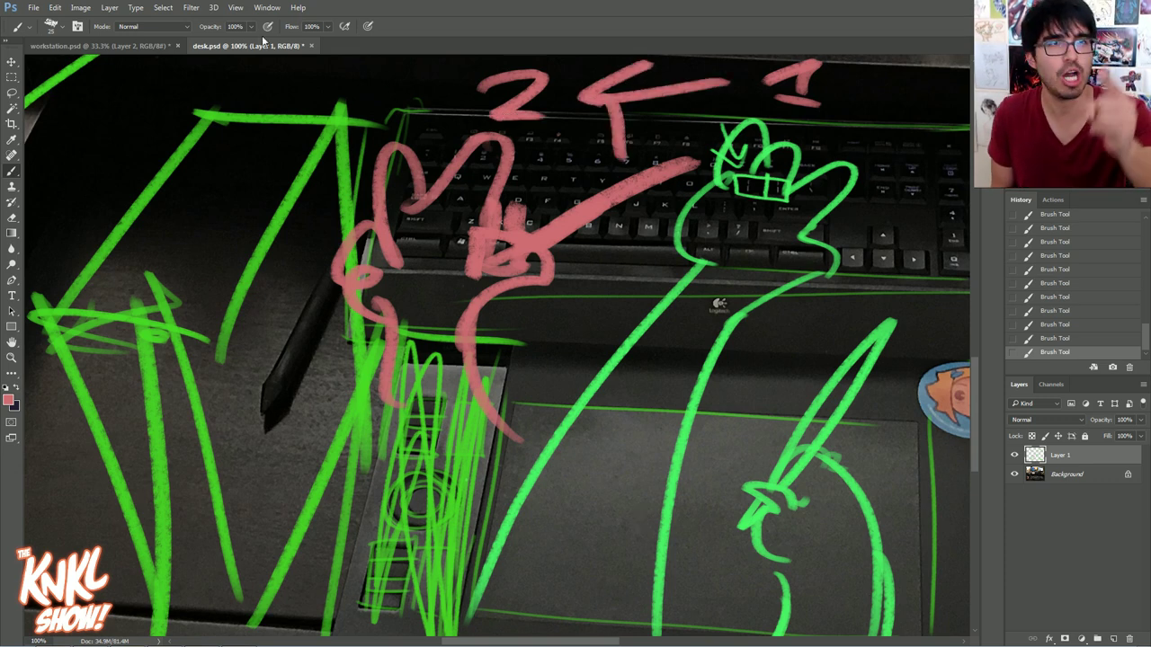
Return to the workstation.psd portrait and enlarge the brush to 250 px
left_click(126, 45)
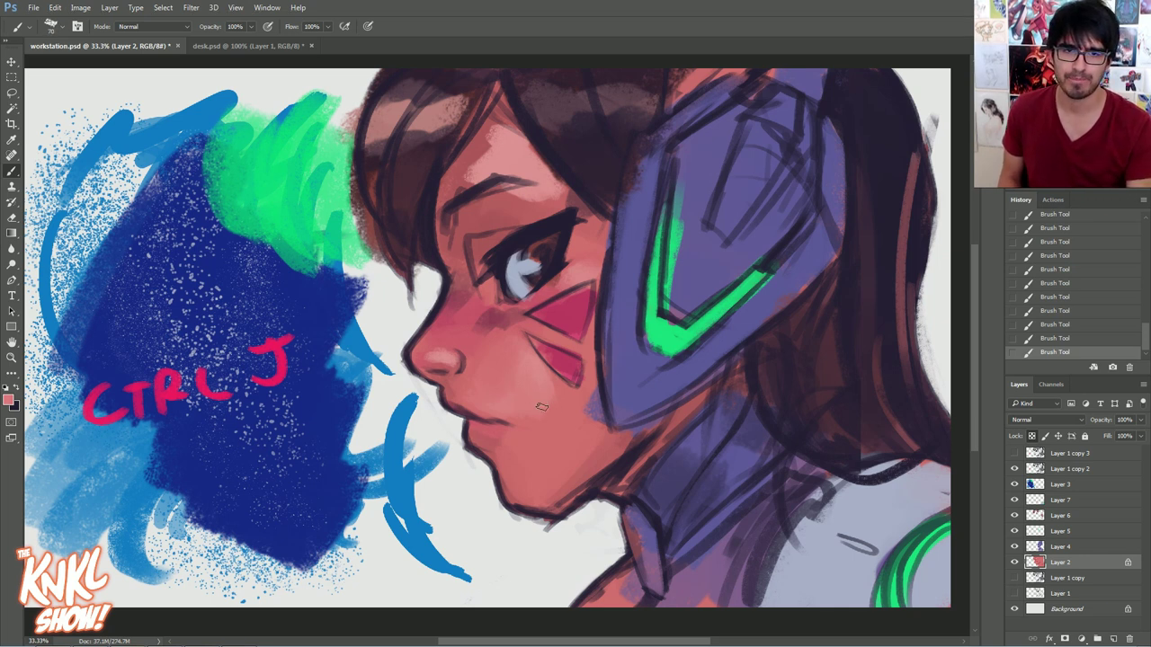
key("bracketright")
key("bracketright")
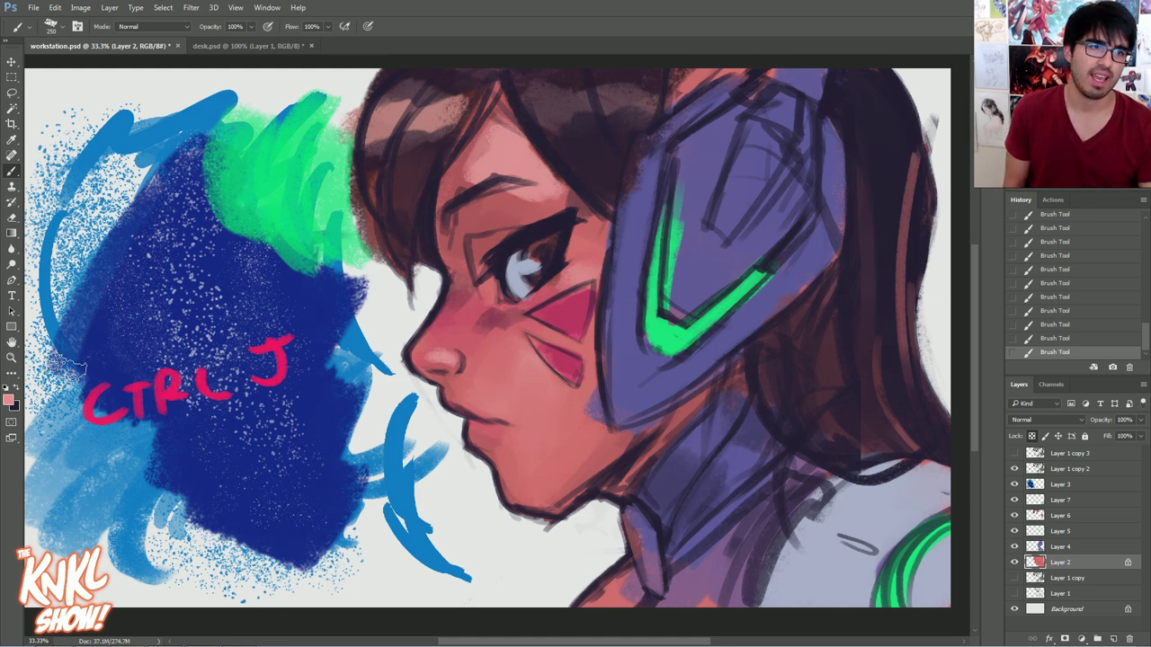
Set the background color to a warm salmon, #d7897c, and resume the Brush tool
left_click(16, 407)
left_click(8, 399)
left_click(190, 428)
left_click(88, 313)
left_click(86, 306)
left_click(198, 433)
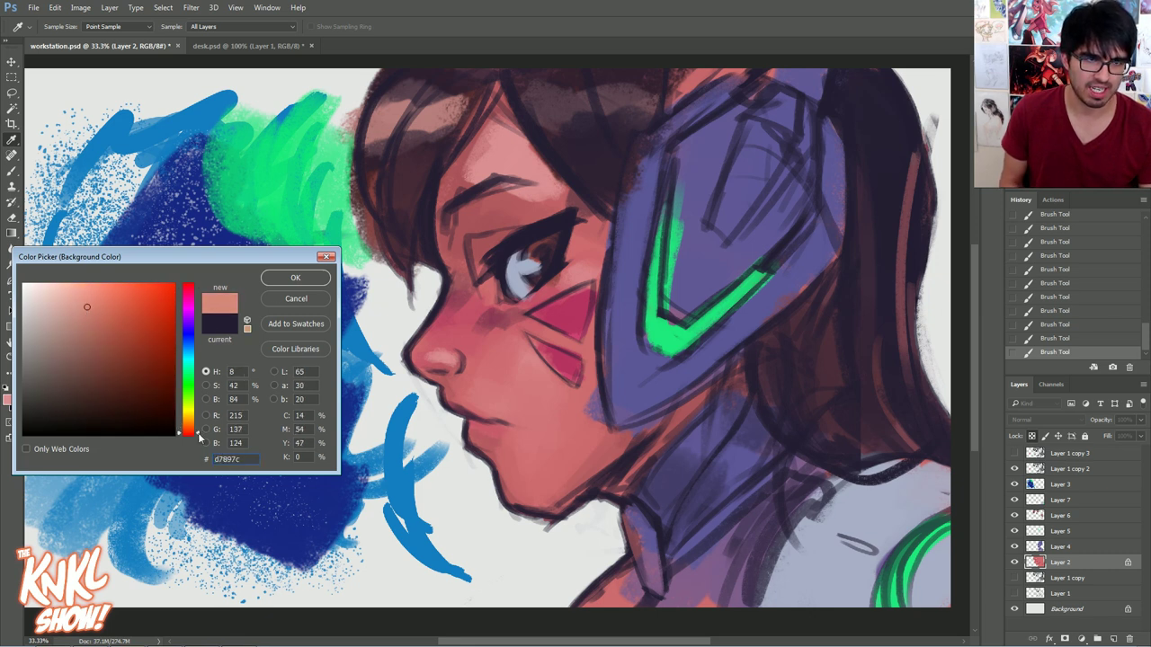
left_click(293, 279)
key("b")
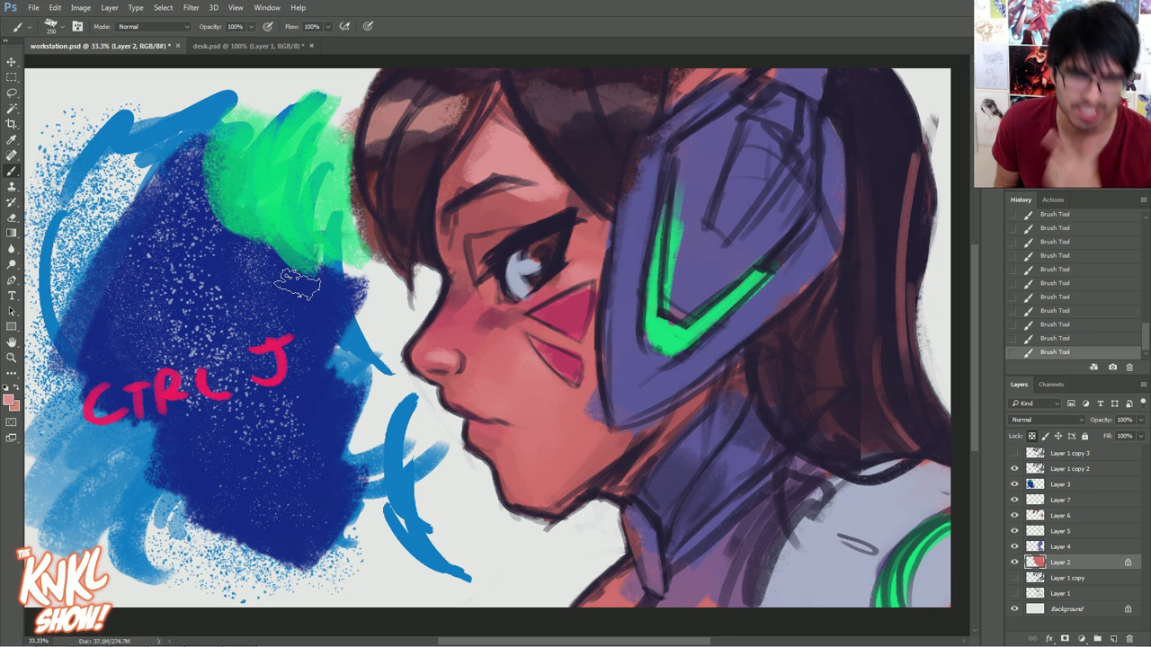
Reduce the brush to 200 px and set the foreground color to light salmon #ea9b93
key("bracketleft")
key("bracketleft")
key("bracketleft")
key("bracketleft")
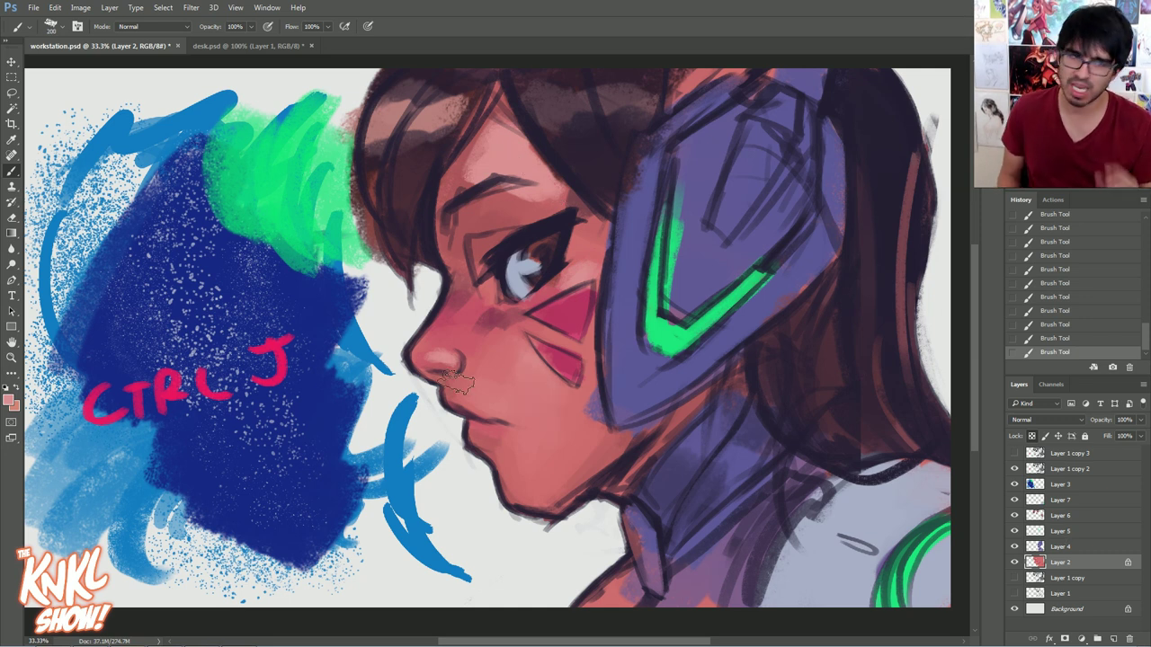
left_click(9, 399)
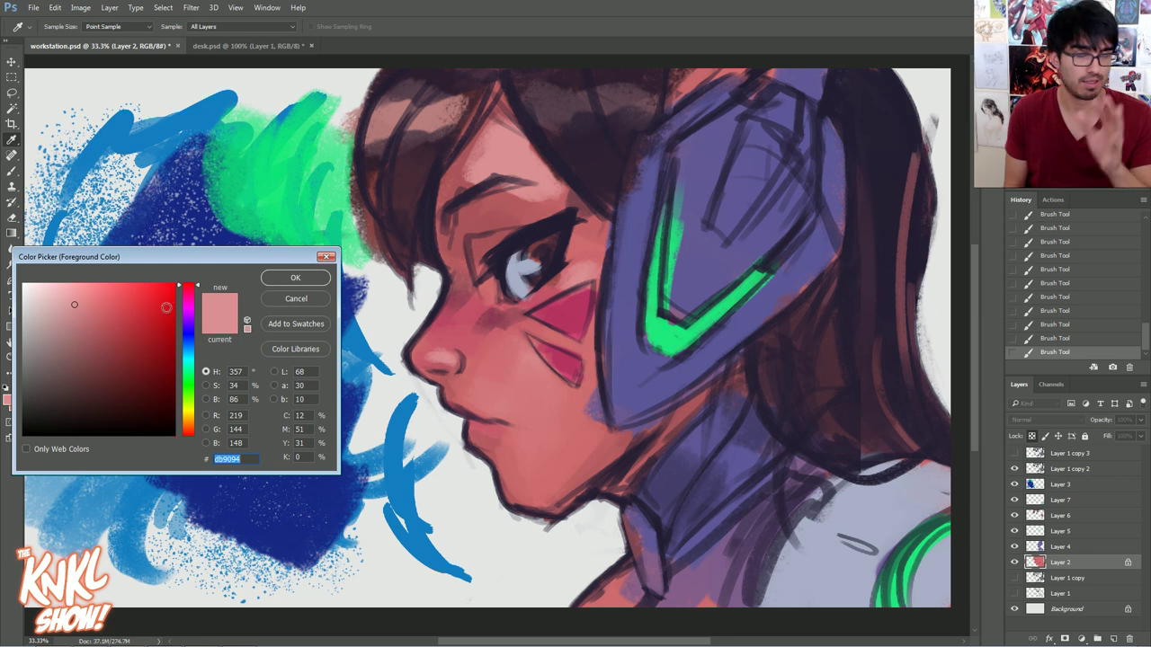
left_click(195, 432)
left_click(81, 295)
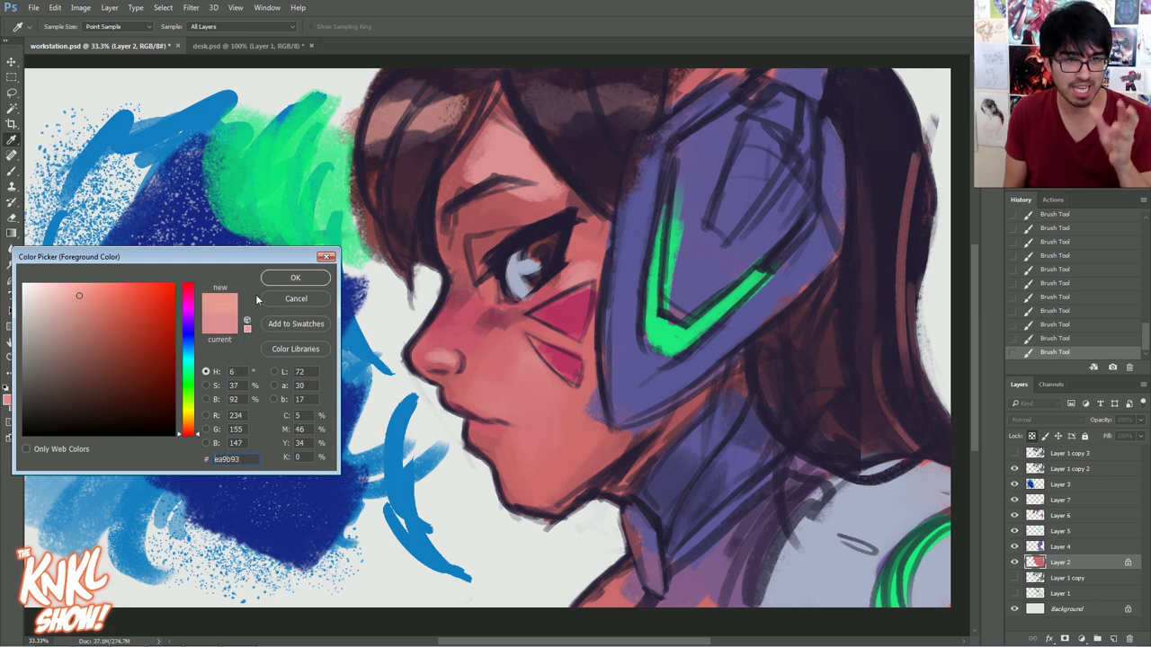
left_click(295, 278)
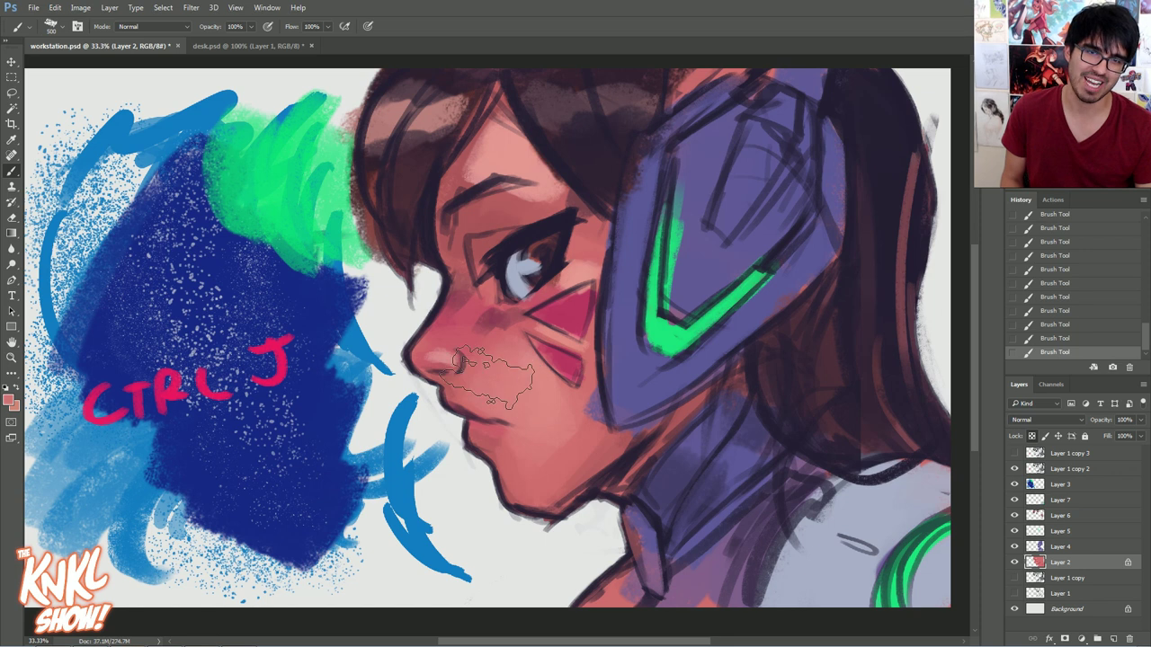
Reduce the brush size to 150 px over the portrait
key("bracketleft")
key("bracketleft")
key("bracketleft")
key("bracketleft")
key("bracketleft")
key("bracketleft")
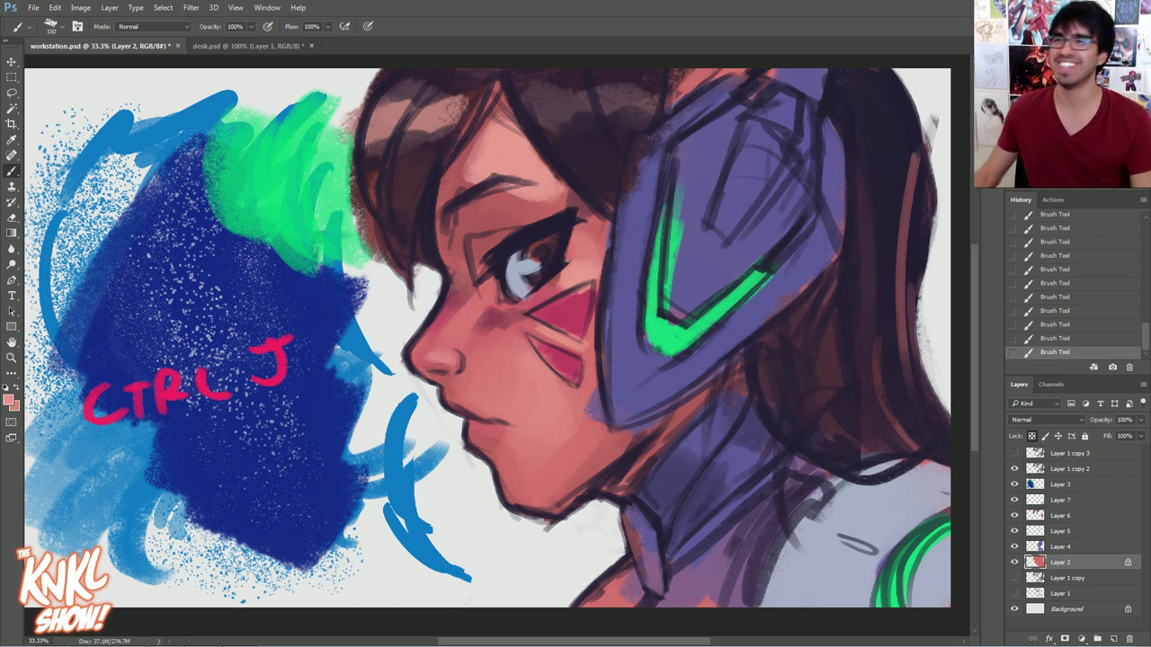
Show the Creative Cloud Photography plan page in the browser and return to the Photoshop portrait
left_click(127, 644)
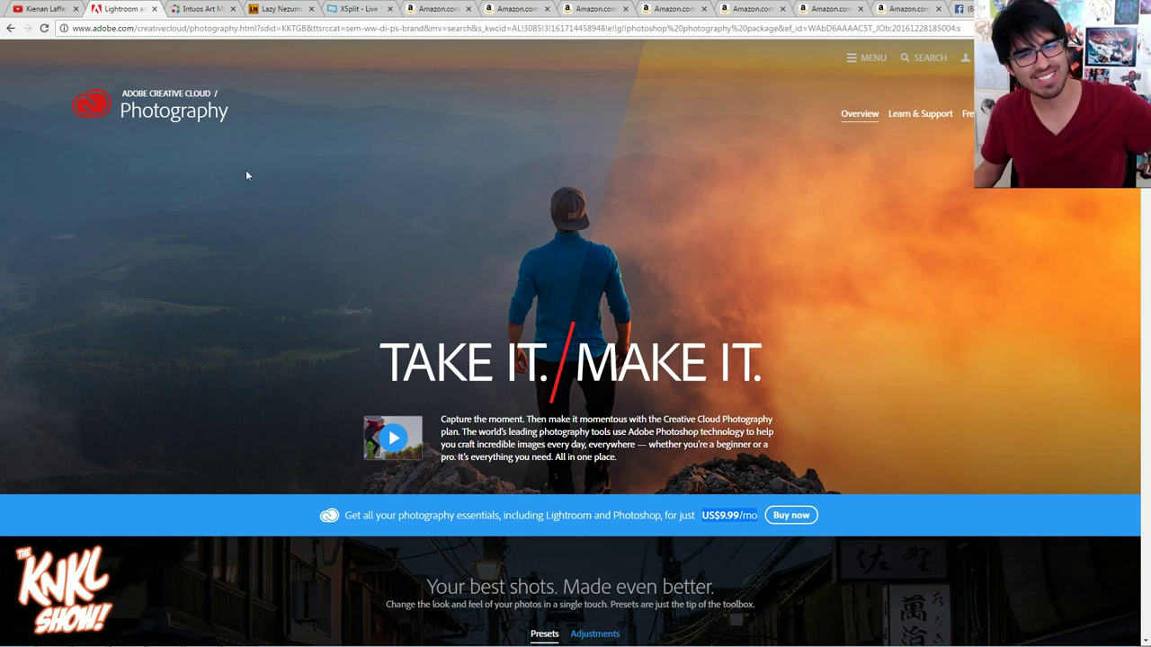
mouse_move(3, 645)
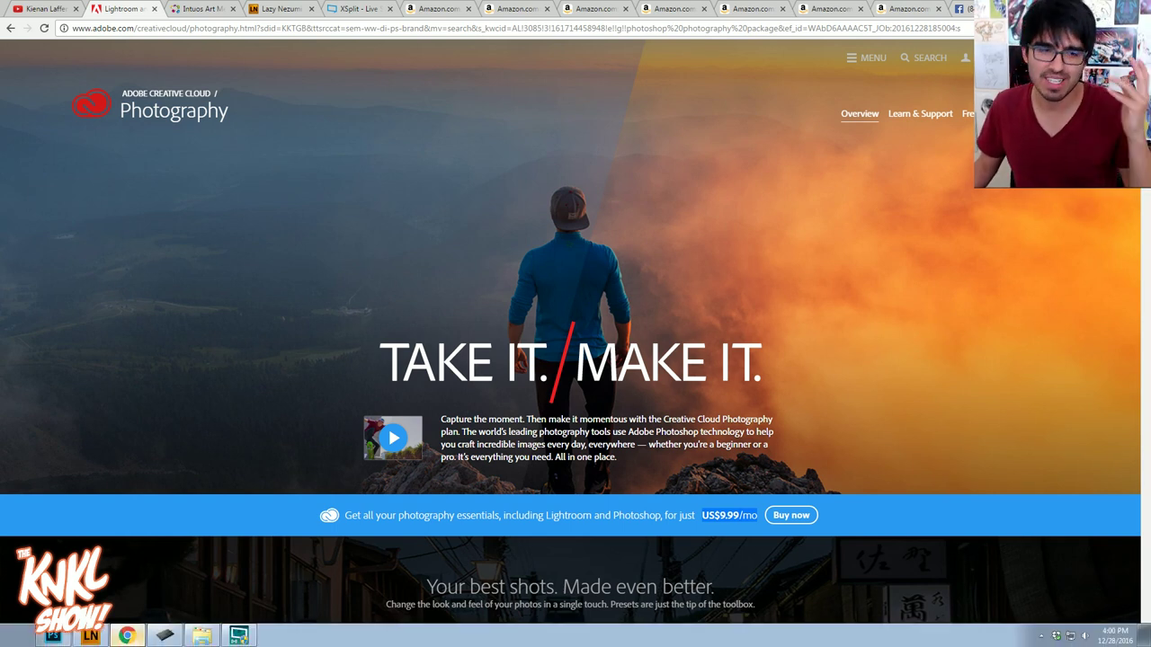
left_click(54, 636)
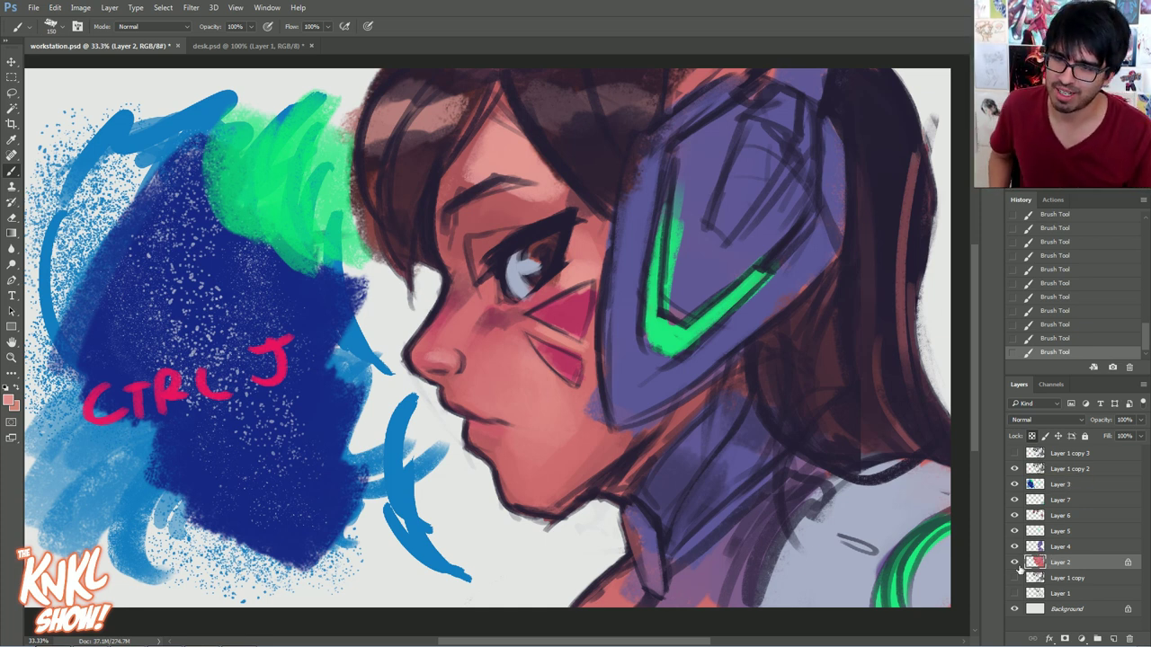
Lock the transparent pixels of Layer 1 copy 2 and set the foreground color to dark plum #5e1435 for the Brush tool
left_click(1057, 471)
key("slash")
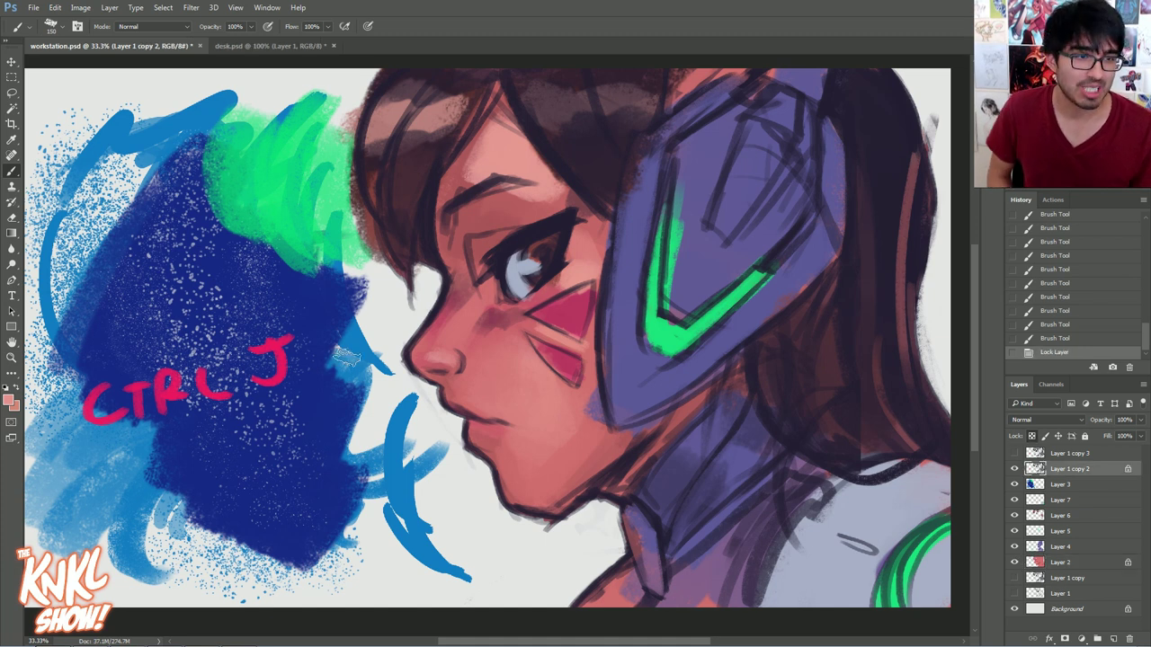
left_click(10, 401)
left_click(113, 394)
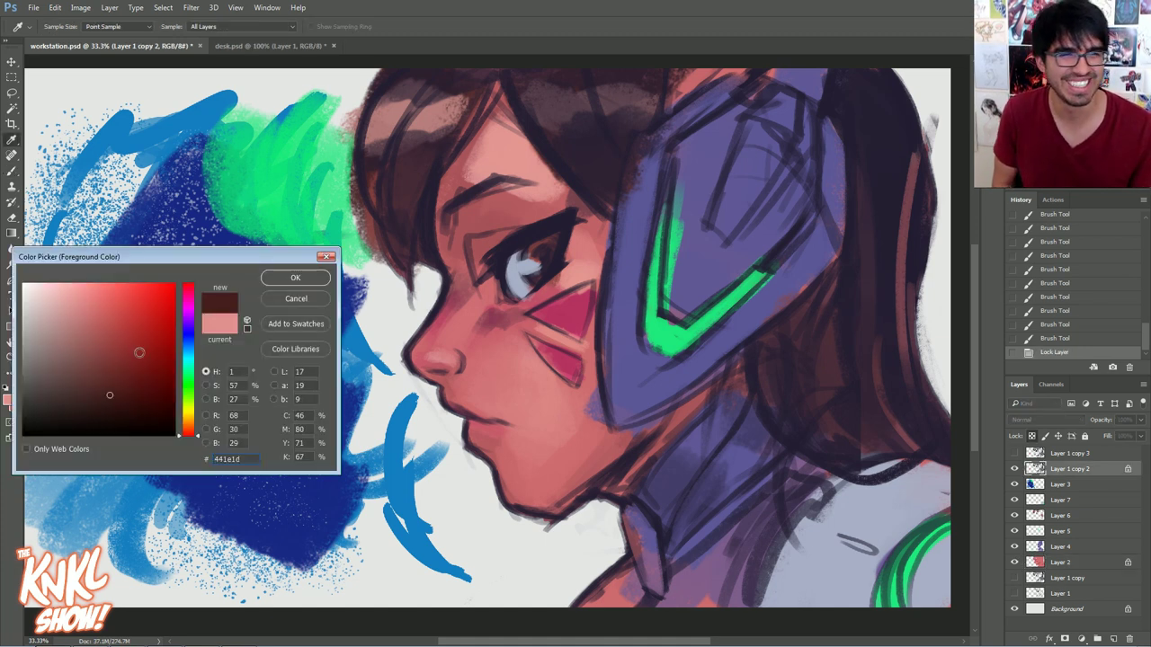
left_click(182, 299)
left_click(142, 380)
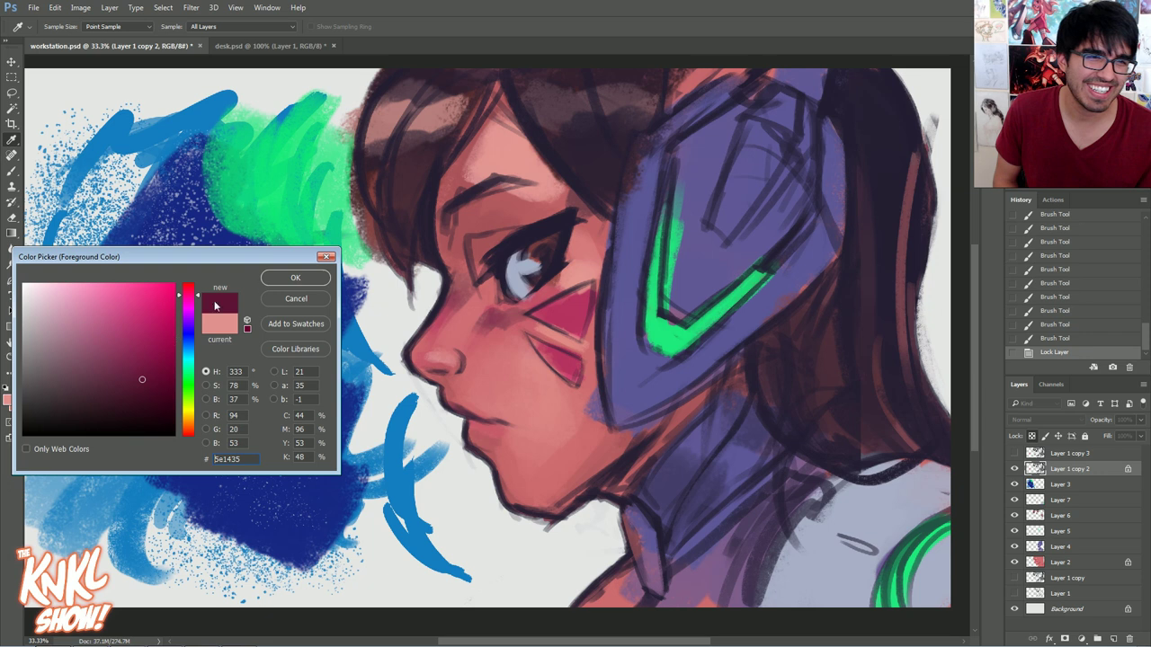
left_click(282, 284)
key("b")
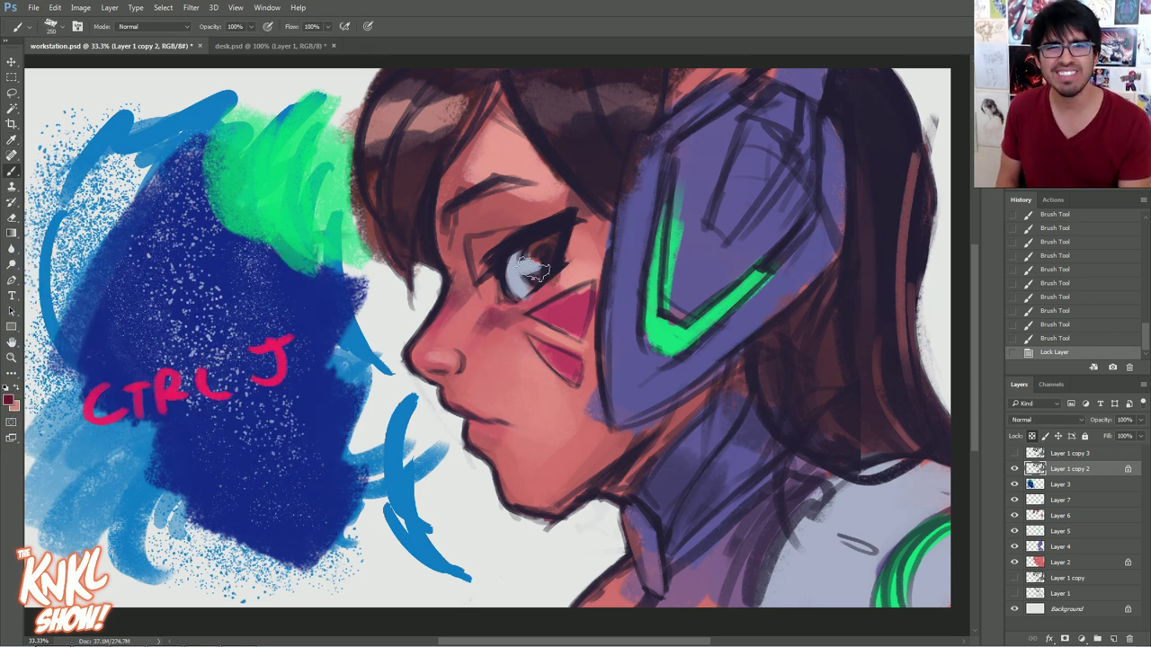
Switch to a soft round brush, enlarge it to 1000 px and tint the line art along the face and chin
right_click(565, 248)
left_click(604, 362)
left_click_drag(679, 252, 698, 252)
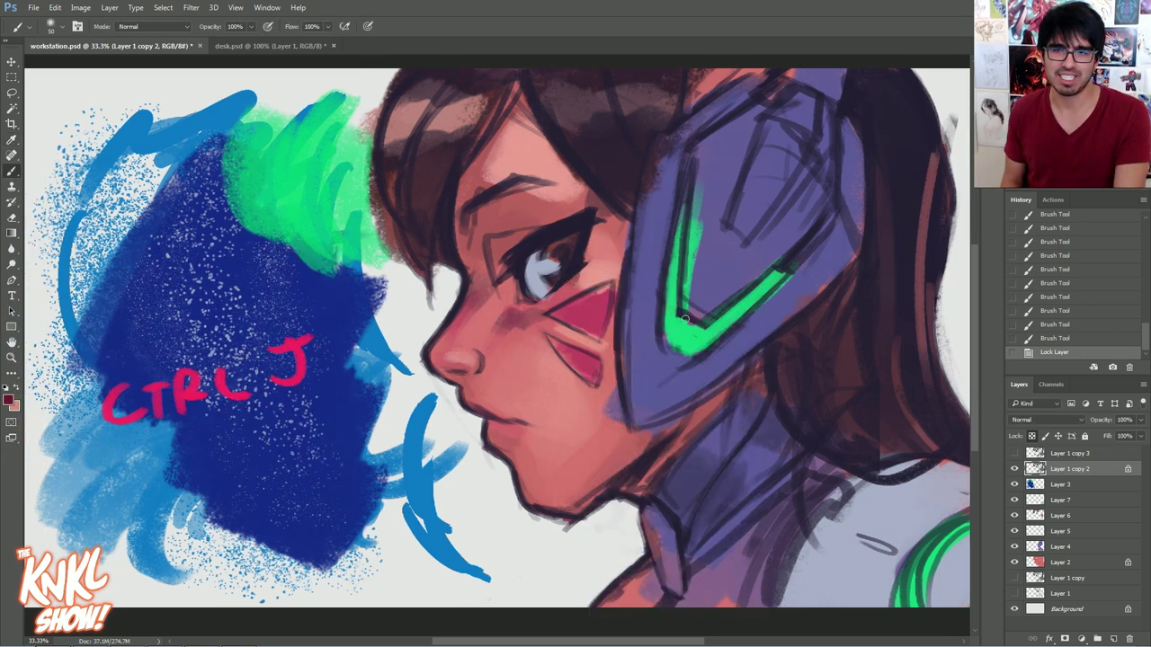
key("]")
key("]")
key("]")
key("]")
key("]")
key("]")
key("]")
key("]")
key("]")
key("]")
key("]")
key("]")
key("]")
key("]")
key("]")
key("]")
key("]")
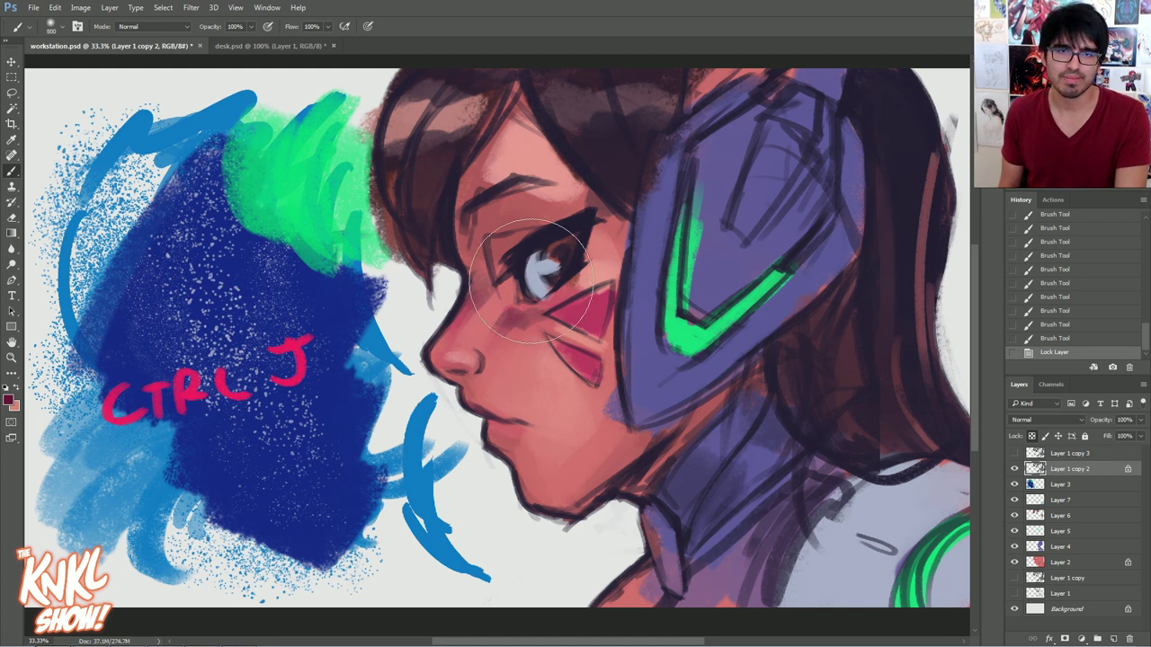
left_click_drag(483, 317, 517, 488)
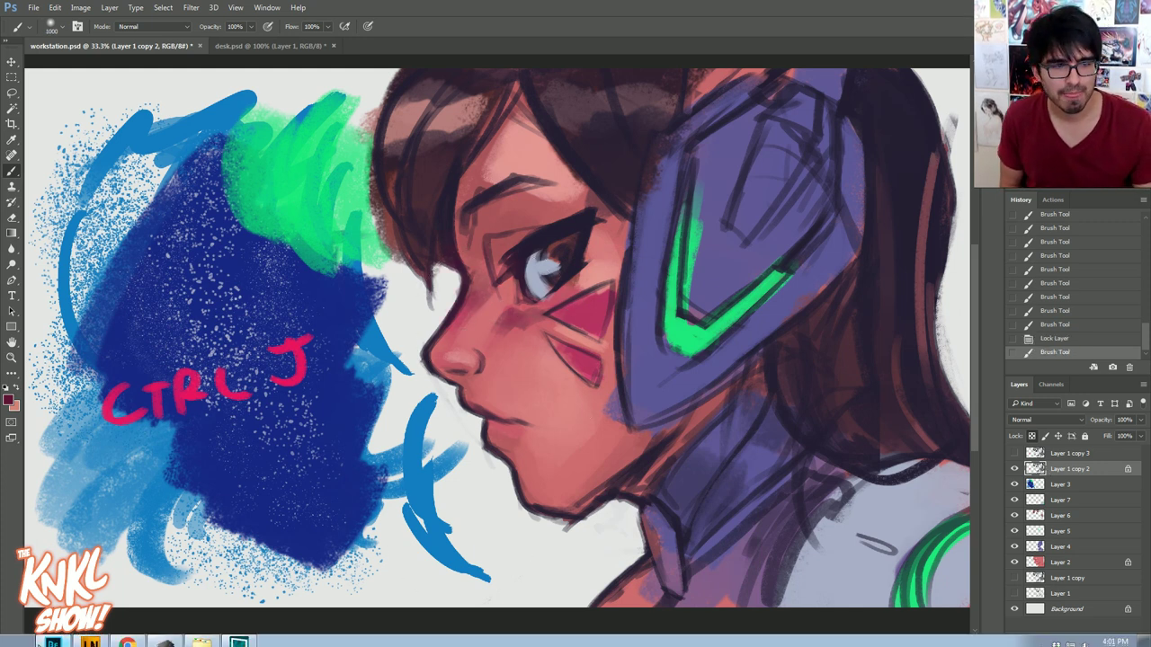
Bring up Lazy Nezumi Pro and turn it on with the smoothing - massive preset
left_click(90, 637)
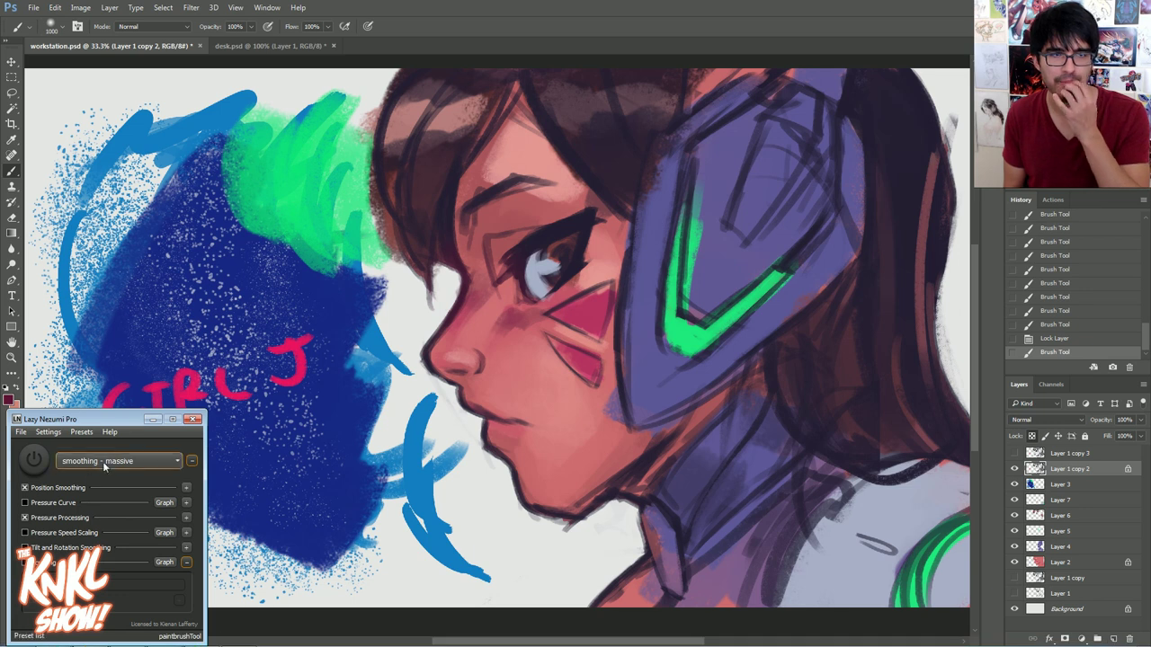
left_click(34, 464)
Reduce the brush to 80 px and create a new layer above Layer 1 copy 2
key("bracketleft")
key("bracketleft")
key("bracketleft")
key("bracketleft")
key("bracketleft")
key("bracketleft")
key("bracketleft")
key("bracketleft")
key("bracketleft")
key("bracketleft")
key("bracketleft")
key("bracketleft")
key("bracketleft")
key("bracketleft")
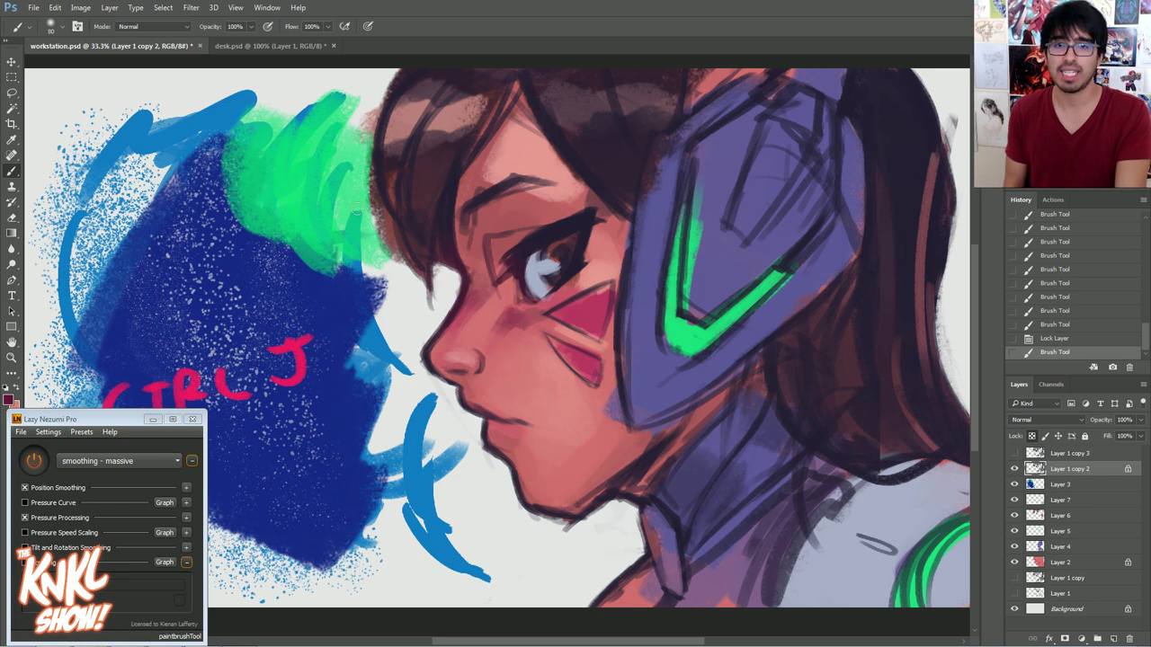
key("ctrl+shift+n")
key("Return")
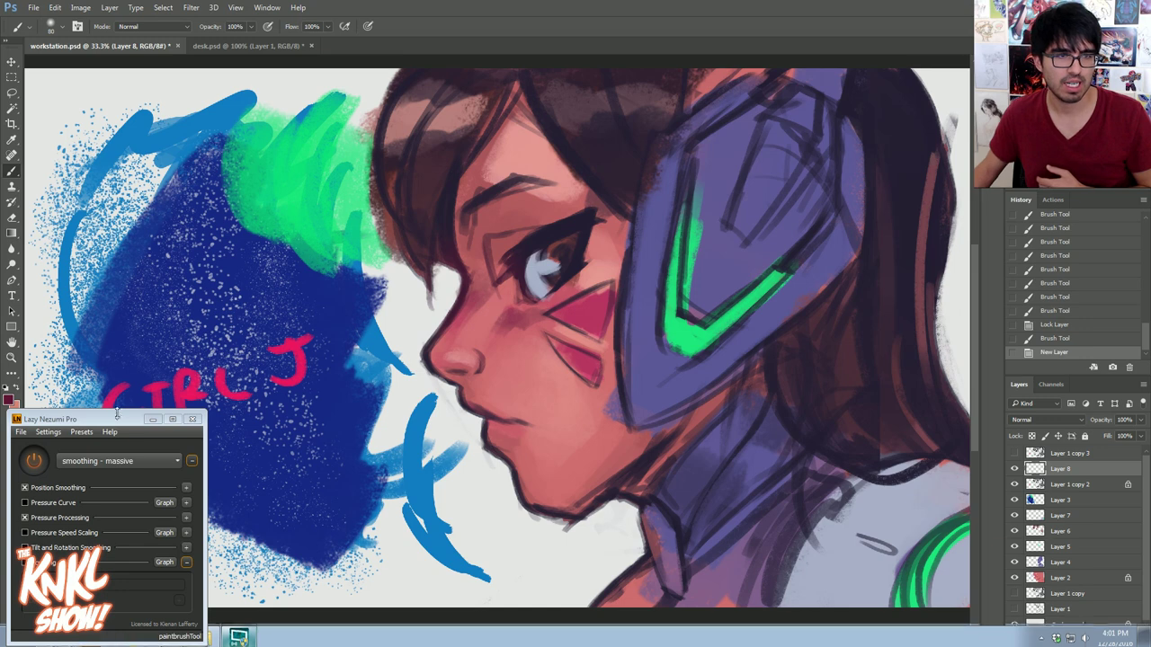
Move the Lazy Nezumi Pro window up slightly and show the Lazy Nezumi web page in the browser
left_click_drag(119, 418, 111, 389)
left_click(122, 634)
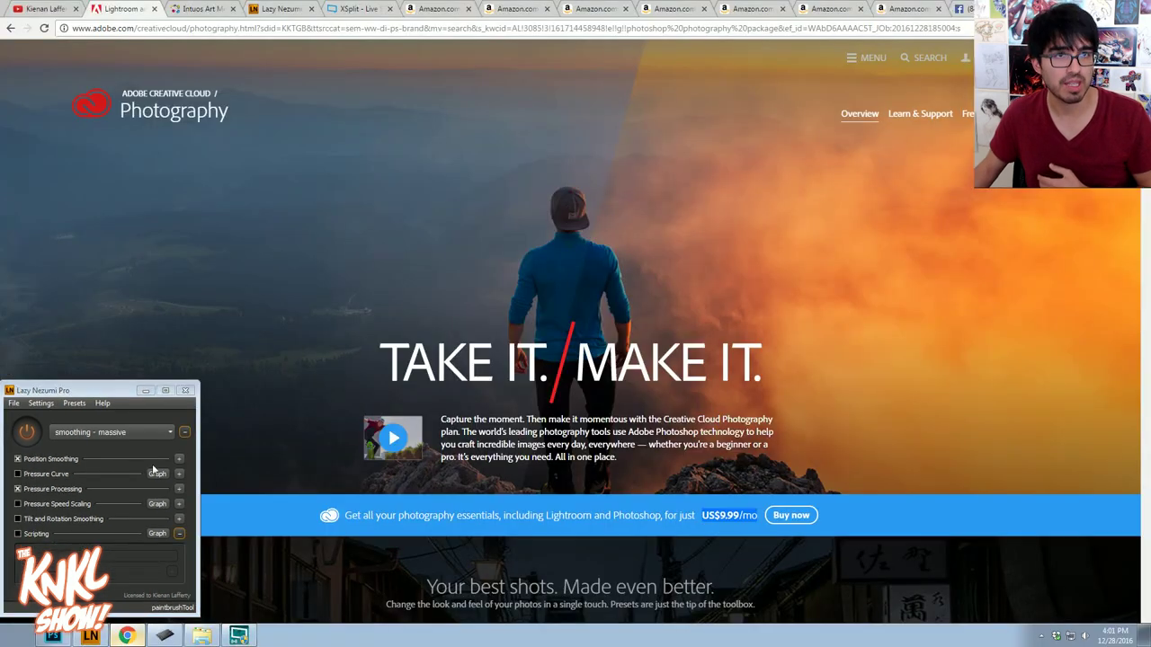
left_click(259, 10)
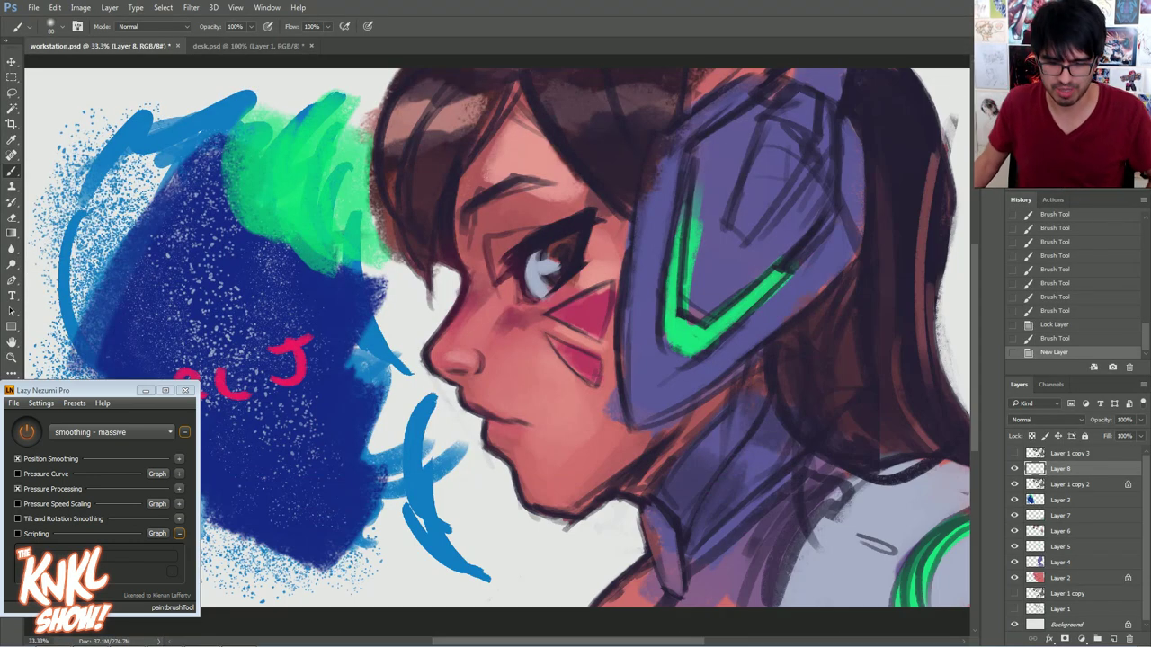
Paint a curved plum stroke across the blue and green patches on Layer 8 and switch to a 70 px brush preset
left_click_drag(106, 135, 335, 216)
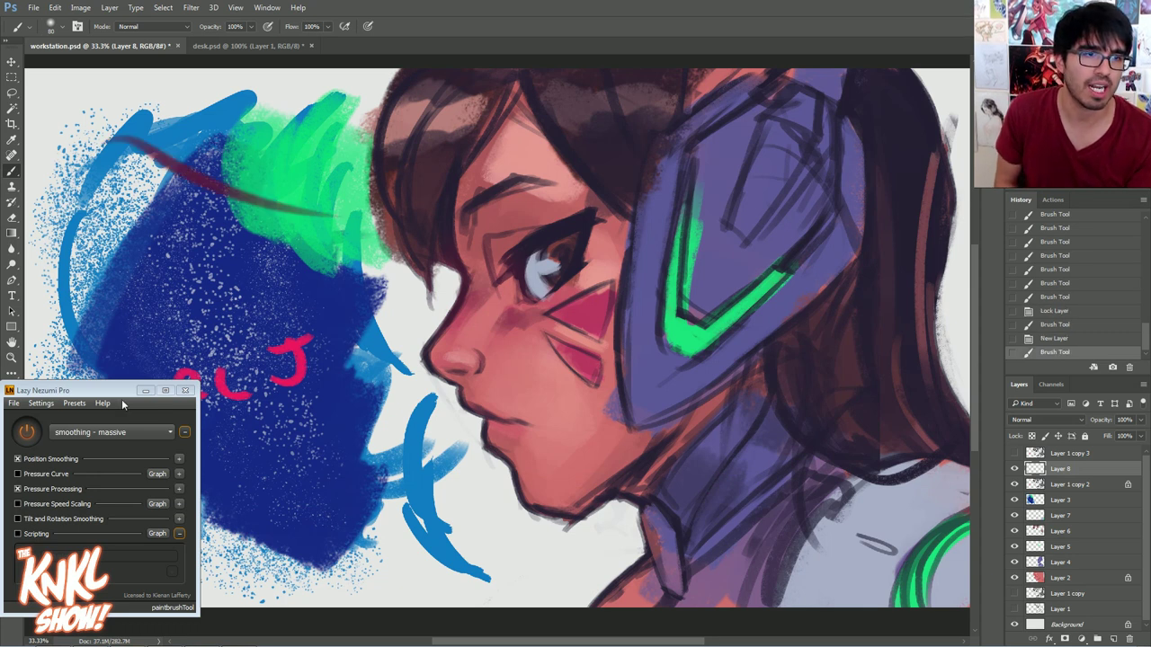
right_click(232, 215)
double_click(265, 331)
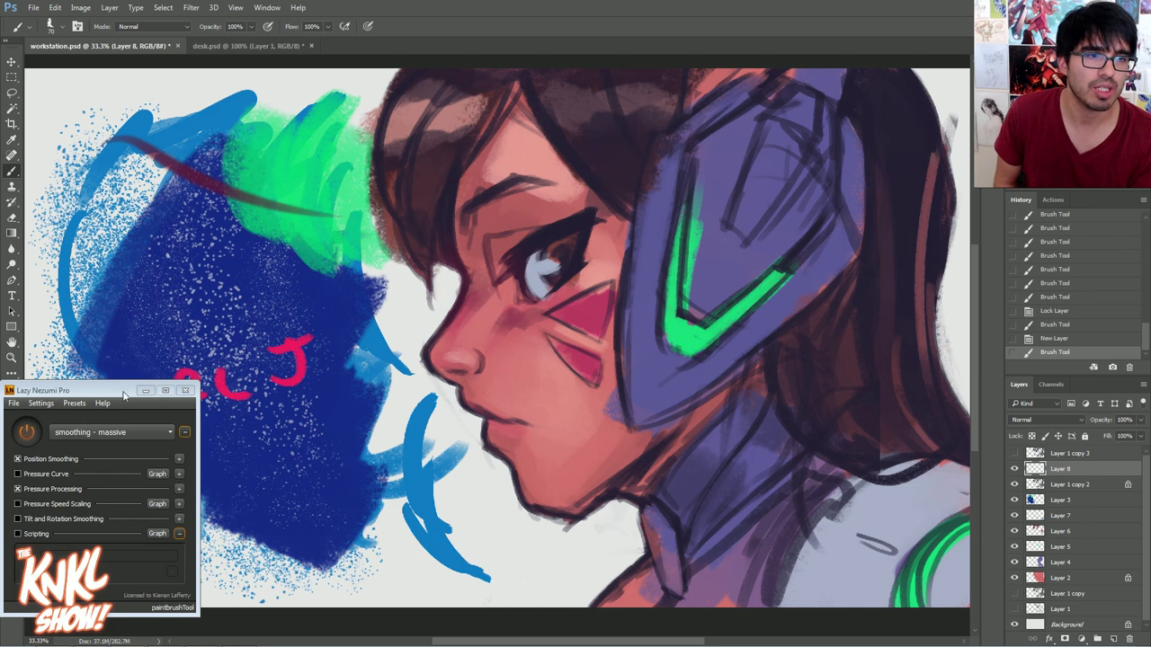
Move the Lazy Nezumi Pro window lower with smoothing off, and set the foreground color to bright red #ee1414
left_click_drag(66, 390, 86, 438)
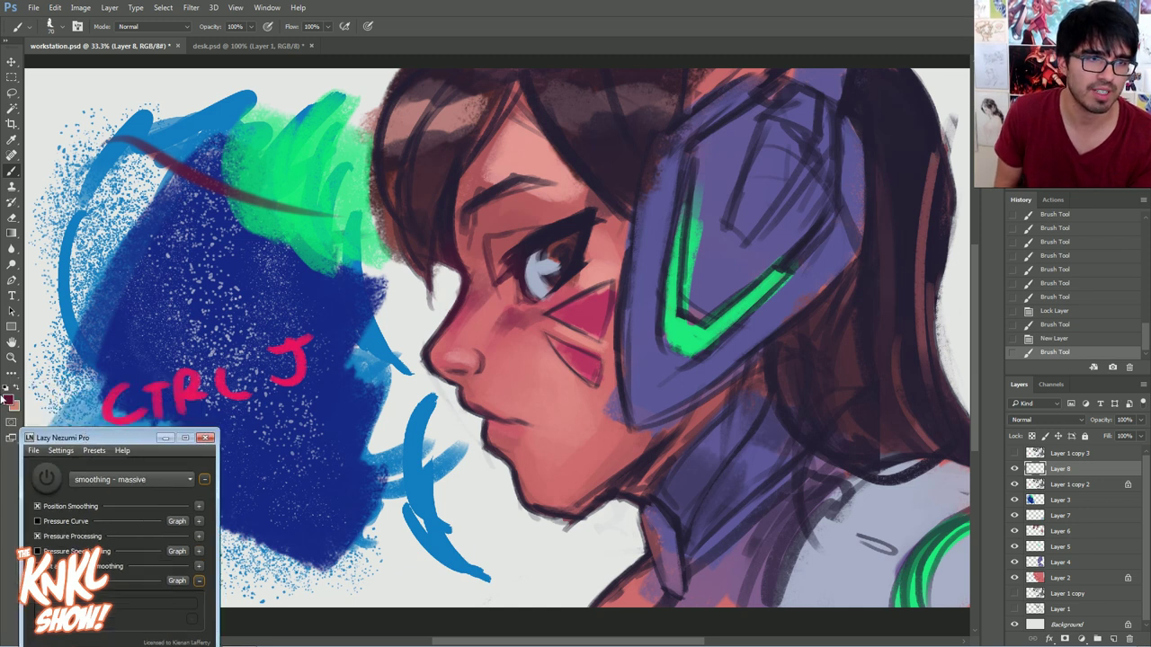
left_click(206, 343)
key("d")
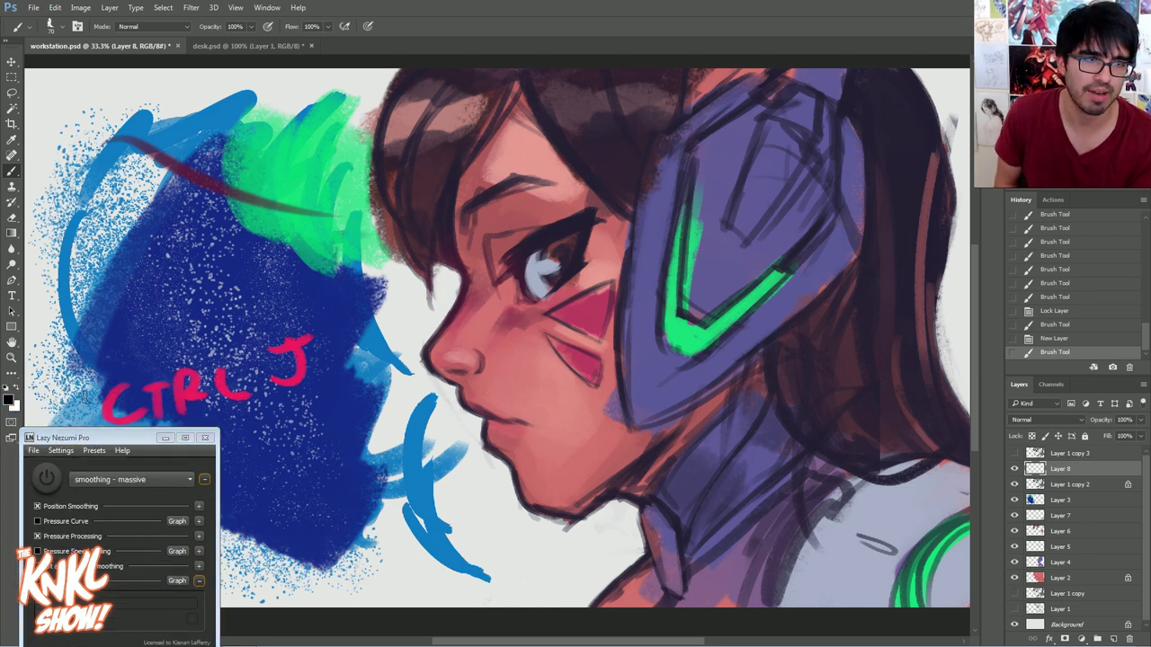
left_click(9, 401)
left_click(162, 291)
left_click(296, 277)
Choose the INK brush preset and reduce its size to 60 px
left_click_drag(853, 158, 868, 168)
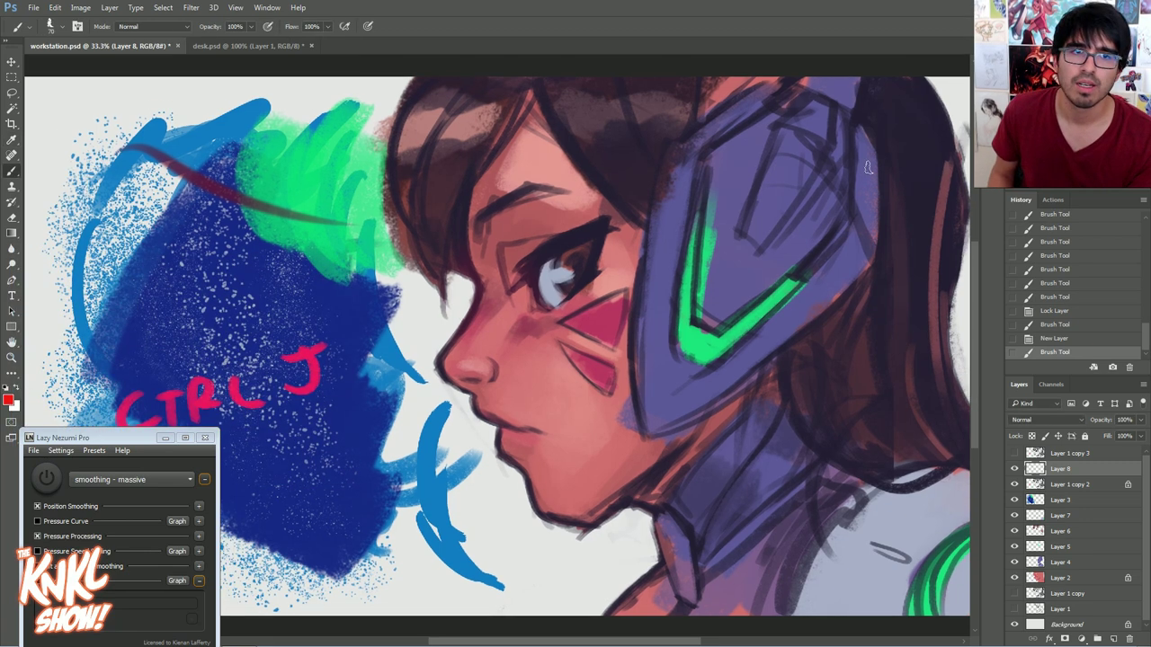
right_click(179, 285)
left_click(225, 395)
left_click(226, 419)
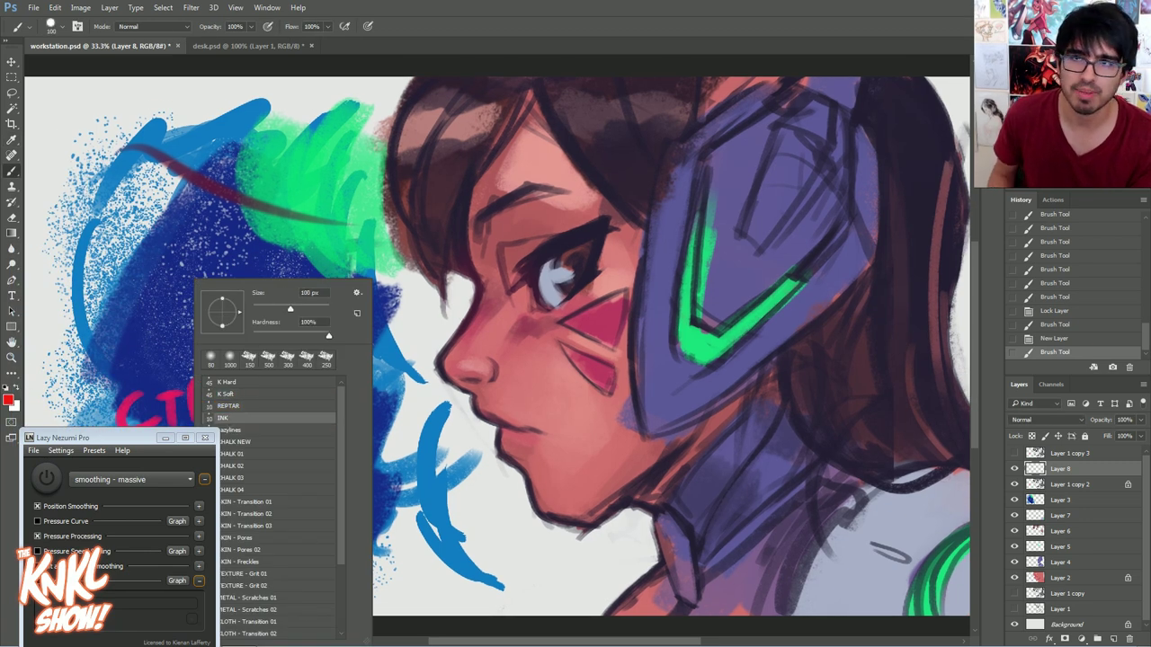
left_click_drag(404, 360, 395, 356)
key("ctrl+plus")
left_click_drag(270, 296, 520, 273)
key("[")
key("[")
key("[")
key("[")
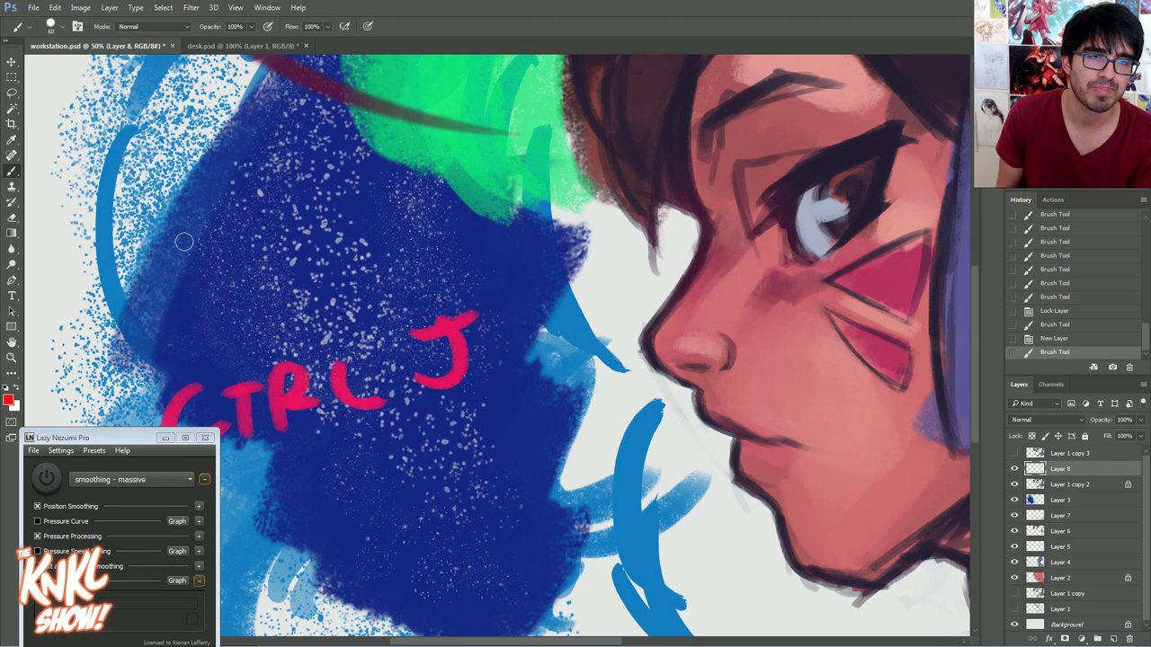
Draw large freehand red circles over the blue patch and small wobbly strokes along its edge without smoothing
mouse_move(108, 256)
left_mouse_down()
mouse_move(306, 137)
mouse_move(347, 263)
mouse_move(191, 327)
mouse_move(138, 203)
mouse_move(343, 193)
left_mouse_up()
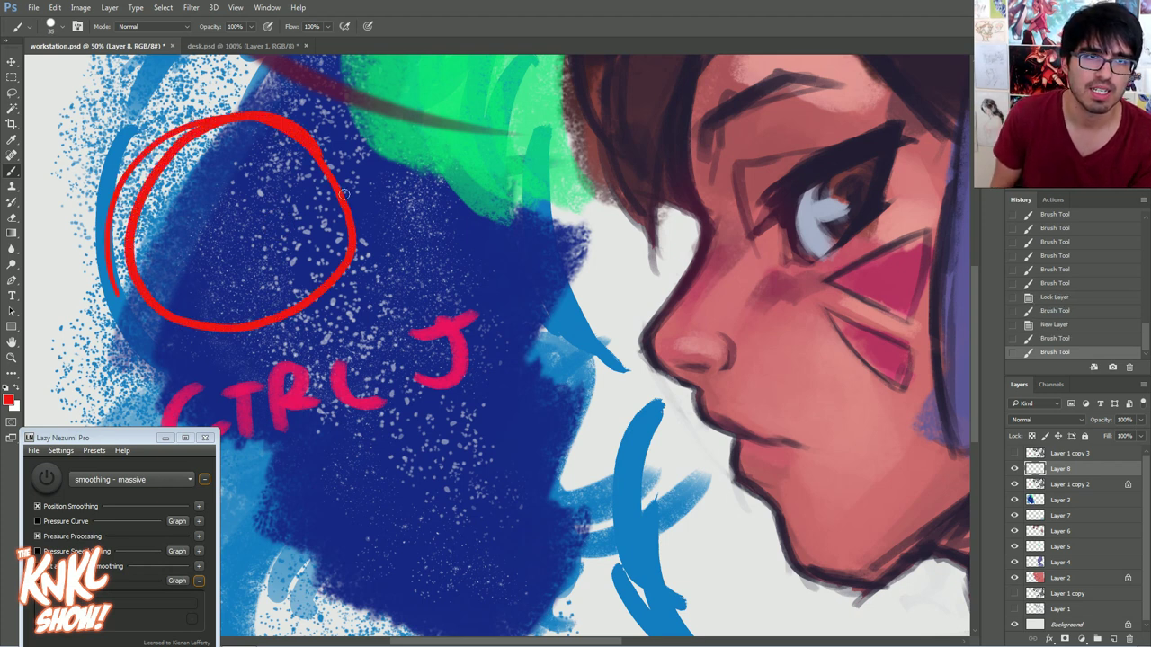
mouse_move(253, 188)
left_mouse_down()
mouse_move(393, 157)
mouse_move(450, 185)
mouse_move(492, 227)
mouse_move(547, 328)
mouse_move(537, 437)
mouse_move(507, 474)
mouse_move(453, 504)
mouse_move(342, 481)
left_mouse_up()
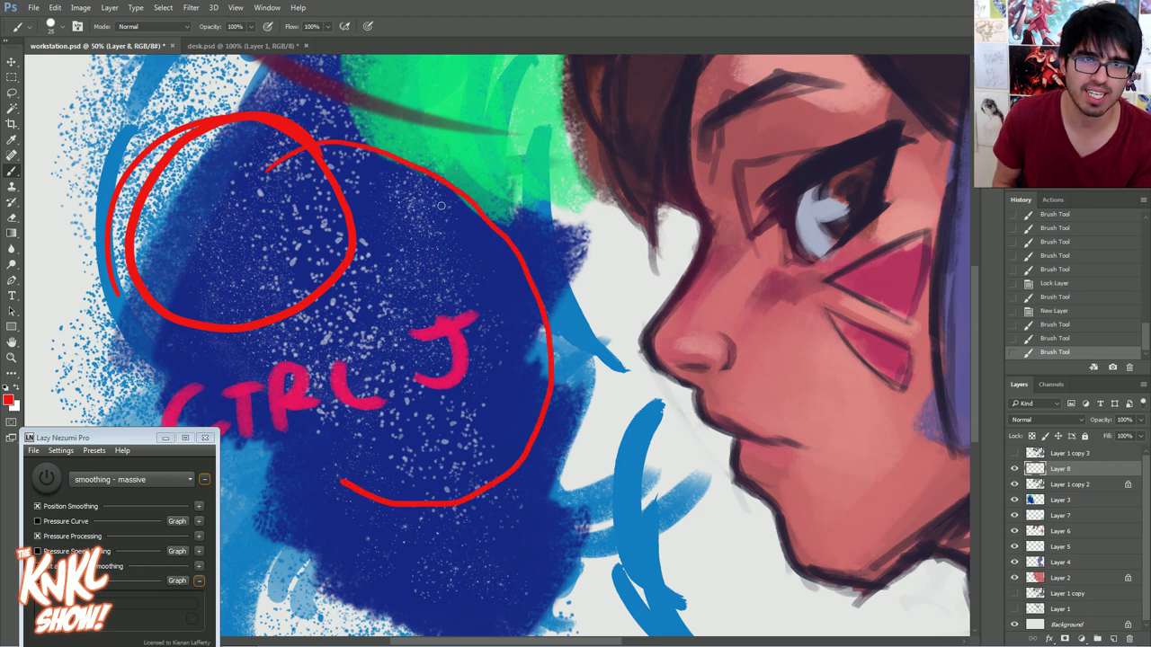
left_click_drag(506, 216, 566, 293)
left_click_drag(509, 224, 514, 238)
Turn Lazy Nezumi Pro smoothing back on and draw overlapping red loops across the blue patch, undoing the trial strokes
left_click(48, 479)
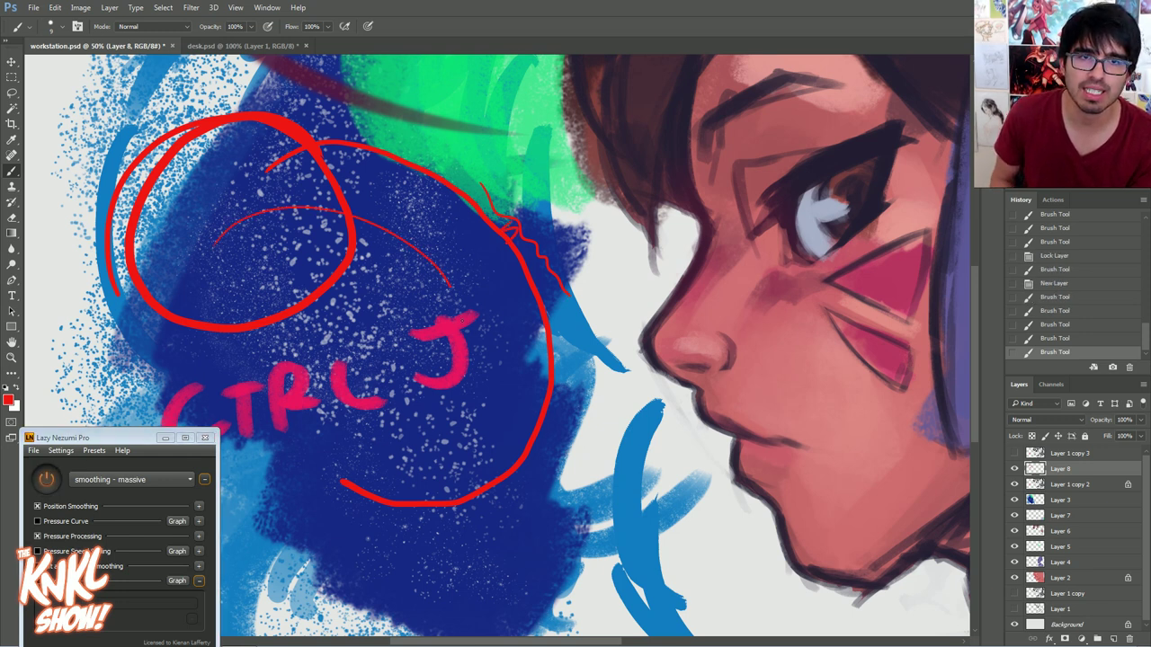
key("ctrl+z")
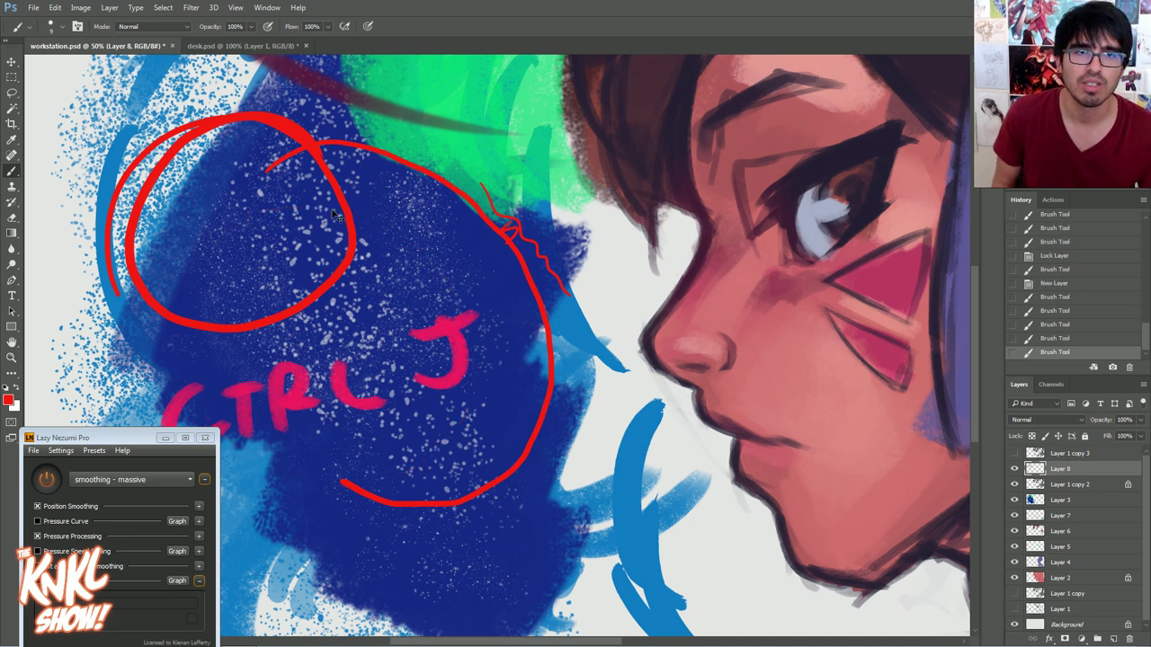
mouse_move(184, 240)
left_mouse_down()
mouse_move(297, 199)
mouse_move(490, 248)
mouse_move(574, 327)
mouse_move(605, 425)
mouse_move(604, 477)
mouse_move(579, 529)
mouse_move(490, 575)
mouse_move(407, 562)
mouse_move(348, 424)
mouse_move(456, 338)
left_mouse_up()
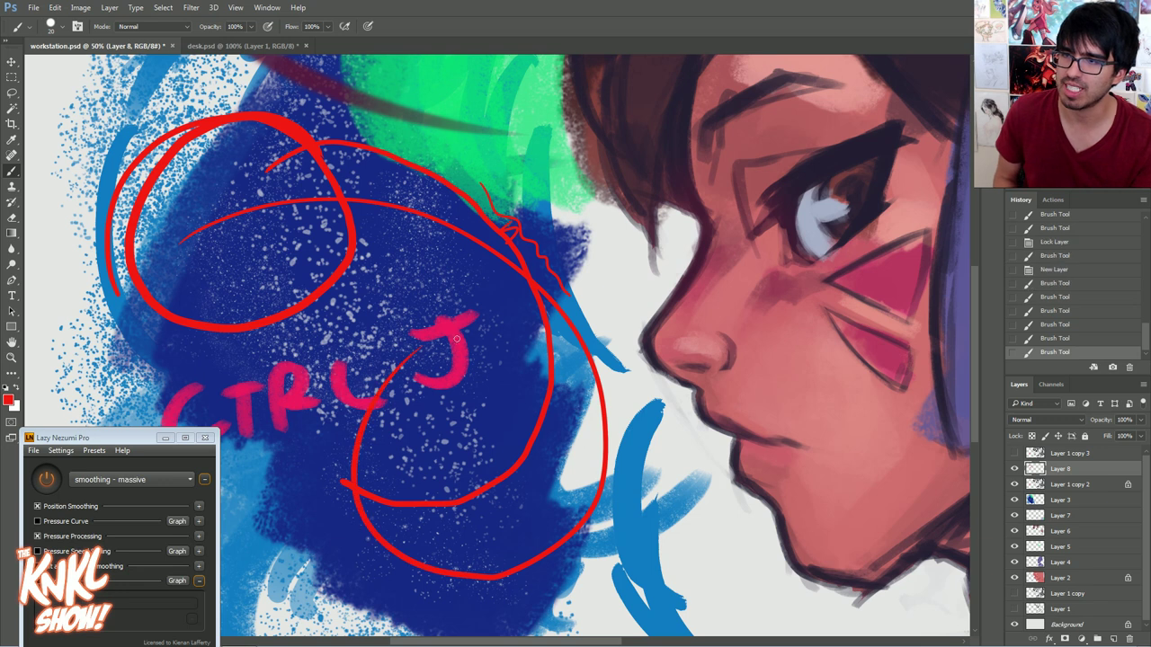
key("ctrl+z")
mouse_move(167, 261)
left_mouse_down()
mouse_move(485, 248)
mouse_move(581, 359)
mouse_move(605, 478)
mouse_move(261, 519)
mouse_move(250, 372)
mouse_move(456, 271)
mouse_move(537, 326)
mouse_move(474, 596)
mouse_move(290, 442)
mouse_move(483, 419)
mouse_move(309, 438)
mouse_move(438, 427)
mouse_move(386, 425)
mouse_move(396, 463)
left_mouse_up()
key("ctrl+z")
mouse_move(306, 419)
left_mouse_down()
mouse_move(475, 305)
mouse_move(382, 393)
mouse_move(353, 364)
mouse_move(385, 410)
left_mouse_up()
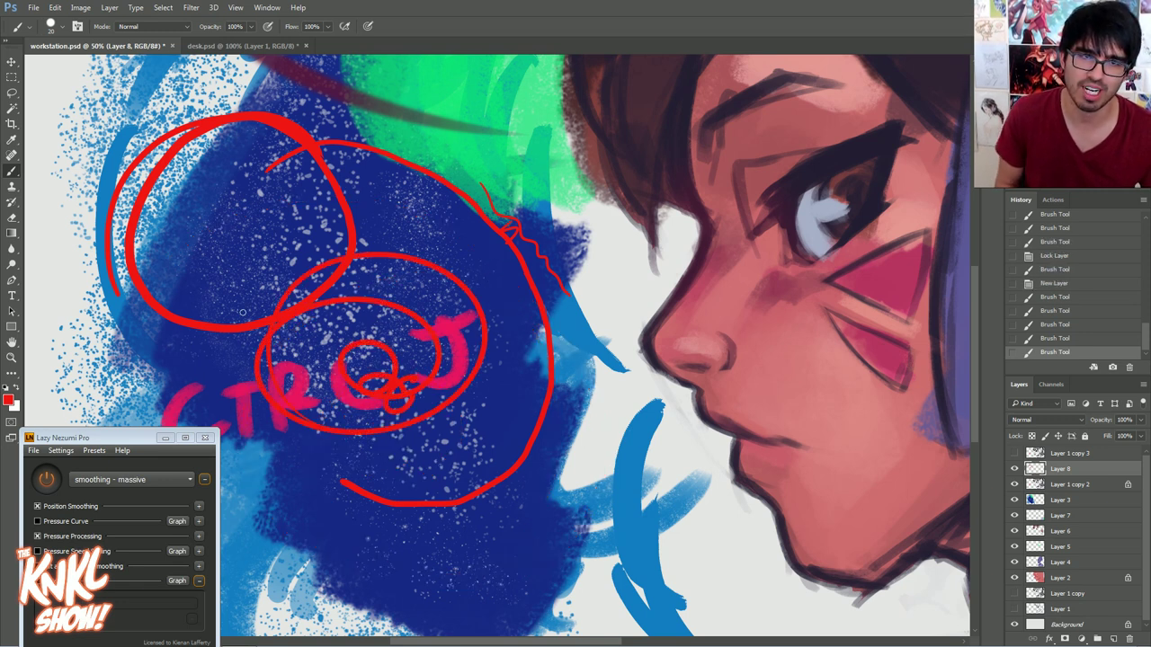
key("ctrl+z")
mouse_move(209, 423)
left_mouse_down()
mouse_move(392, 270)
mouse_move(476, 306)
mouse_move(396, 396)
mouse_move(211, 418)
mouse_move(171, 377)
mouse_move(49, 360)
mouse_move(194, 251)
left_mouse_up()
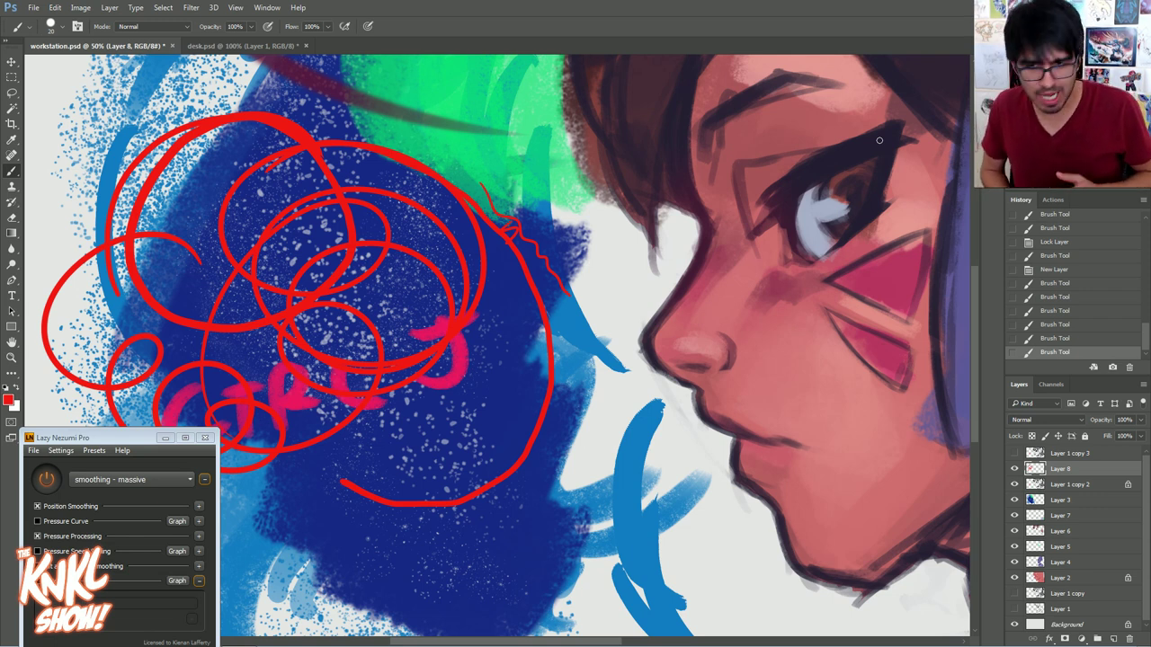
Choose the K Soft brush preset and make Layer 1 copy 2 the active layer
left_click_drag(1044, 135, 1069, 135)
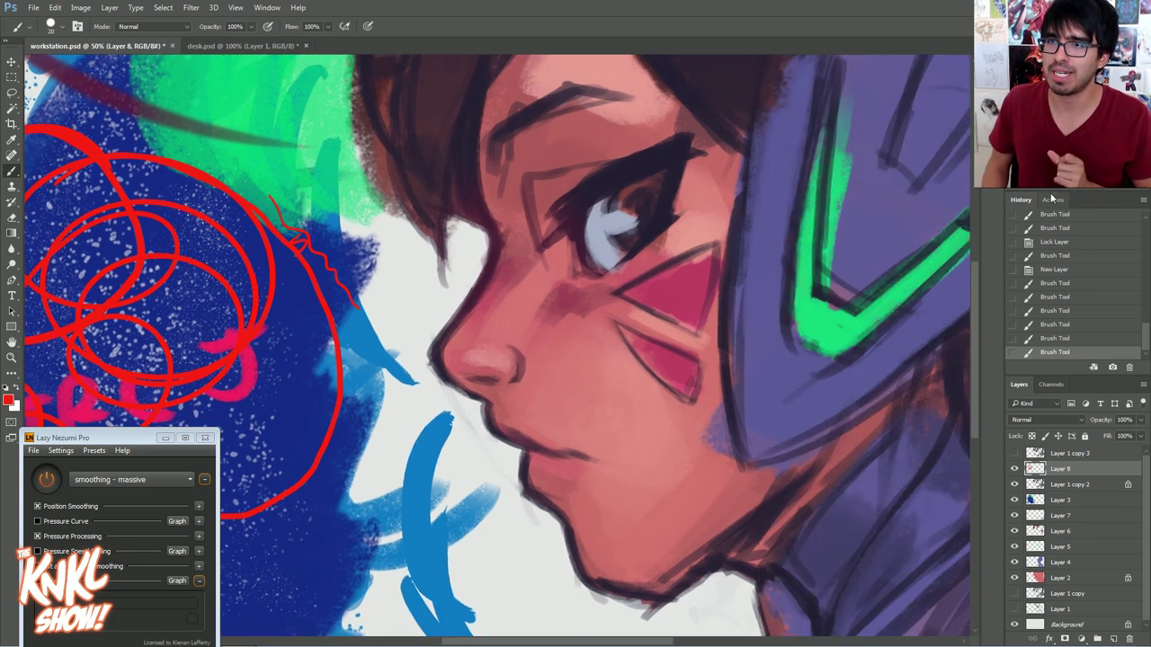
left_click(1052, 187)
right_click(726, 277)
double_click(753, 394)
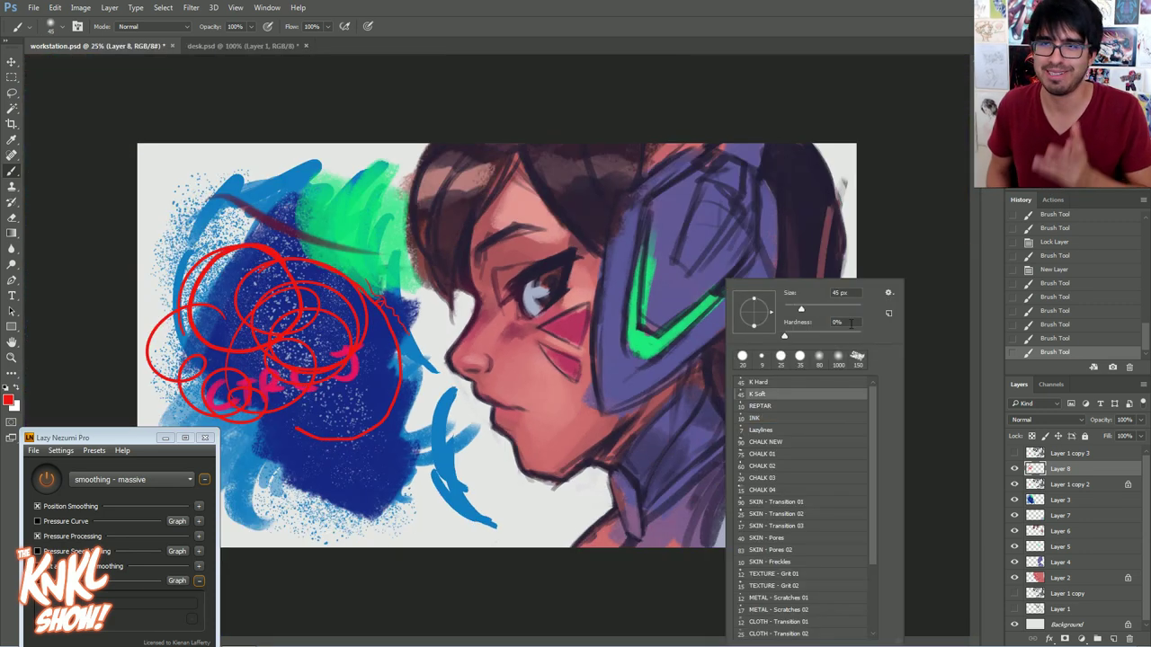
left_click(1070, 484)
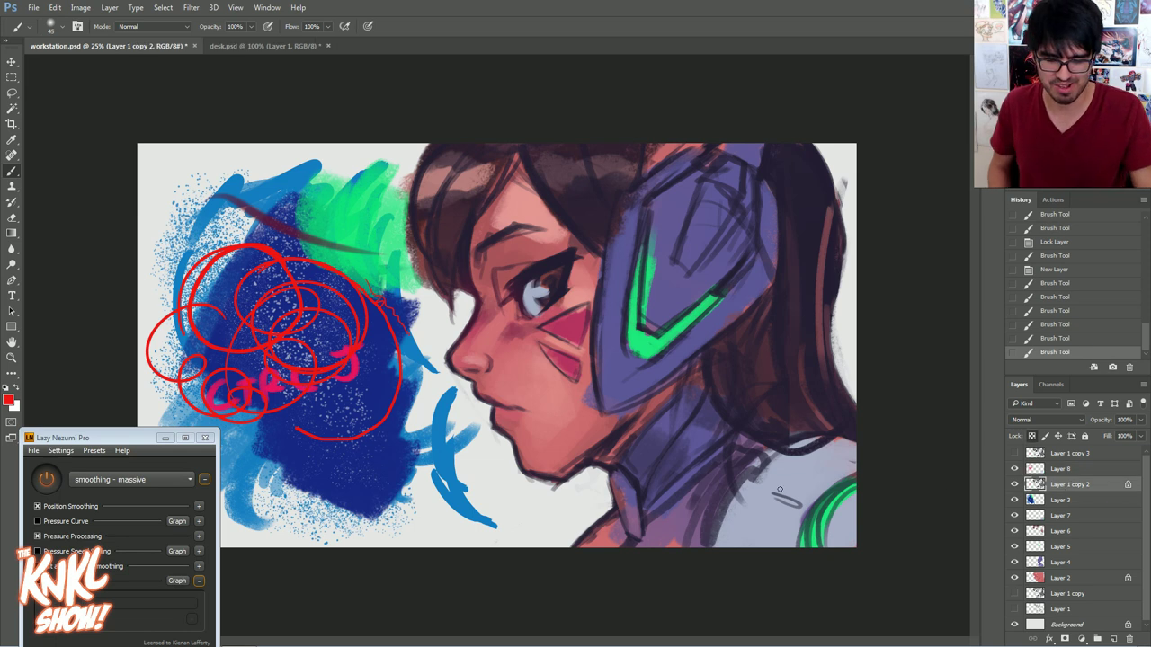
Set the foreground color to a dark purple, RGB 36, 18, 32
left_click(8, 400)
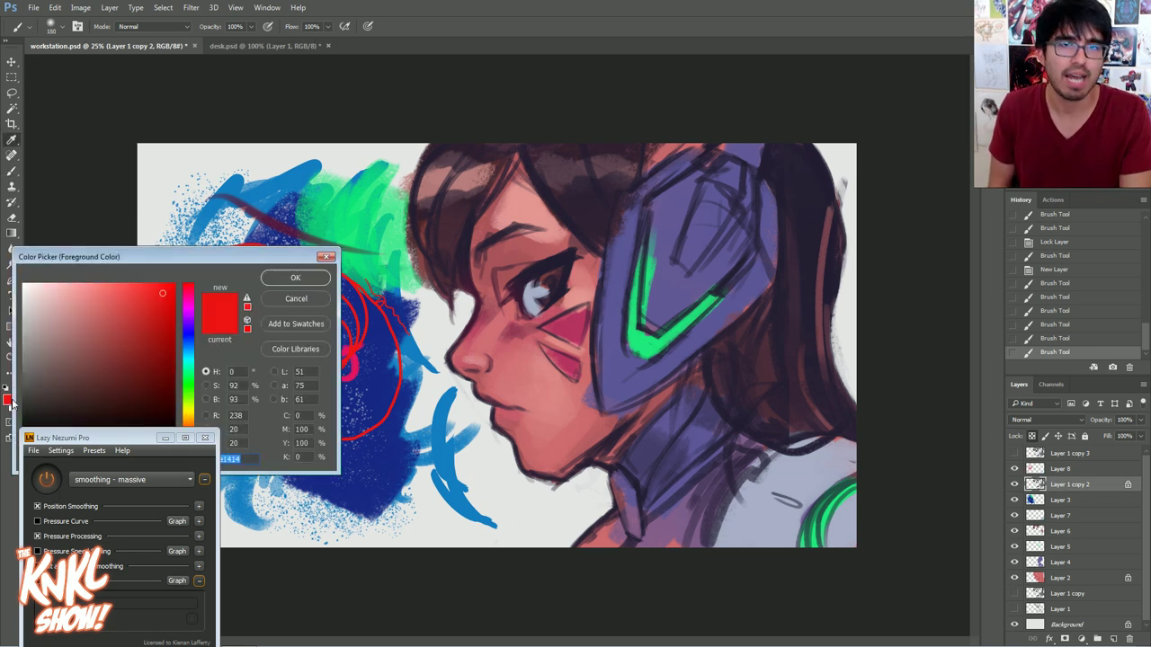
left_click(120, 395)
left_click(189, 303)
left_click(99, 415)
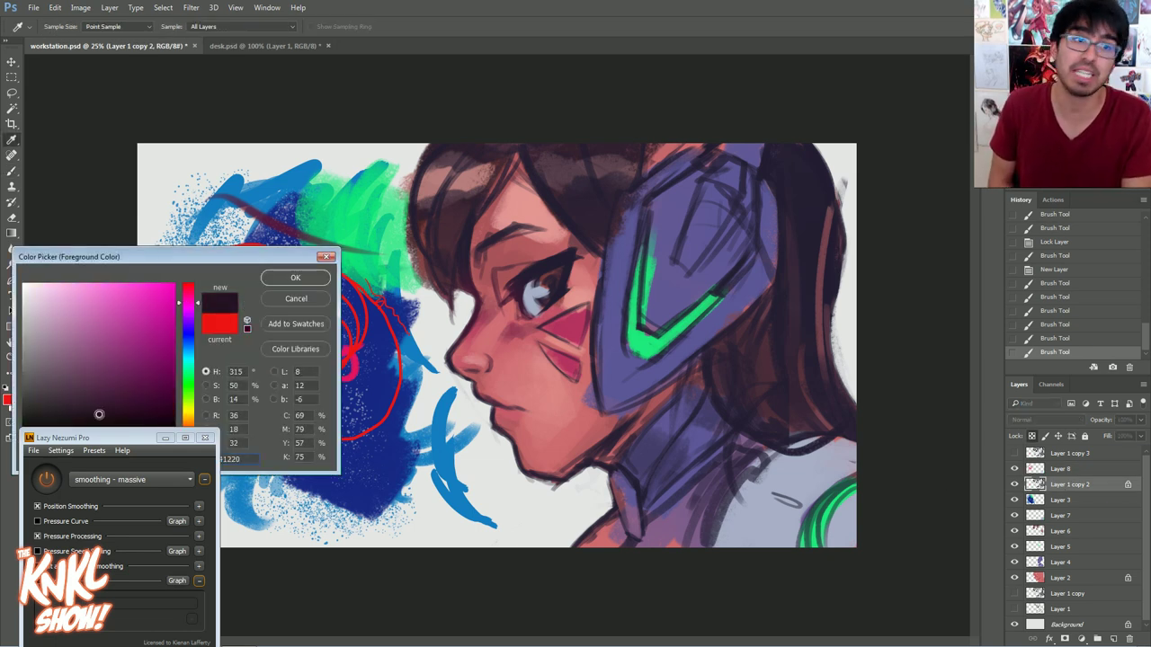
left_click(295, 278)
Check the document's width, height and resolution in Image Size without changing them
left_click(80, 7)
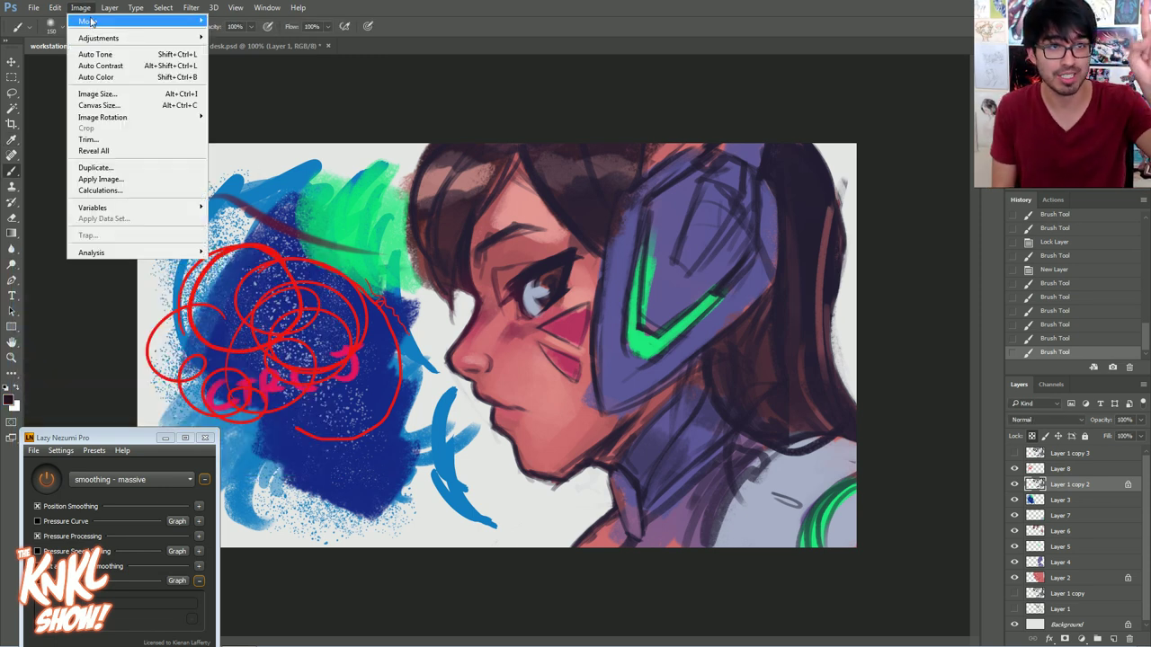
left_click(97, 93)
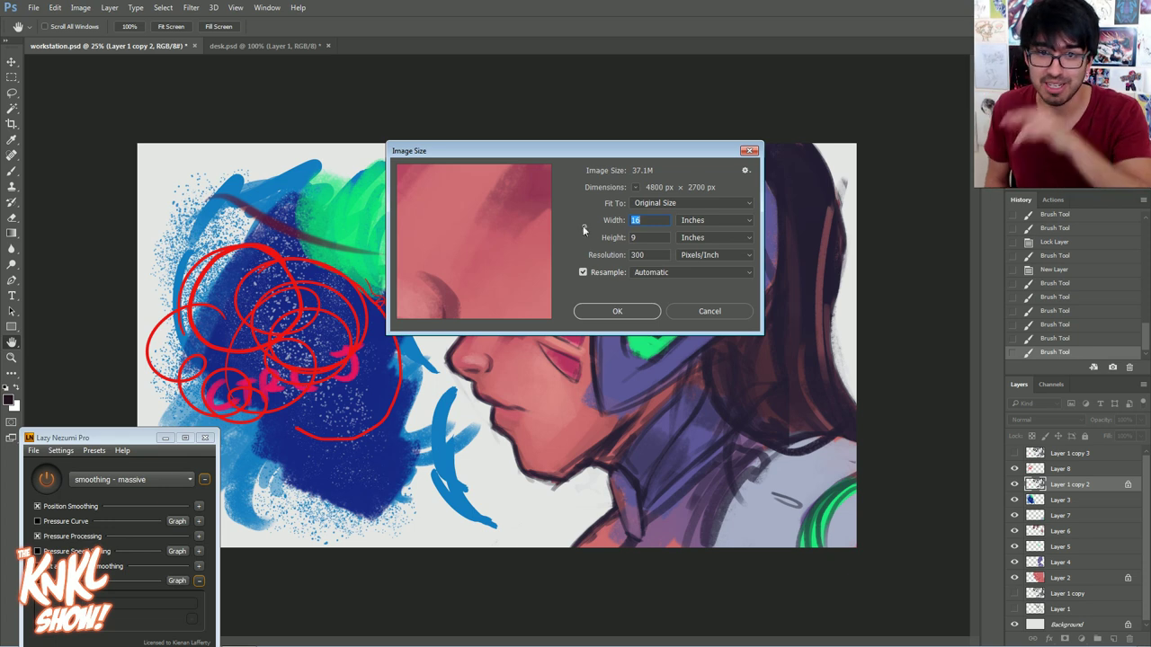
left_click(700, 311)
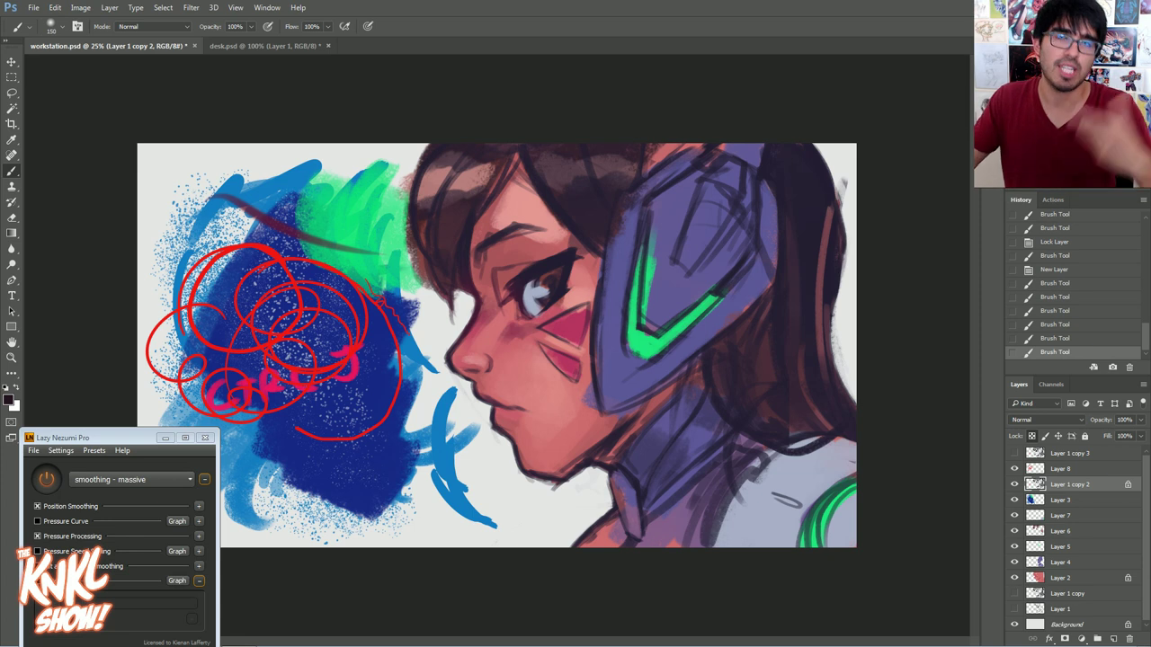
Switch off Lazy Nezumi Pro smoothing and enlarge the soft brush to 800 px for recoloring the line art
left_click(657, 301)
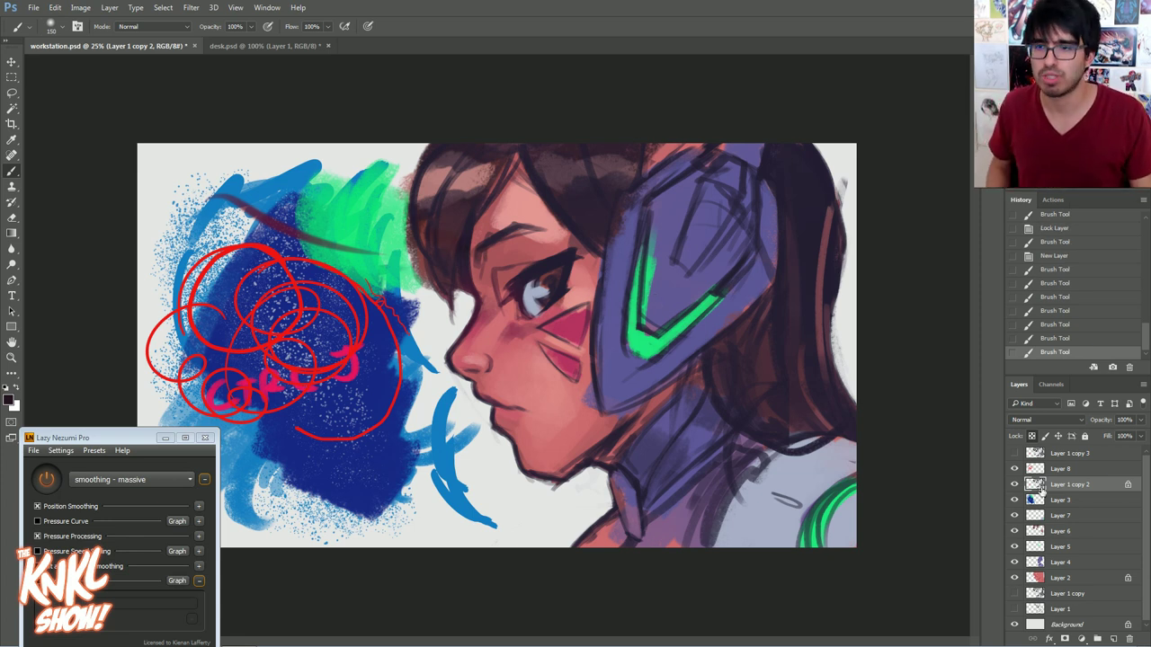
left_click(46, 478)
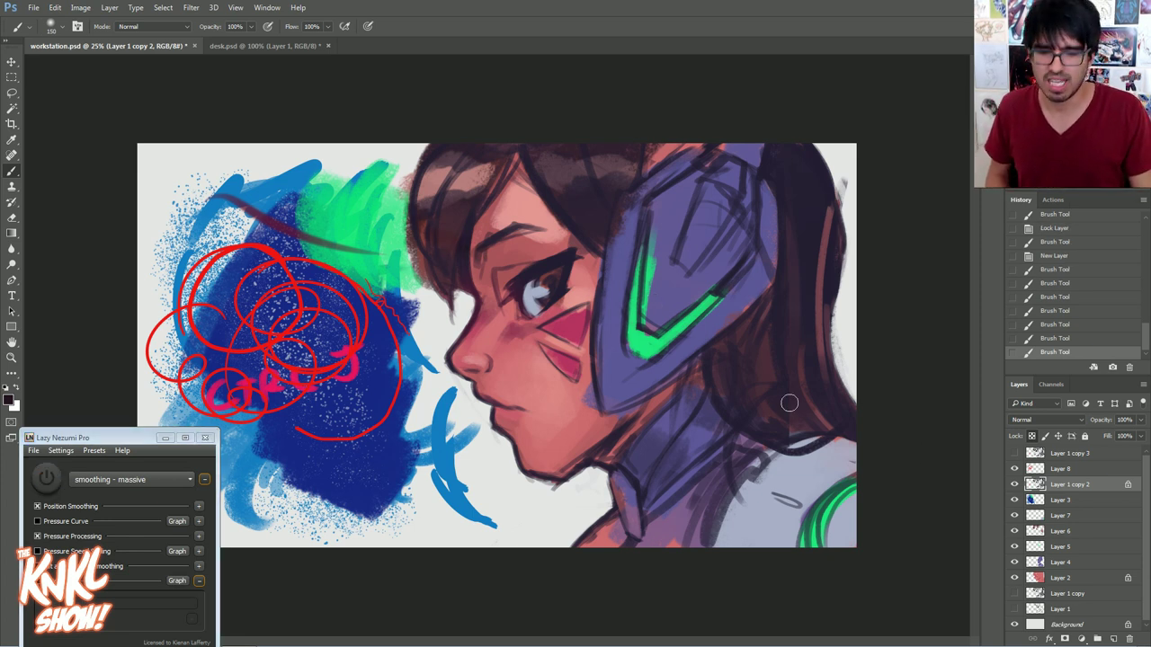
key("bracketright")
key("bracketright")
key("bracketright")
key("bracketright")
key("bracketright")
key("bracketright")
key("bracketright")
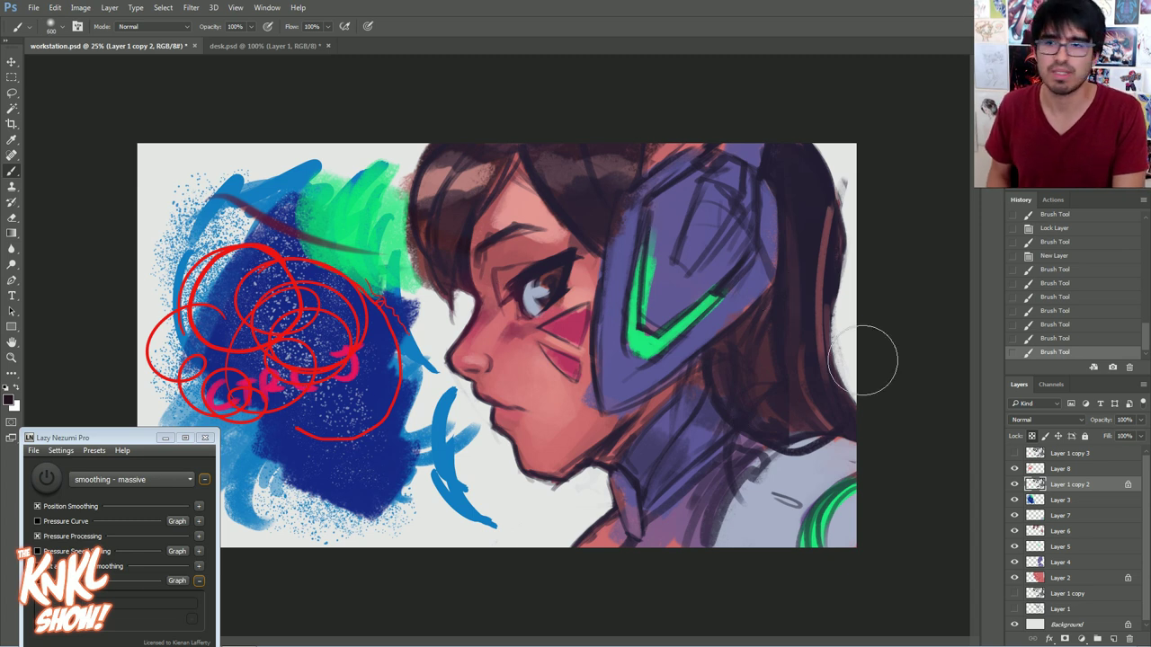
key("bracketright")
key("bracketright")
Sample the headset's green, darken it to RGB 26, 163, 90, and tint the line art around the glowing V stripe
mouse_move(646, 244)
left_mouse_down()
mouse_move(690, 348)
mouse_move(736, 269)
mouse_move(649, 323)
left_mouse_up()
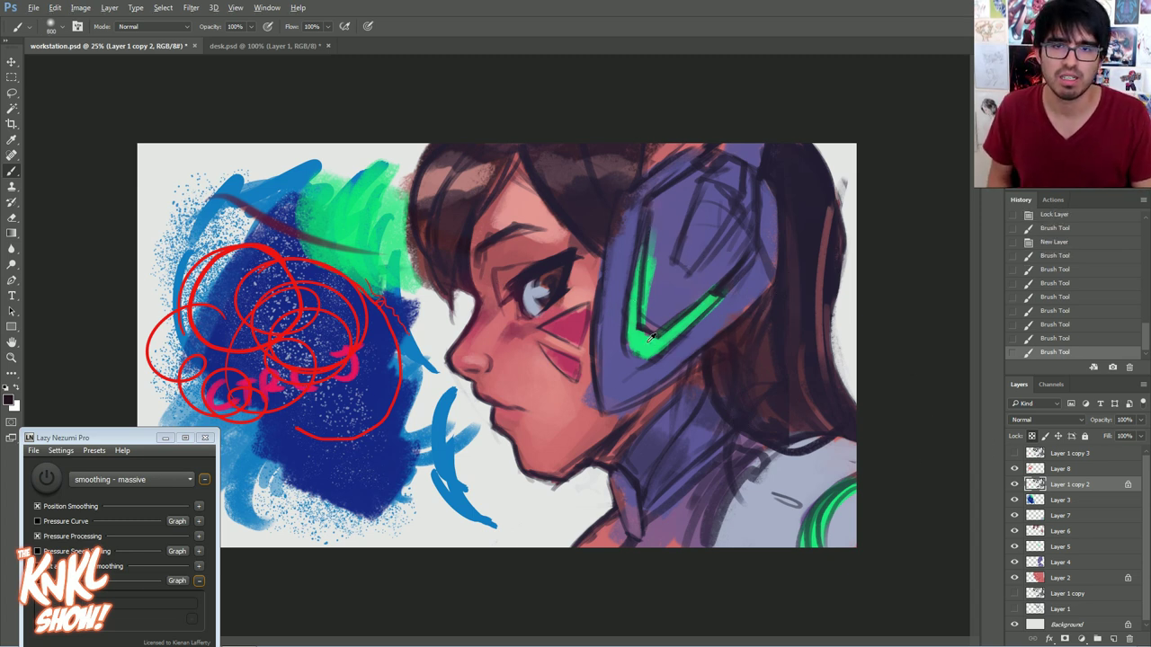
left_click(9, 400)
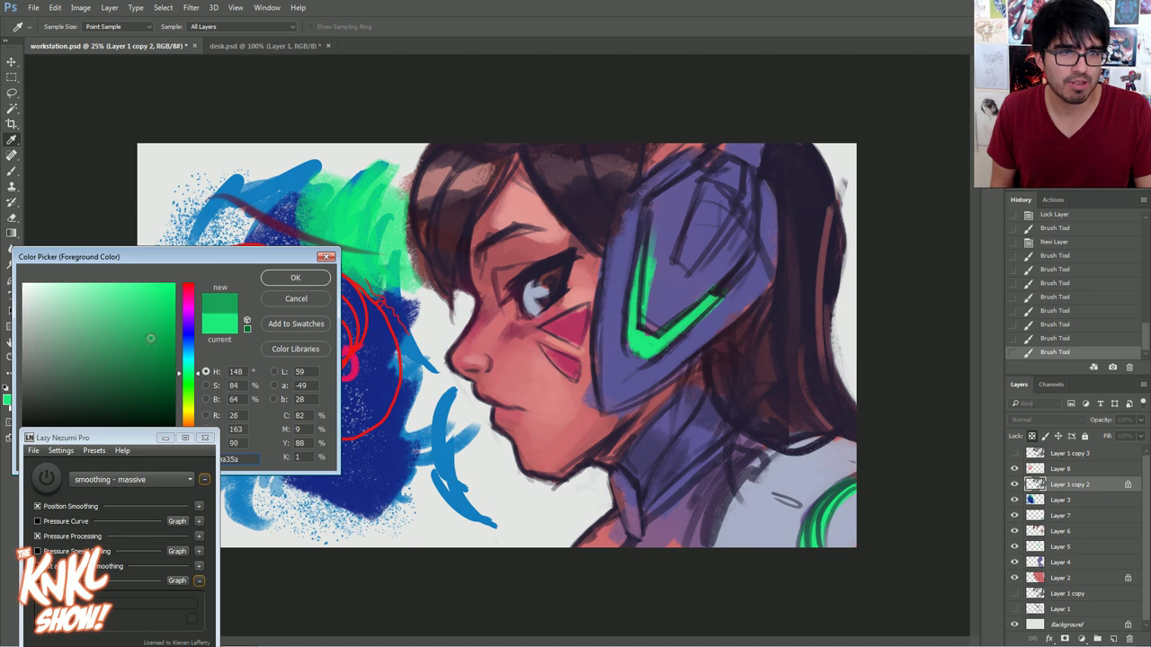
left_click(295, 278)
left_click_drag(575, 306, 666, 334)
key("ctrl+z")
left_click(652, 333)
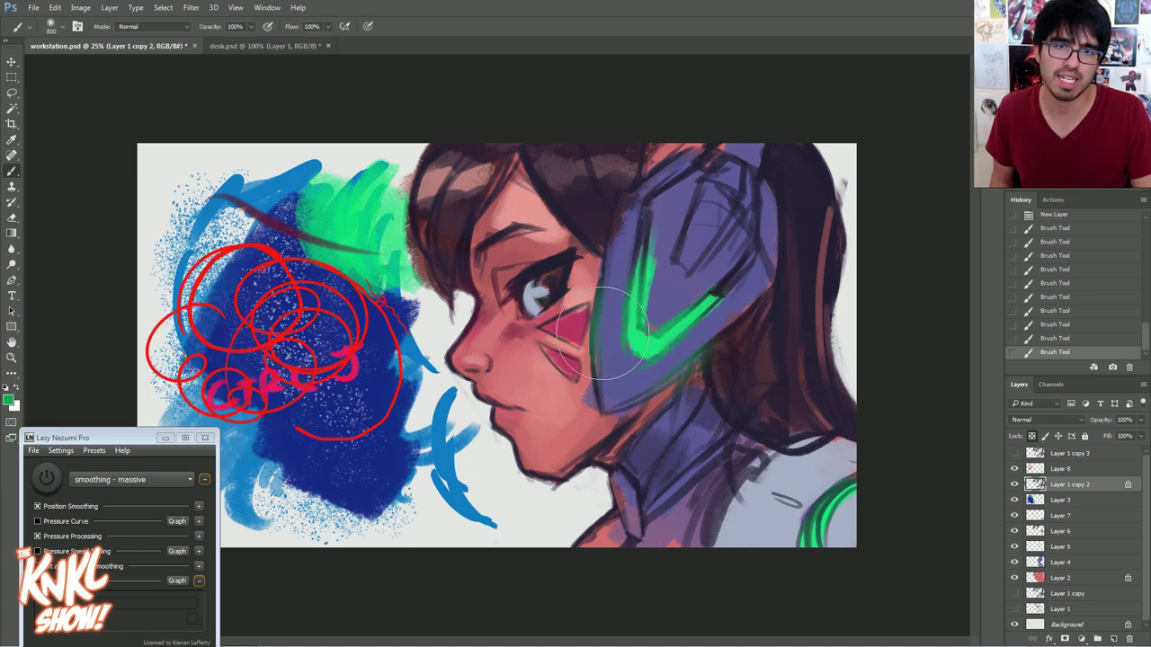
Tint the line art of the cheek mark, hair and suit stripe with colors sampled from each area
left_click(564, 316, "alt")
left_click_drag(561, 332, 554, 340)
left_click(466, 189, "alt")
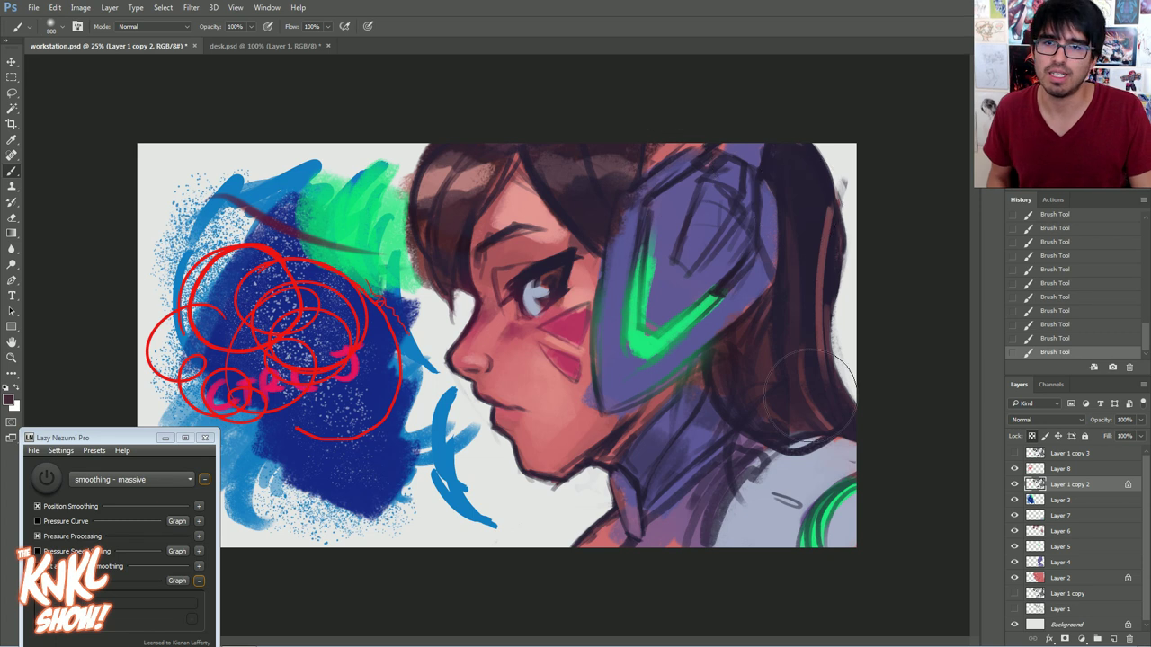
left_click(820, 507, "alt")
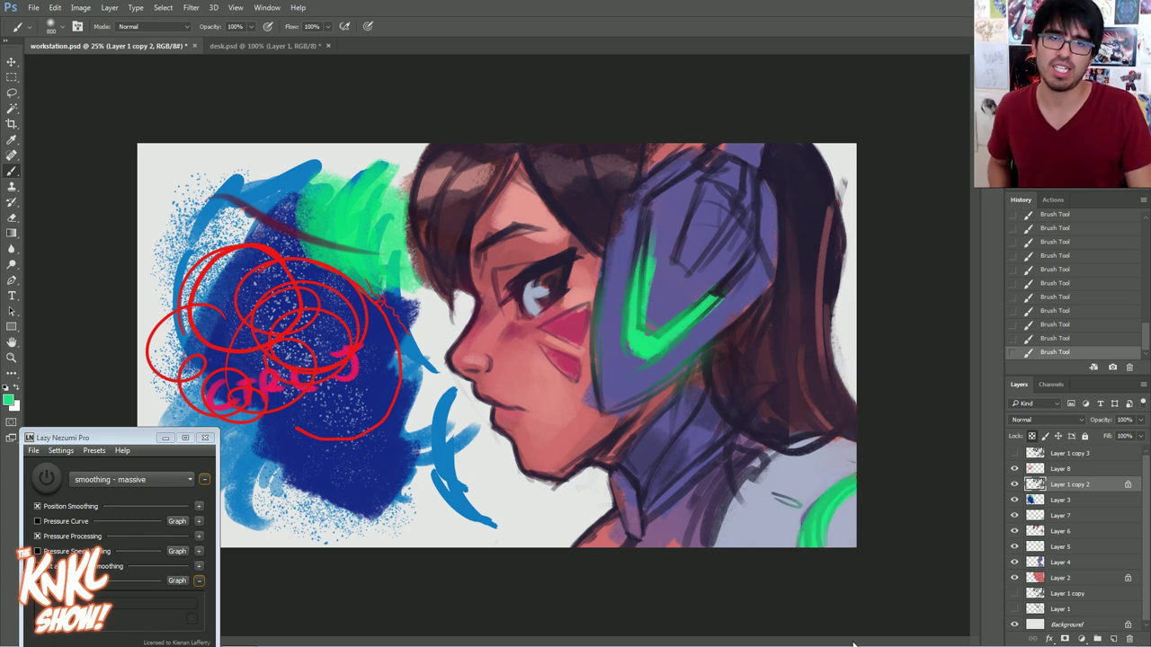
Switch to the desk.psd document and show the books and notepad on the desk at 50% zoom
mouse_move(779, 646)
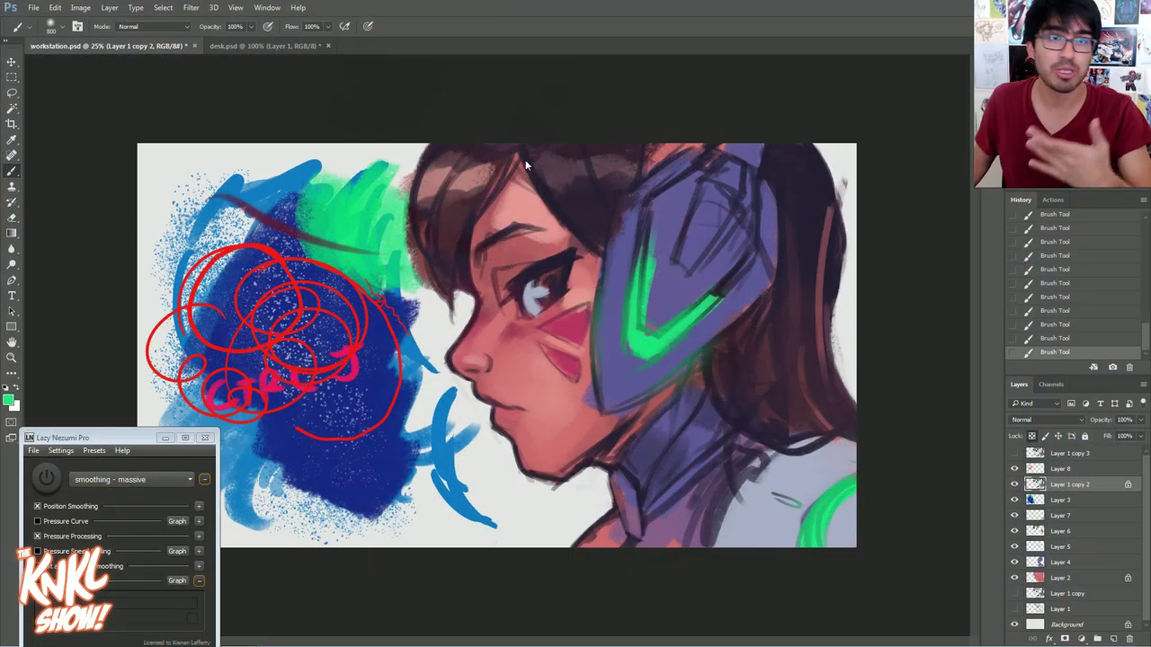
left_click(241, 46)
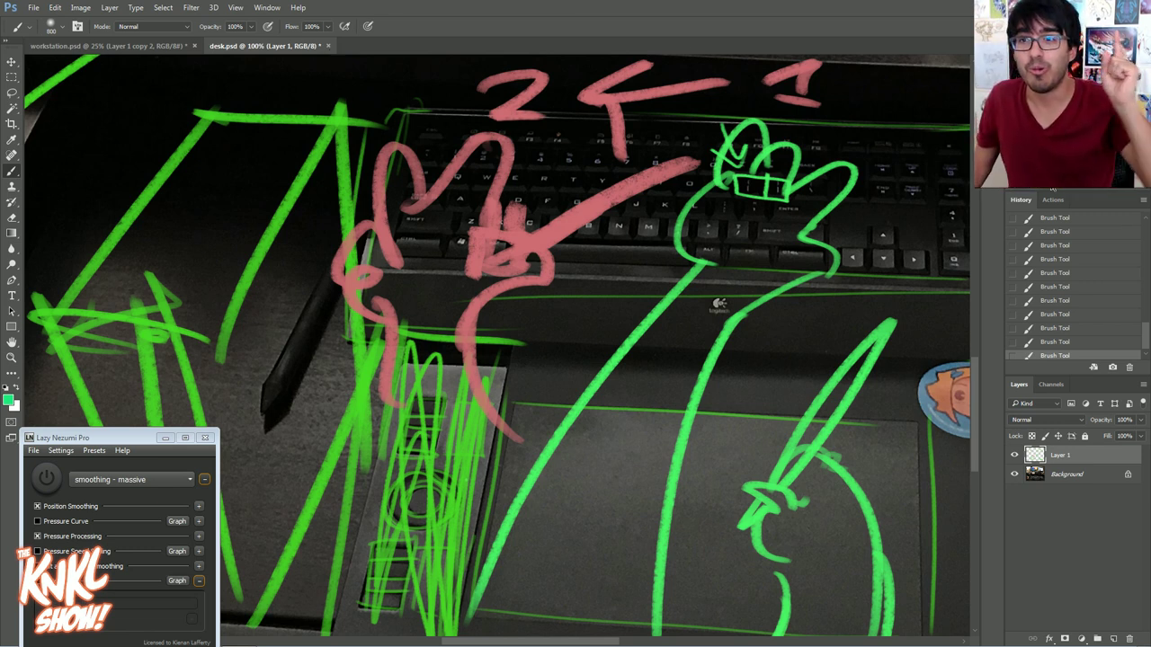
key("ctrl+minus")
key("ctrl+minus")
left_click_drag(629, 207, 403, 524)
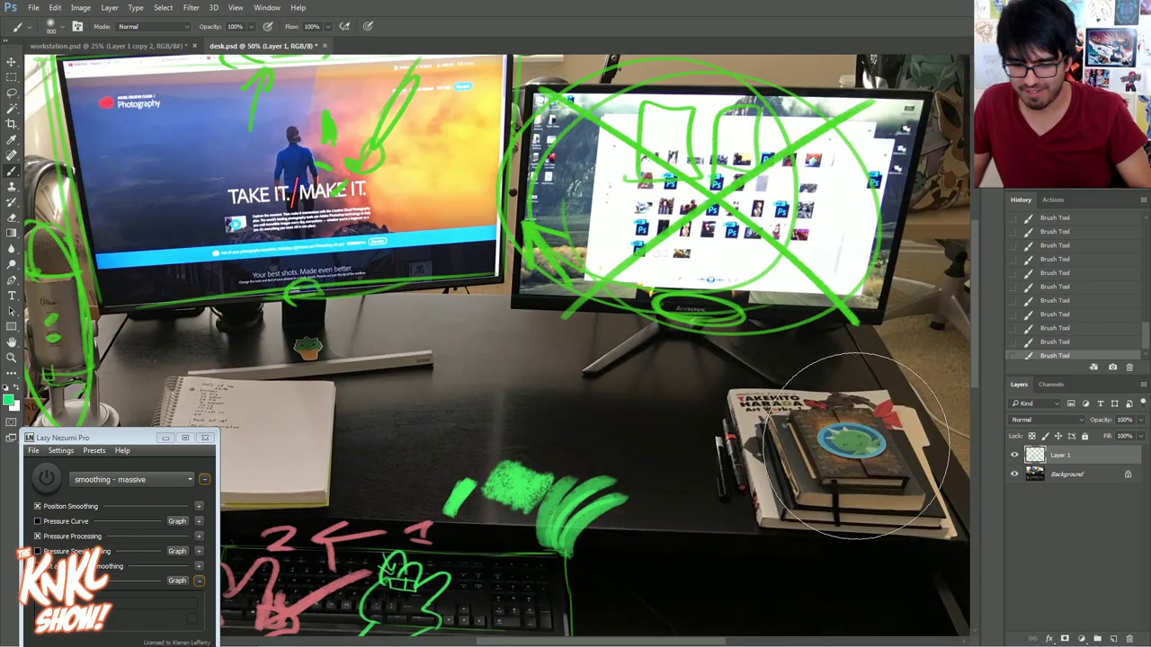
Reduce the brush to 30 px, outline the book stack, its top book and the notepad in green, and circle the notepad's handwritten notes
key("[")
key("[")
key("[")
key("[")
key("[")
key("[")
key("[")
key("[")
key("[")
key("[")
key("[")
key("[")
key("[")
key("[")
key("[")
key("[")
key("[")
key("[")
key("[")
key("[")
mouse_move(755, 511)
left_mouse_down()
mouse_move(732, 388)
mouse_move(914, 413)
mouse_move(953, 542)
left_mouse_up()
key("bracketleft")
mouse_move(817, 475)
left_mouse_down()
mouse_move(815, 417)
mouse_move(871, 413)
mouse_move(900, 481)
mouse_move(838, 484)
mouse_move(895, 479)
mouse_move(882, 429)
mouse_move(807, 429)
mouse_move(803, 496)
mouse_move(787, 497)
mouse_move(930, 506)
left_mouse_up()
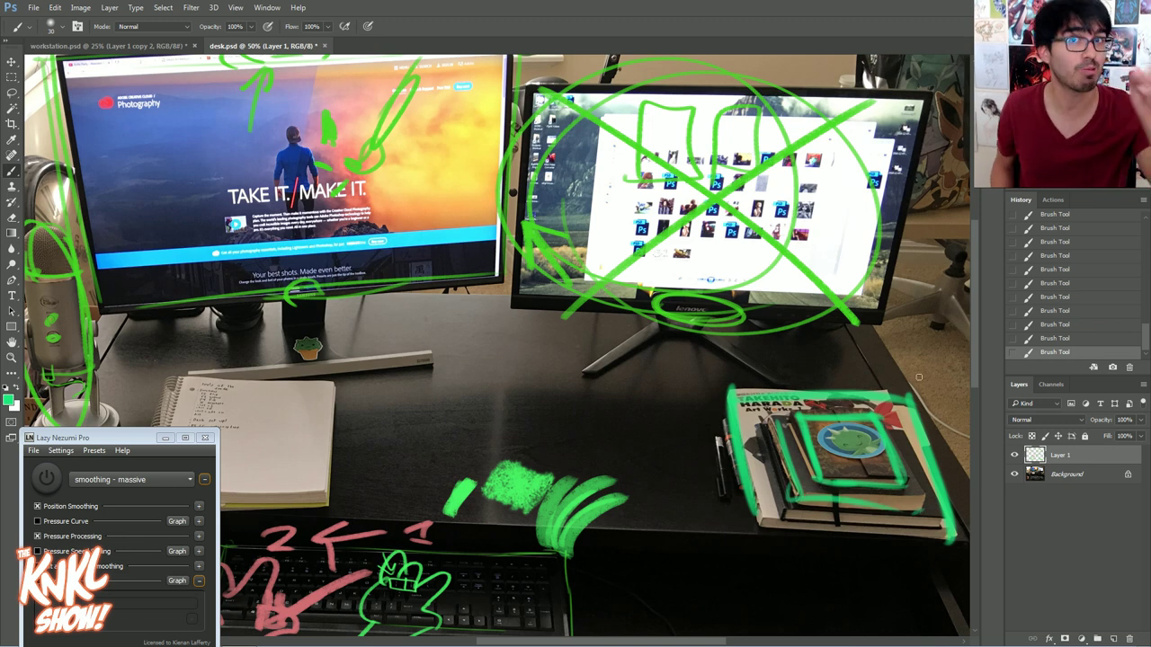
mouse_move(186, 368)
left_mouse_down()
mouse_move(232, 409)
mouse_move(180, 378)
mouse_move(351, 385)
mouse_move(220, 493)
left_mouse_up()
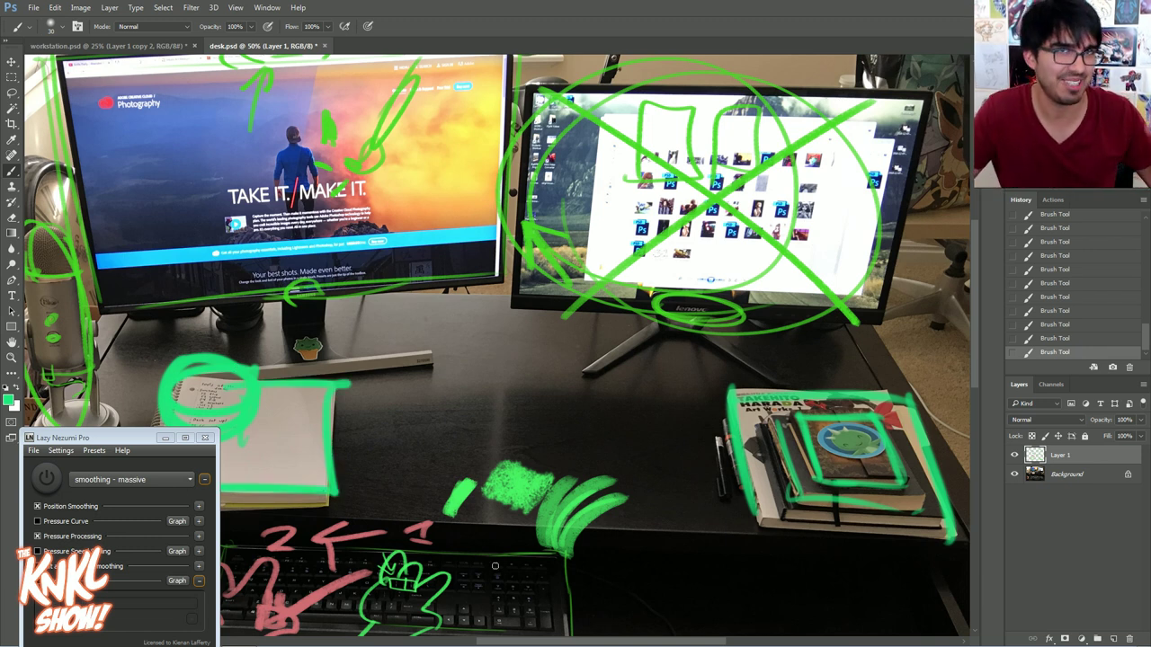